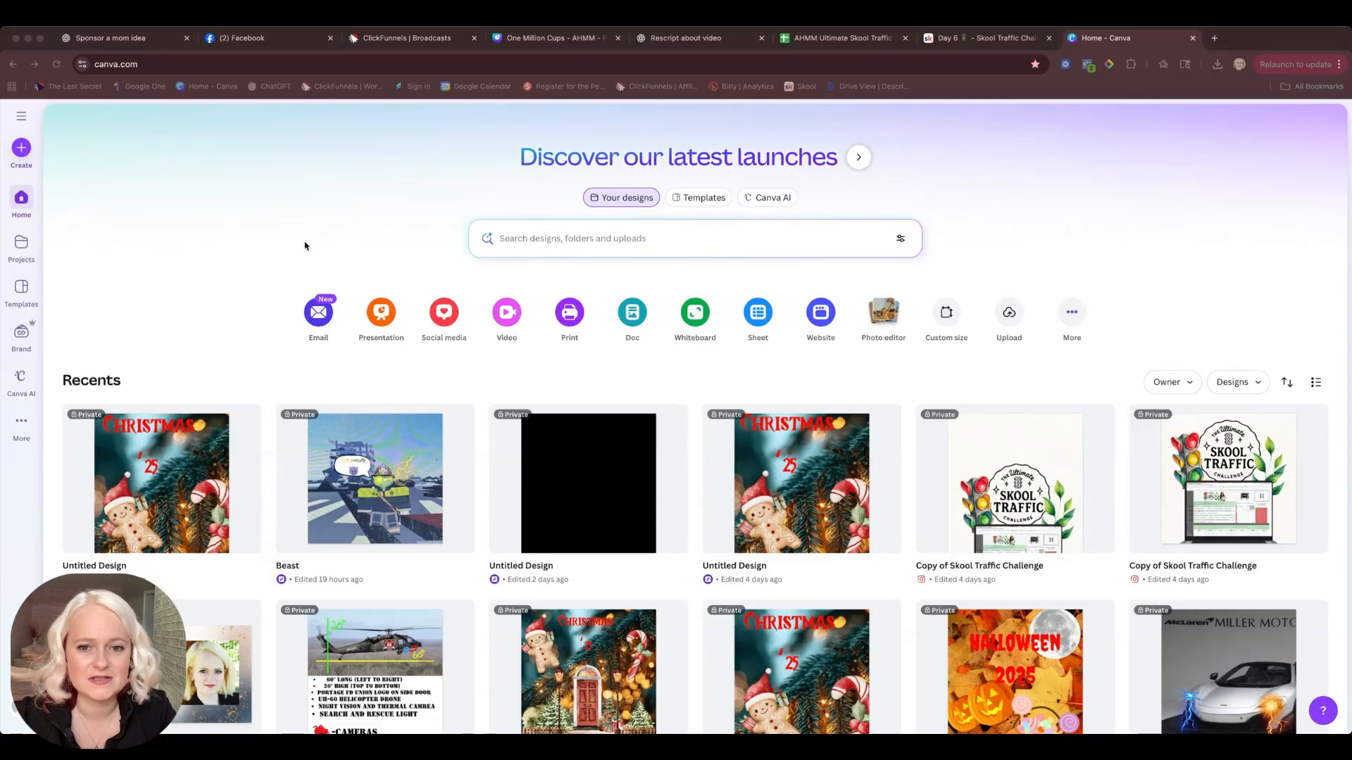
Search your own designs for "business card" and look through the matching designs and images.
click(719, 240)
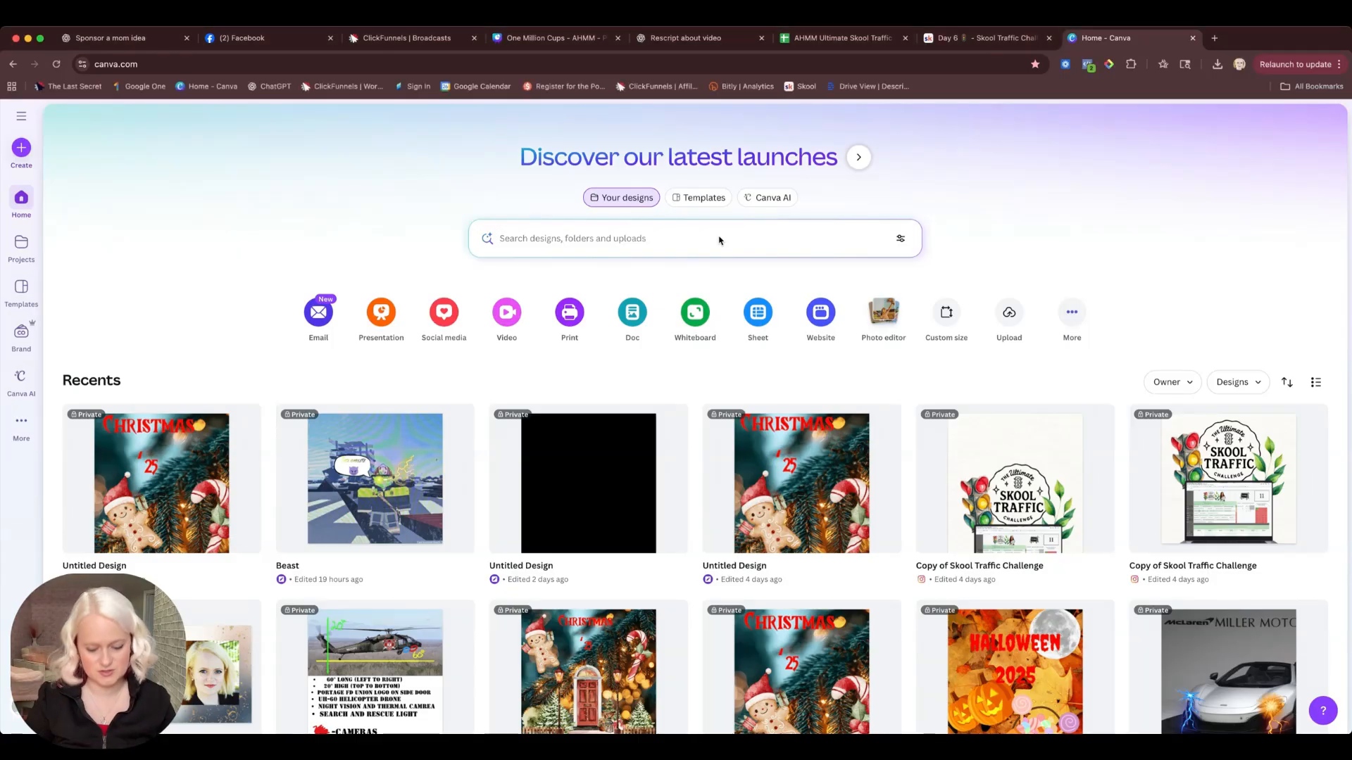
text(business)
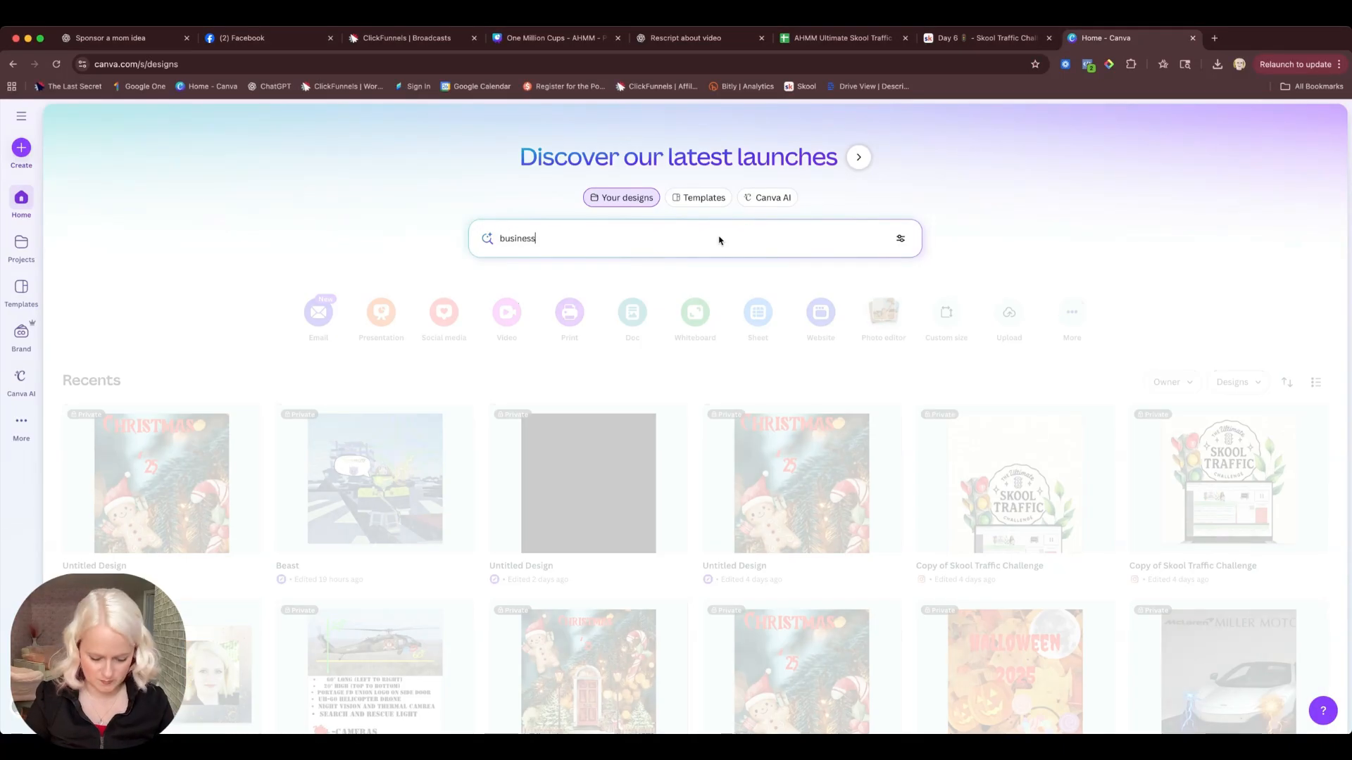
text( card)
key(Return)
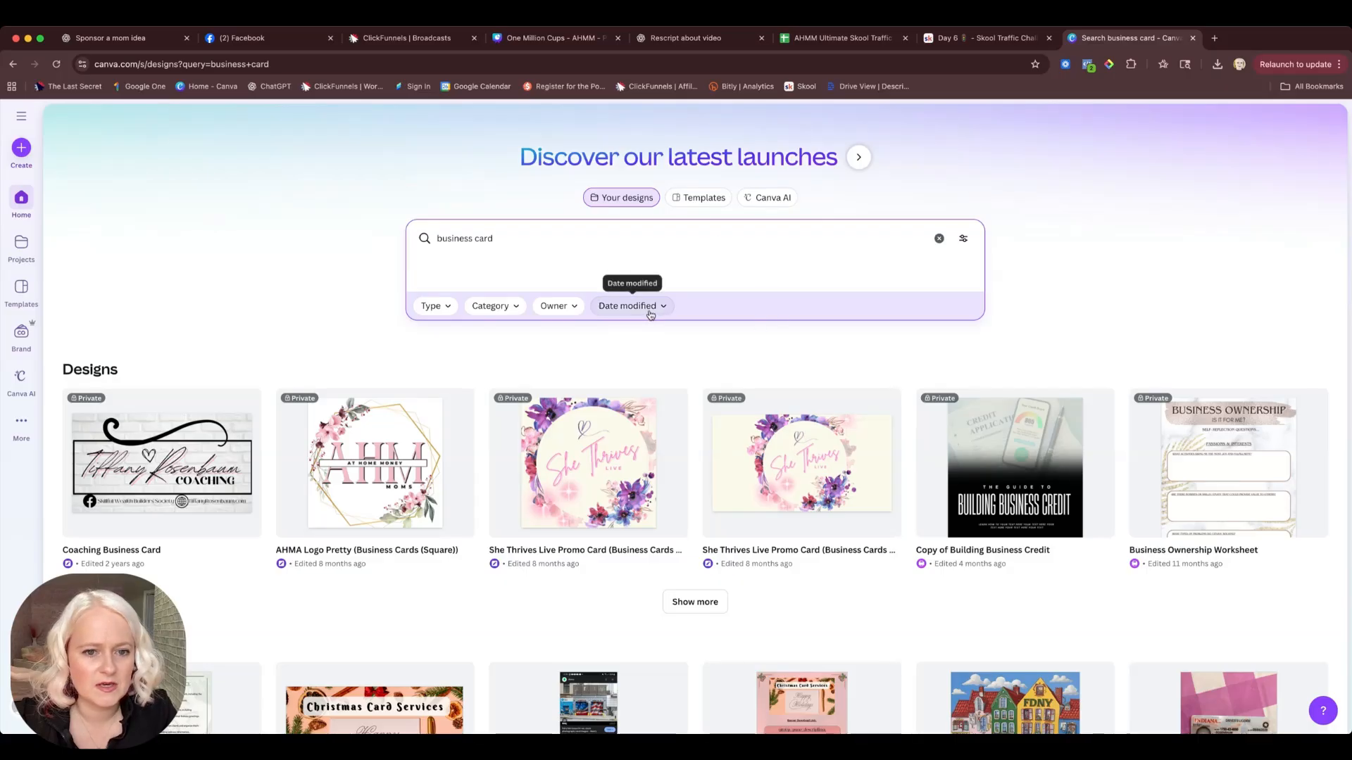
scroll(658, 276, down, 5)
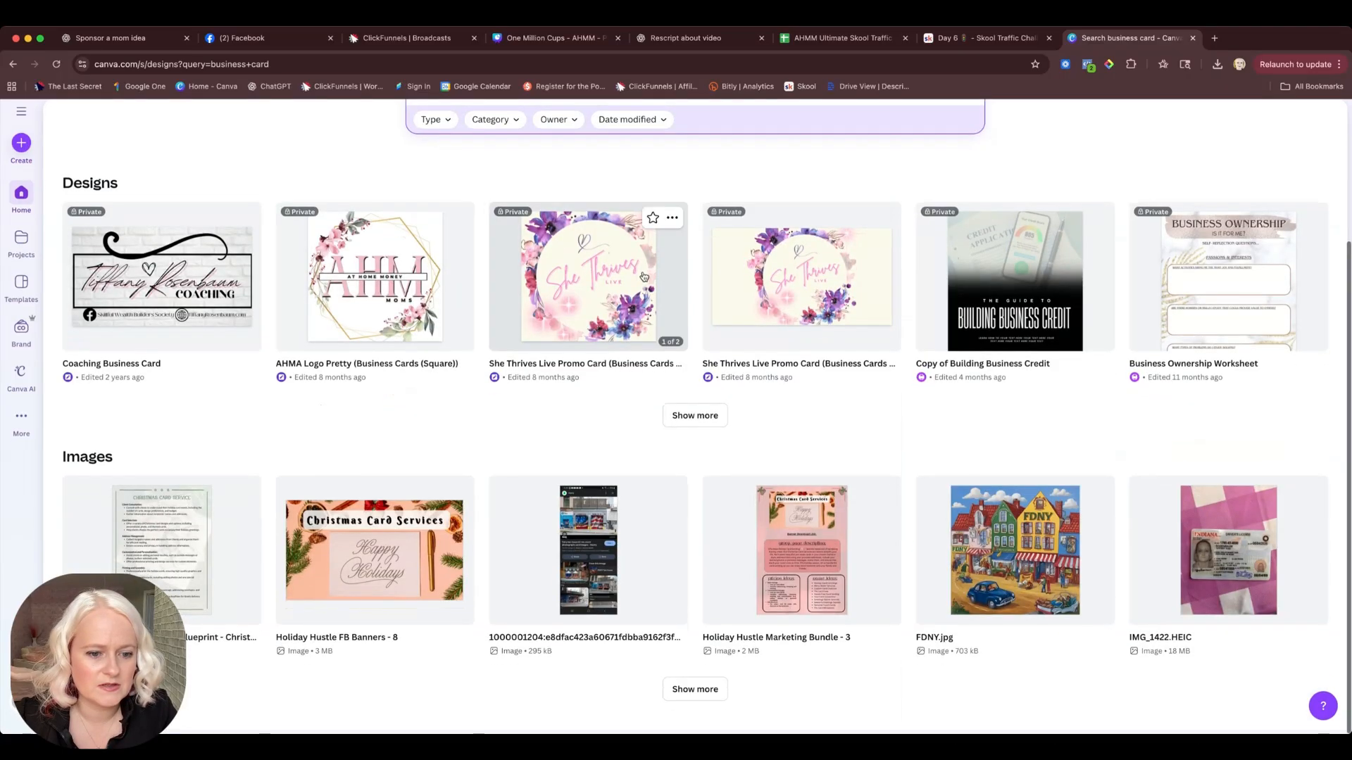
scroll(621, 458, up, 5)
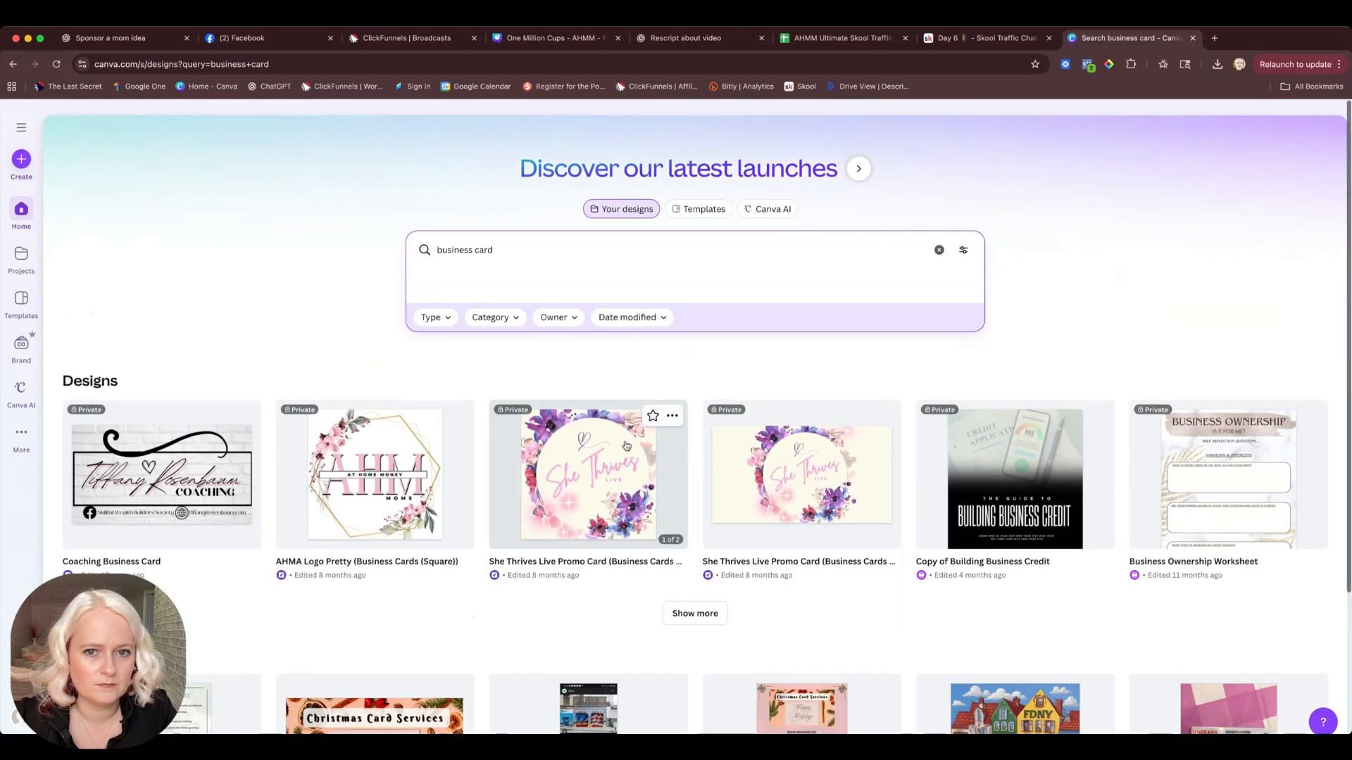
Switch the "business card" search to templates and browse the available template designs.
click(704, 199)
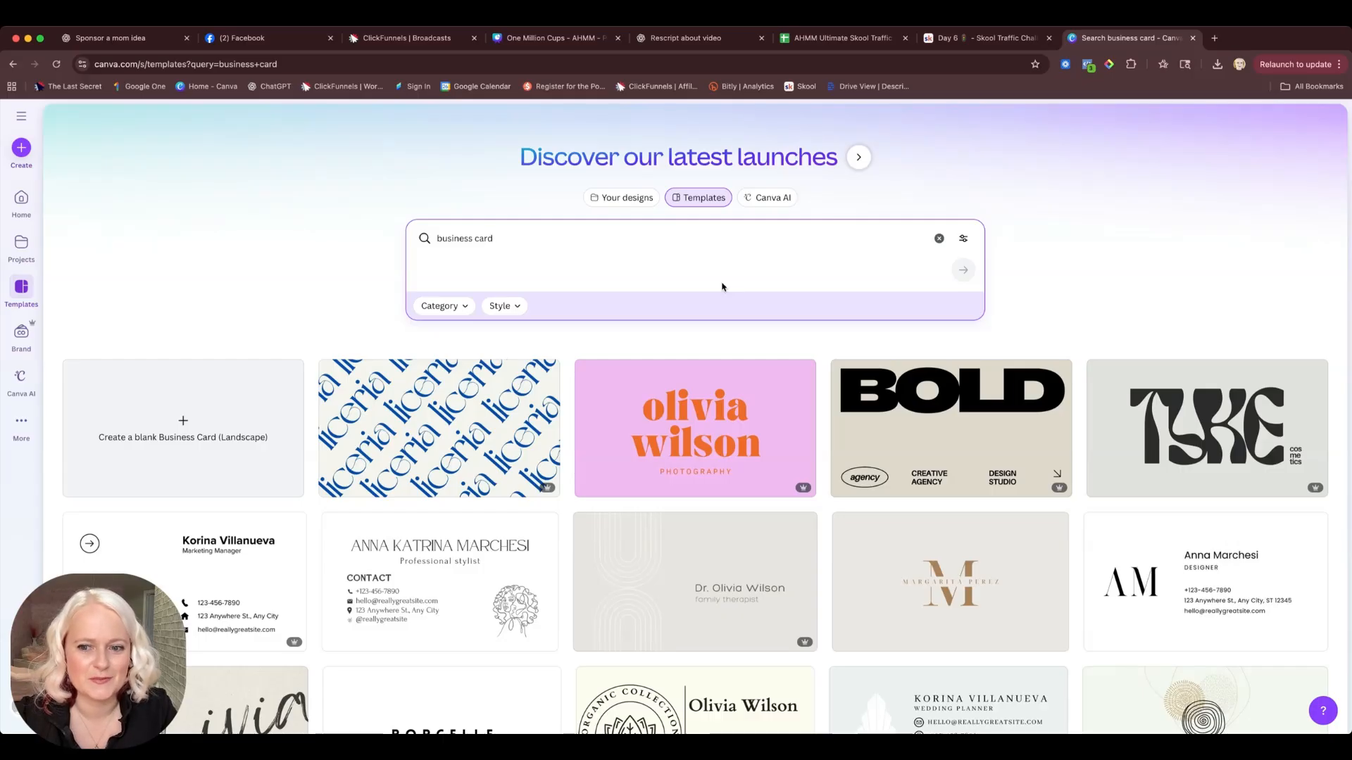
scroll(721, 286, down, 2)
scroll(667, 281, up, 2)
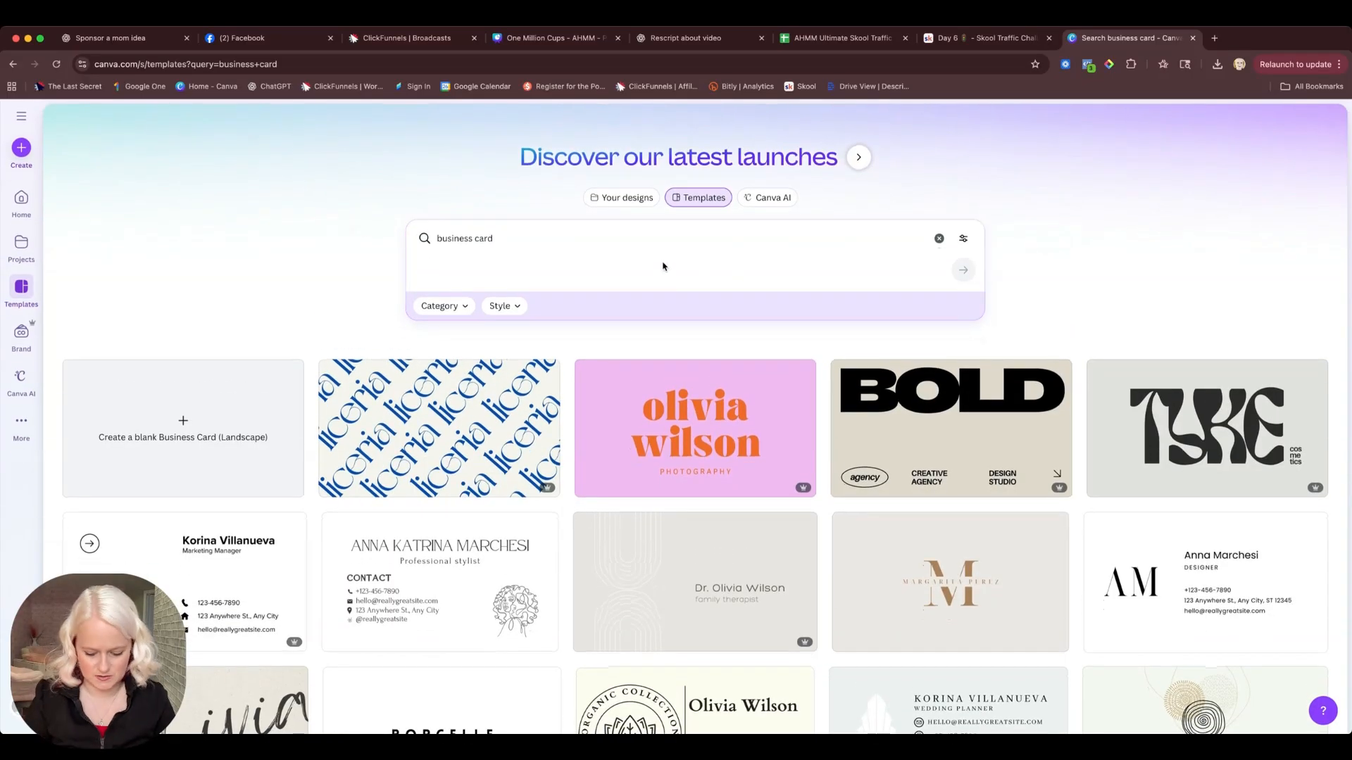
scroll(662, 266, down, 15)
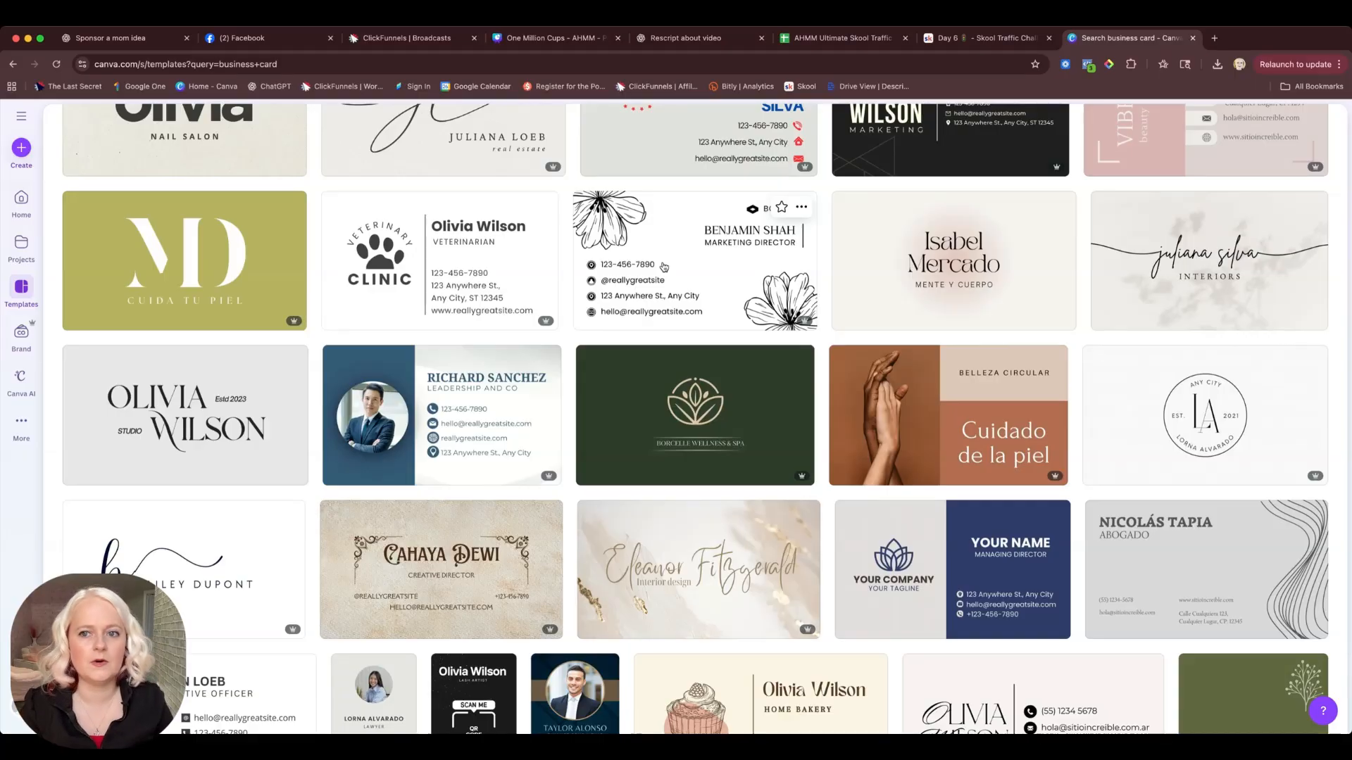
scroll(664, 266, up, 10)
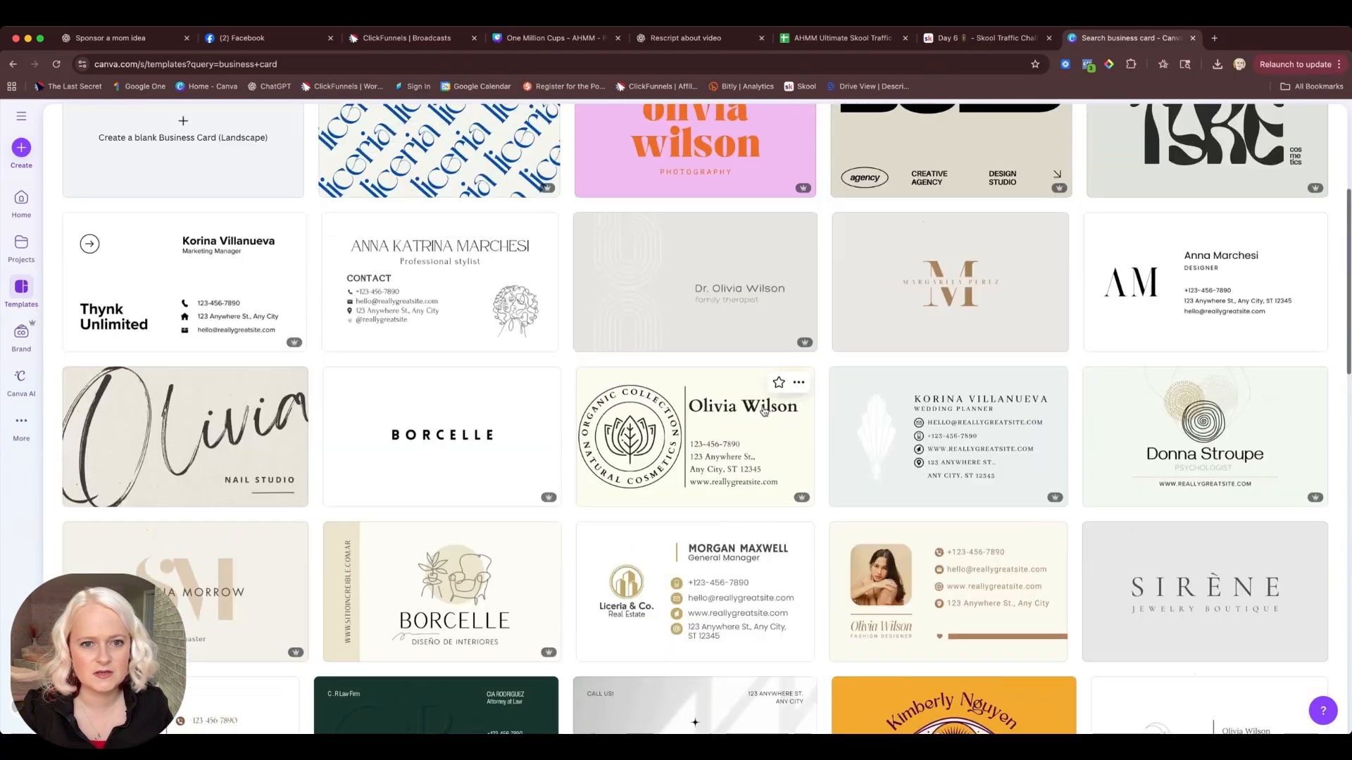
scroll(764, 412, up, 5)
Refine the template search to "business card with qr code".
click(553, 237)
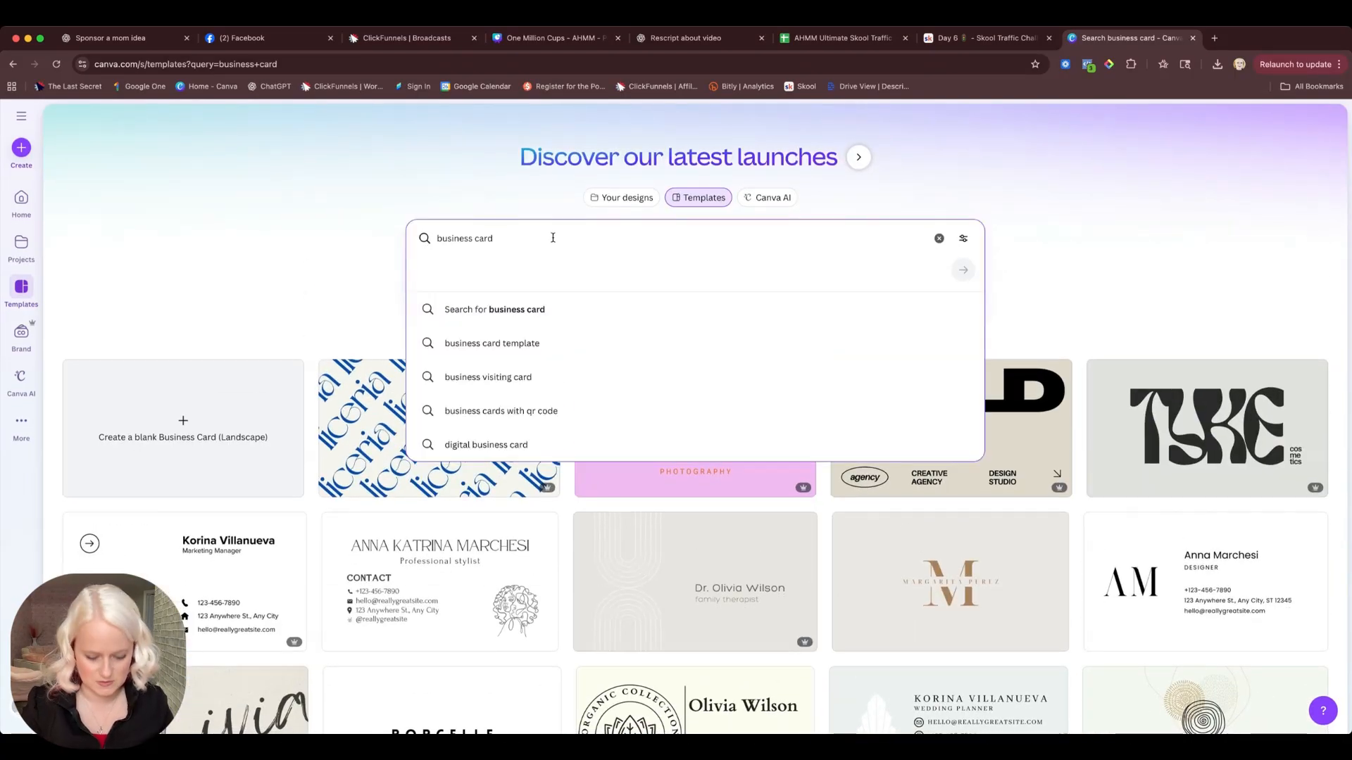
text(with)
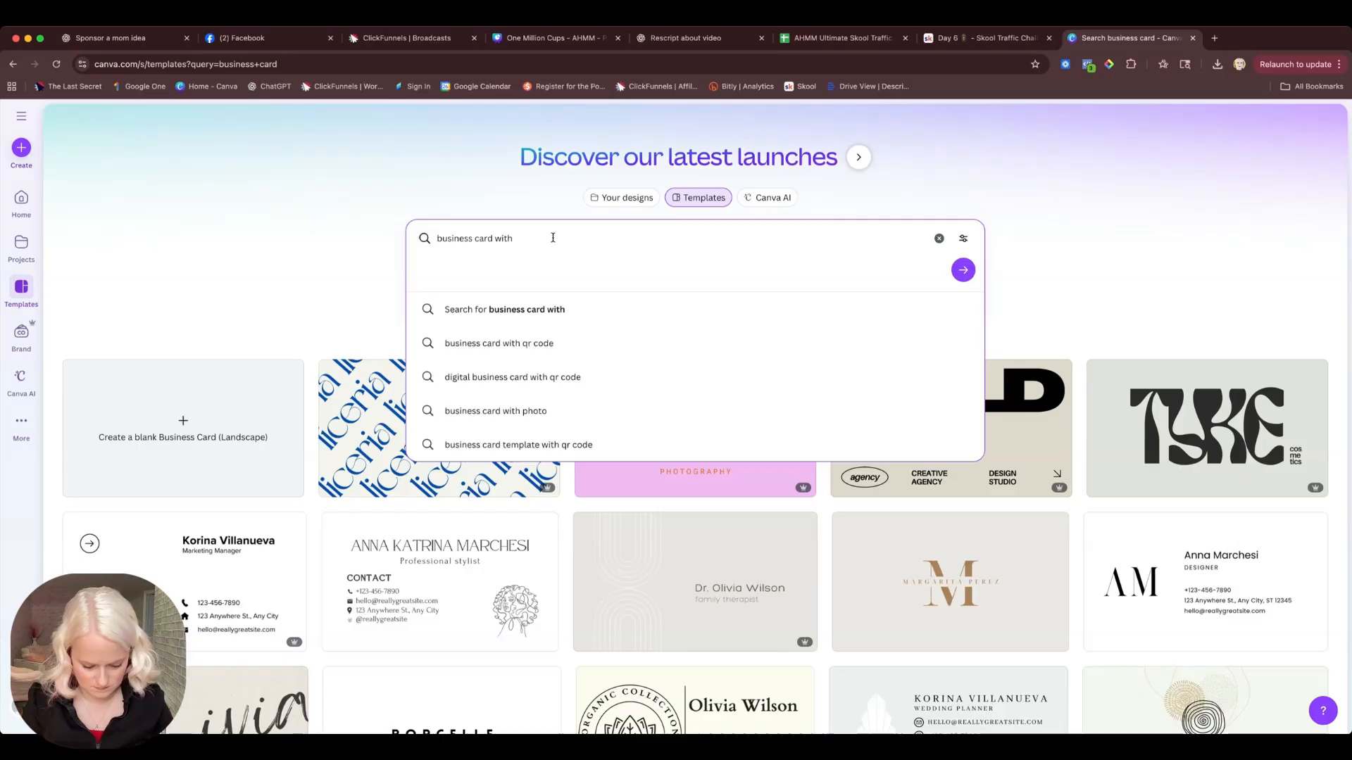
text( qr code)
key(Return)
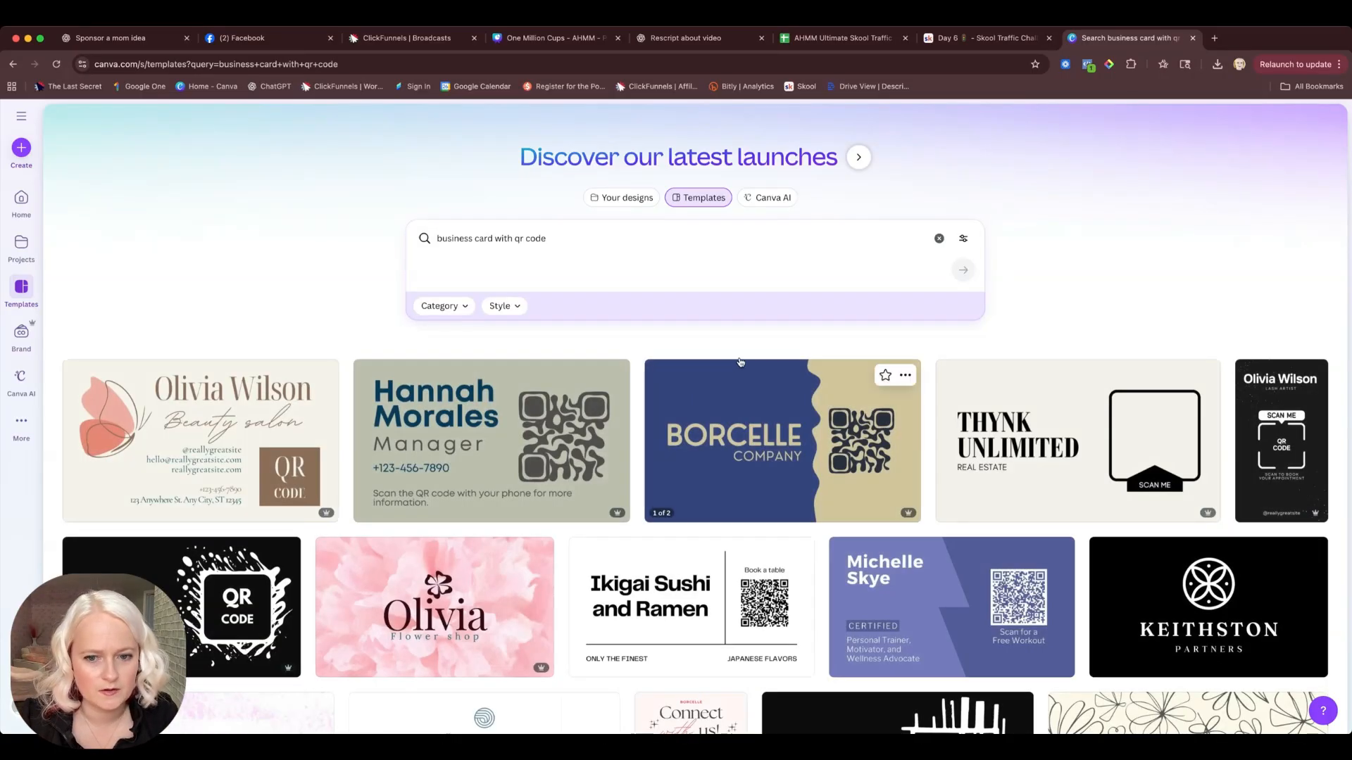
Examine the QR code business card templates for layout and style ideas, including their additional pages.
mouse_move(558, 459)
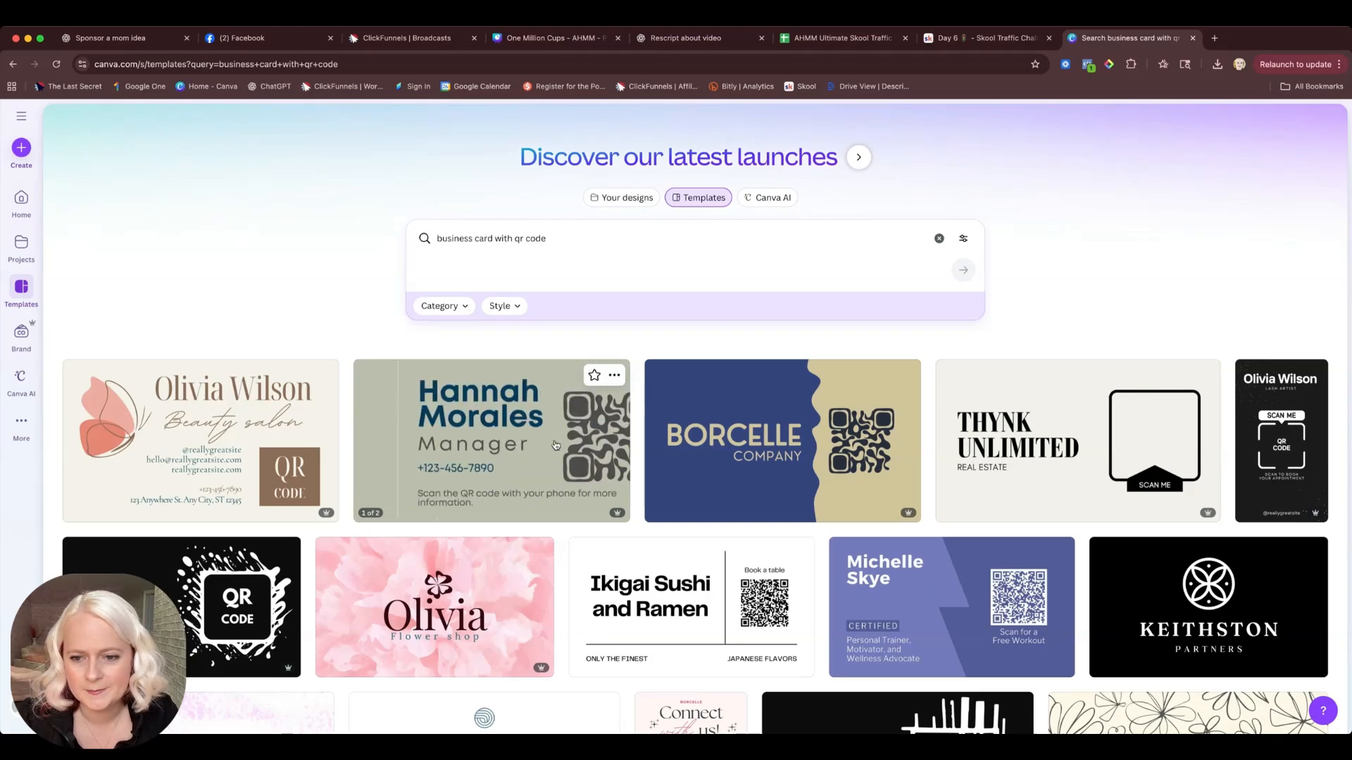
mouse_move(1177, 373)
scroll(1177, 373, down, 8)
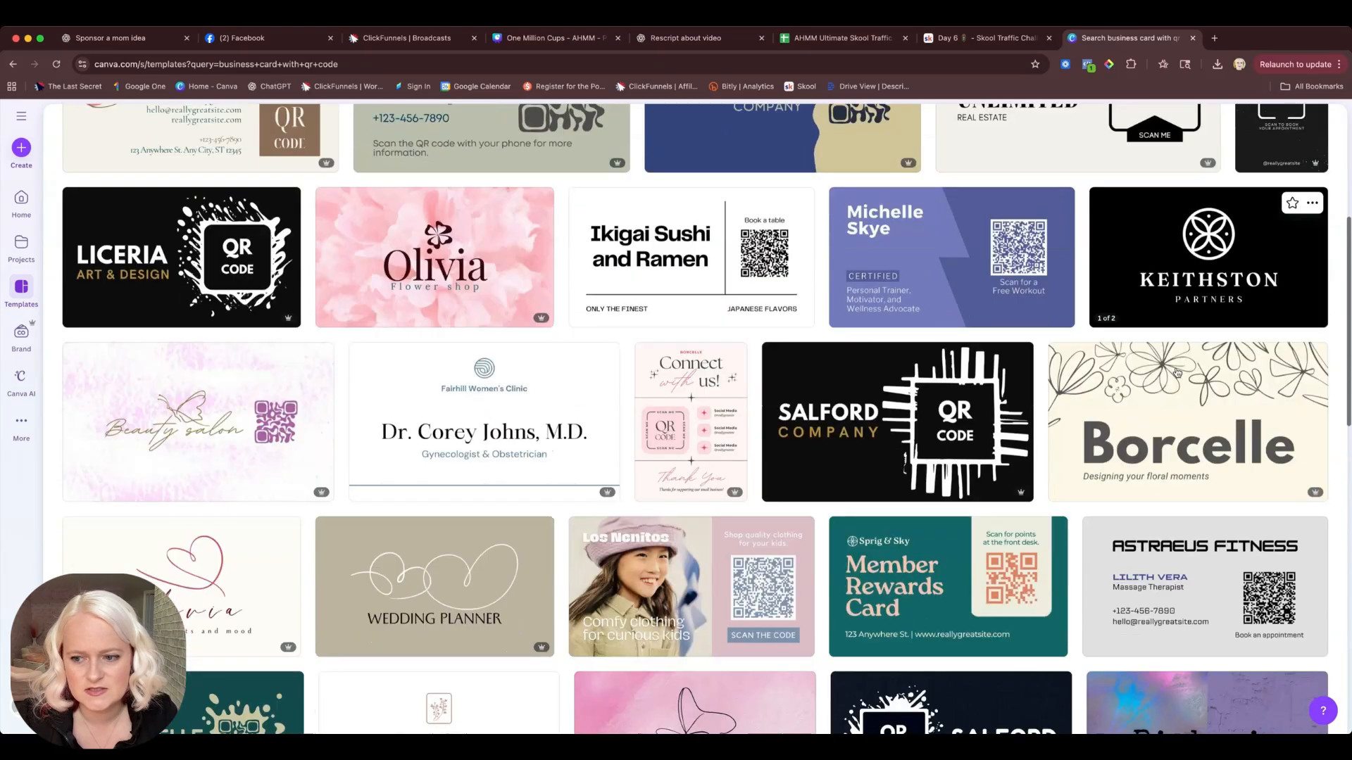
scroll(1176, 372, down, 1)
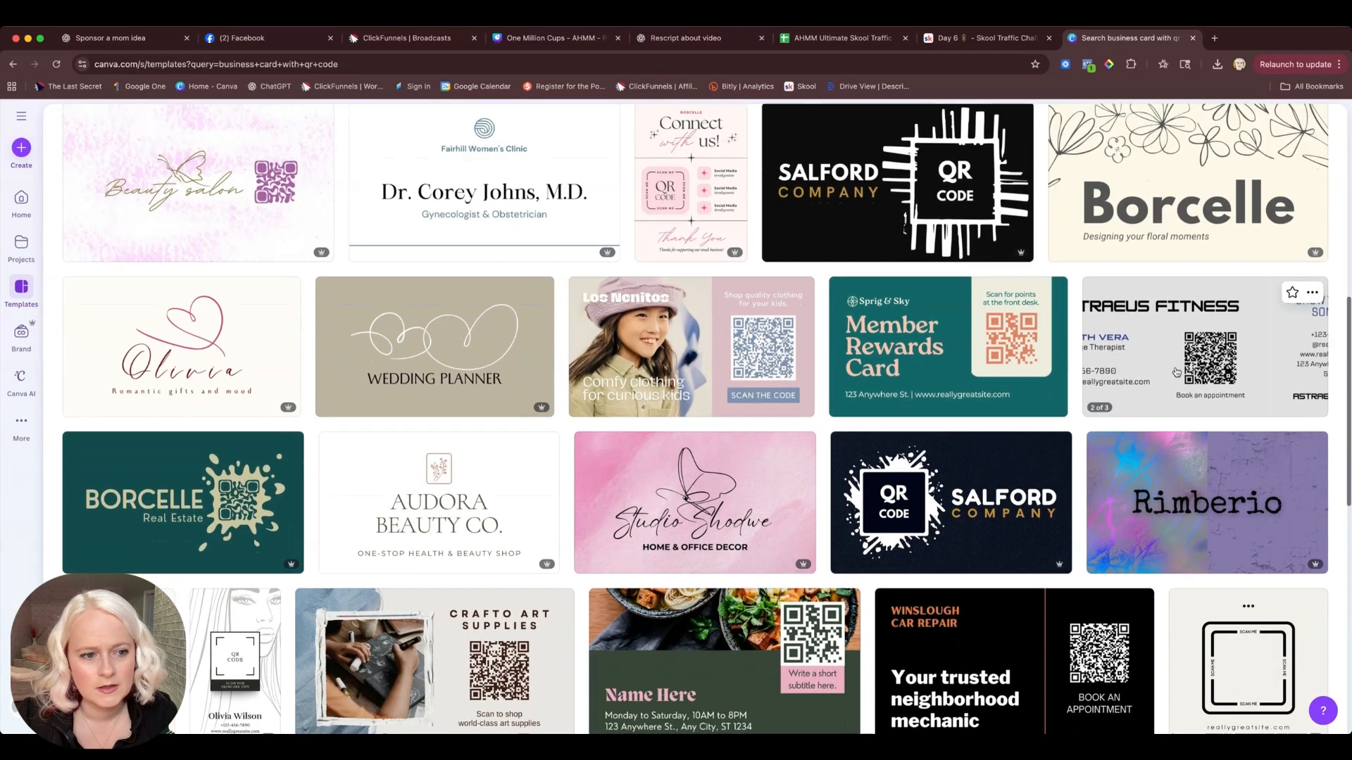
scroll(1000, 387, down, 4)
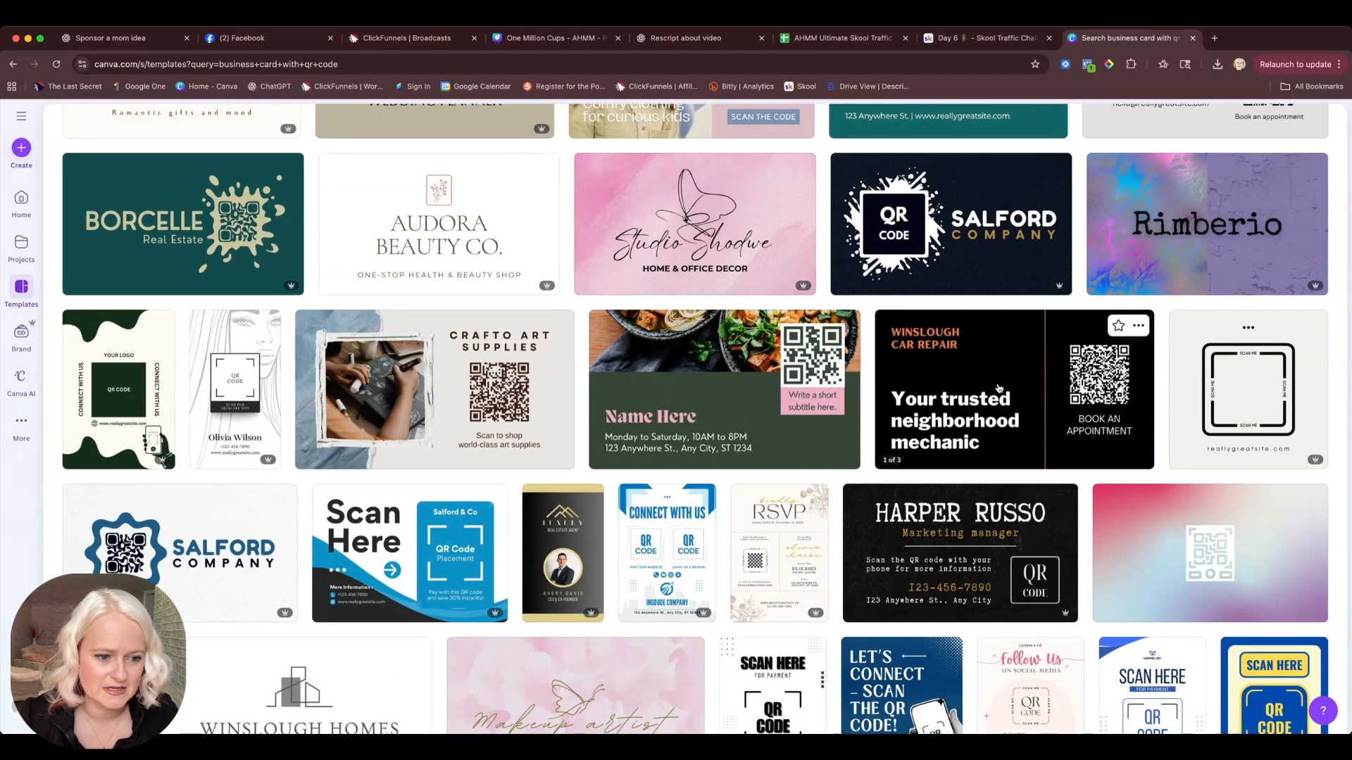
scroll(999, 387, down, 1)
scroll(998, 387, down, 4)
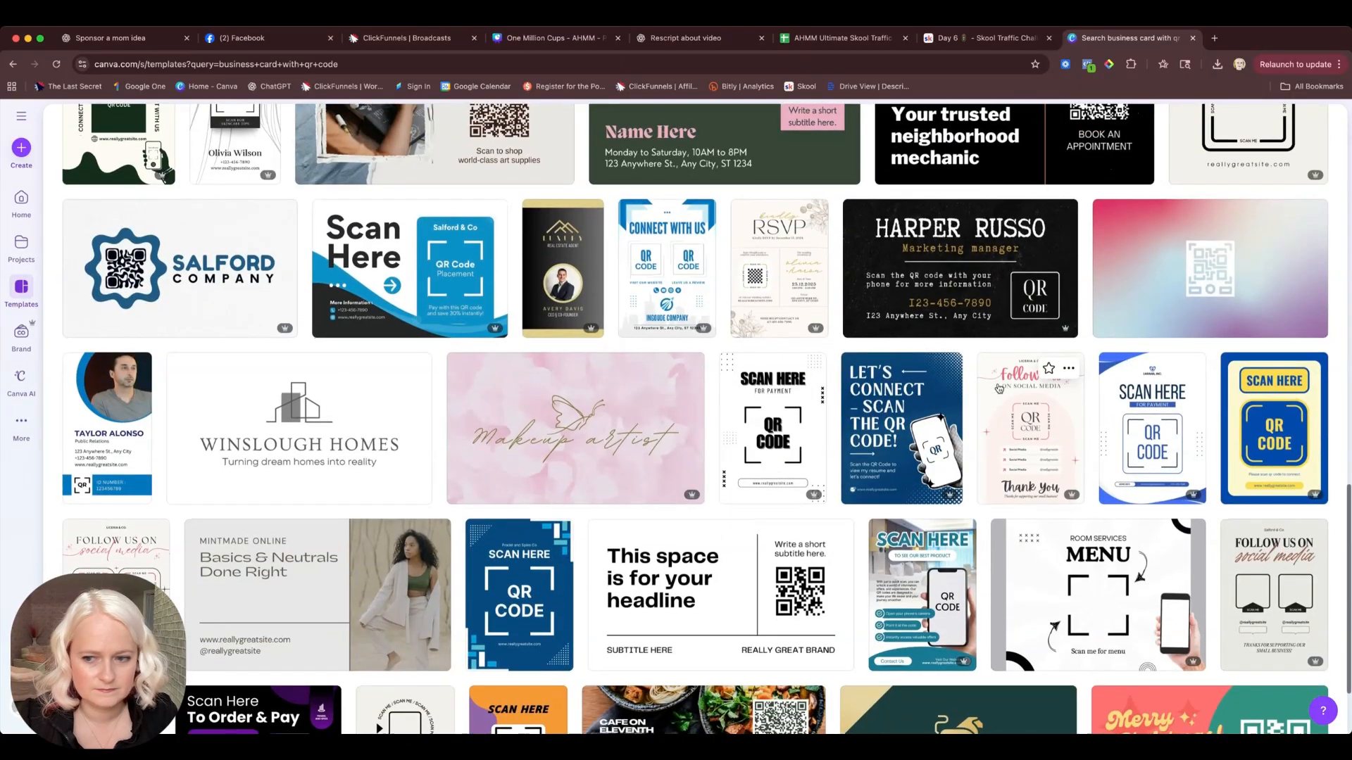
scroll(998, 387, down, 4)
scroll(999, 387, down, 6)
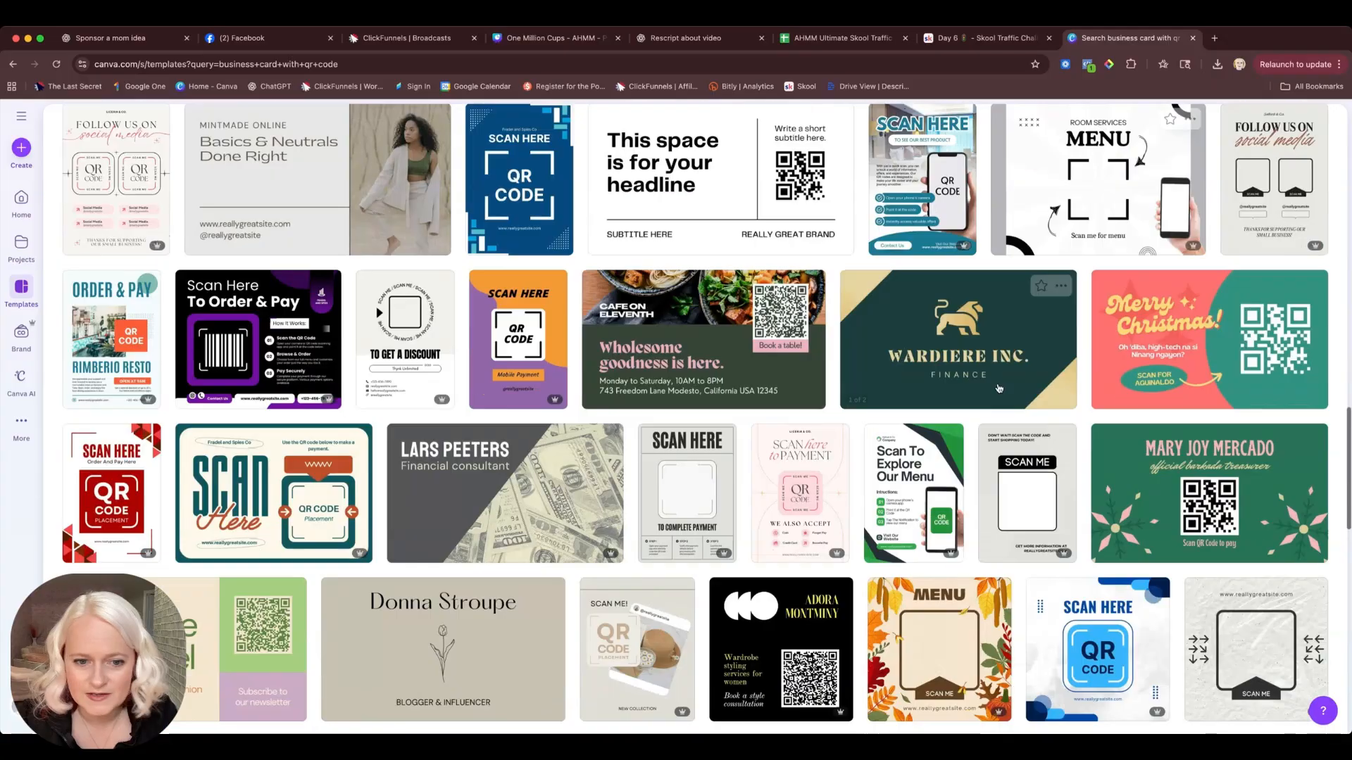
scroll(998, 387, down, 4)
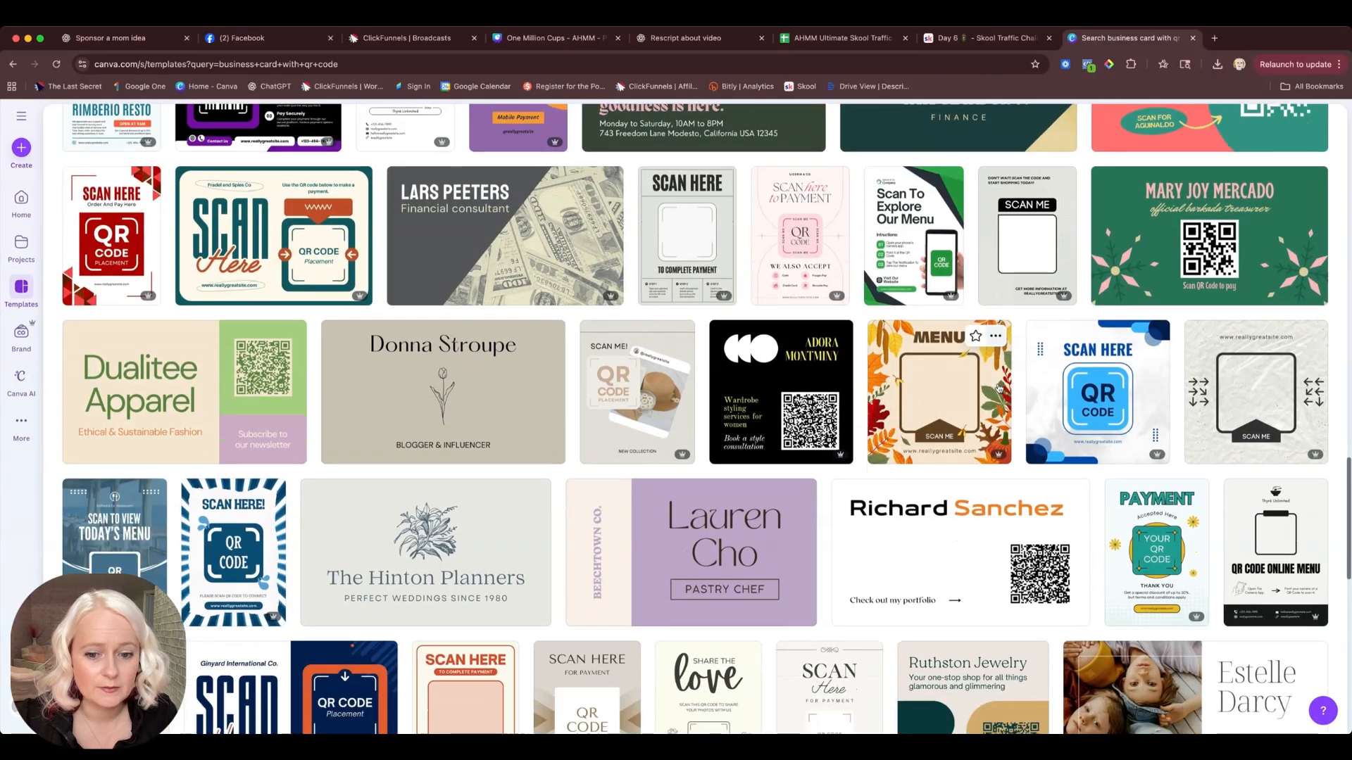
scroll(999, 387, down, 6)
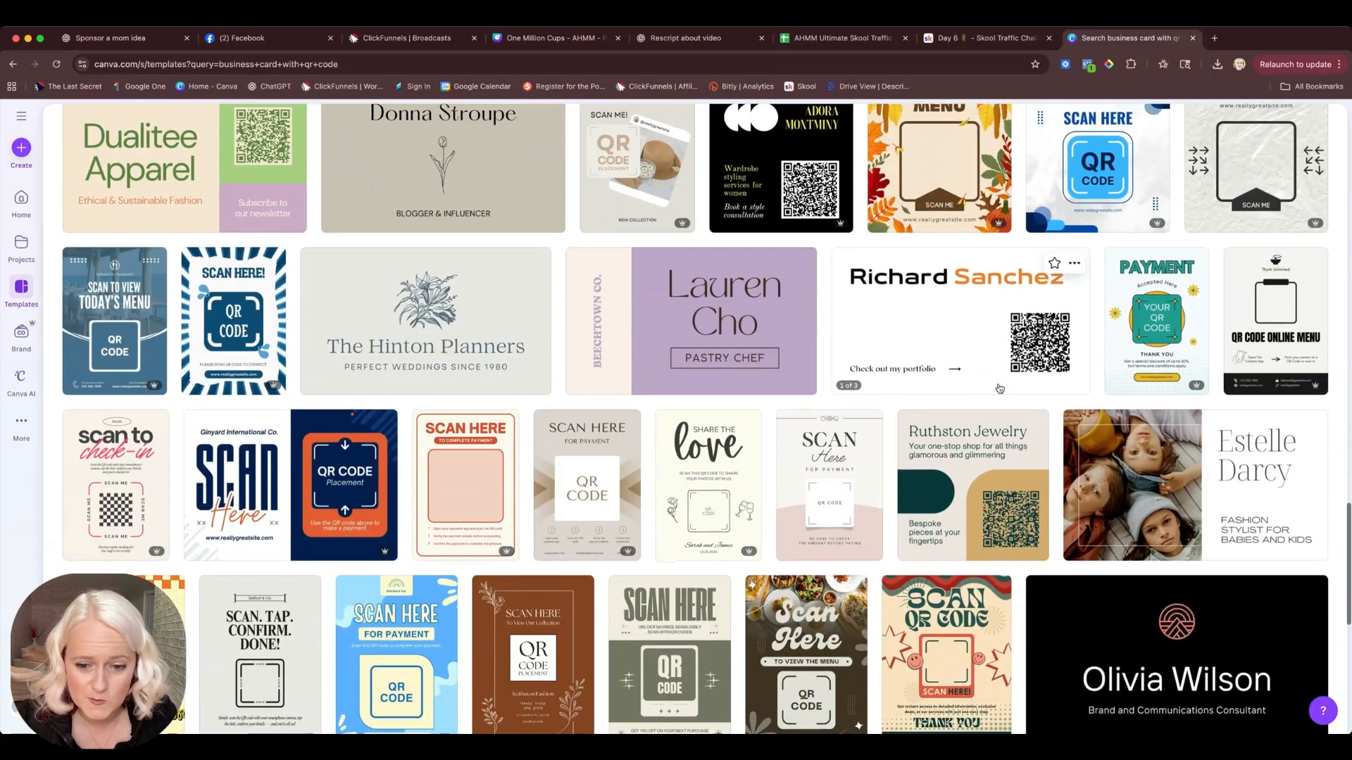
scroll(999, 387, up, 3)
scroll(998, 387, up, 20)
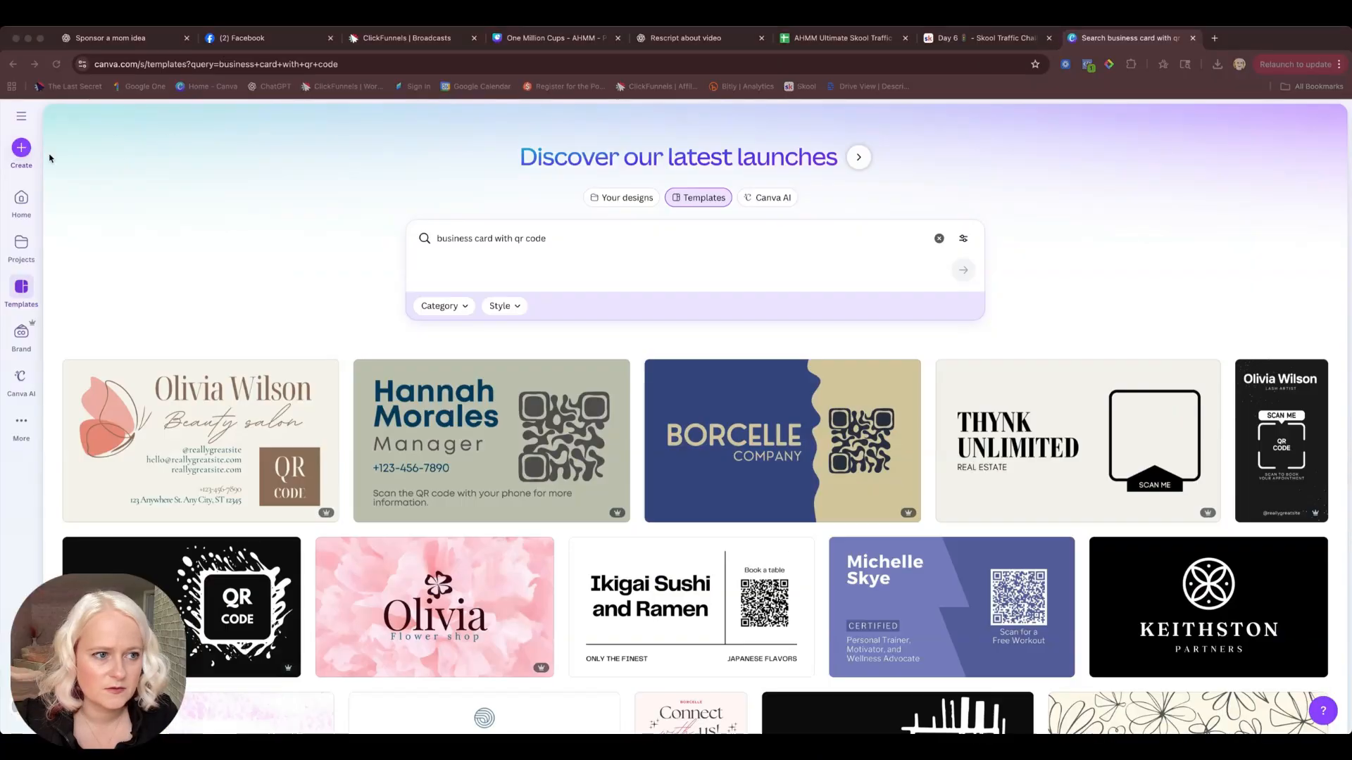
Create a new blank design of the type Business Card (Landscape), 3.5 × 2 in.
click(22, 153)
click(22, 151)
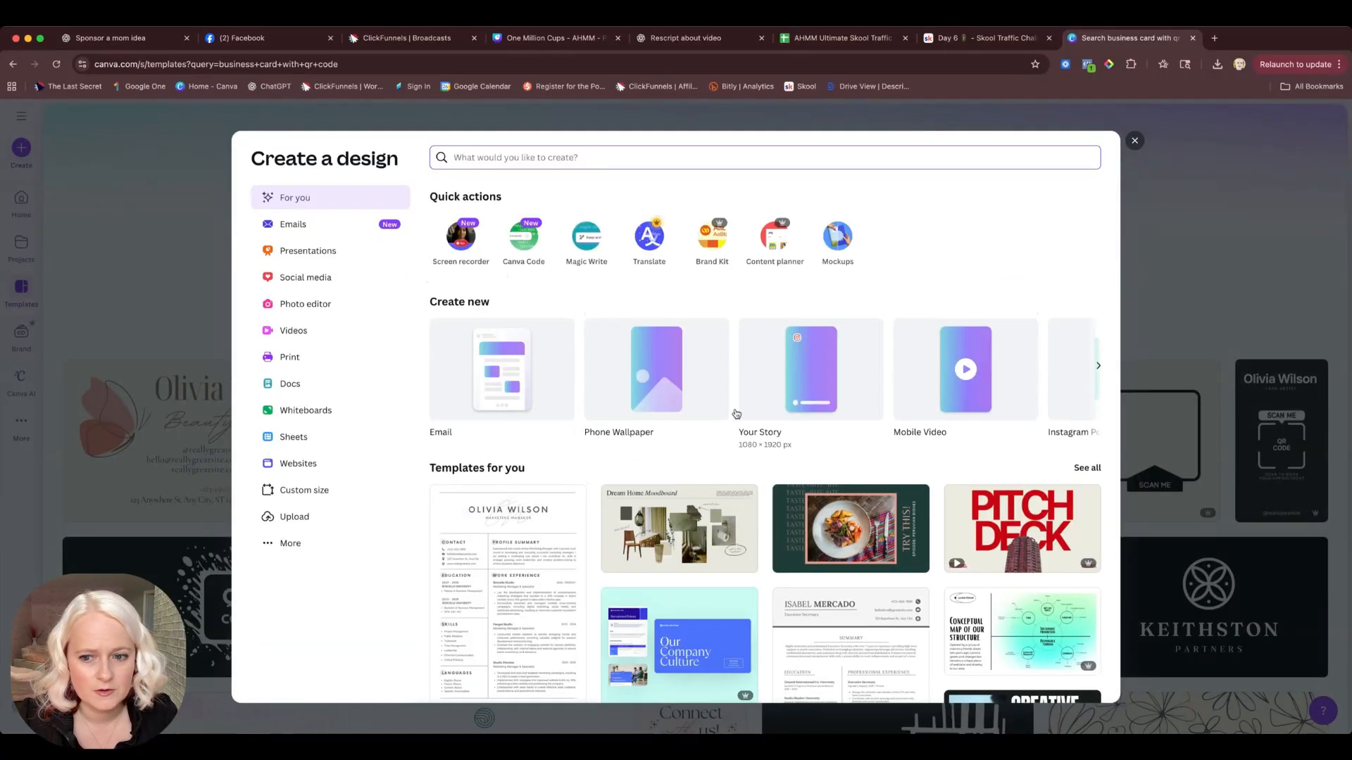
scroll(947, 393, right, 10)
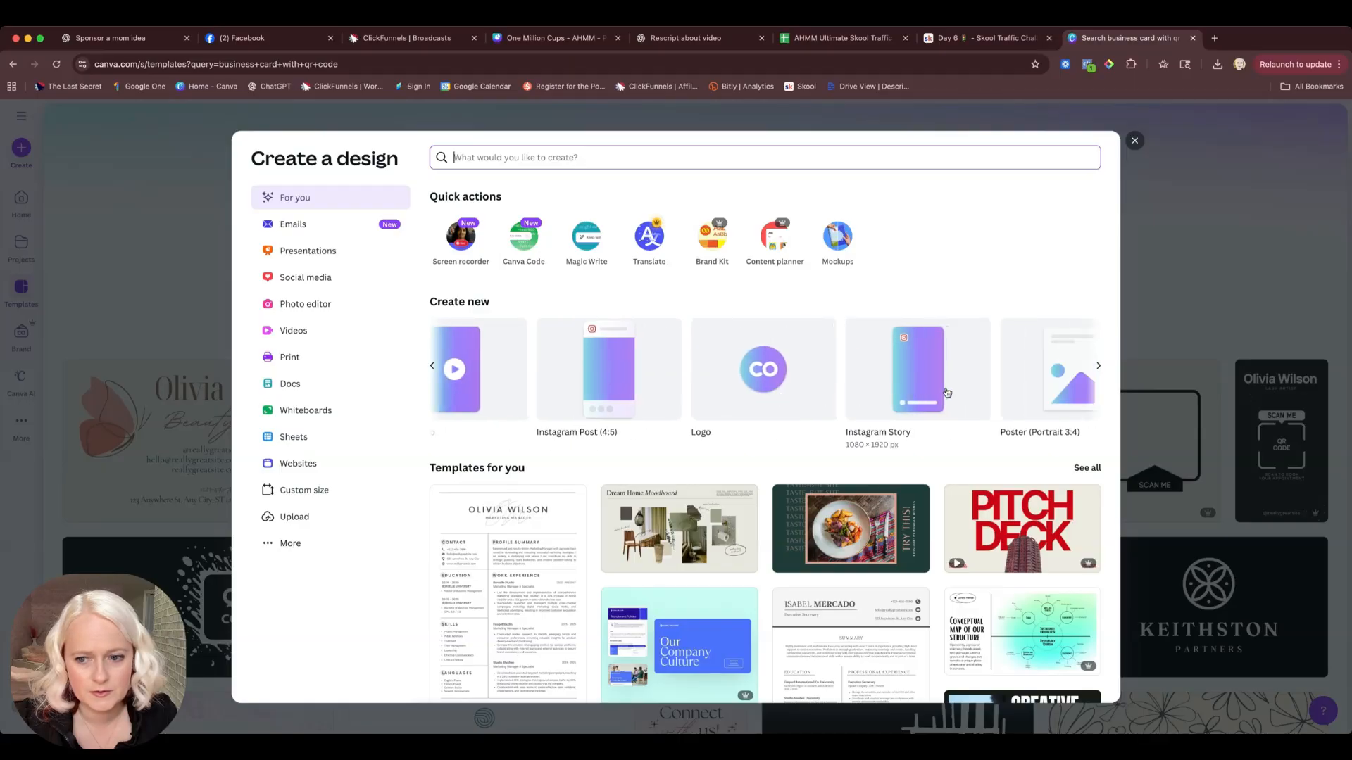
scroll(947, 393, right, 10)
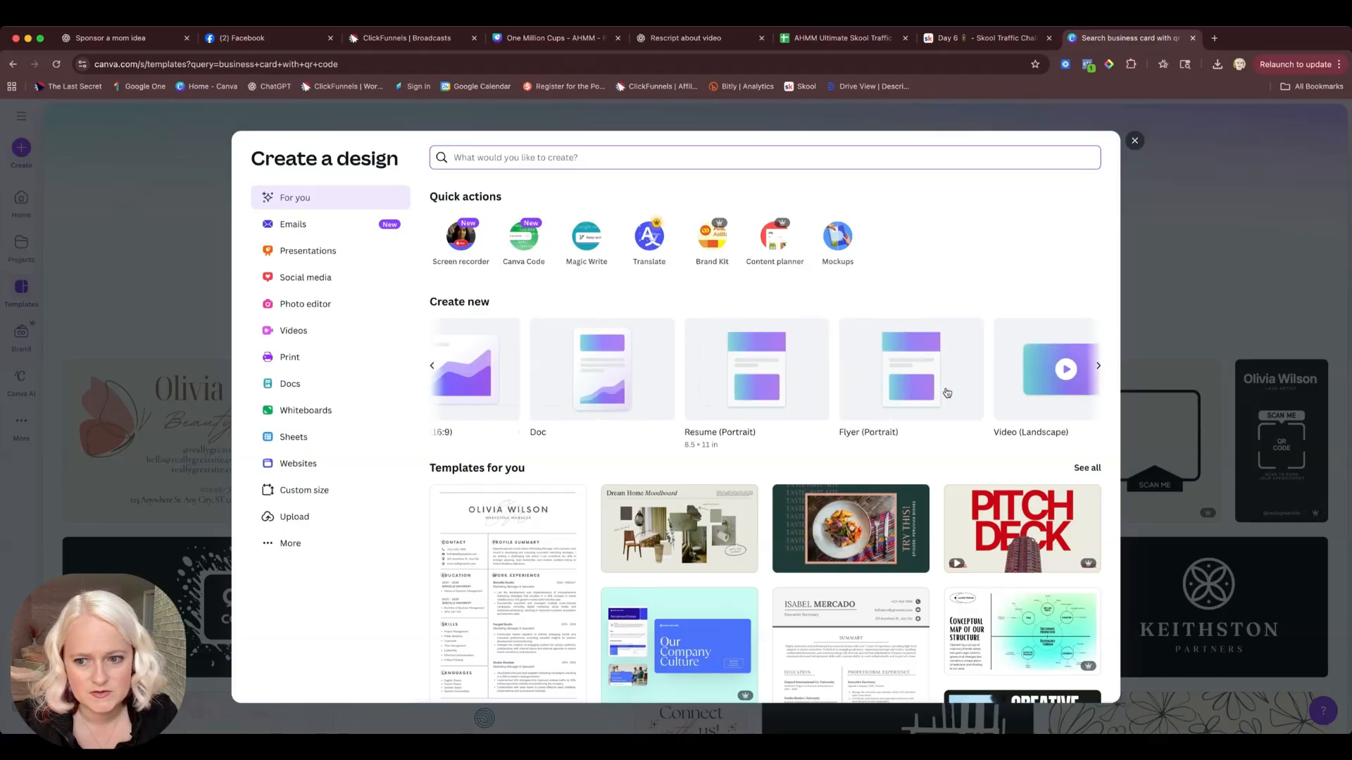
scroll(946, 393, right, 3)
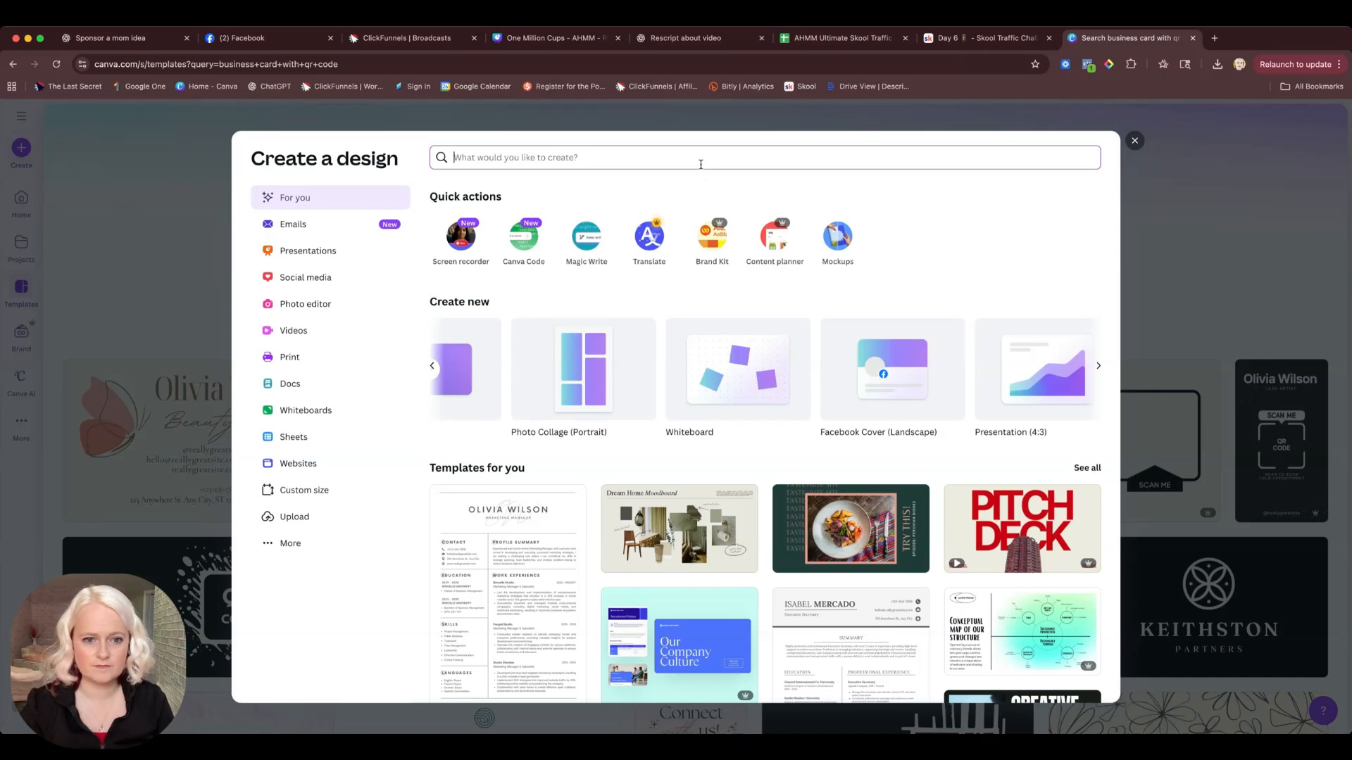
text(business card)
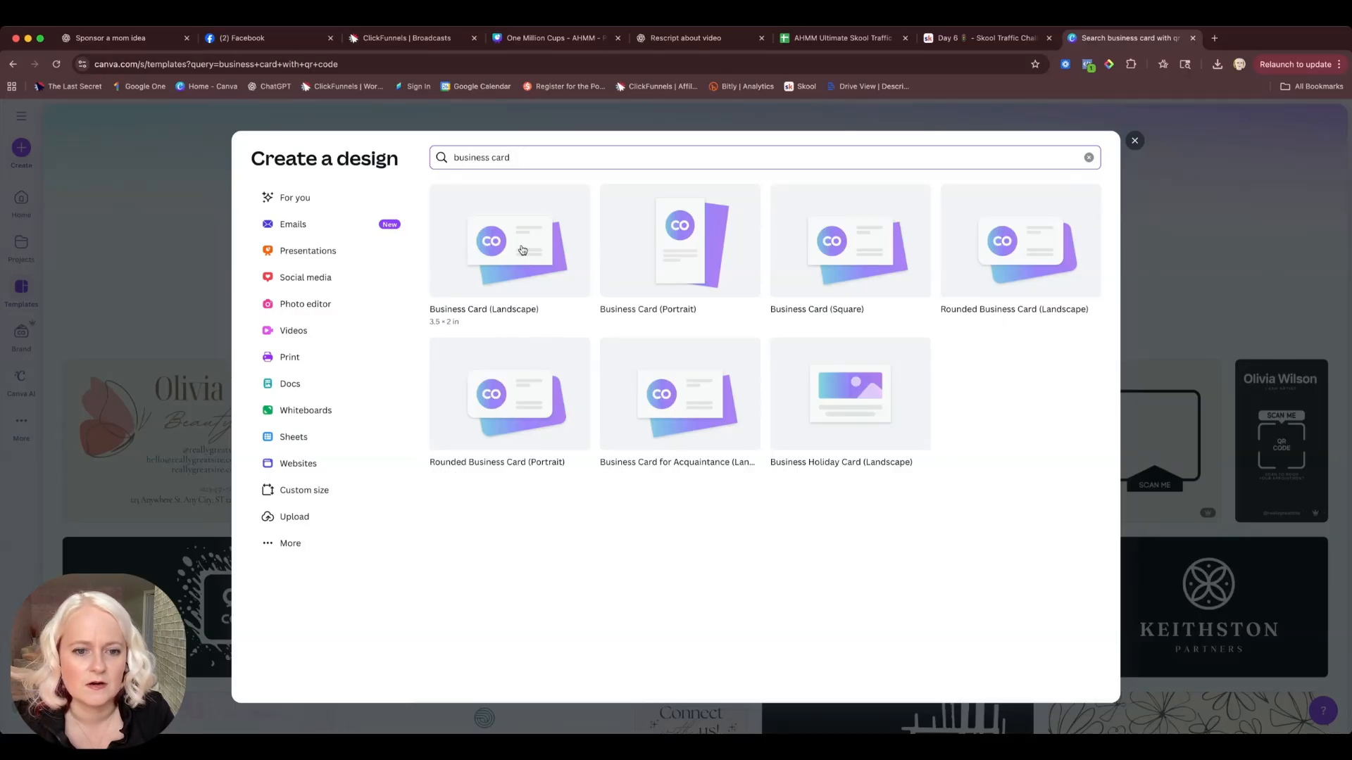
click(533, 265)
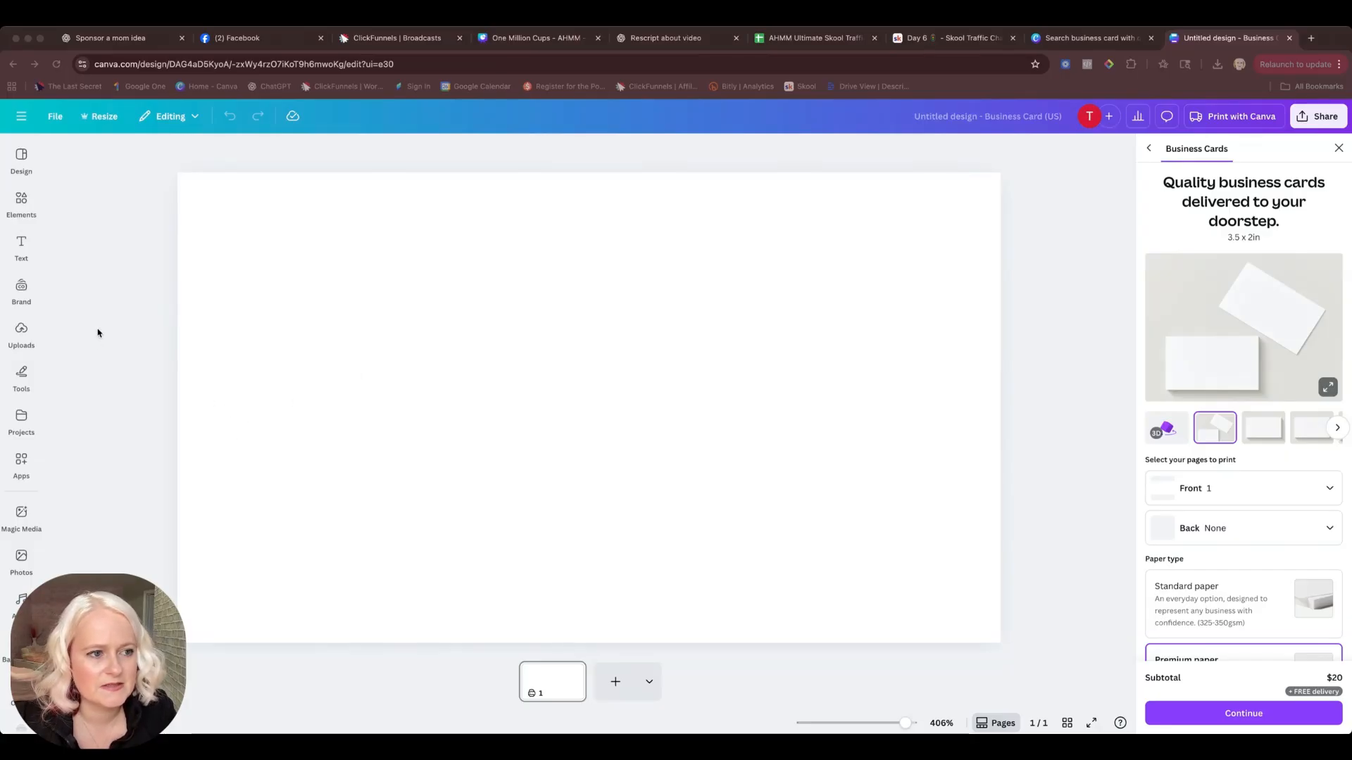
Look through all recently used backgrounds for the card, and clear that filter to return to the full background collection.
click(21, 647)
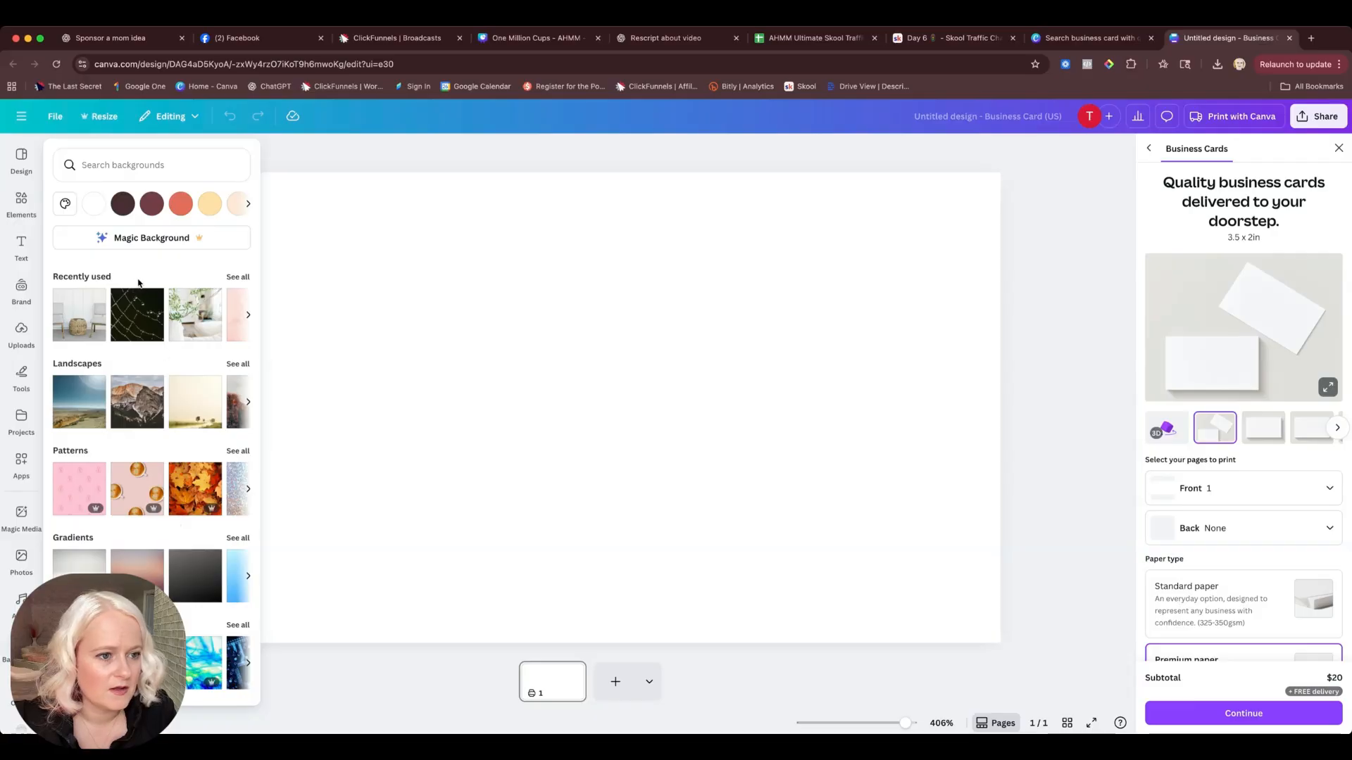
click(239, 278)
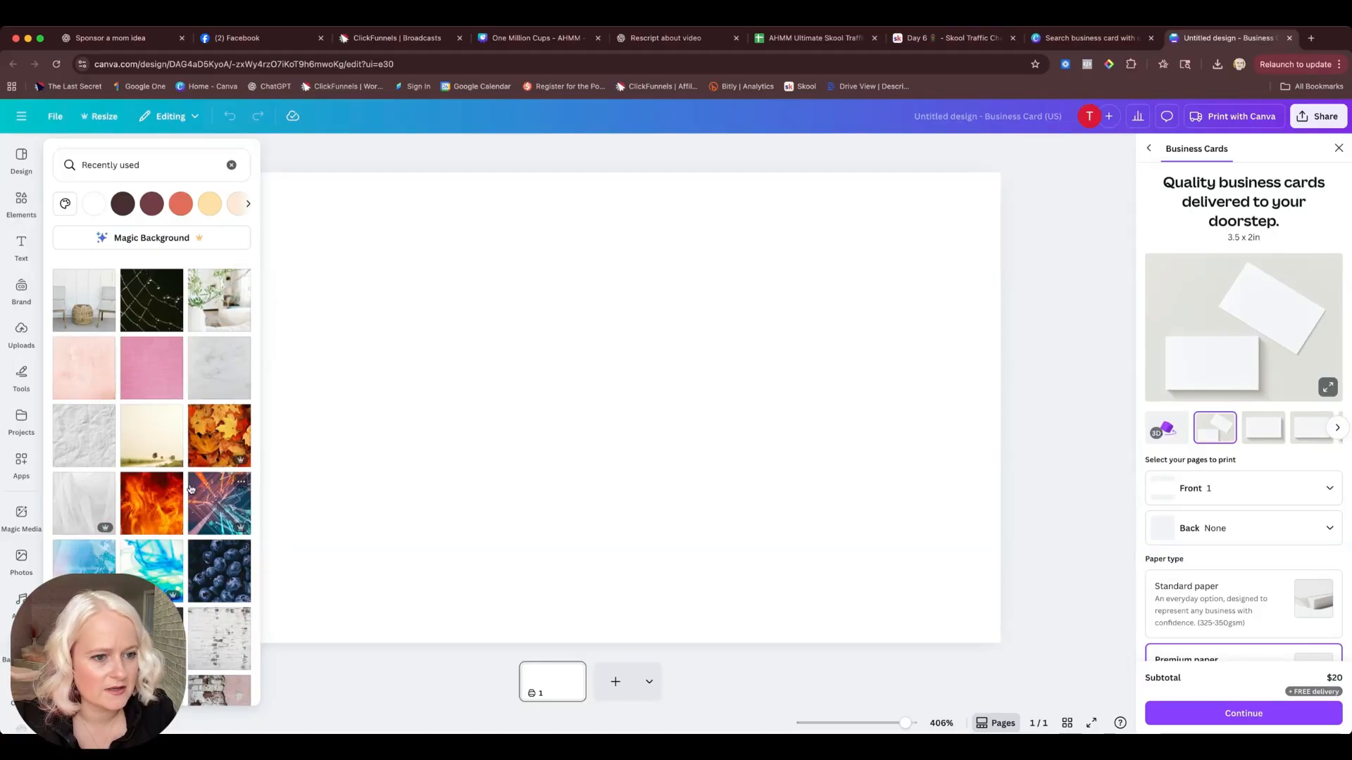
scroll(239, 444, down, 1)
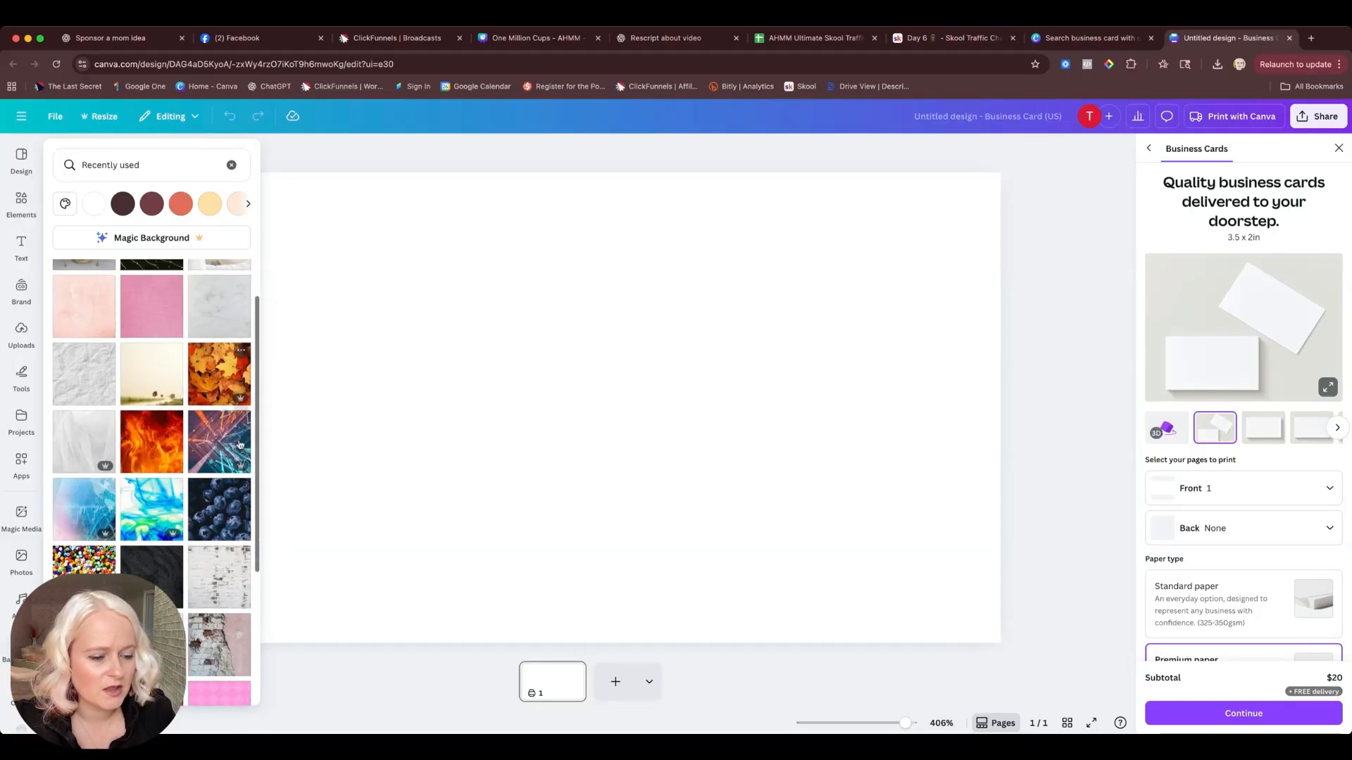
scroll(239, 437, down, 4)
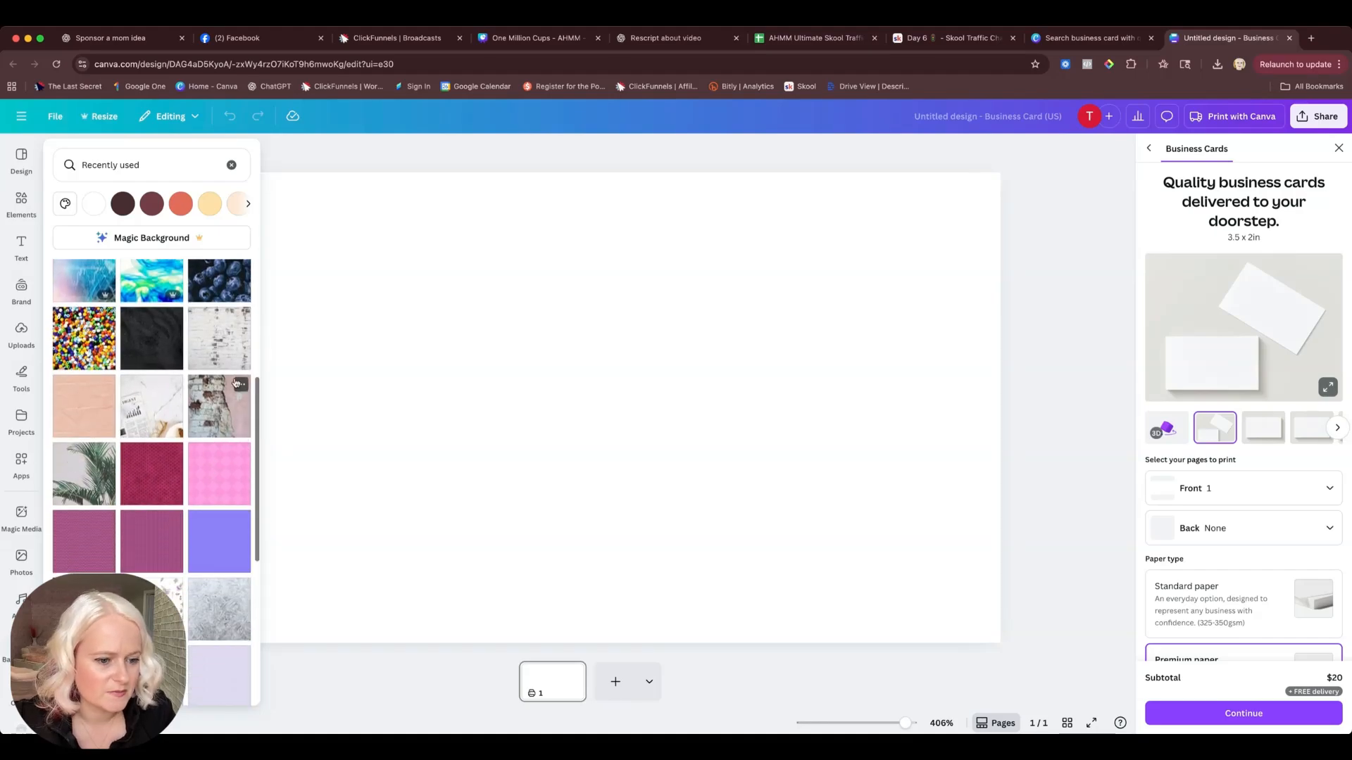
scroll(194, 586, down, 5)
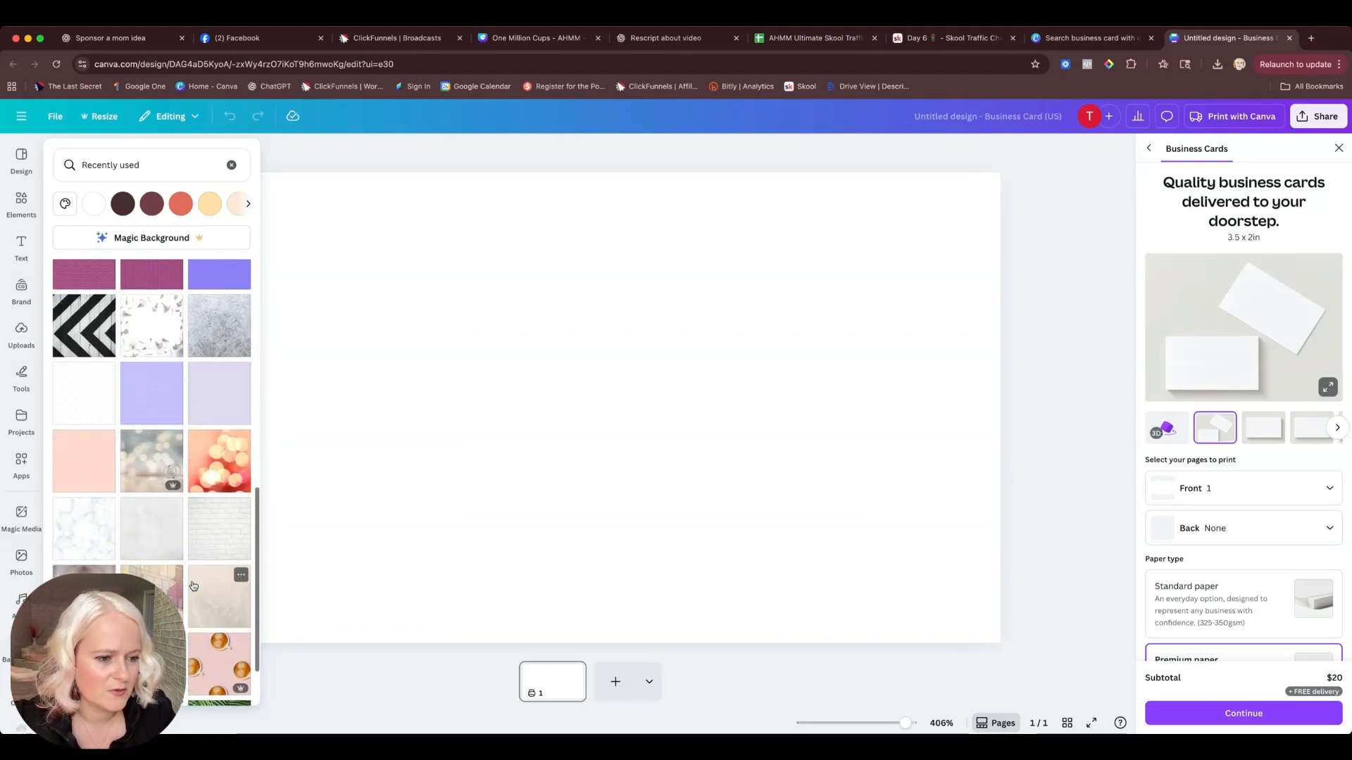
scroll(194, 586, up, 4)
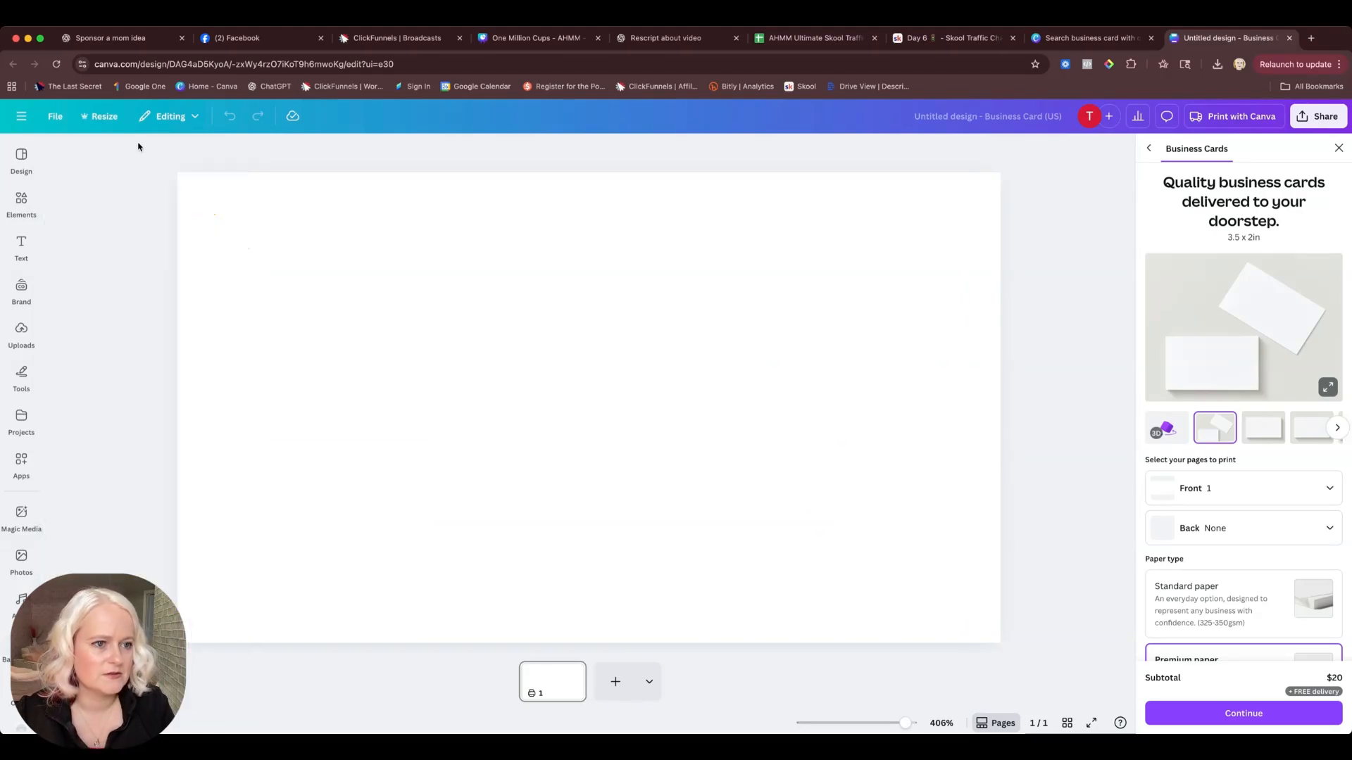
click(21, 648)
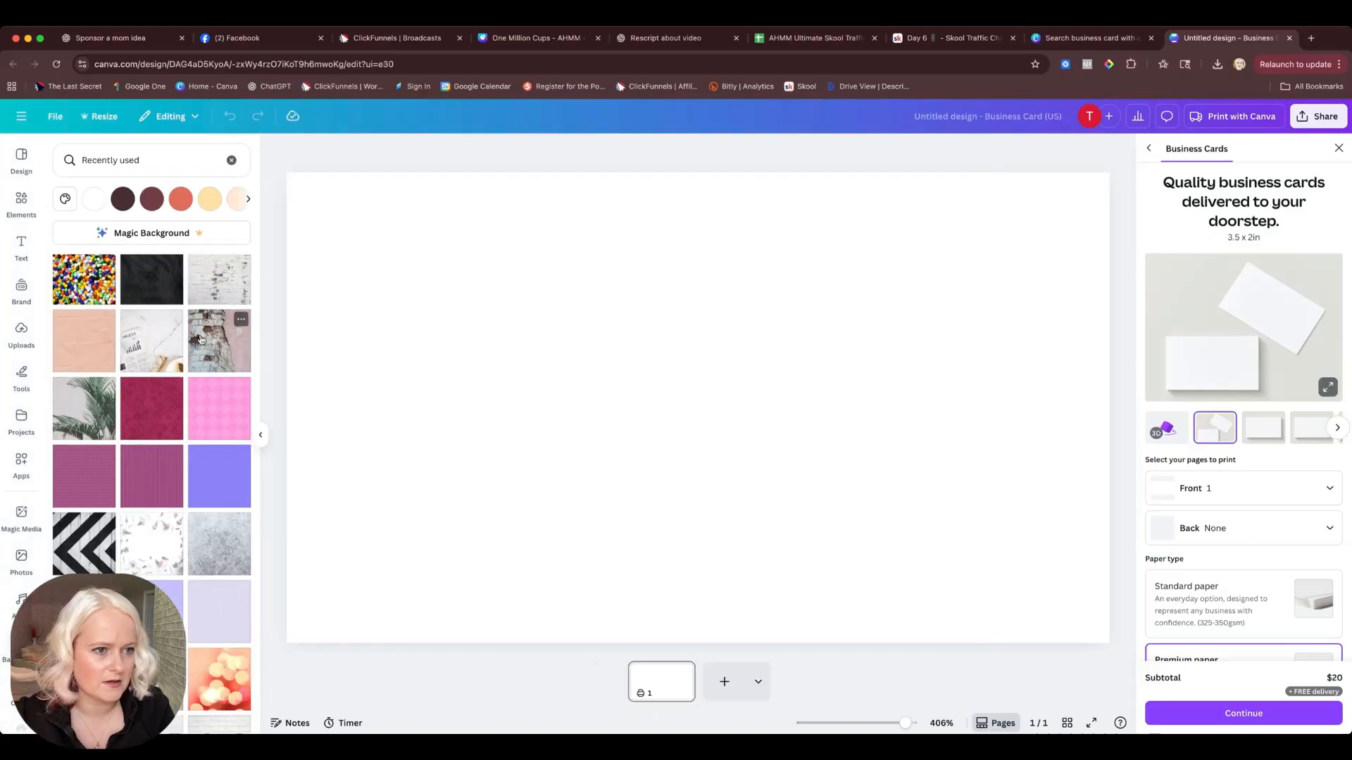
click(231, 159)
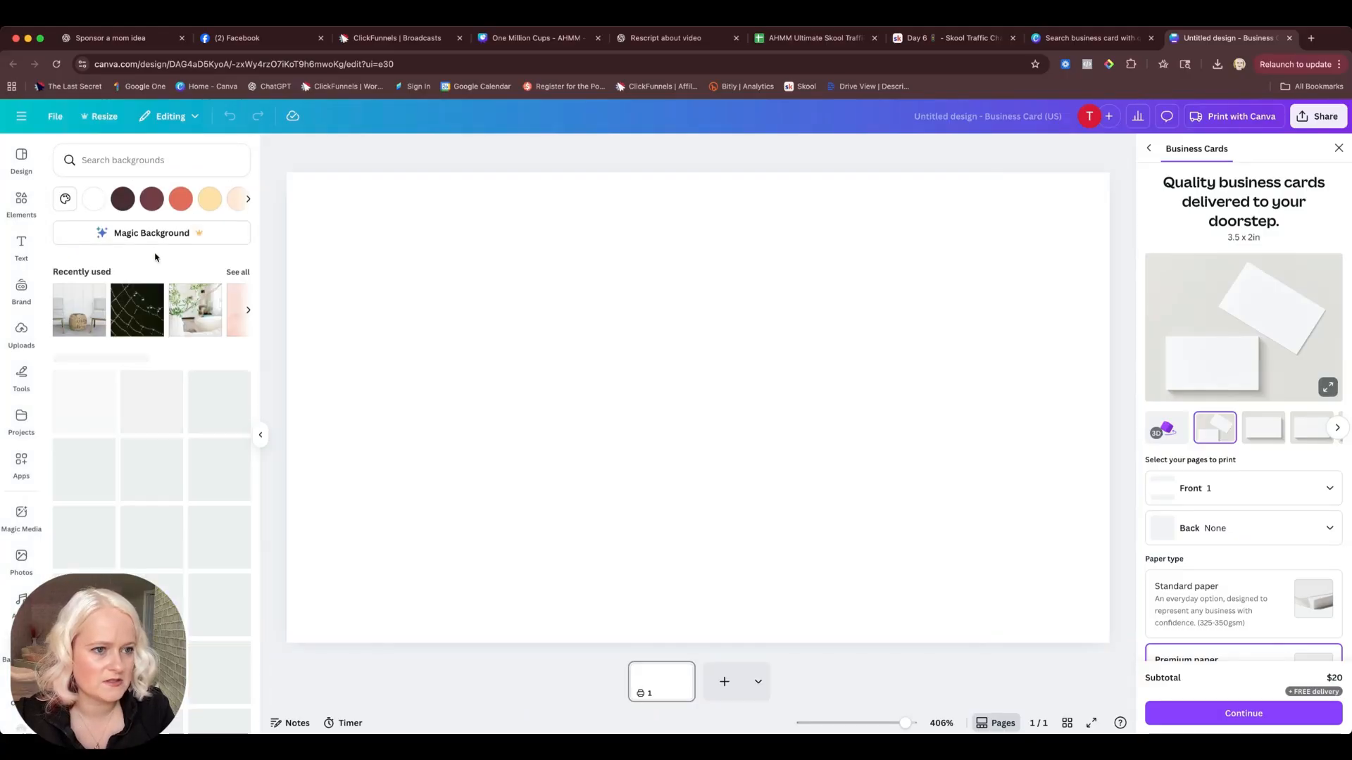
Generate a Magic Background for the card from the description "pink and white marble background".
click(161, 161)
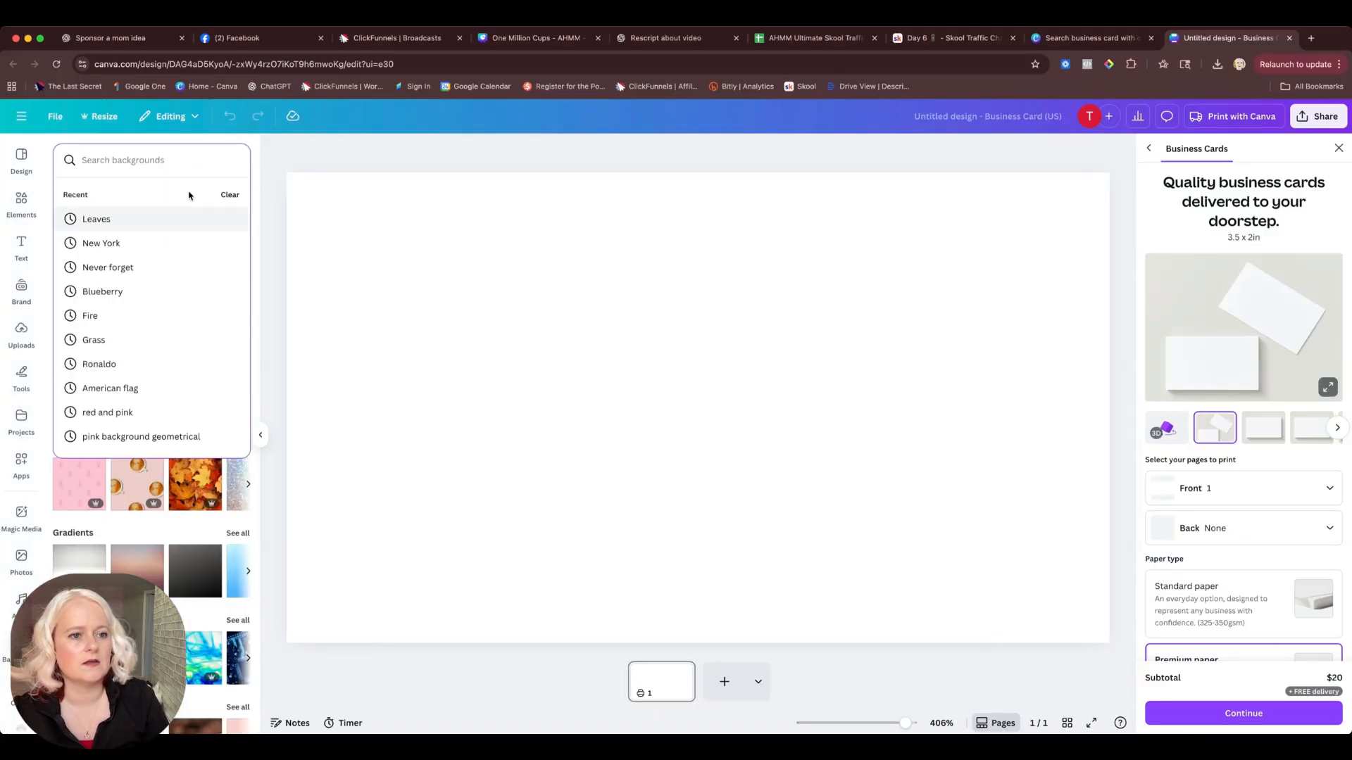
click(259, 160)
click(166, 233)
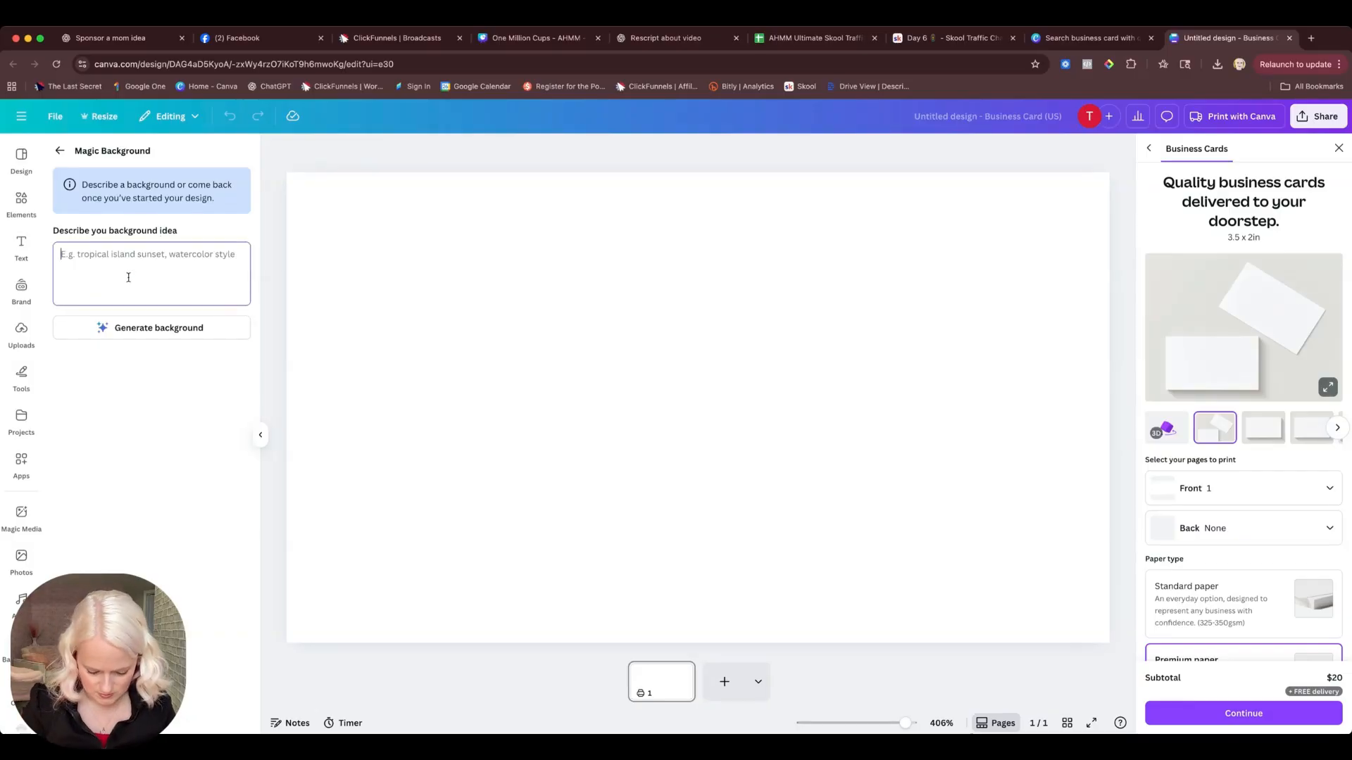
text(pink a)
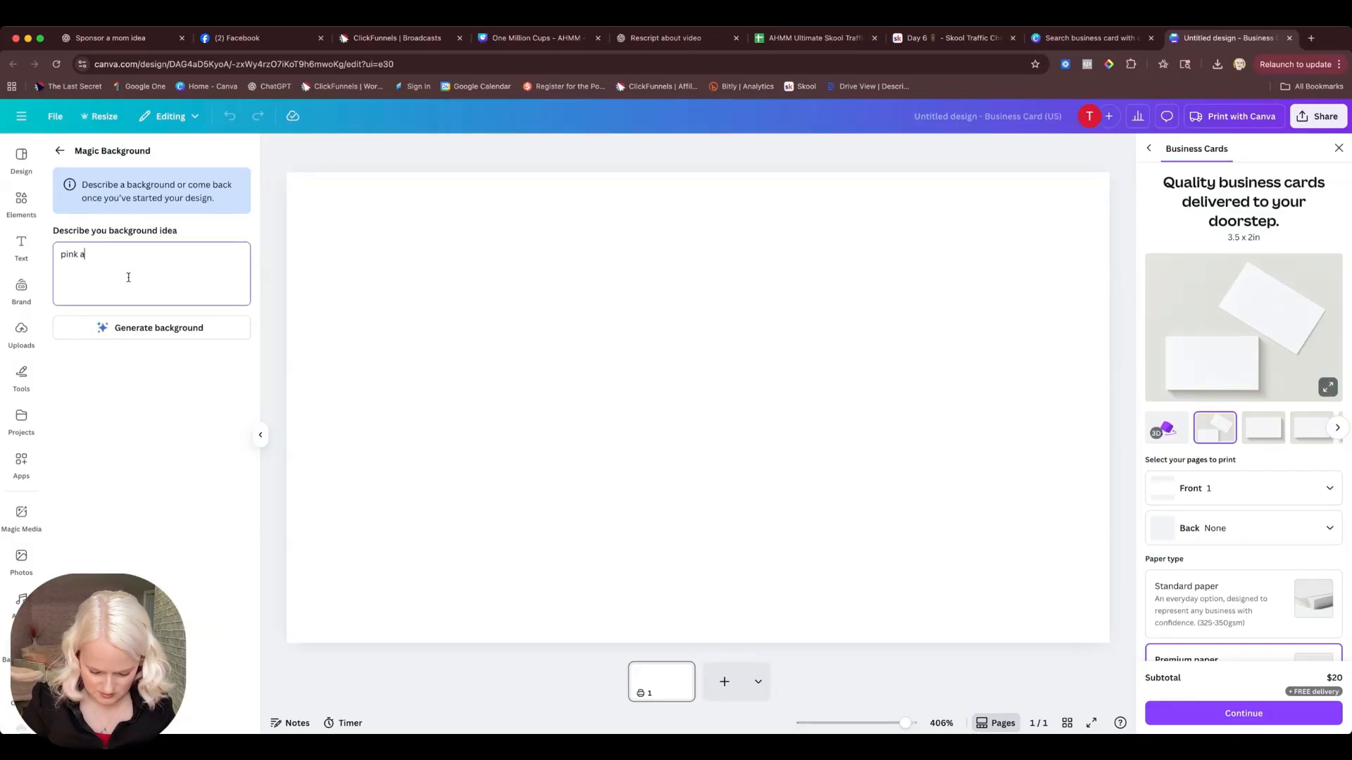
text(nd white marb)
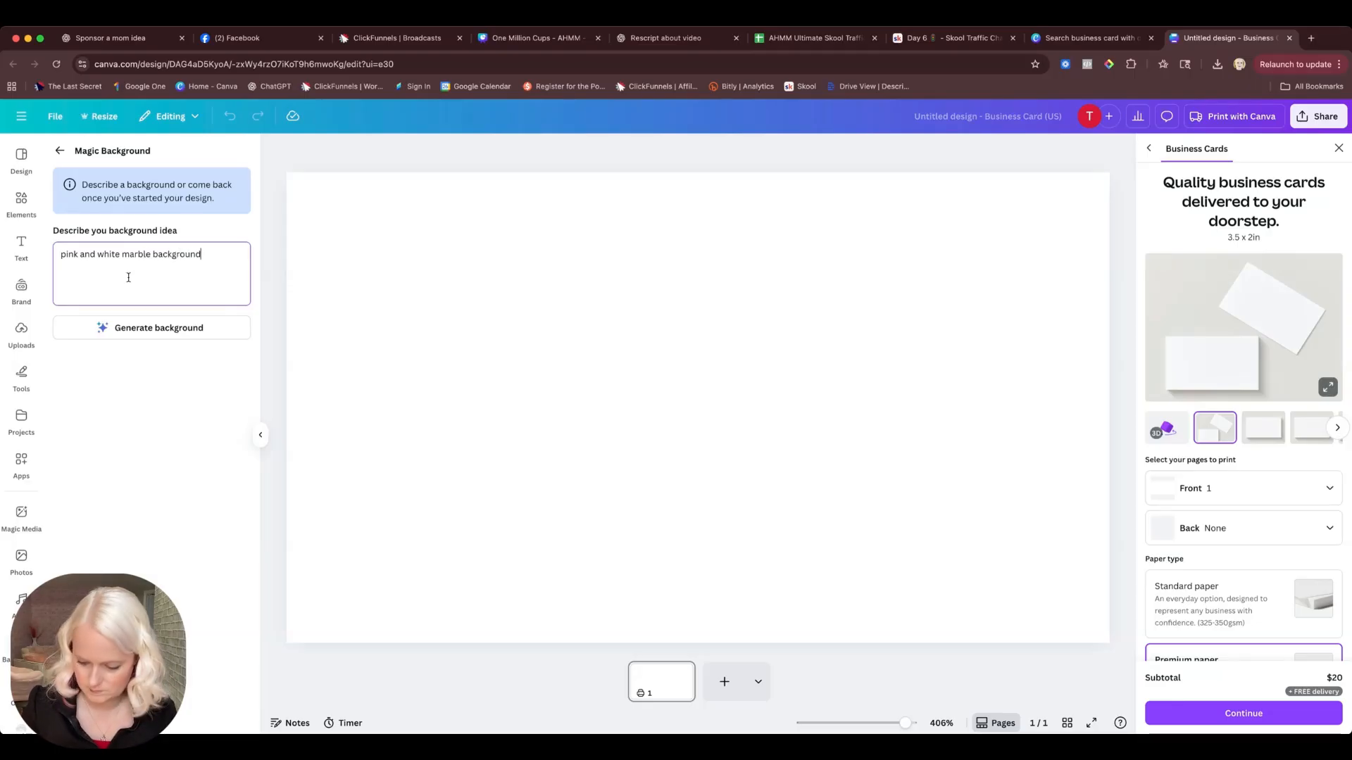
text(le background)
click(121, 329)
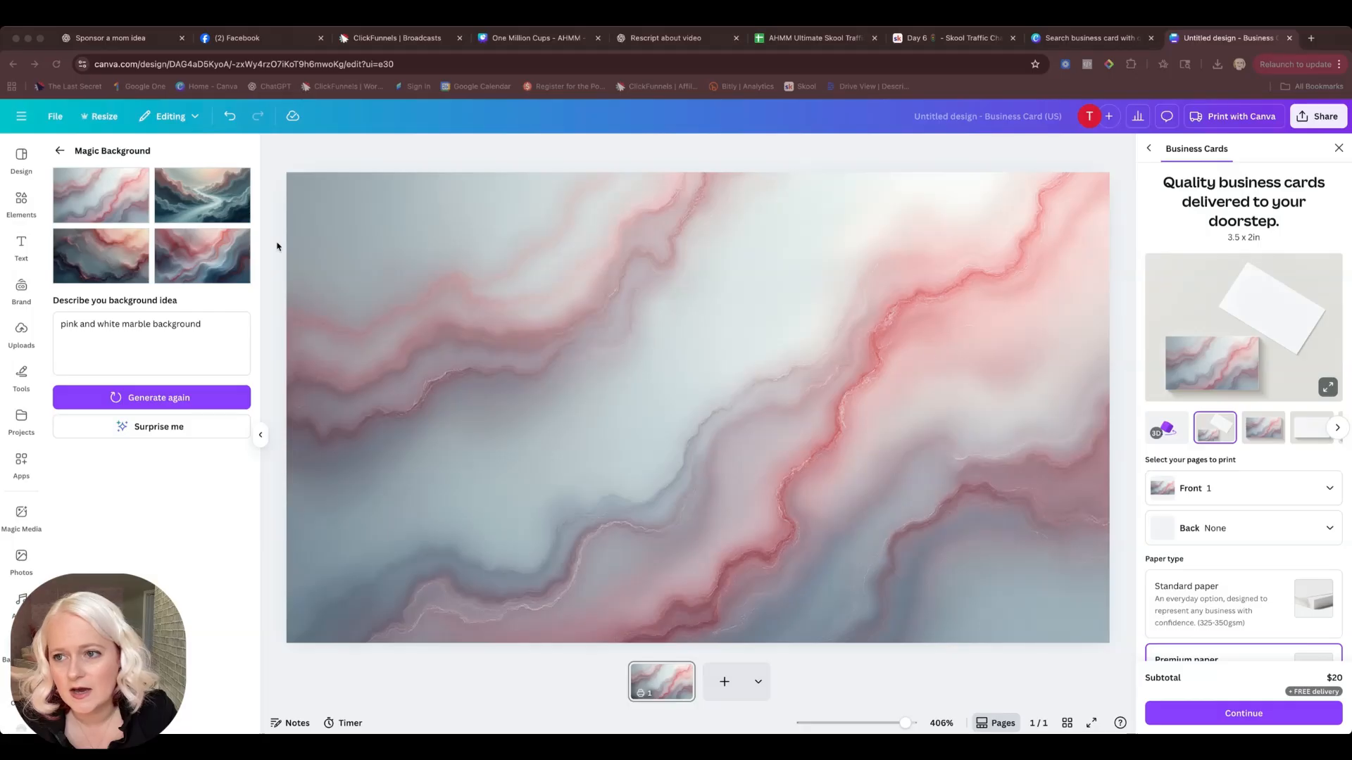
Dismiss the business card print options and set the marble background's transparency to 46.
click(1338, 150)
click(870, 376)
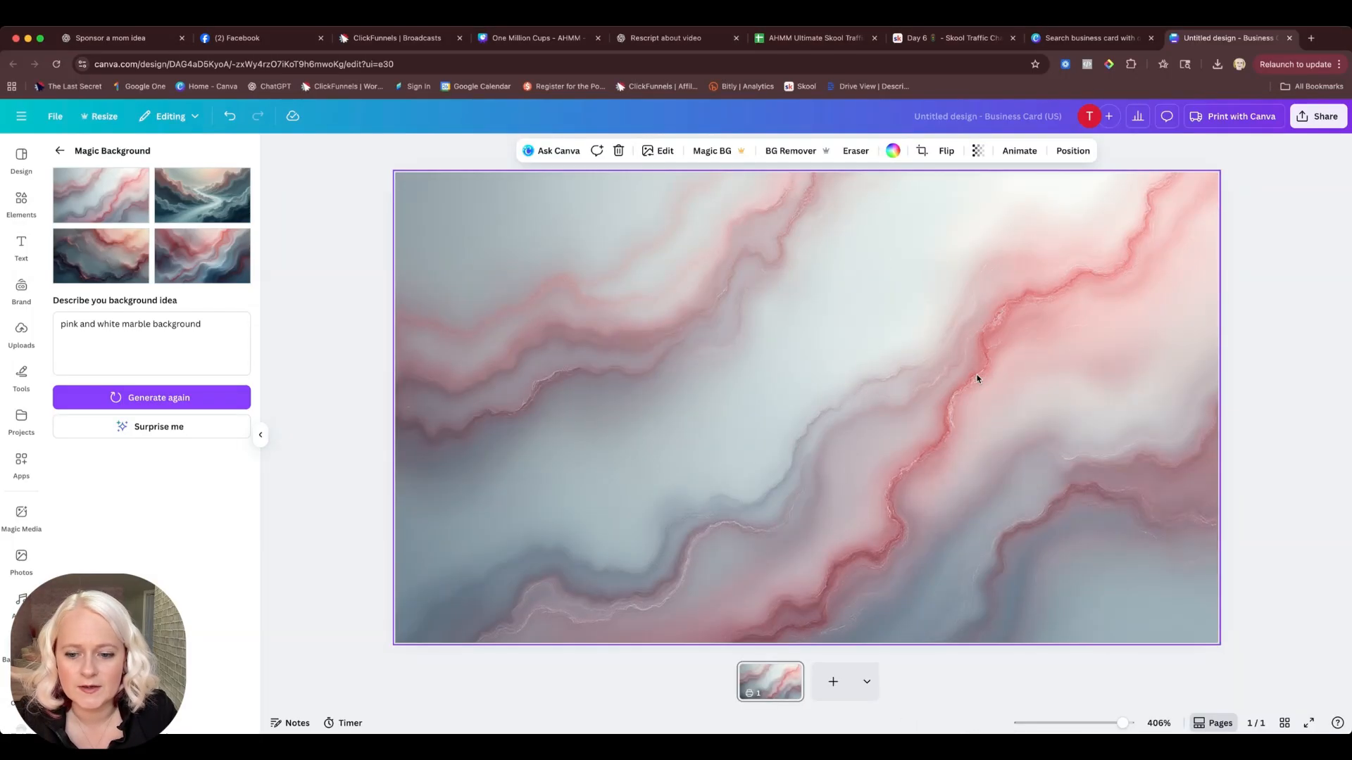
click(978, 151)
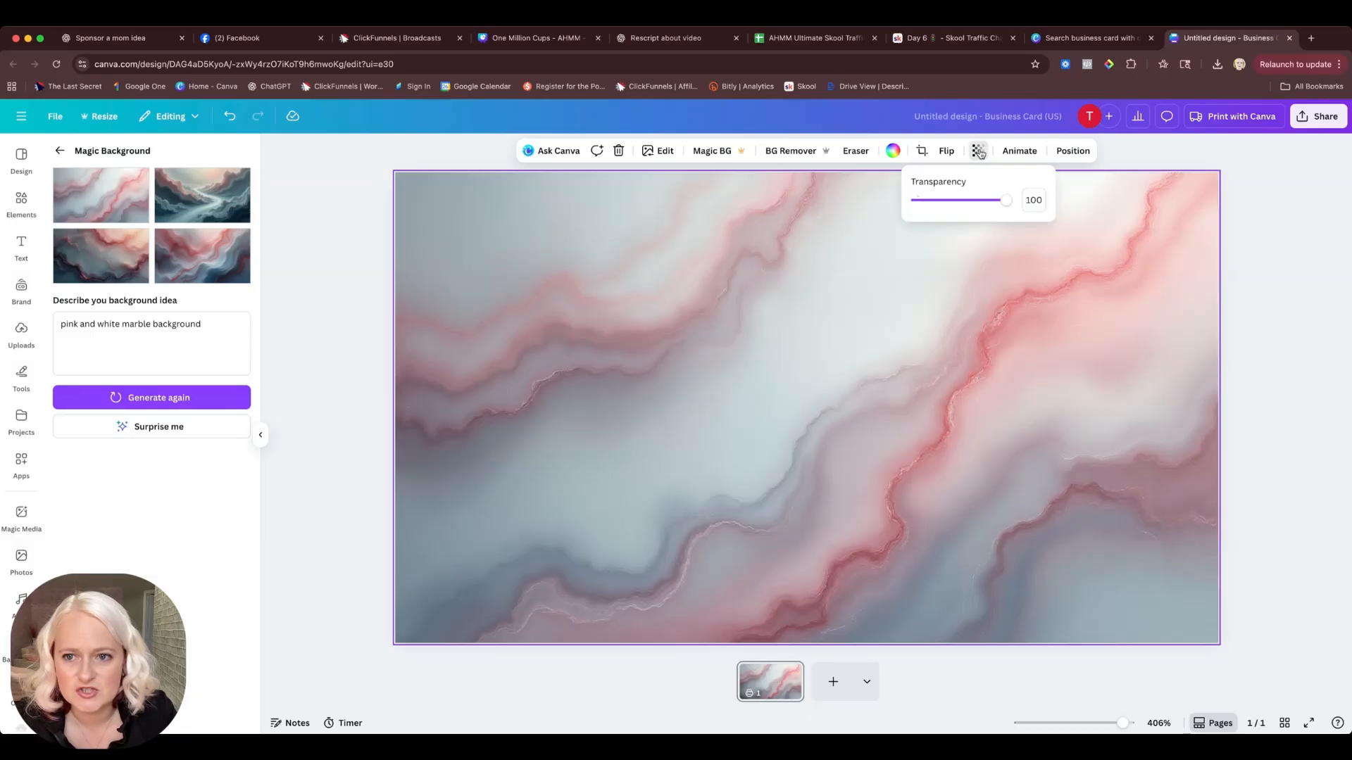
drag(1000, 202, 959, 212)
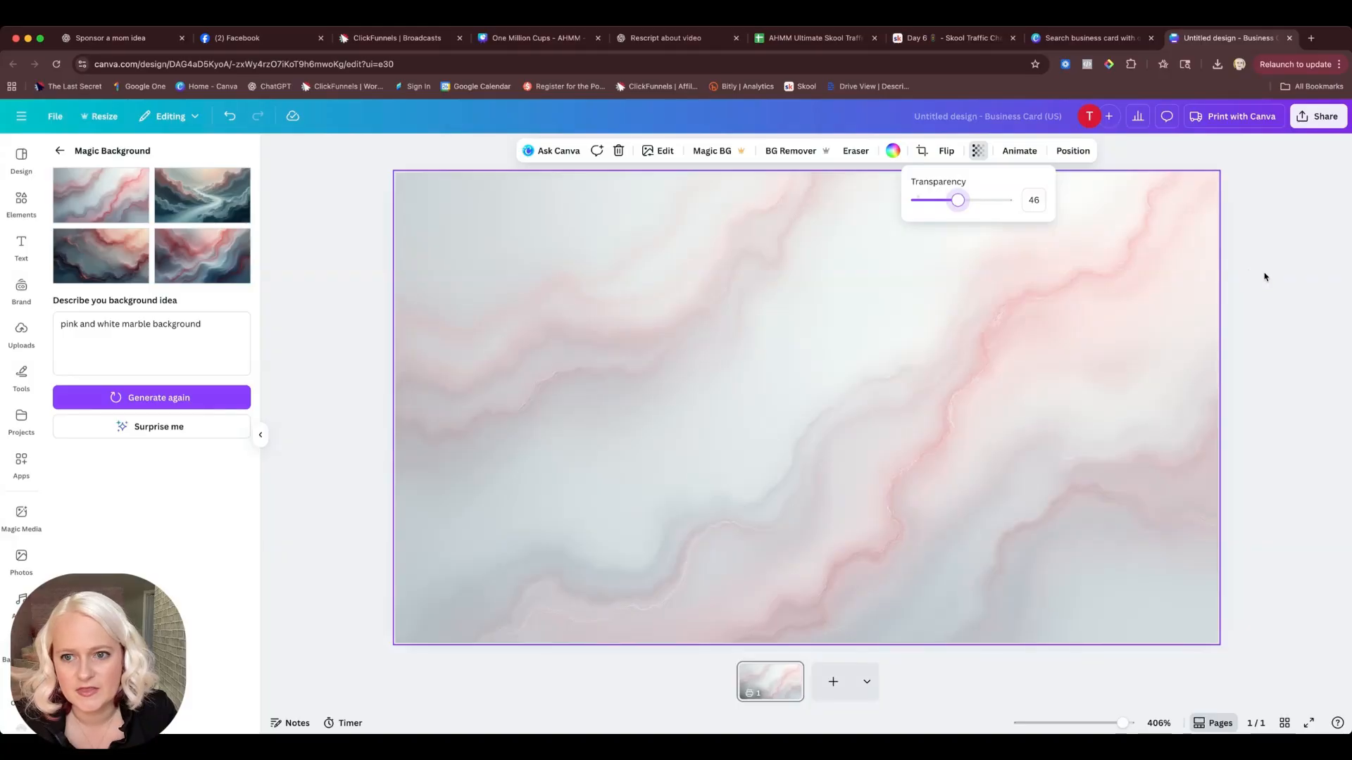
key(Escape)
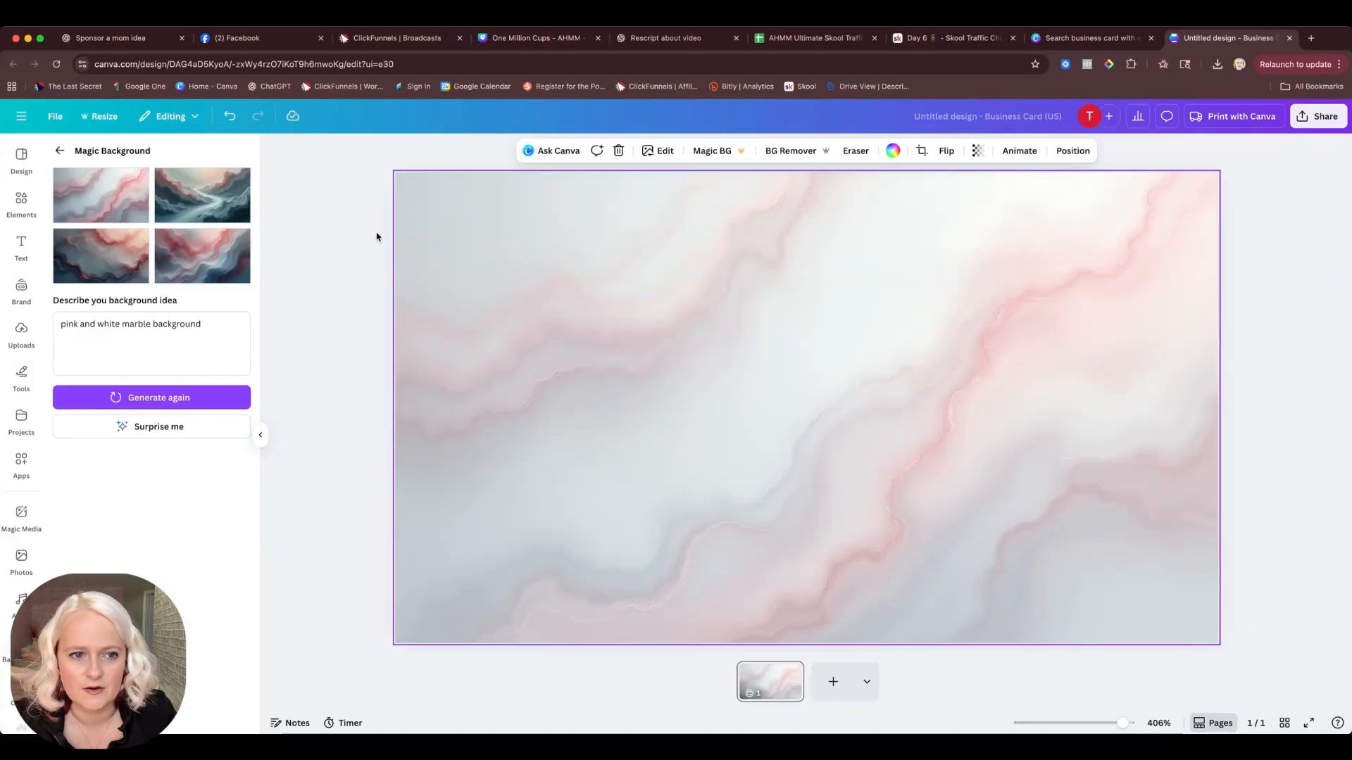
click(345, 235)
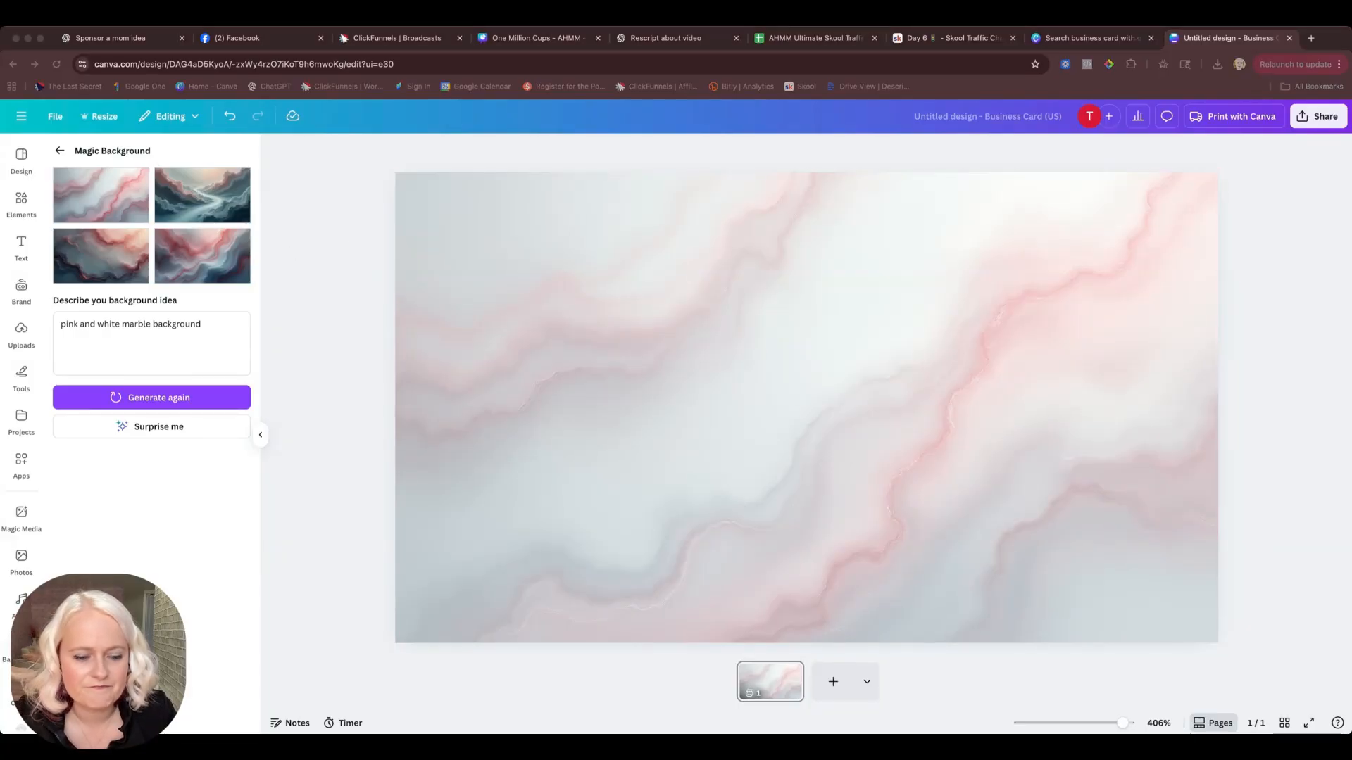
click(301, 469)
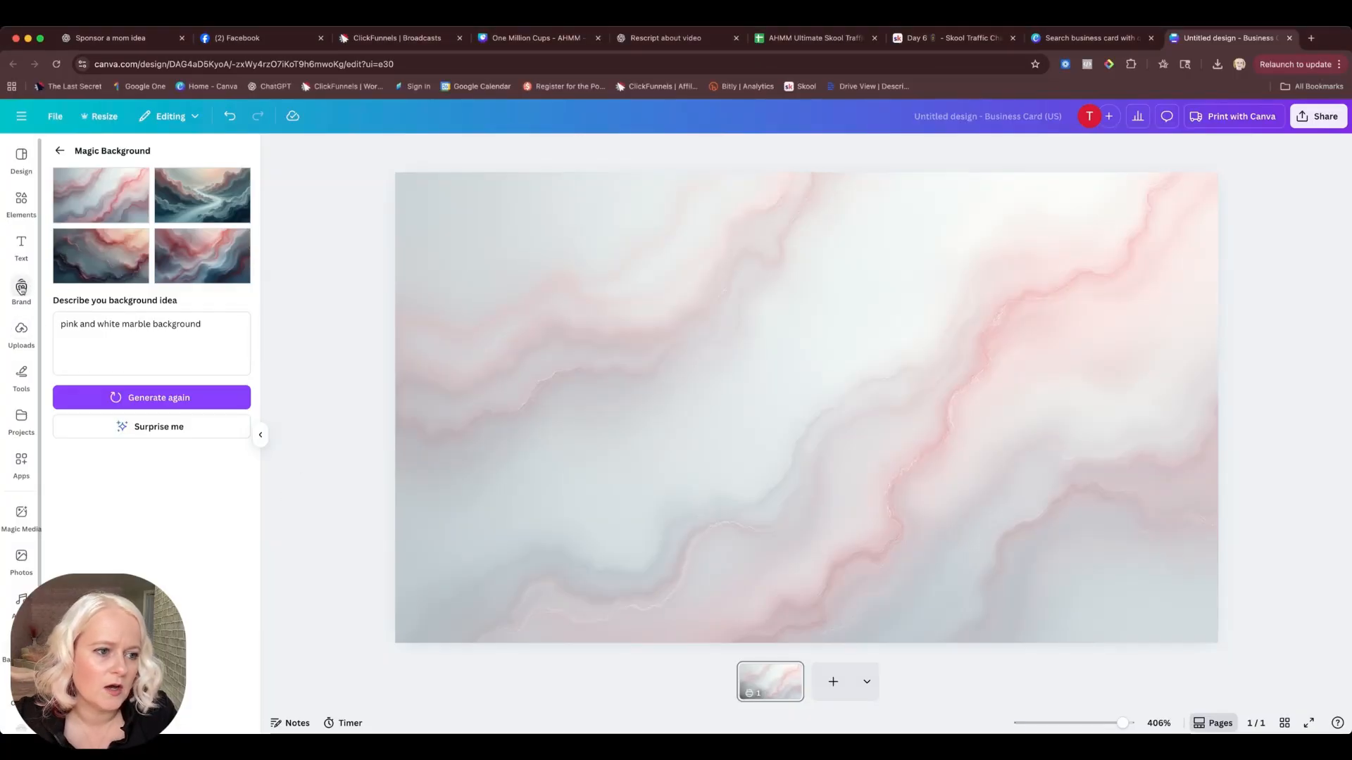
Add the rectangular coaching logo from the Brand Kit and place it in the card's lower-right corner.
click(22, 288)
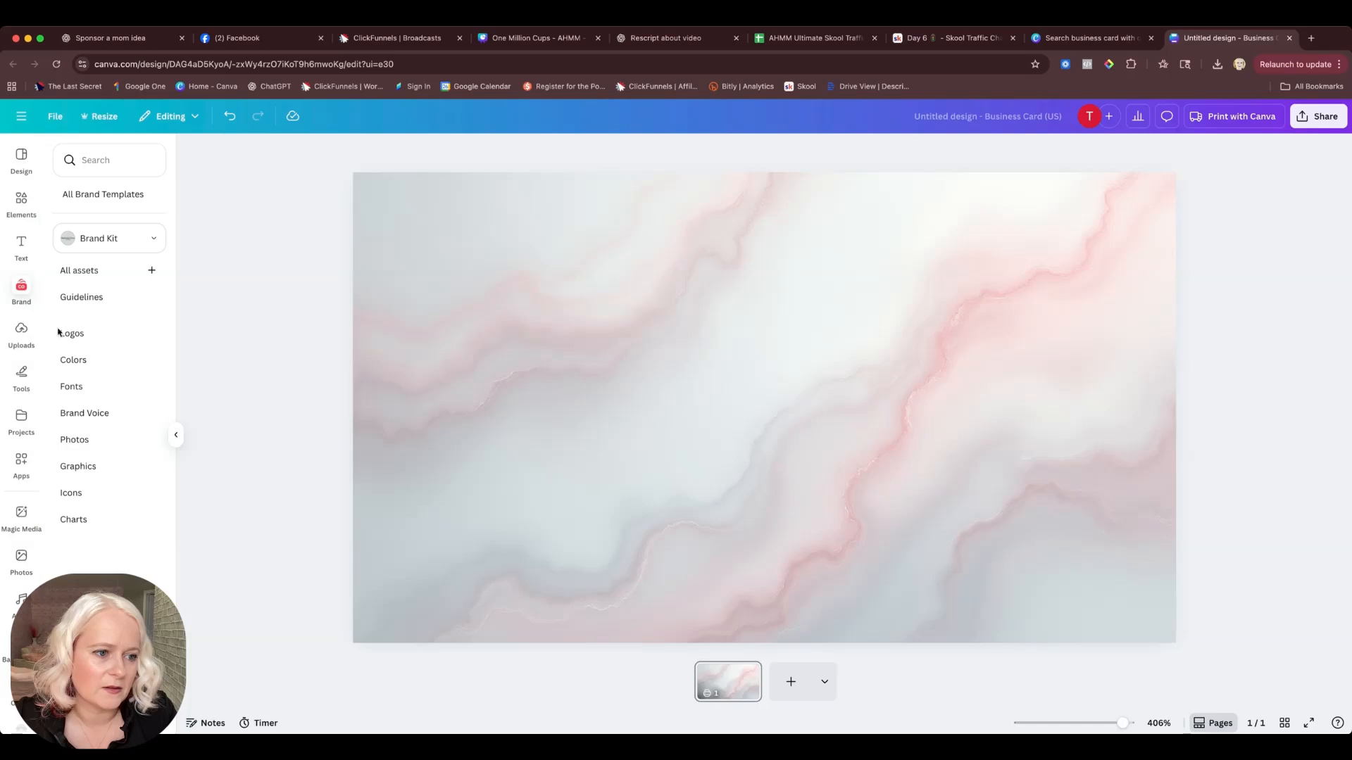
click(86, 331)
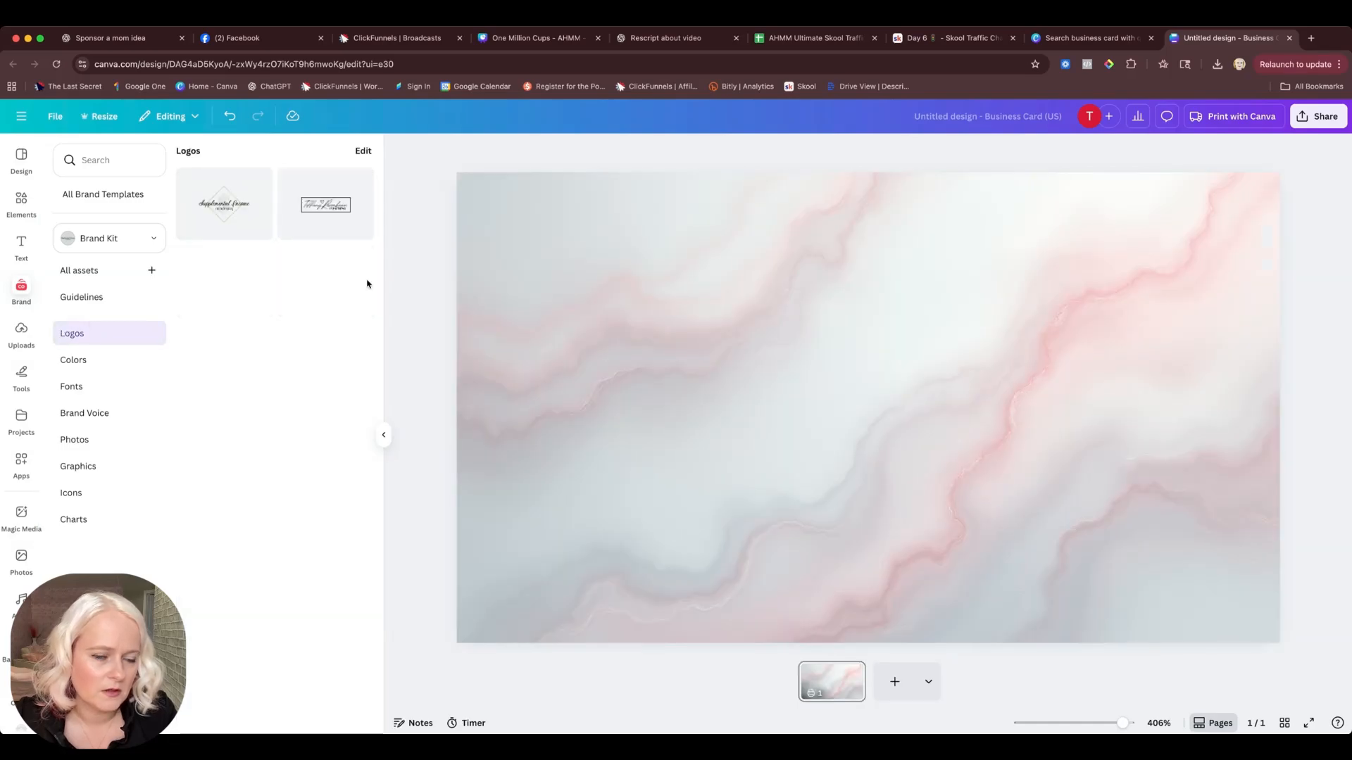
click(322, 211)
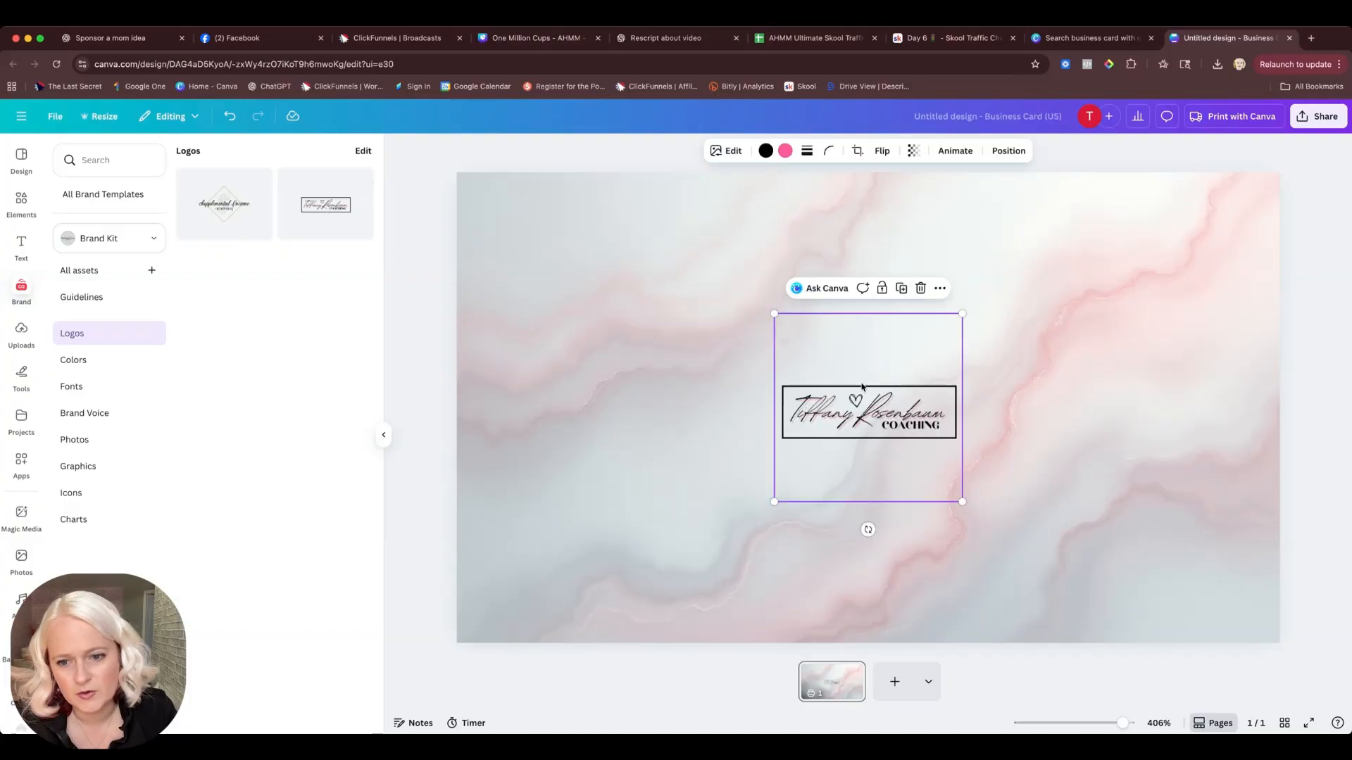
drag(870, 421, 1149, 574)
click(1027, 358)
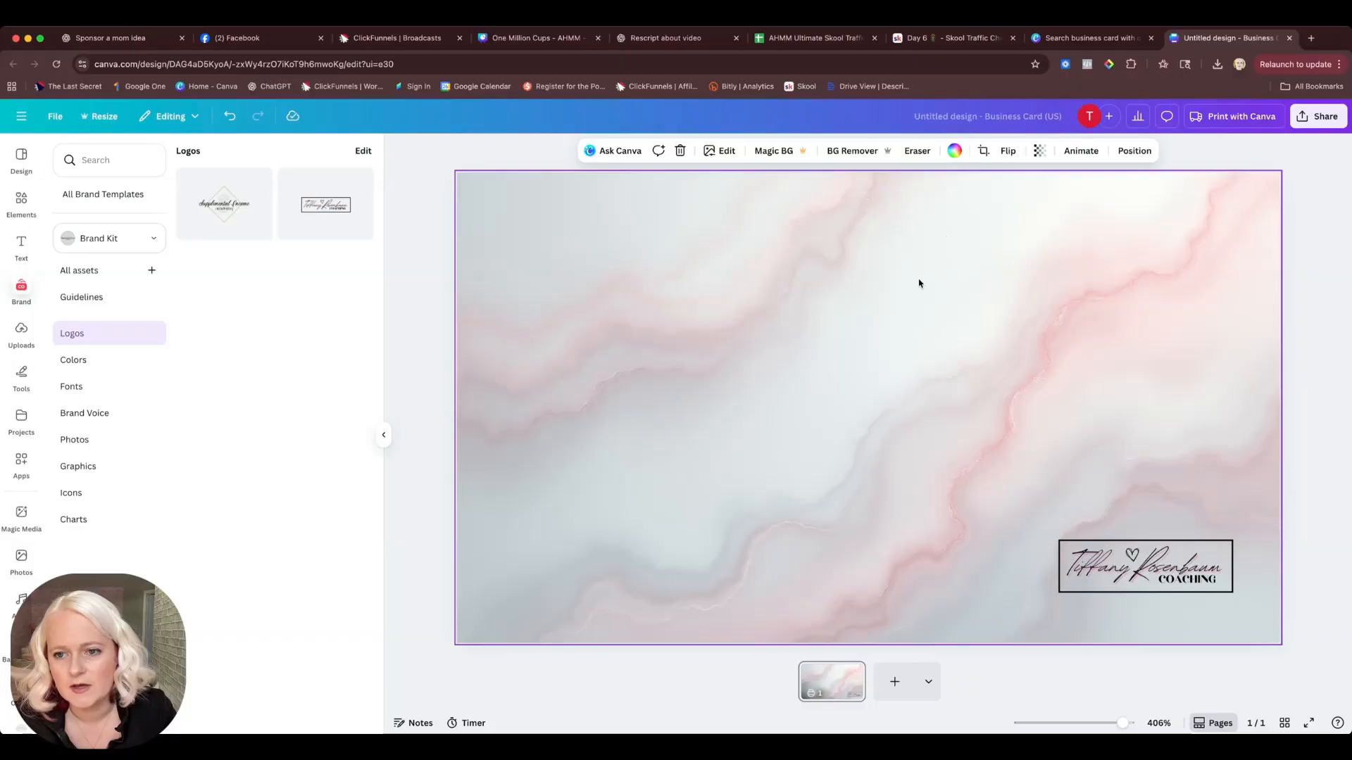
drag(904, 244, 1239, 543)
click(872, 439)
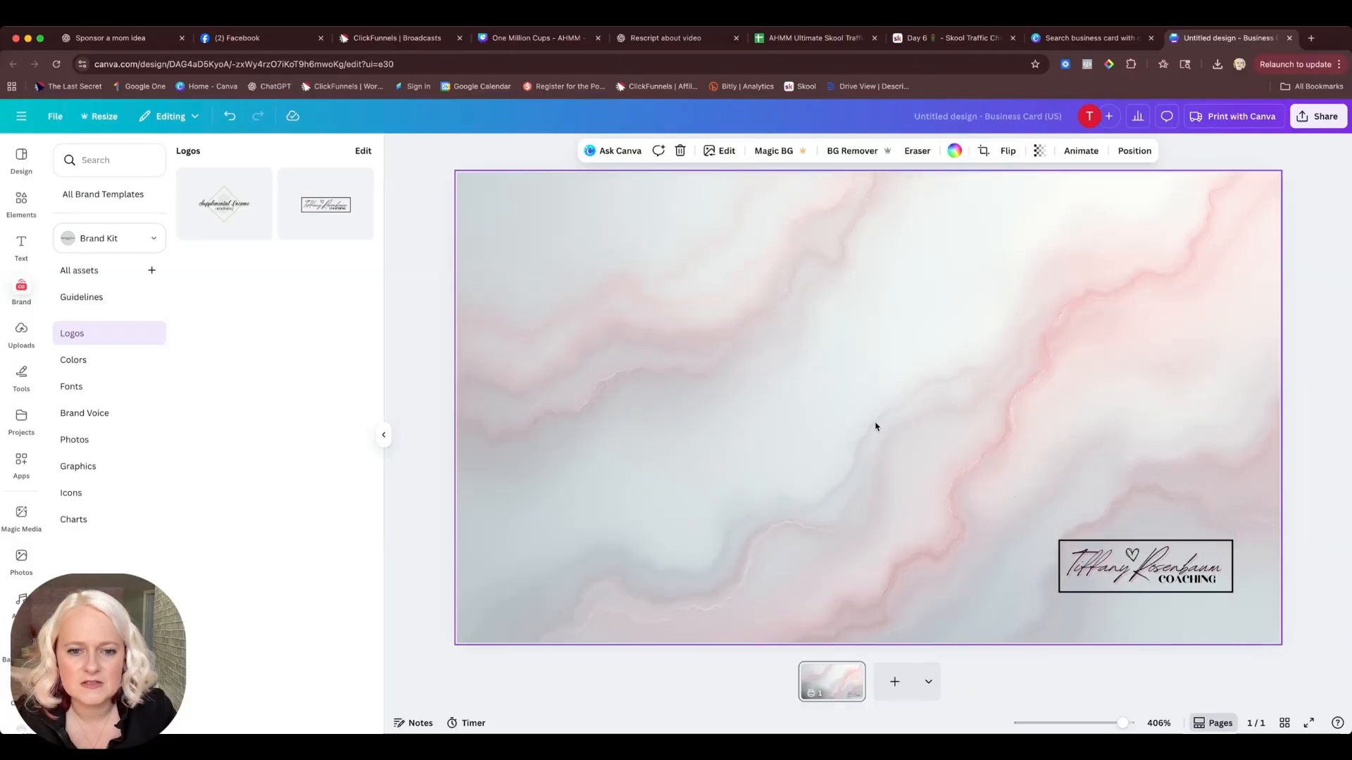
drag(488, 215, 926, 623)
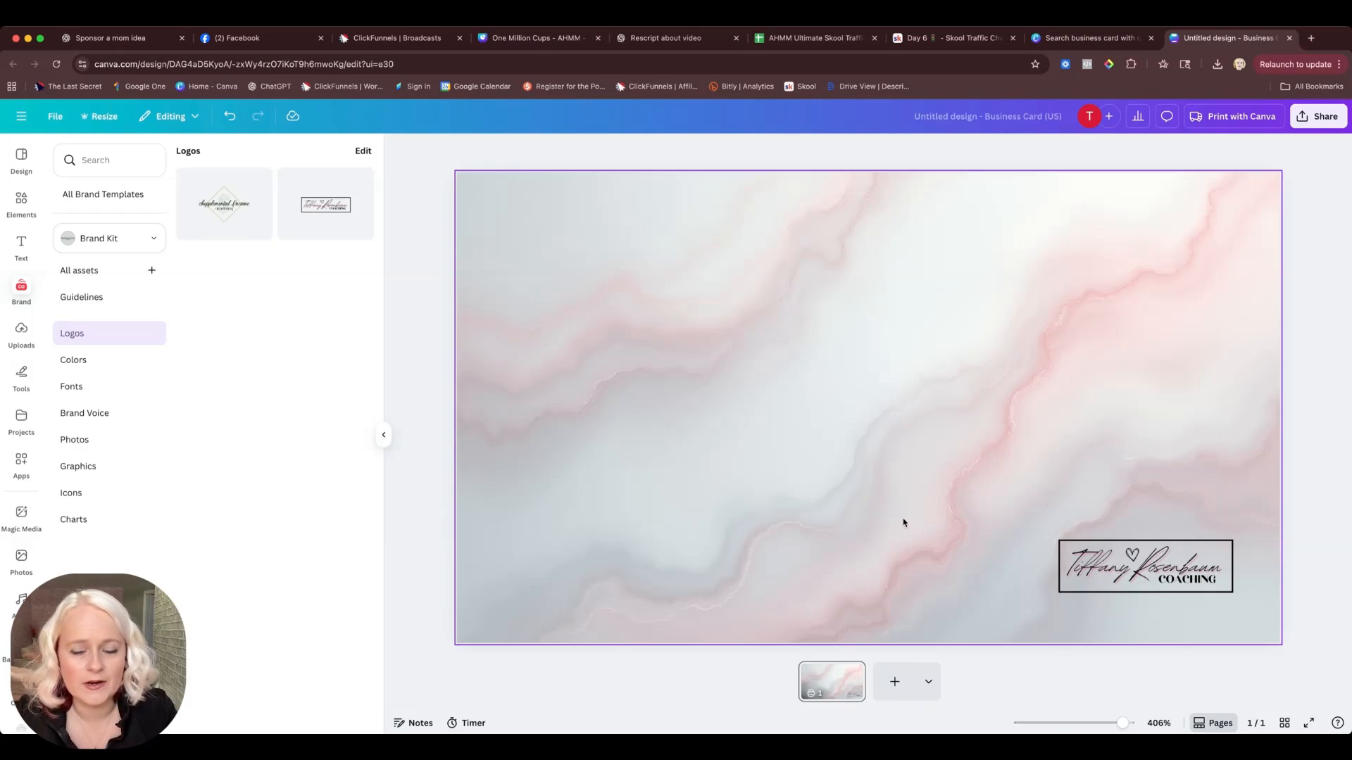
drag(910, 227, 1245, 491)
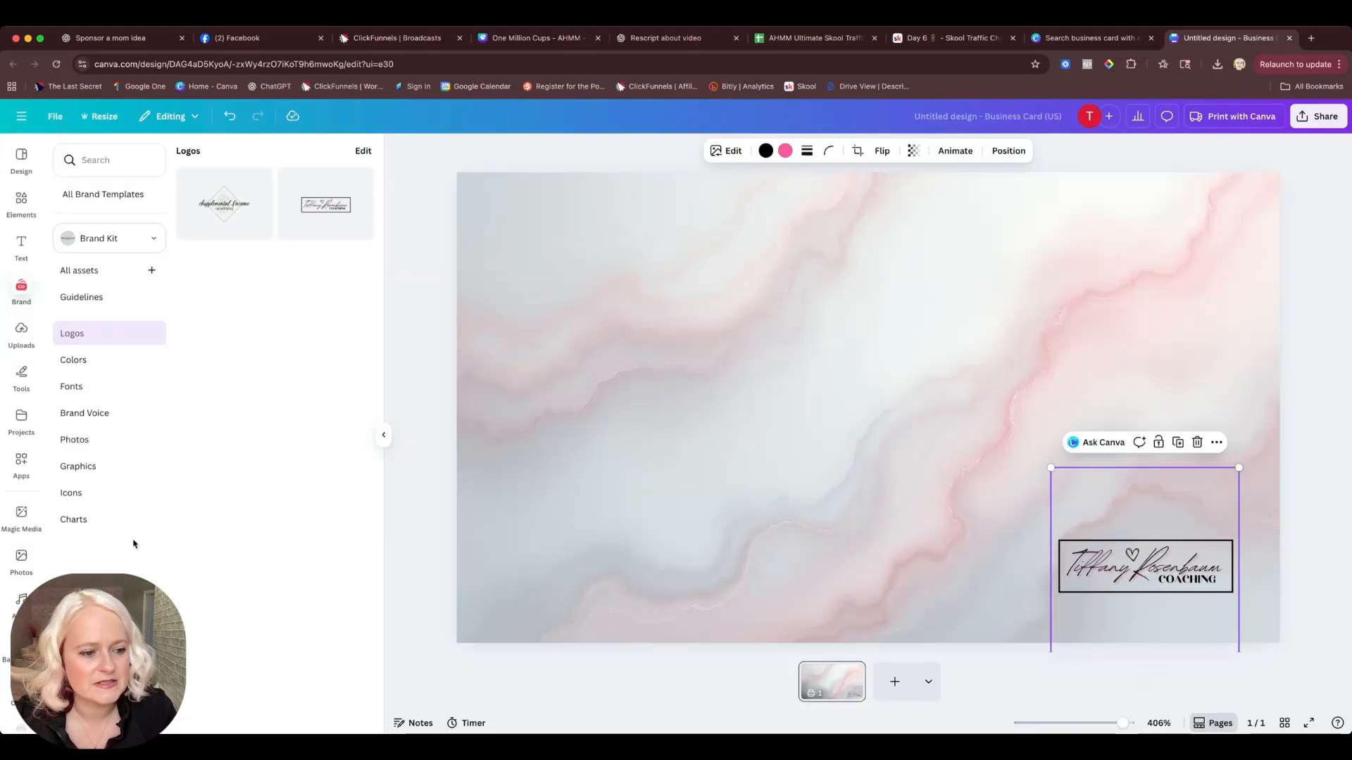
Open the QR code generator at its empty URL entry.
scroll(21, 352, down, 5)
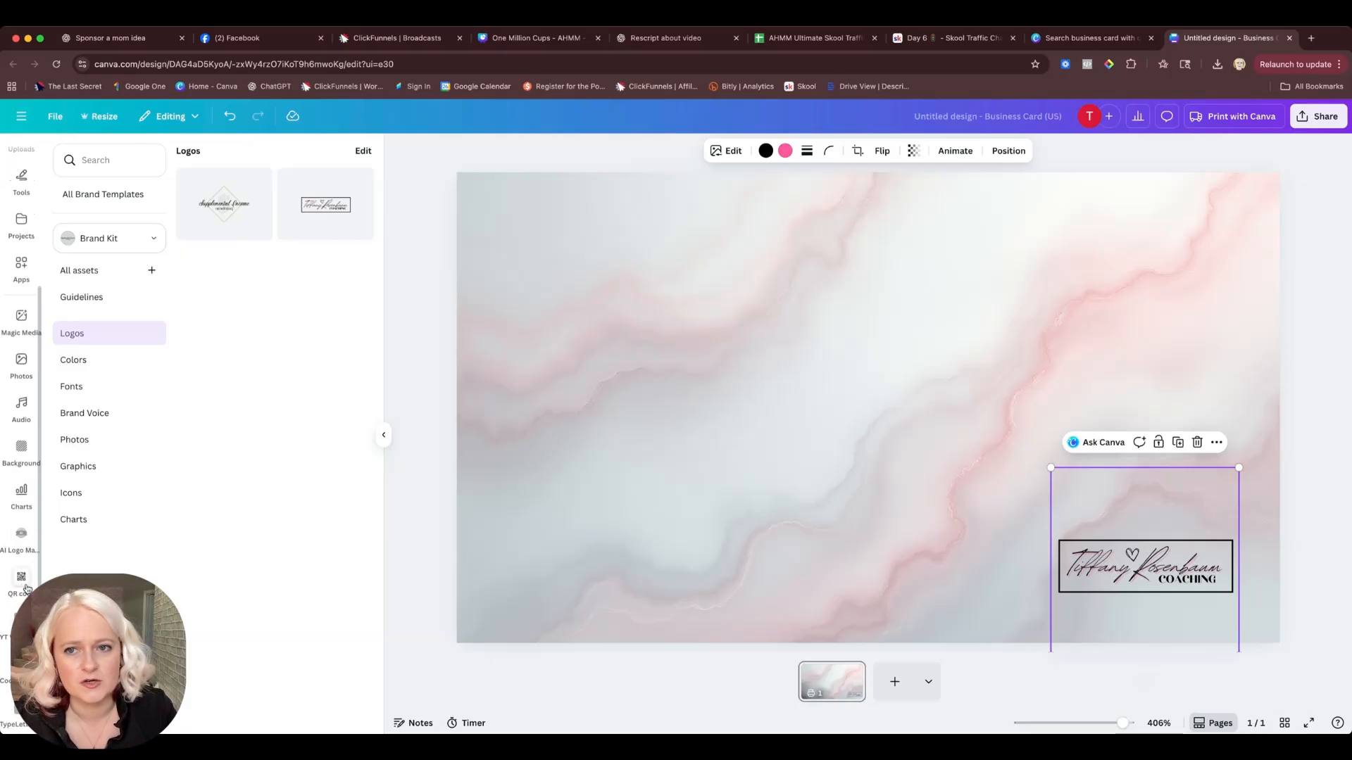
click(25, 586)
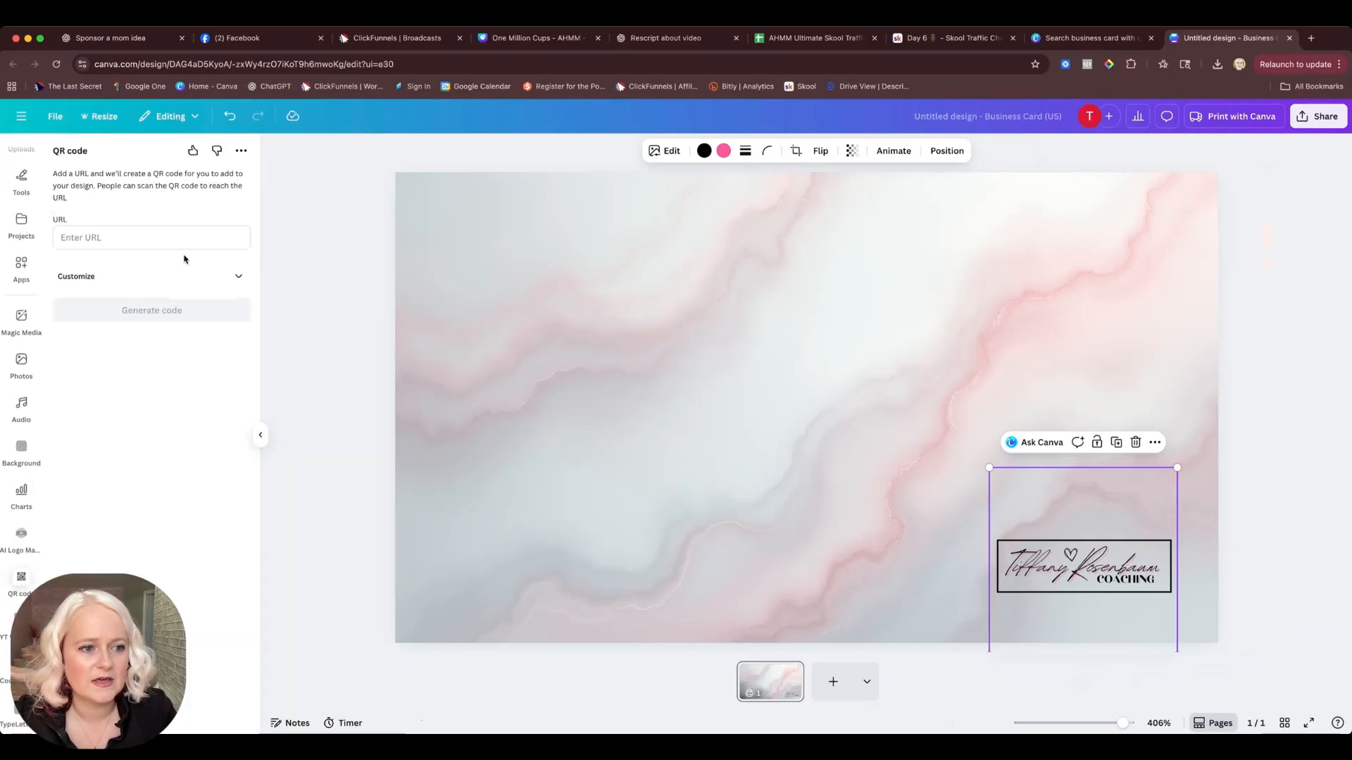
click(177, 237)
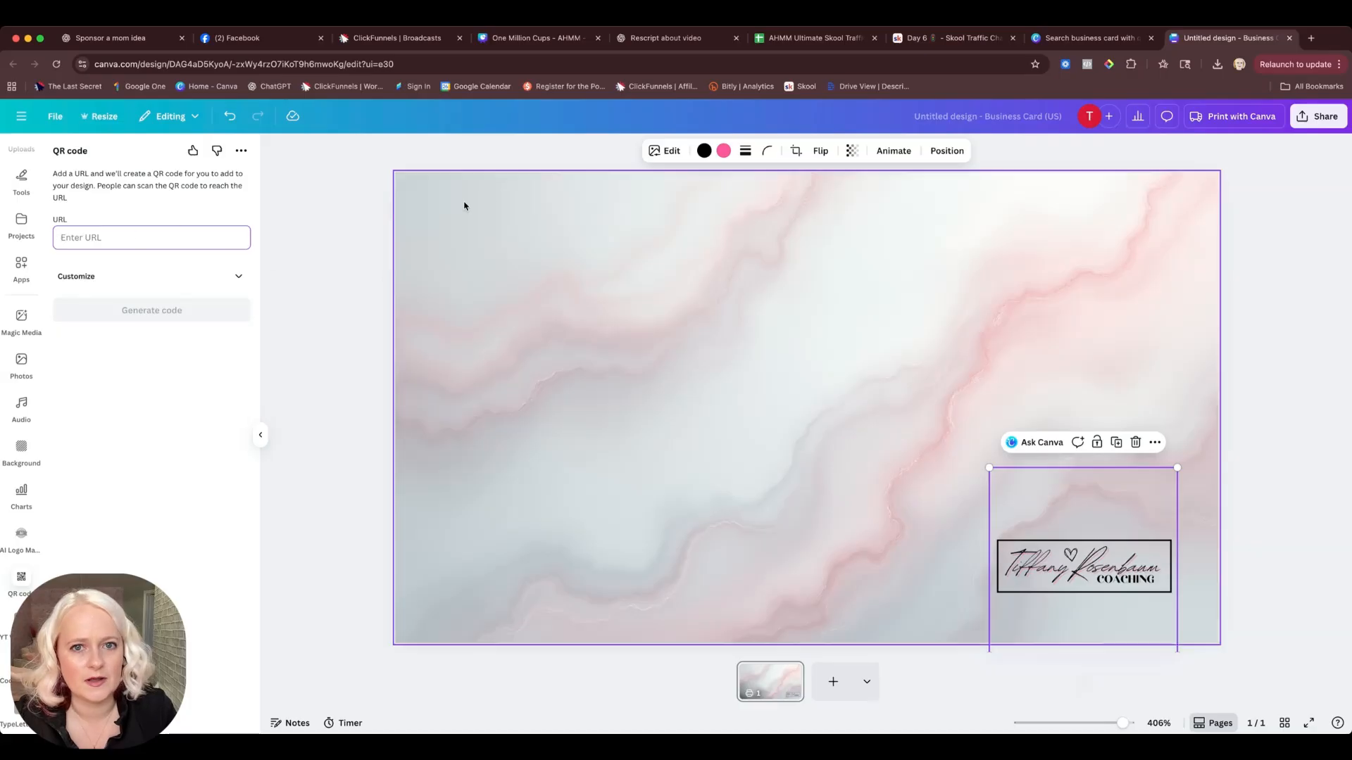
Switch to Skool and copy the web address of the At Home Money Moms community's About page.
click(961, 40)
click(22, 185)
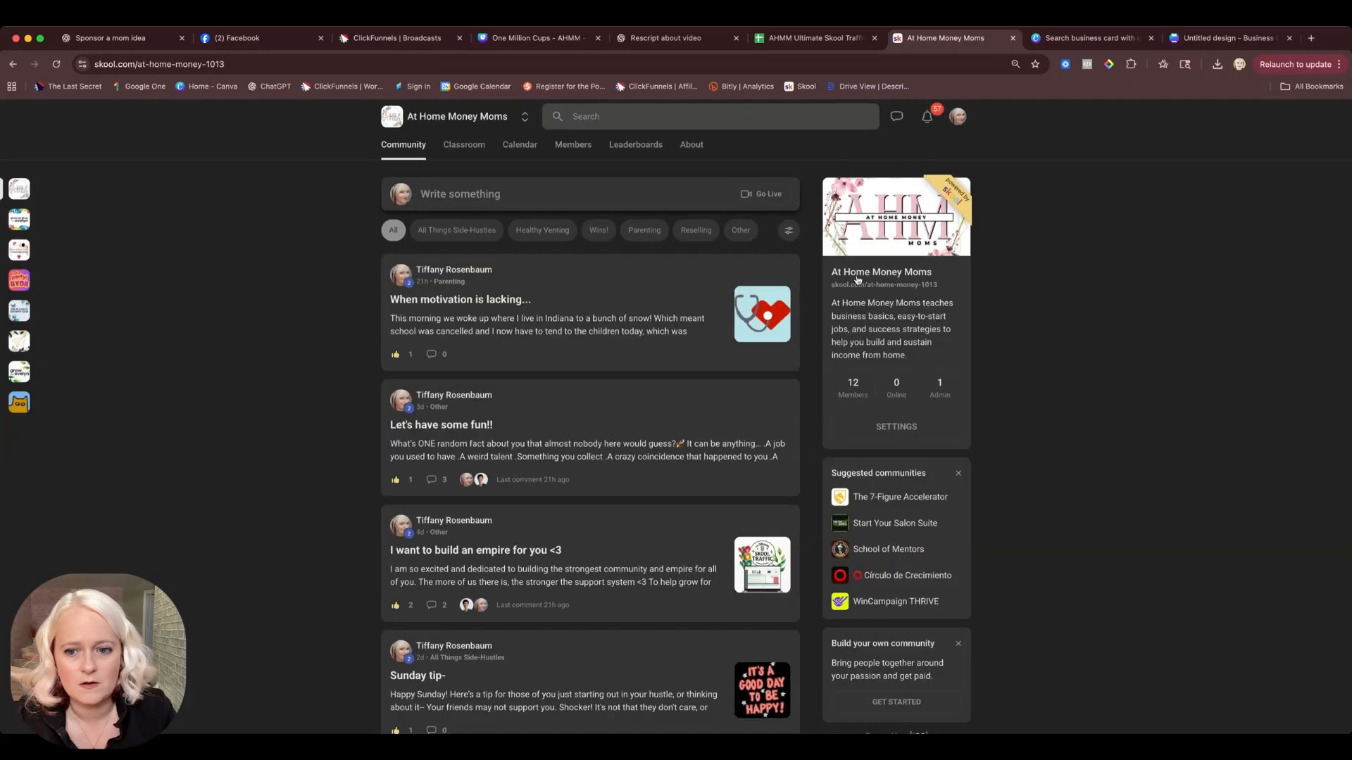
click(692, 144)
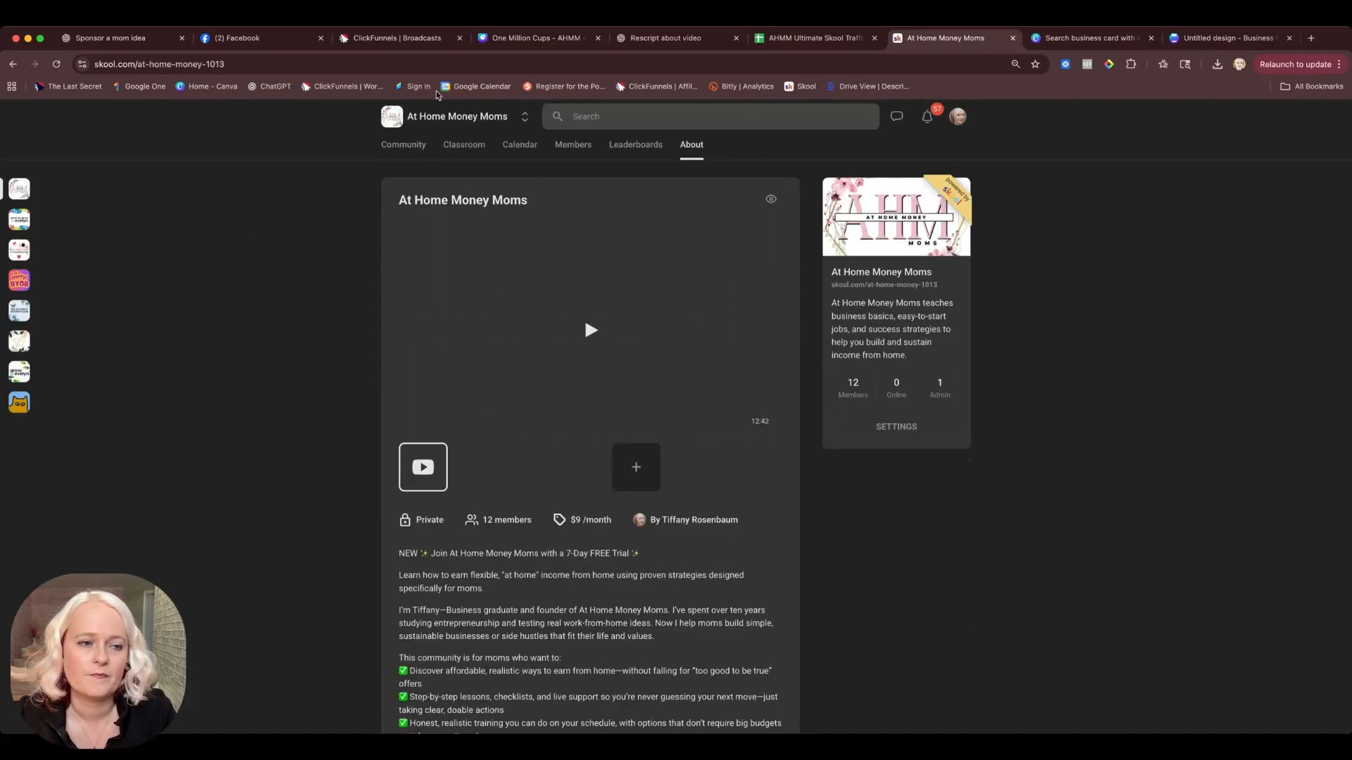
click(336, 64)
key(ctrl+c)
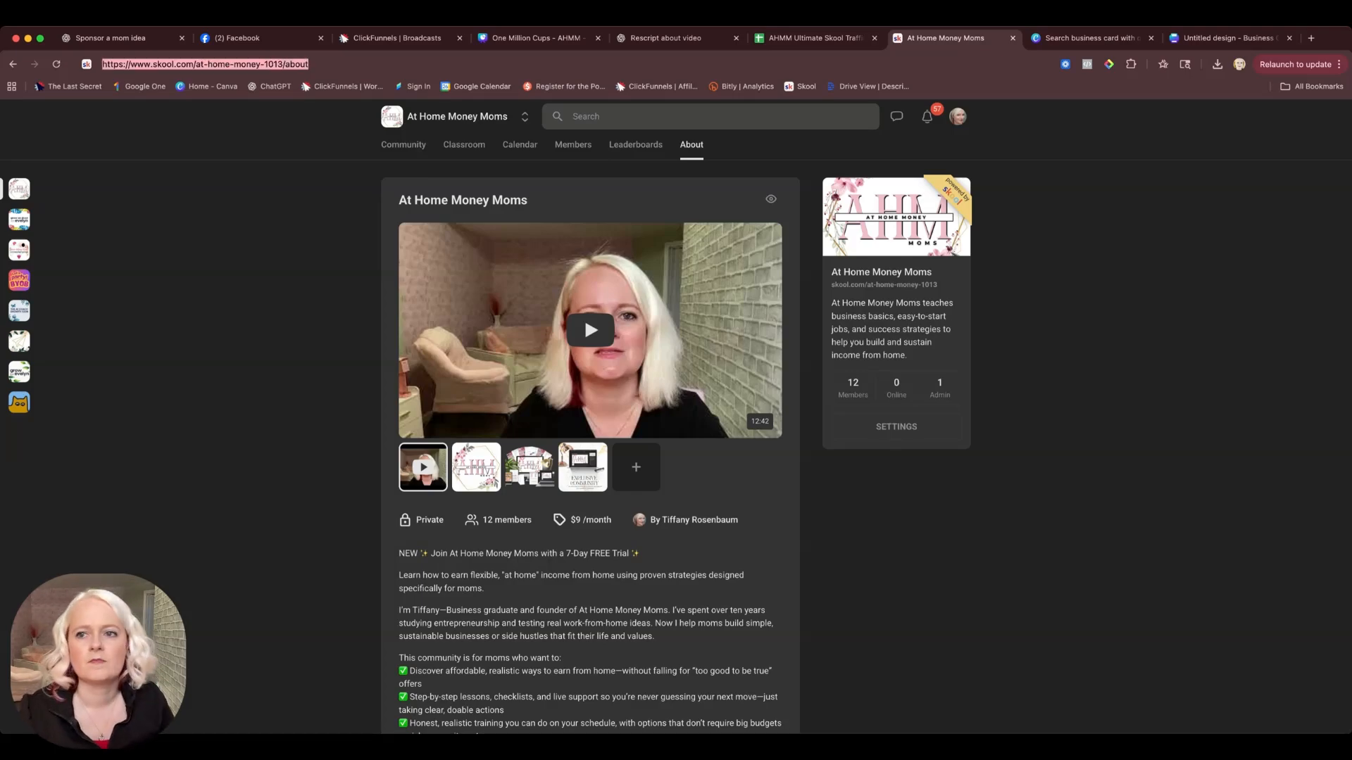
click(1206, 39)
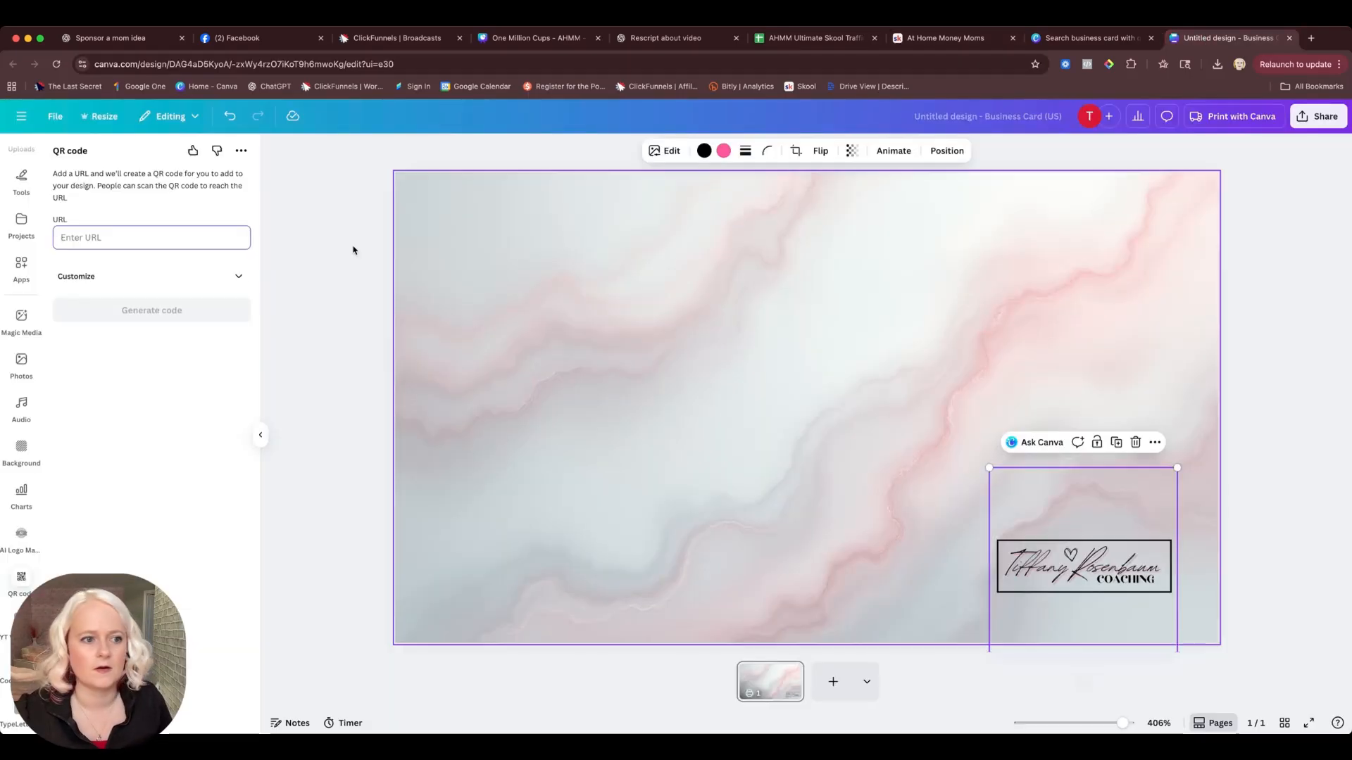
key(ctrl+v)
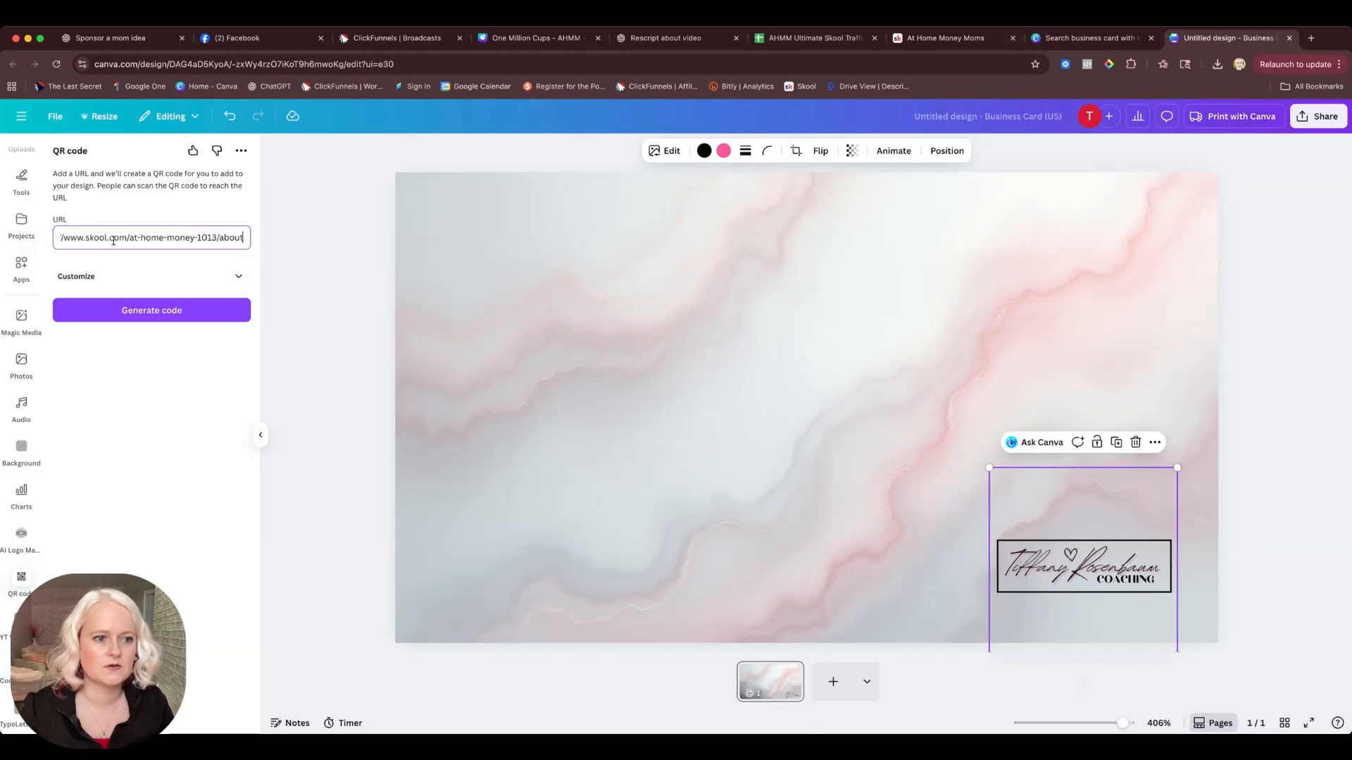
click(142, 318)
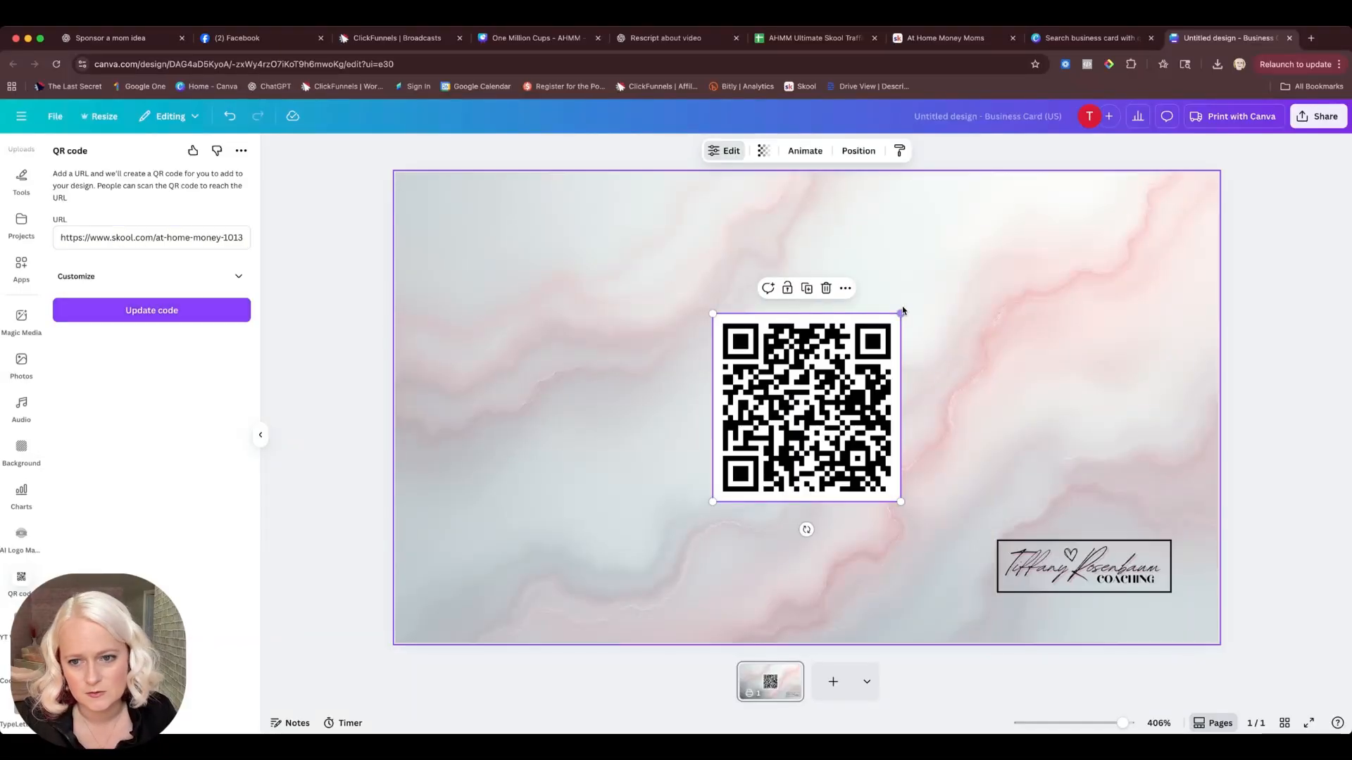
drag(901, 314, 1001, 284)
drag(862, 400, 1078, 409)
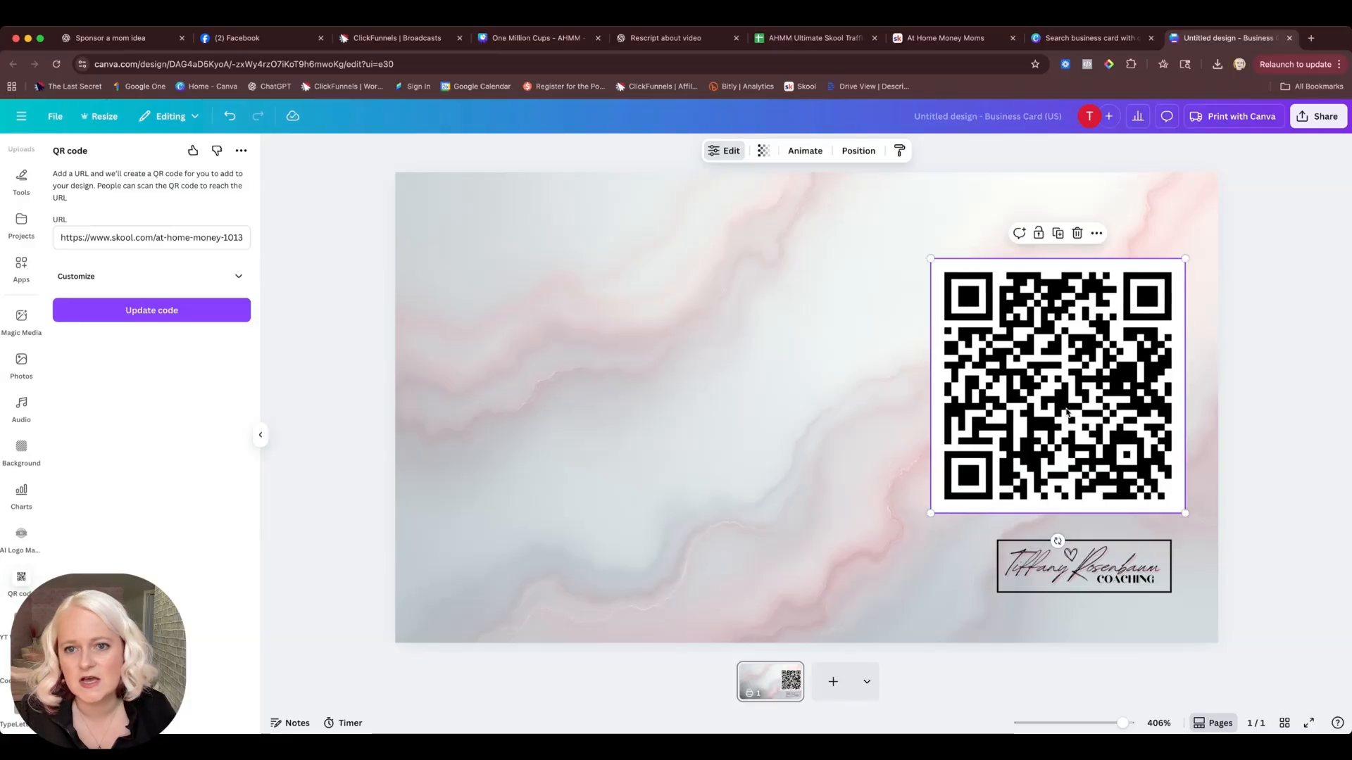
click(763, 151)
mouse_move(795, 200)
mouse_down()
mouse_move(725, 205)
mouse_move(810, 202)
mouse_up()
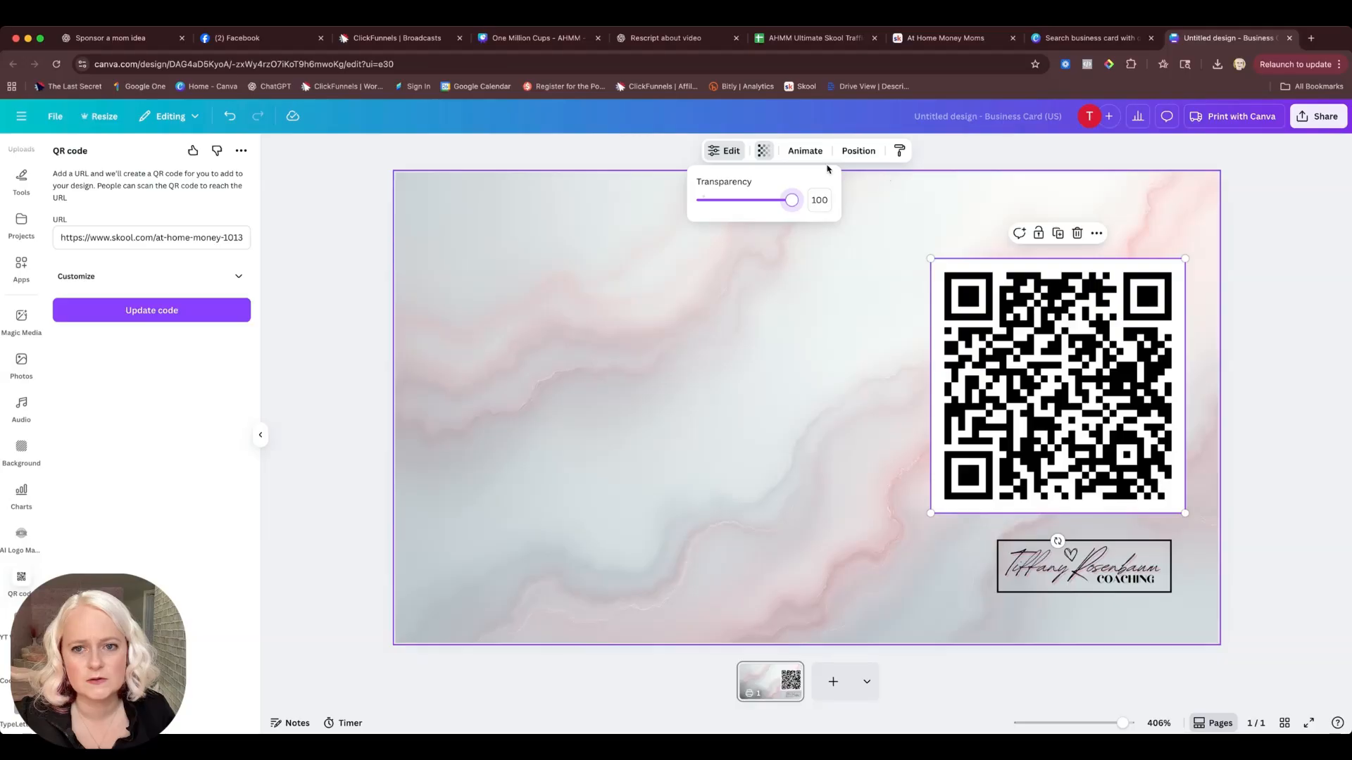
click(817, 159)
click(817, 158)
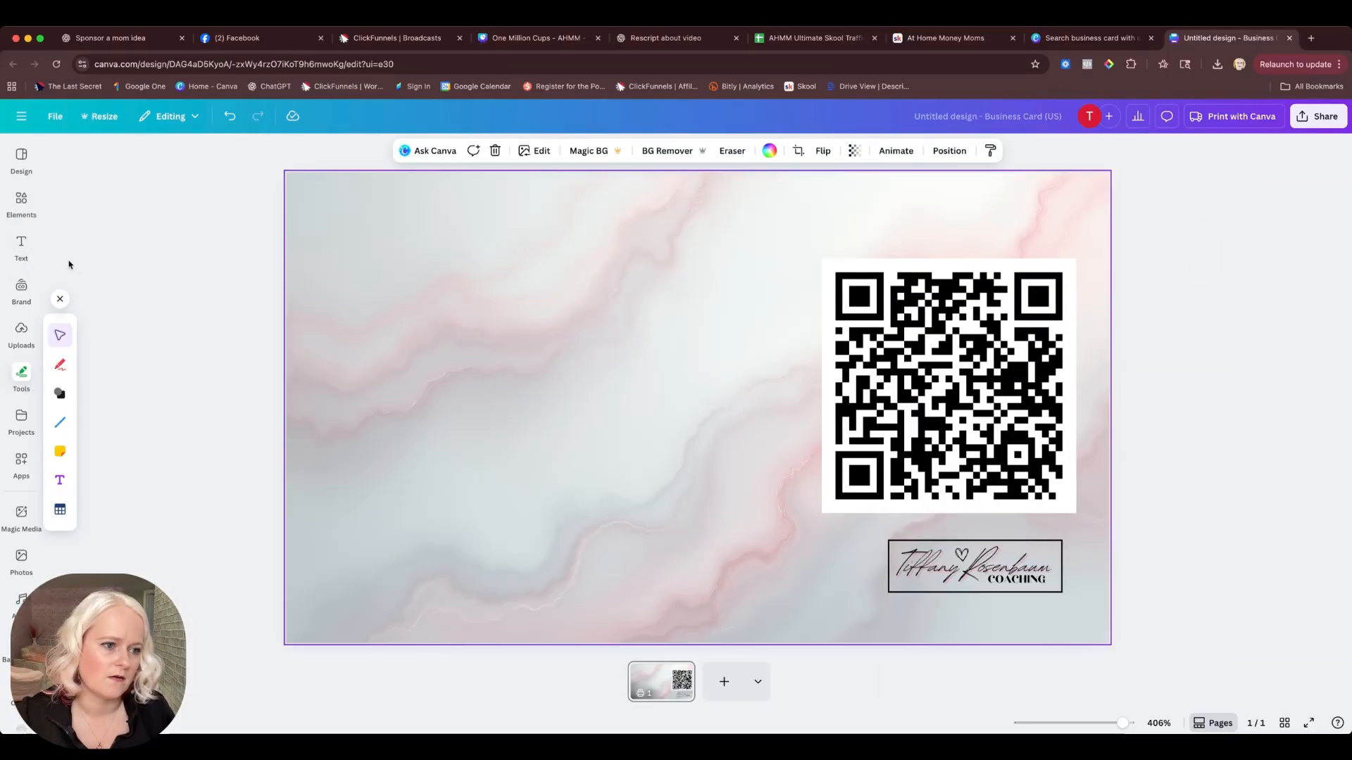
Add a default heading text box and place it in the card's upper-left area, beside the QR code.
click(28, 257)
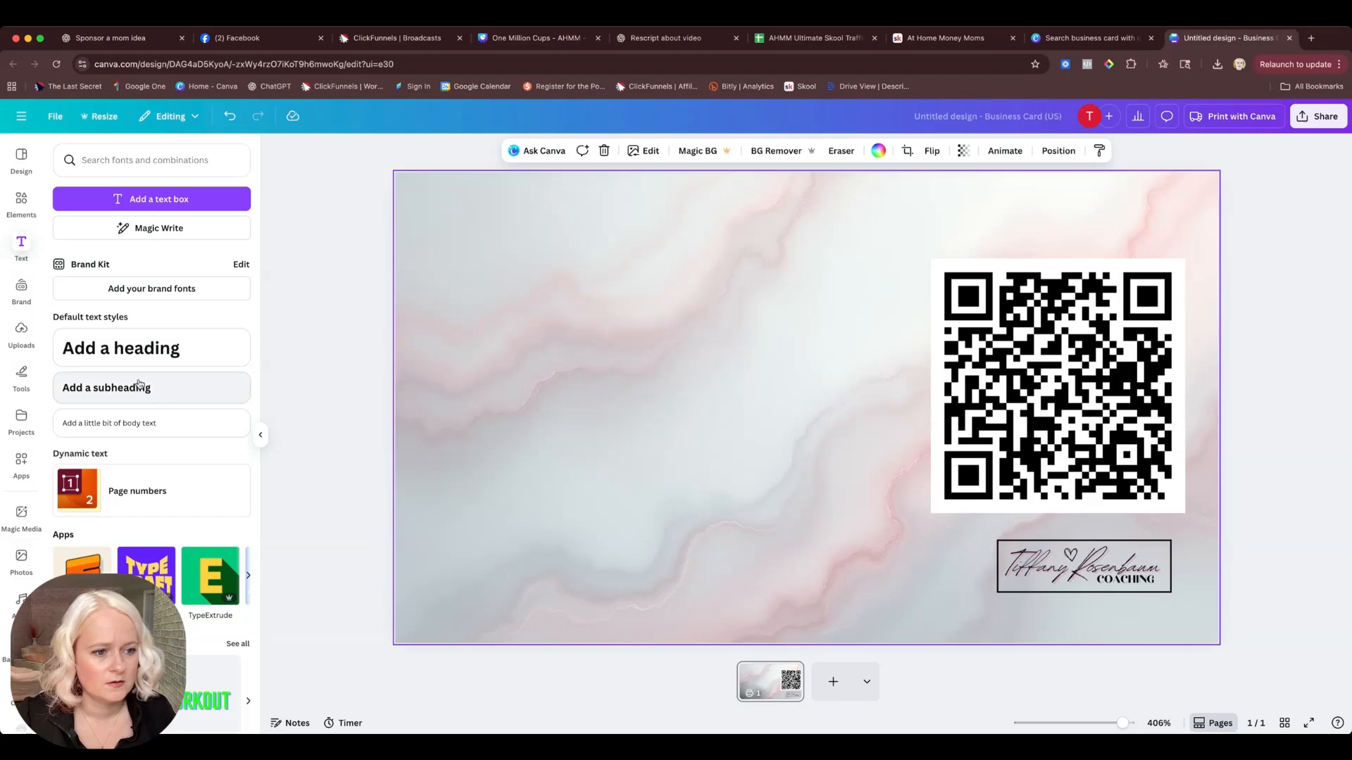
click(212, 362)
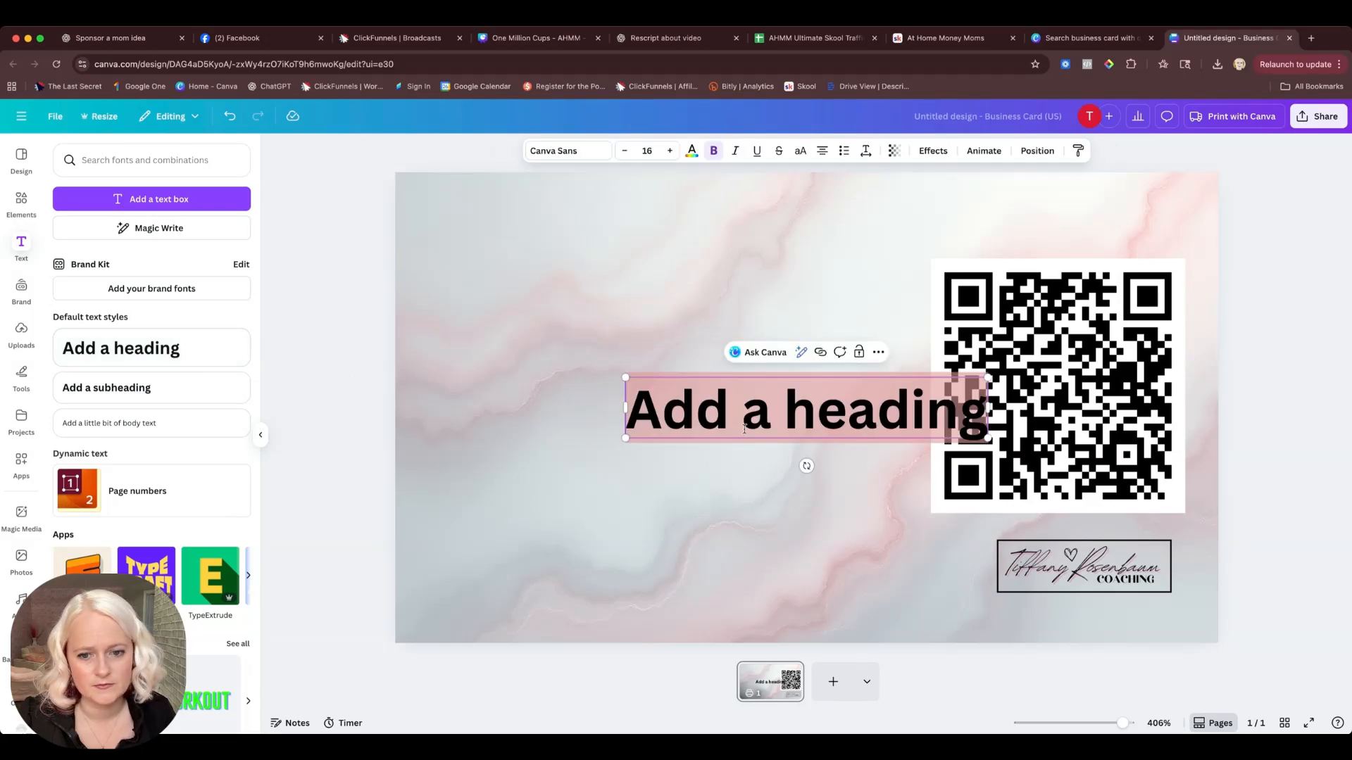
click(823, 411)
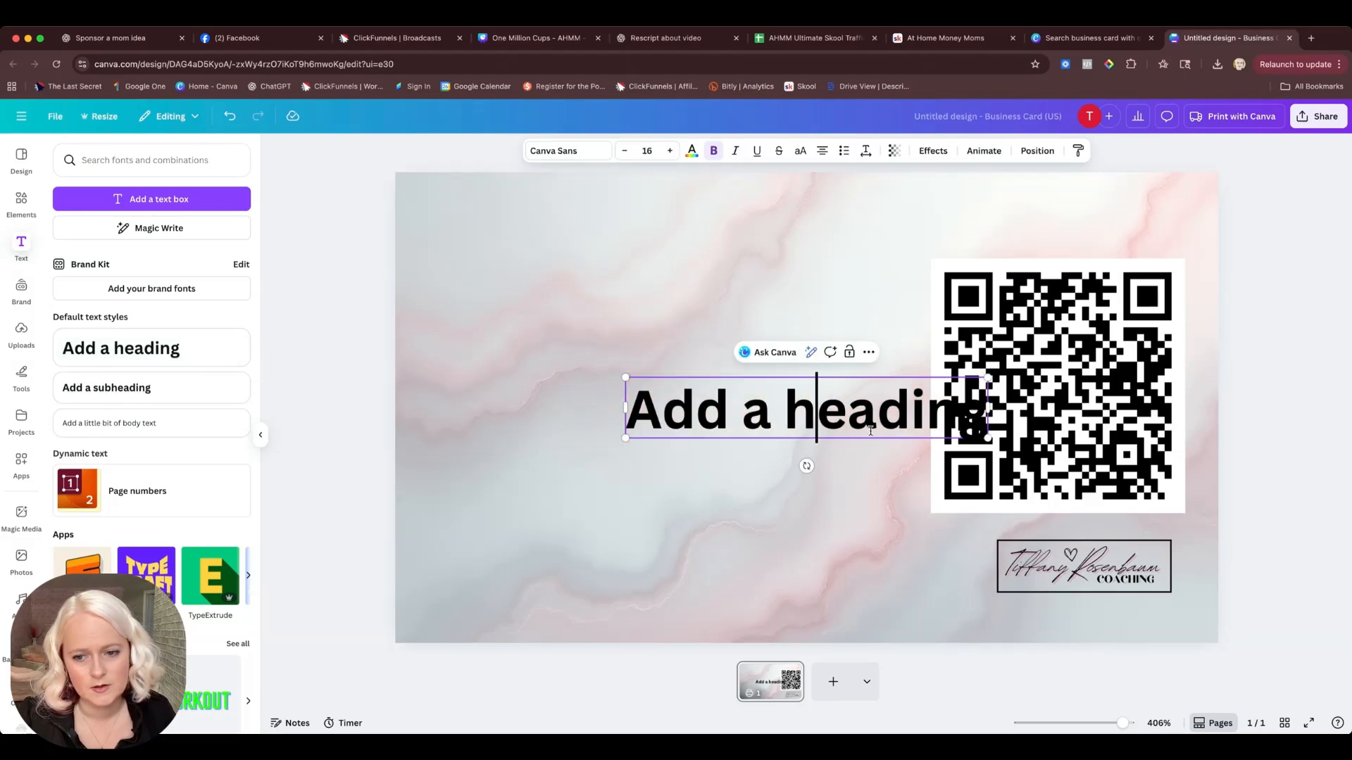
click(874, 461)
drag(868, 415, 694, 285)
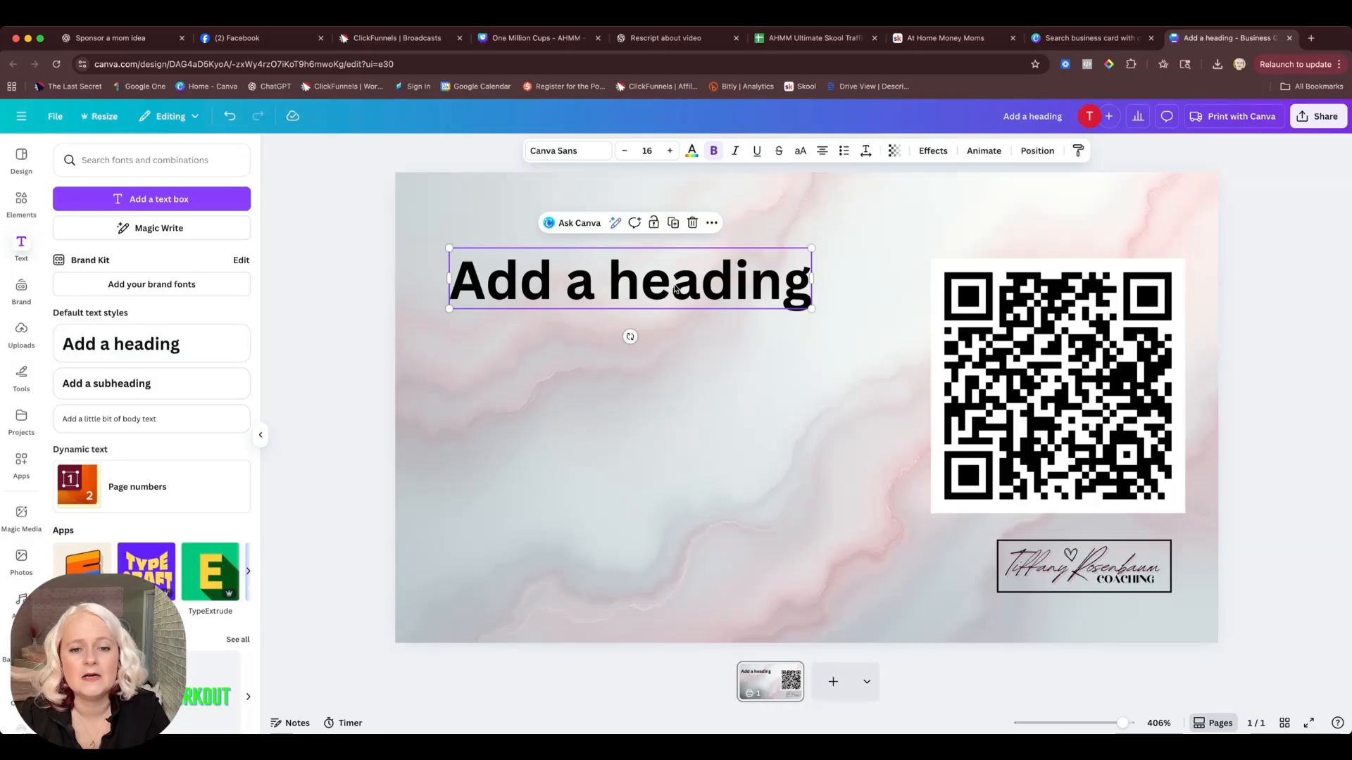
click(757, 393)
click(745, 299)
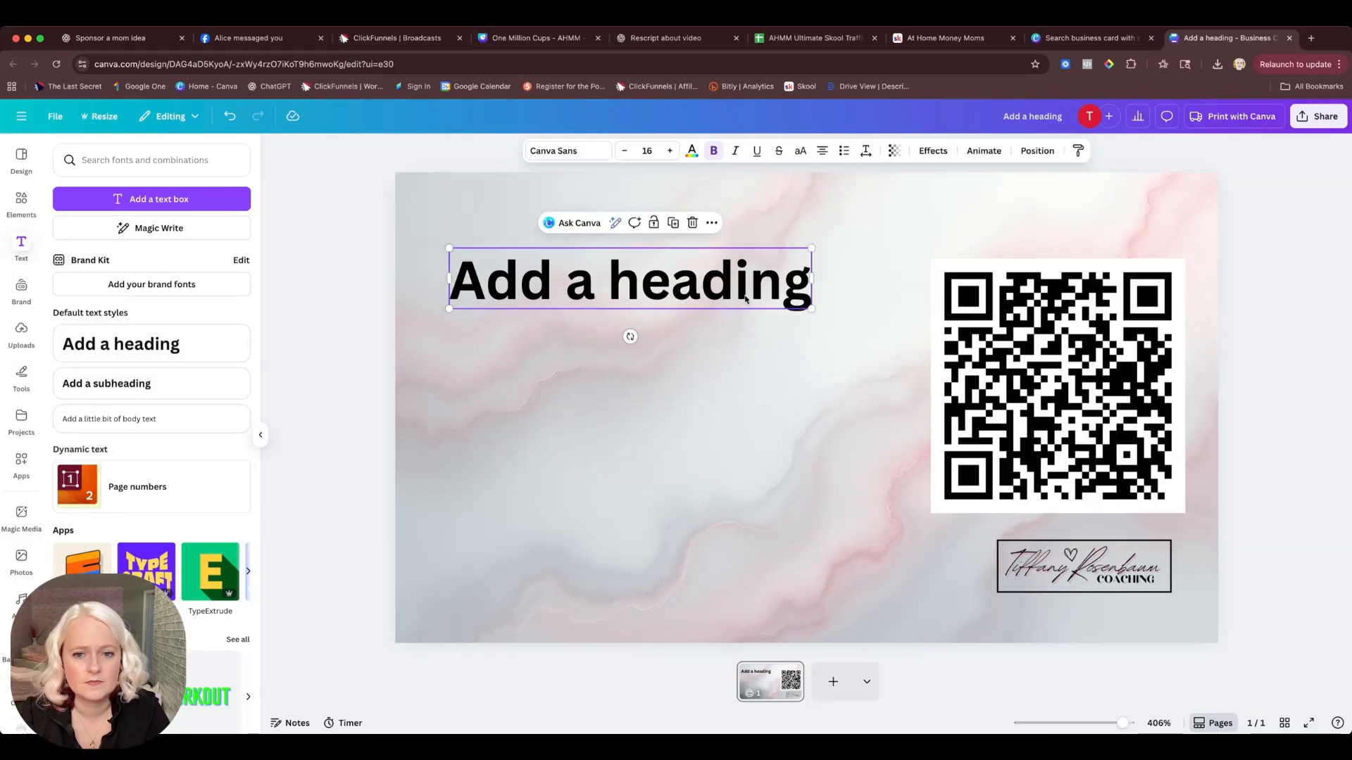
Remove the placeholder heading and the stray yellow sticky note from the card.
key(Delete)
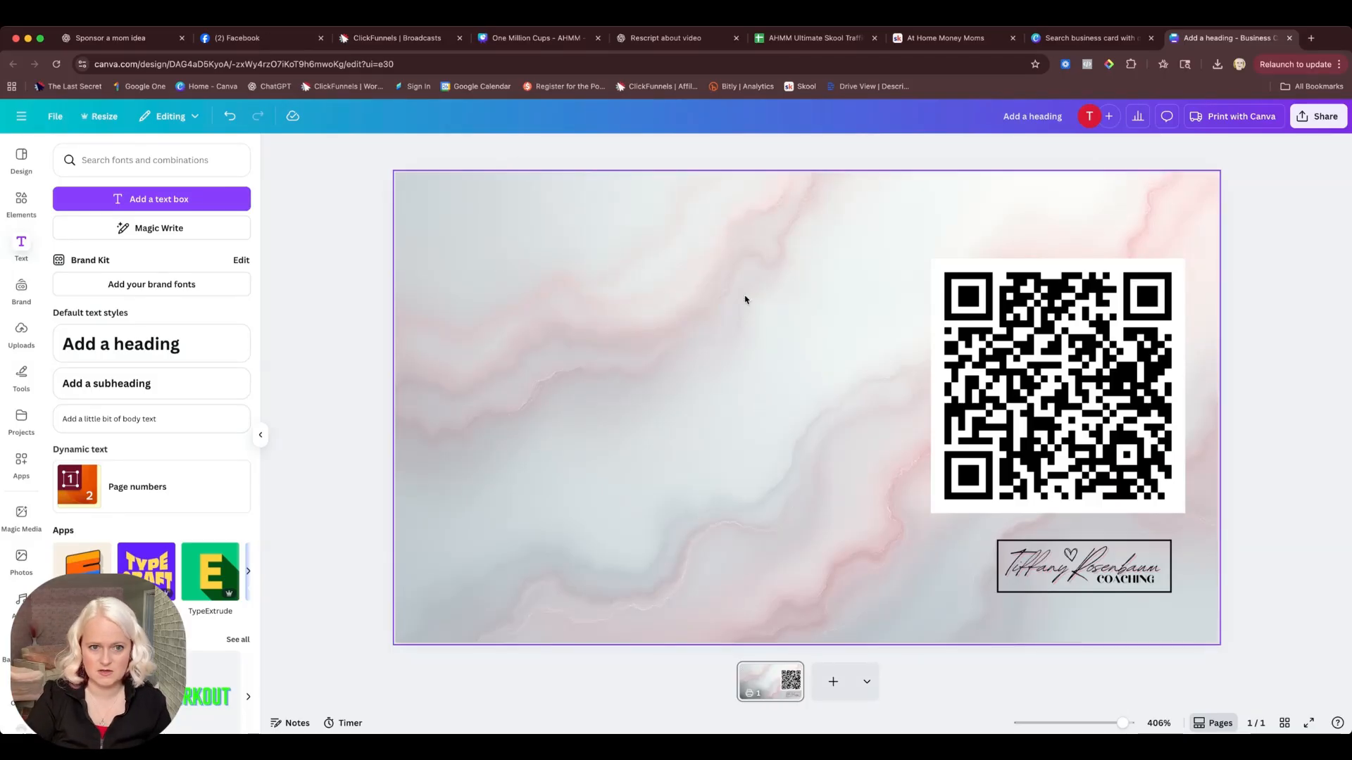
key(s)
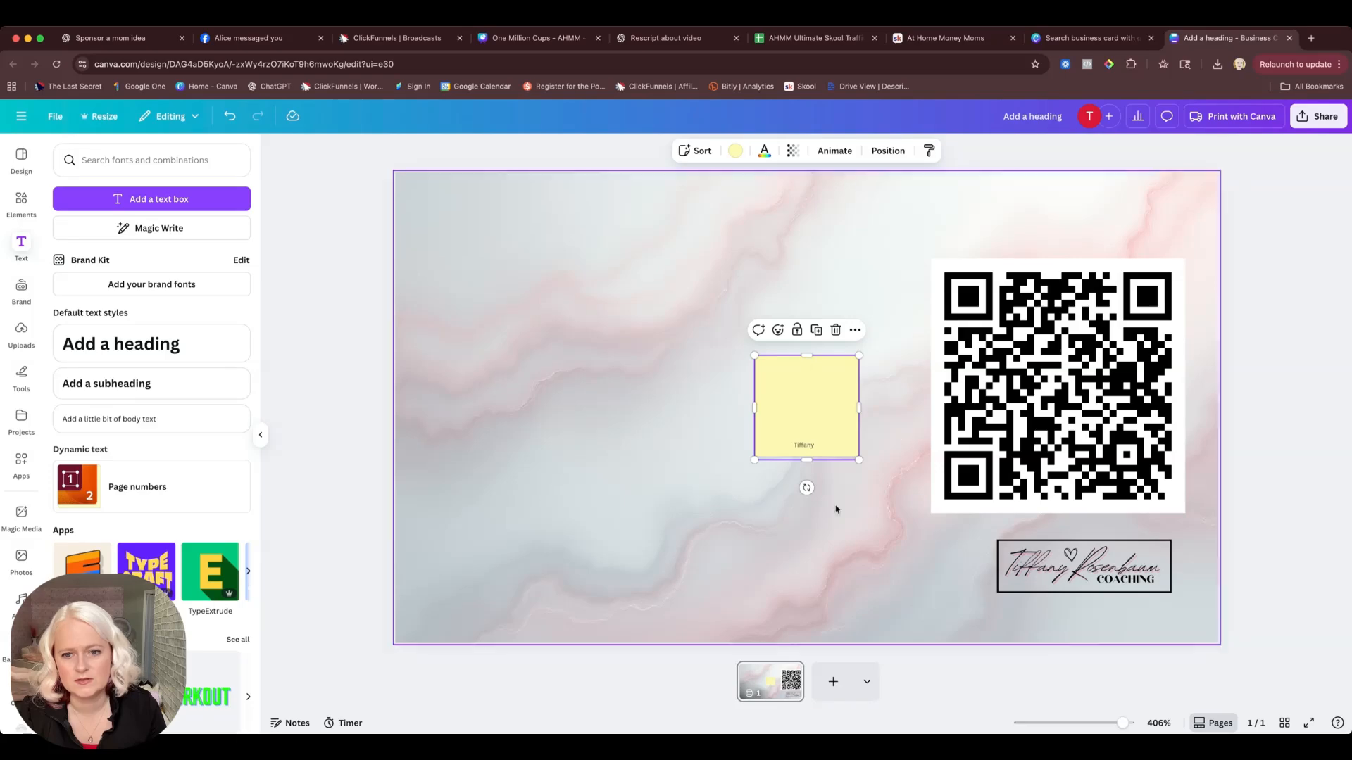
click(839, 333)
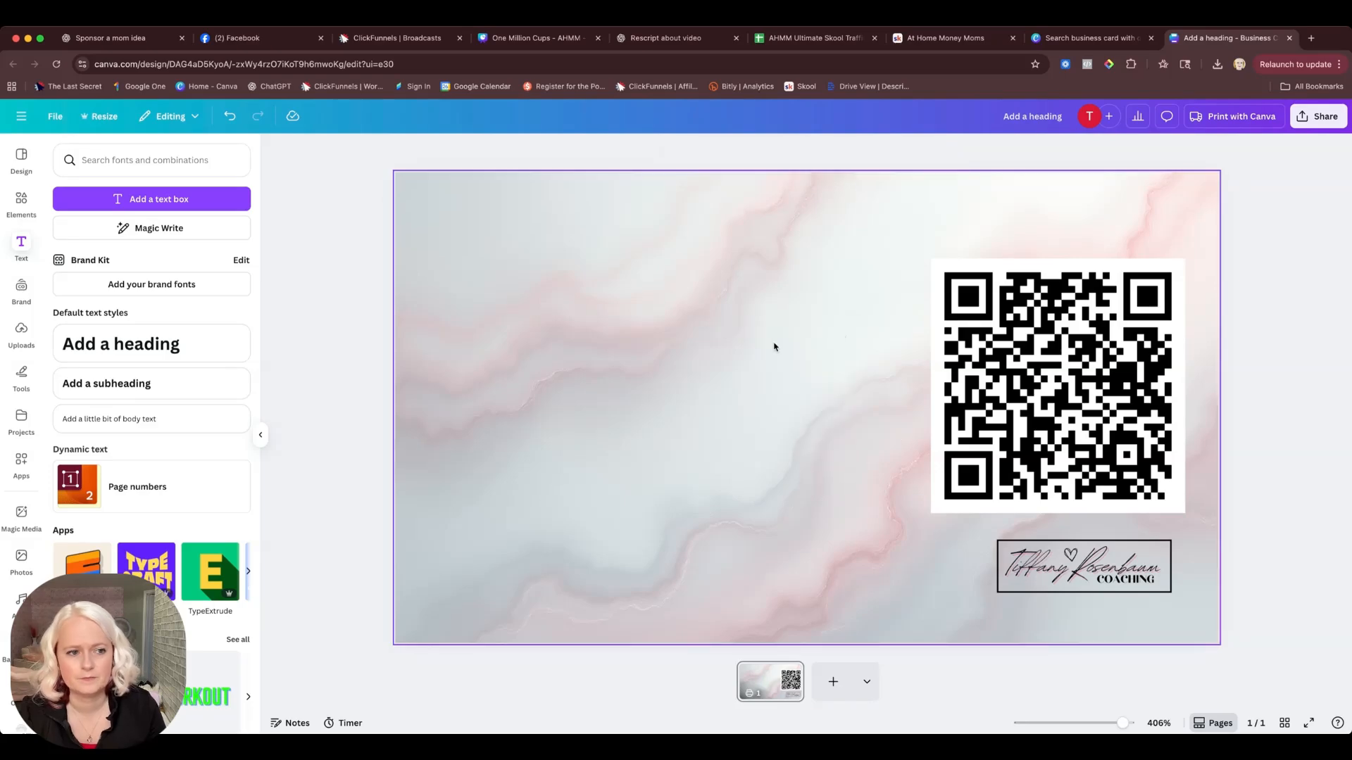
Add a heading in the card's upper-left area reading "Moms-" with "Do You Need A Way To Make Money From Home?" starting on a new line.
click(202, 344)
click(911, 543)
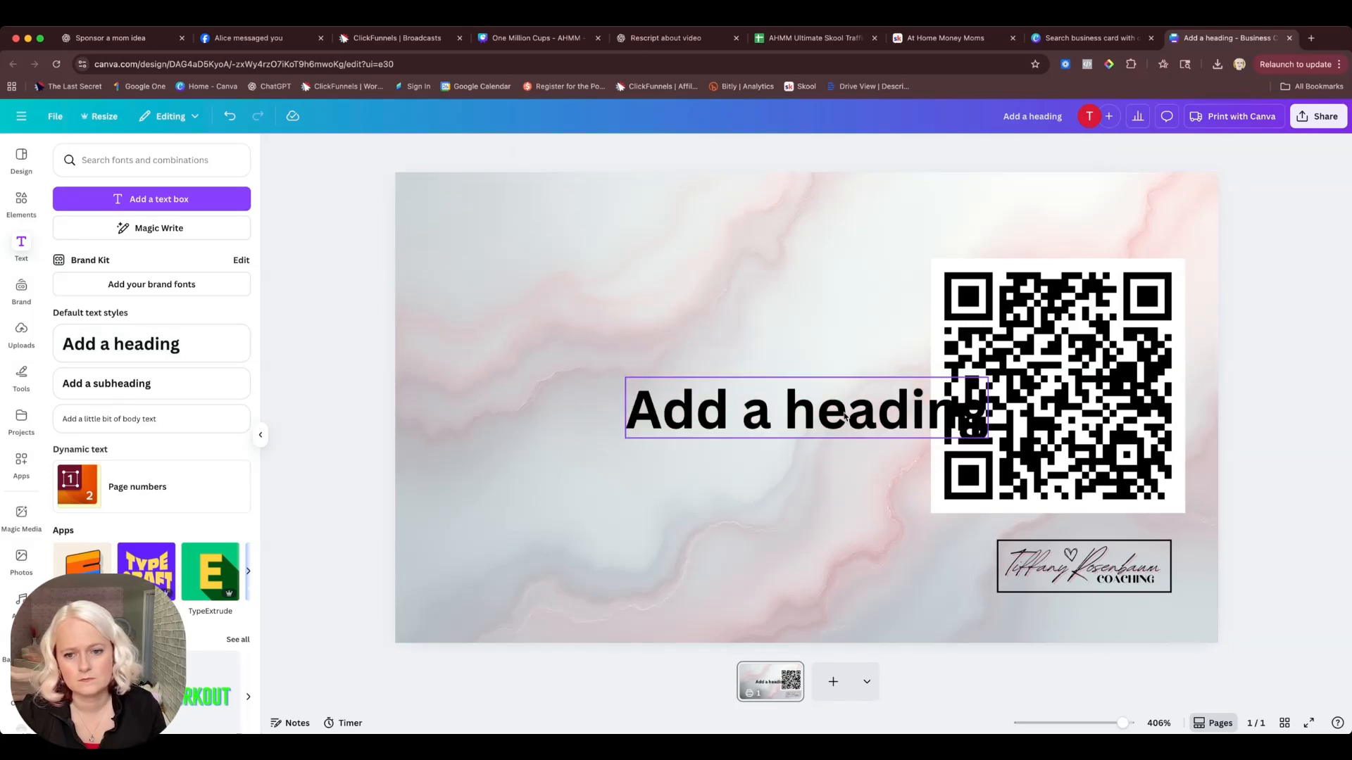
drag(844, 411, 707, 294)
double_click(706, 294)
text(Moms-)
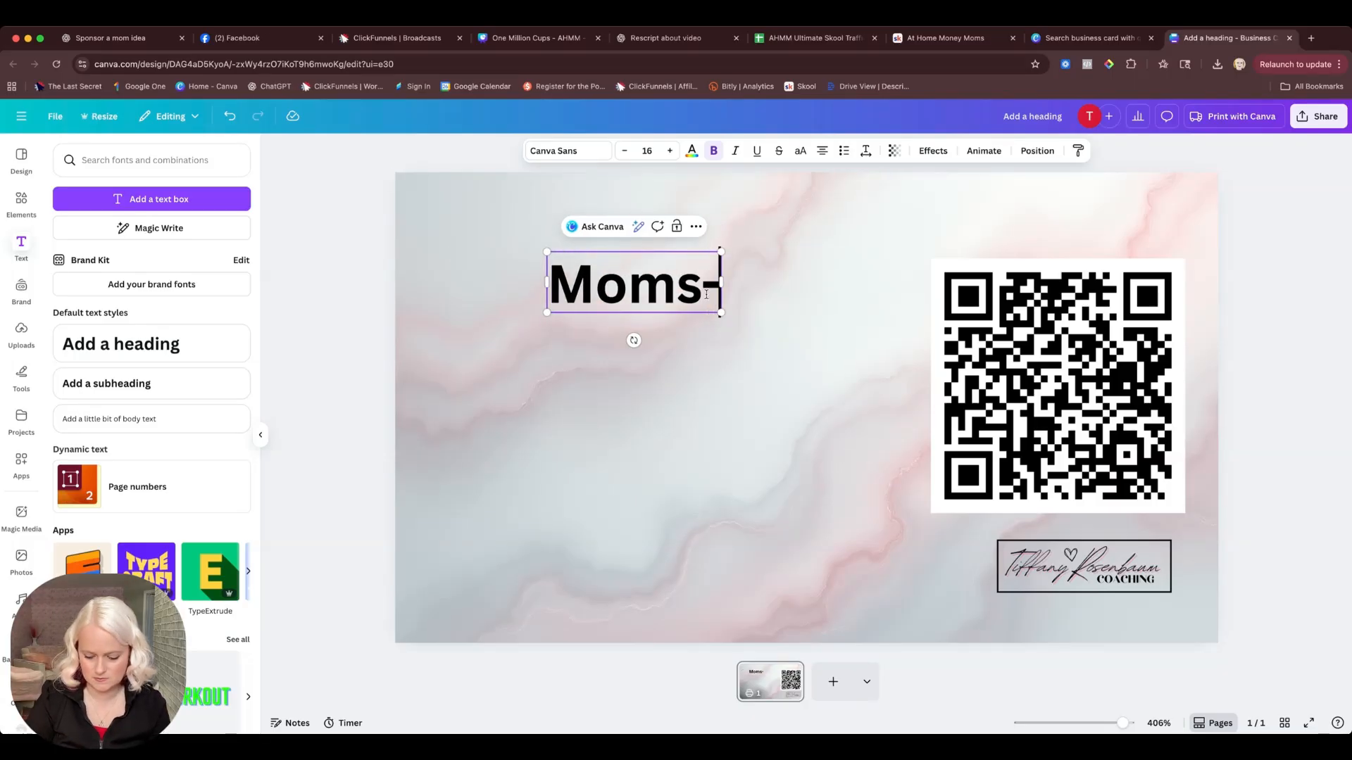
key(Return)
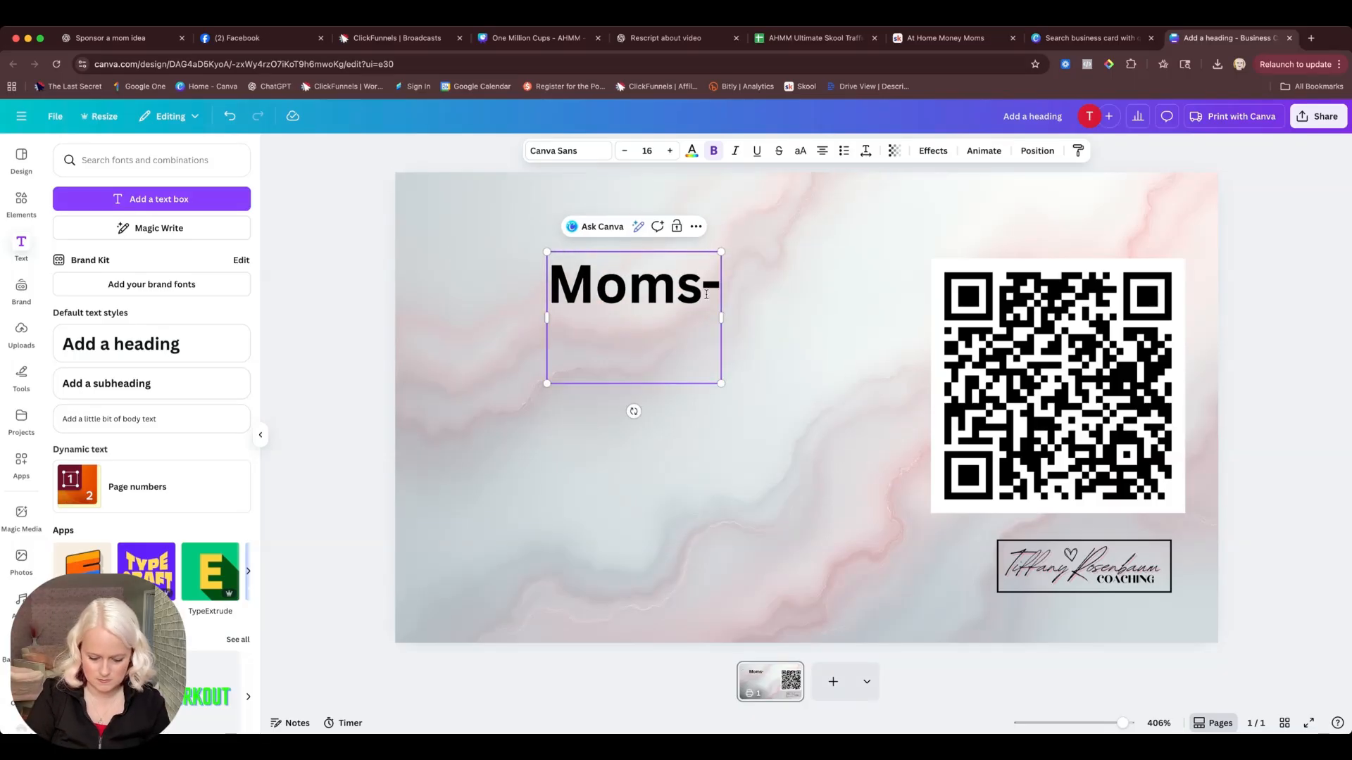
text(Do You Need )
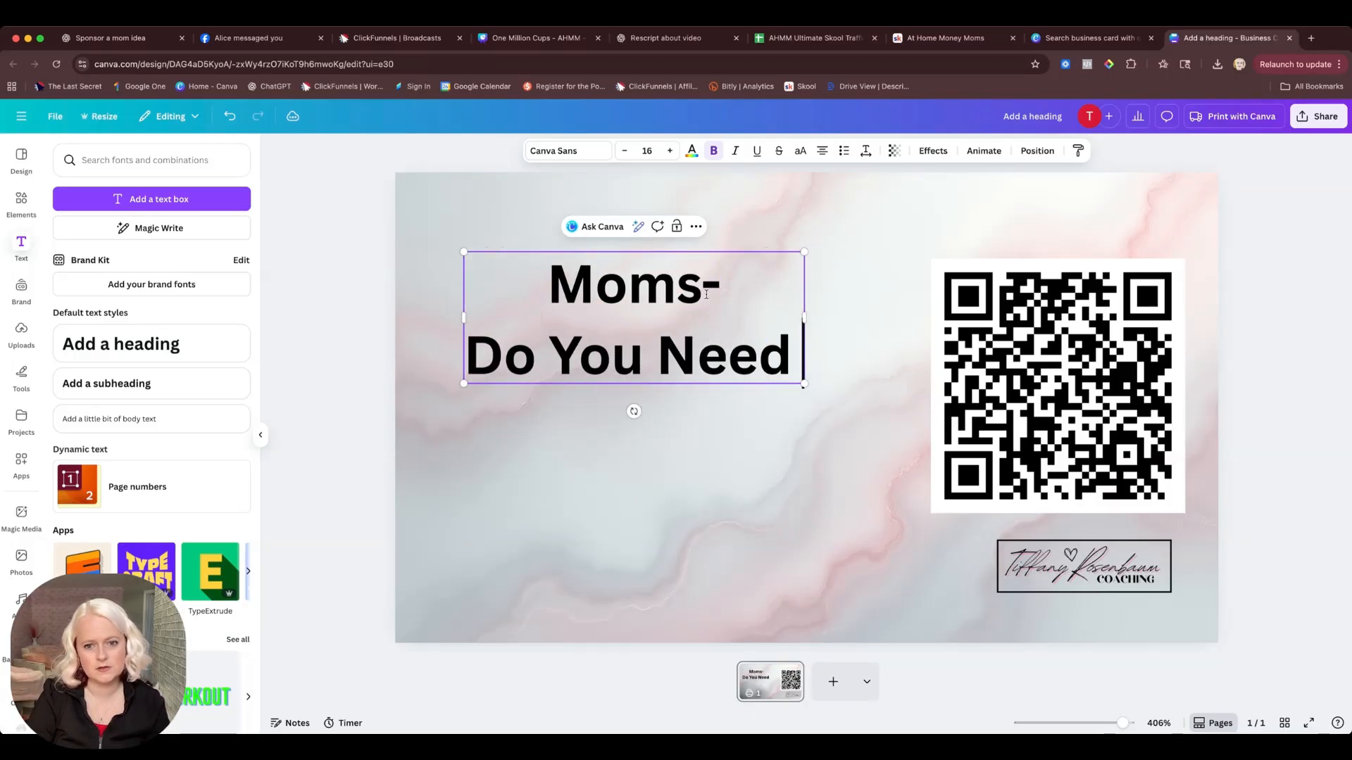
text(A Way To )
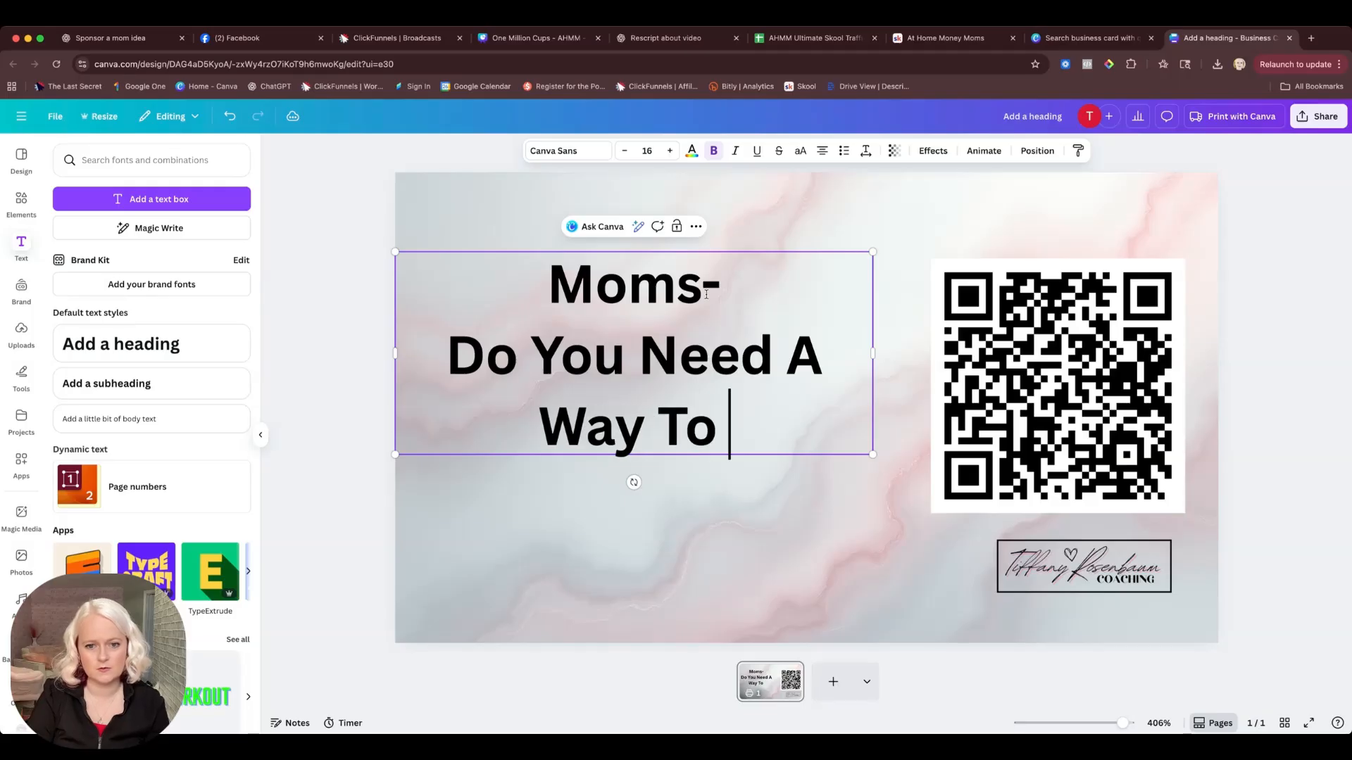
text(Make Money From Home?)
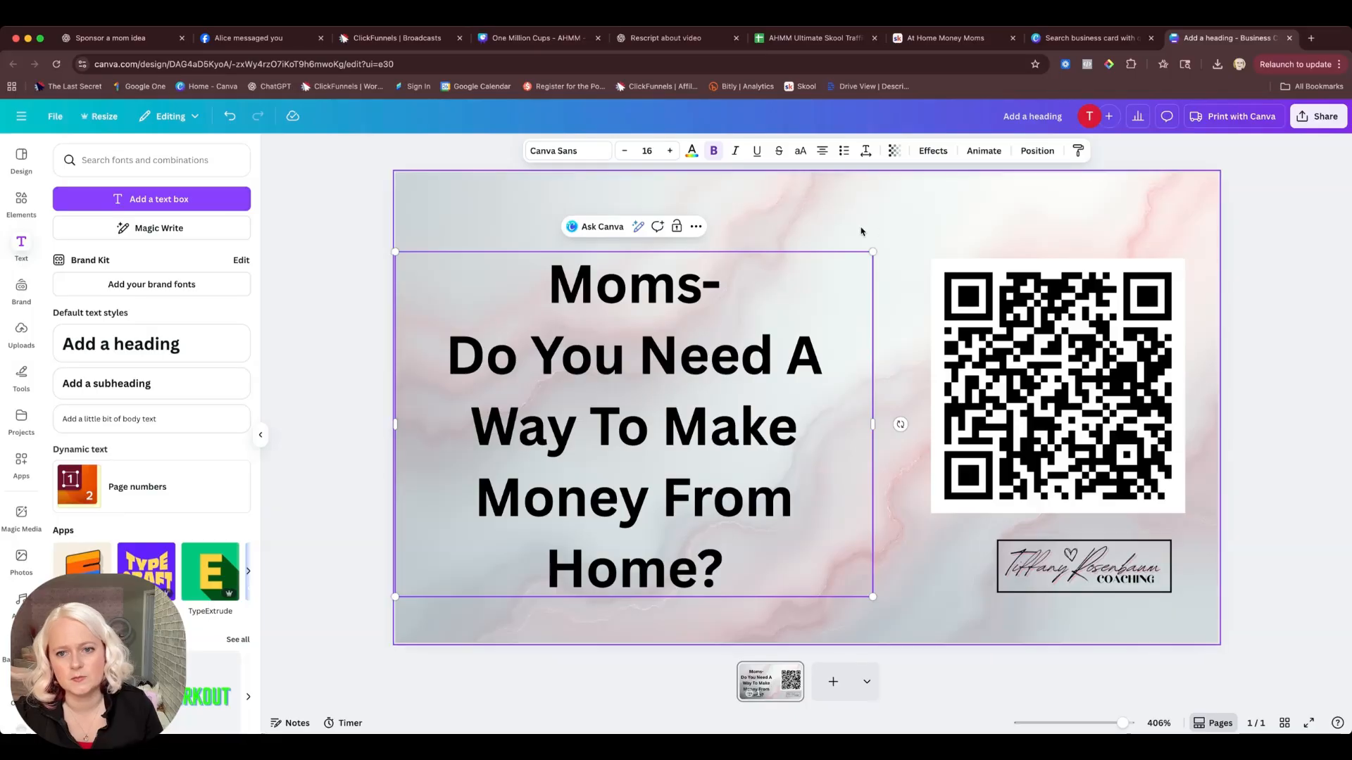
Scale the heading down to font size 12.8 and move it up near the card's top edge, beside the QR code.
drag(872, 251, 777, 321)
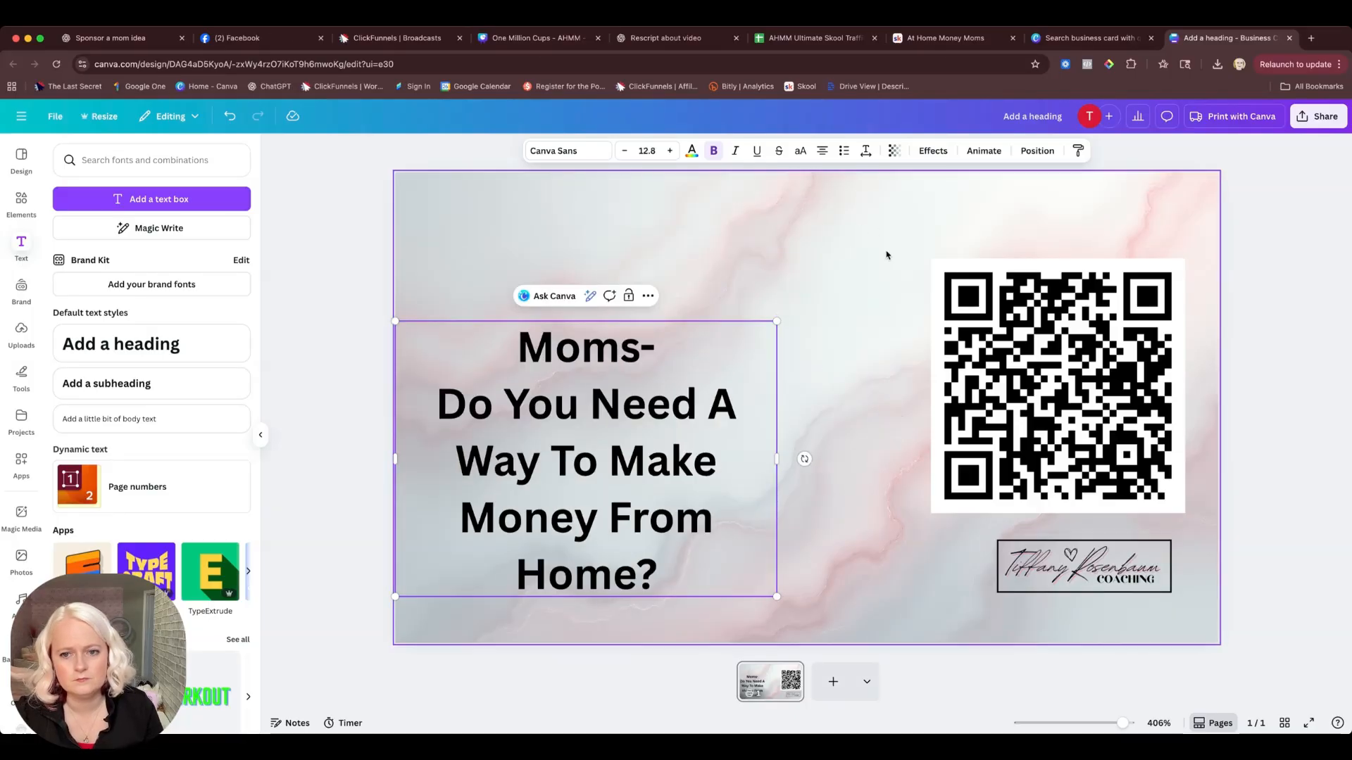
click(627, 426)
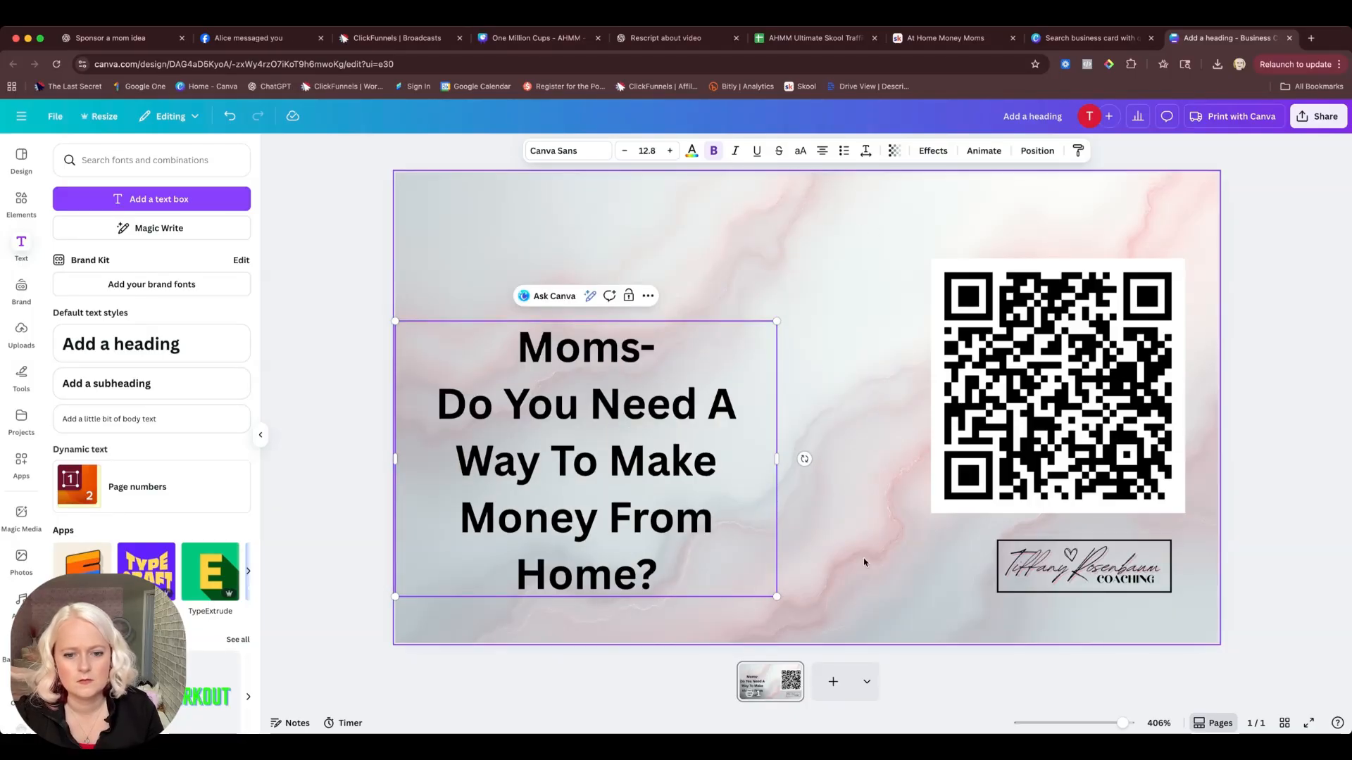
drag(687, 507, 730, 389)
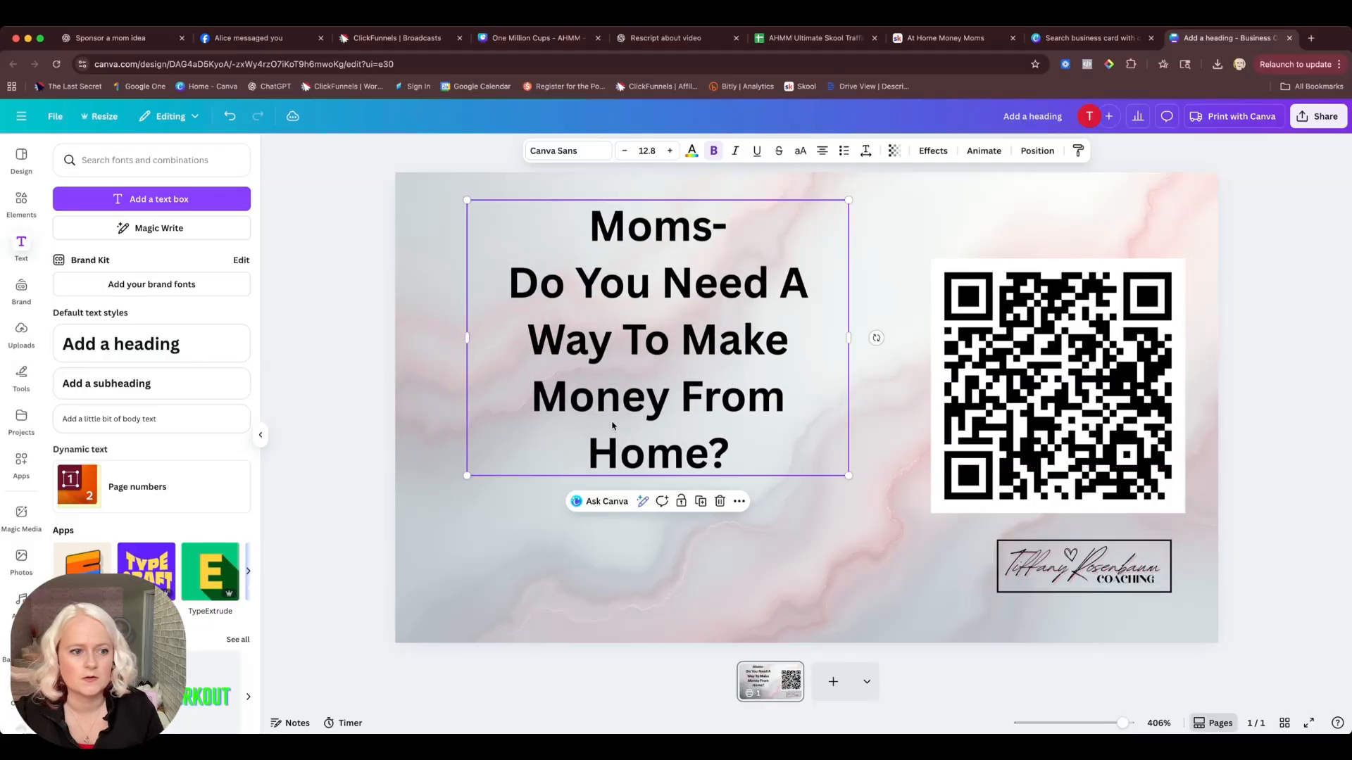
Add a subheading below the heading reading "Check out my free community and find your best At Home Money opportunity!".
click(156, 393)
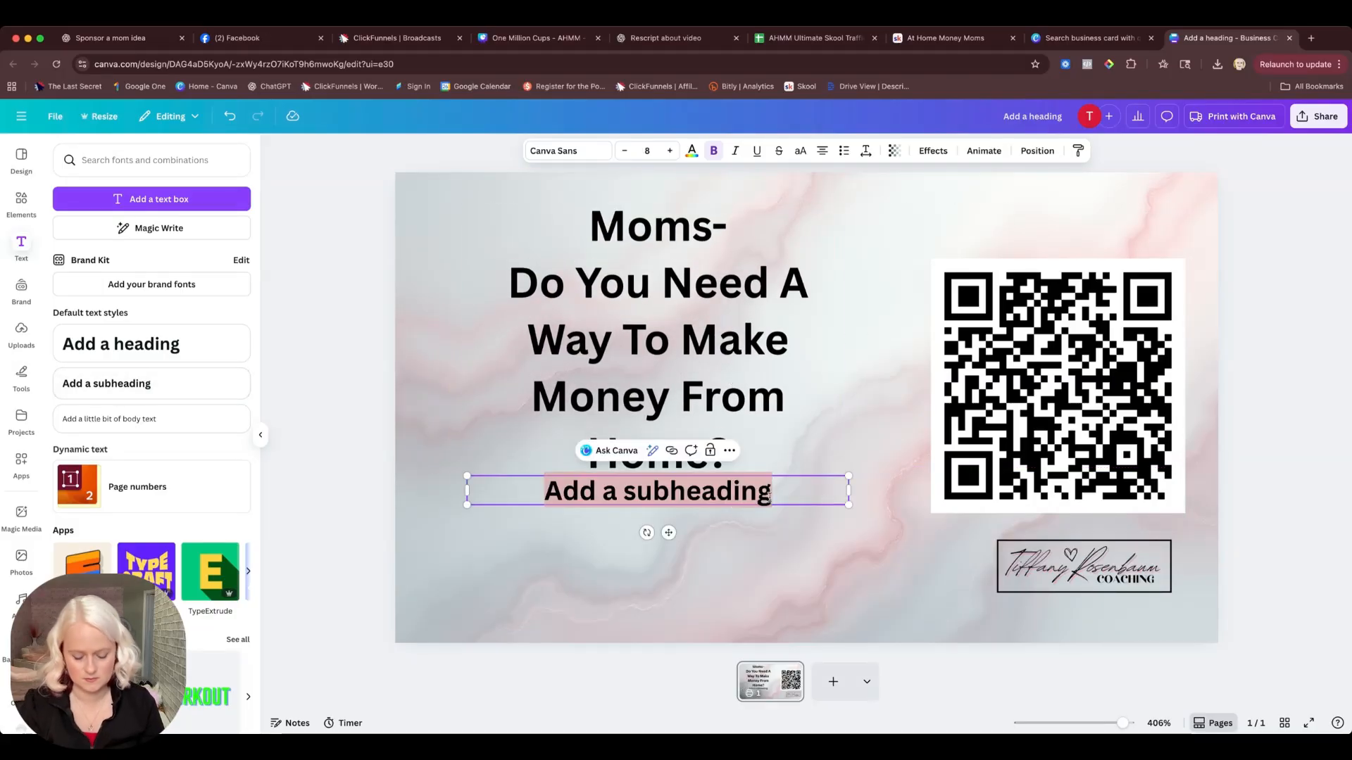
text(Check ou)
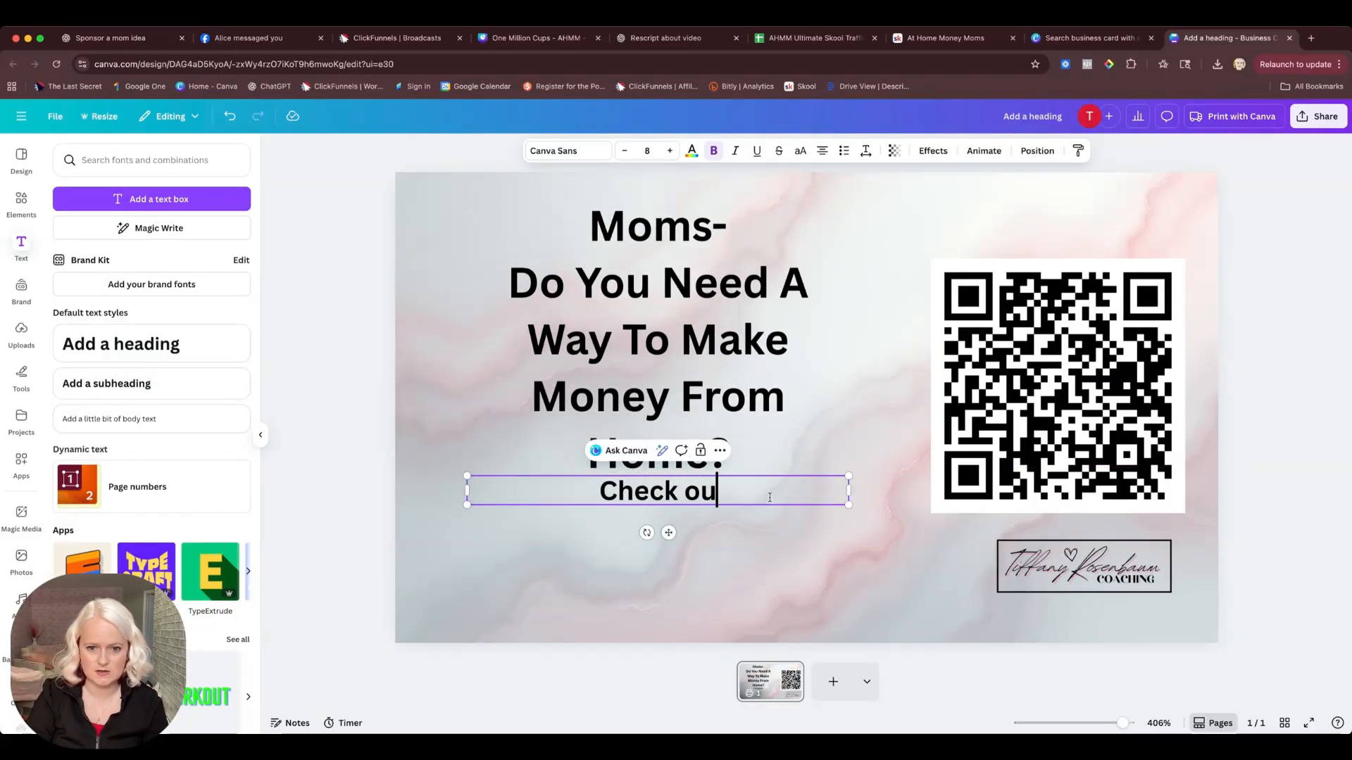
text(t my f)
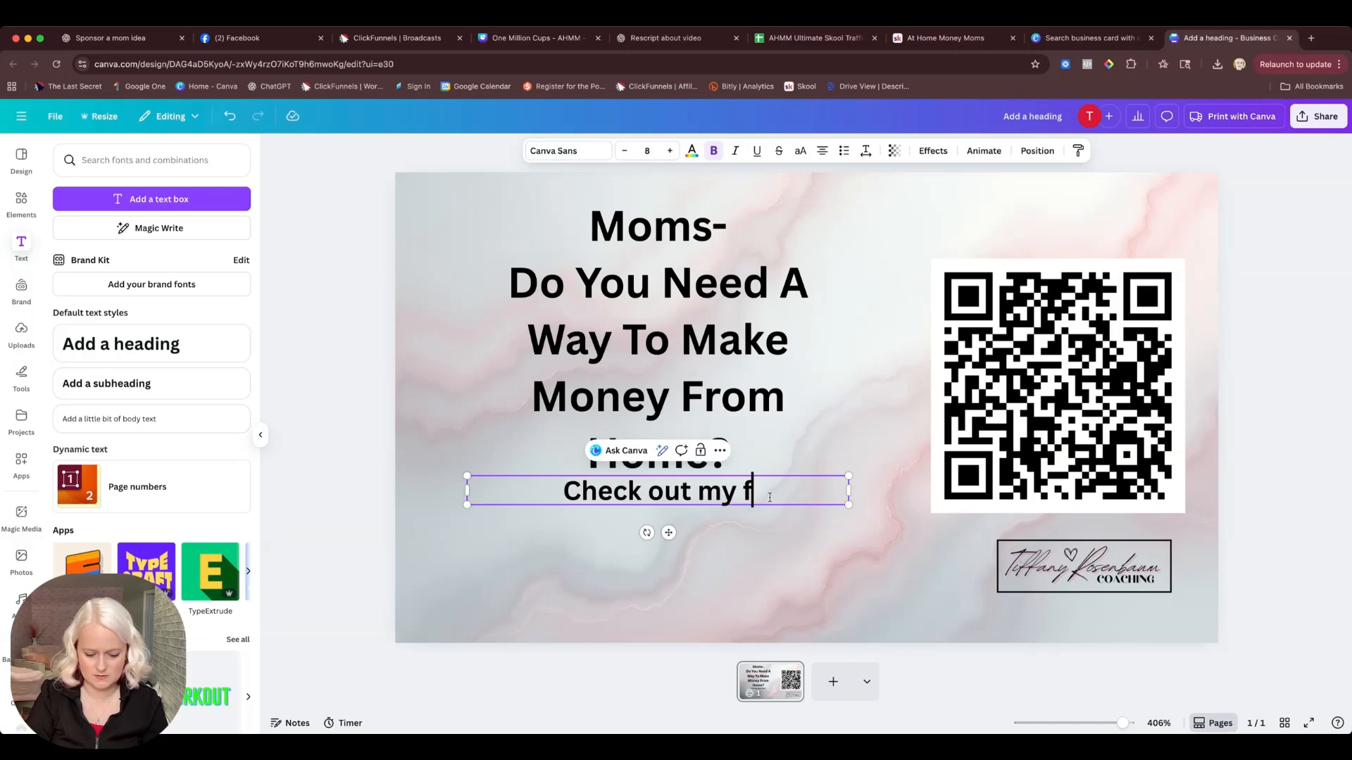
text(ree )
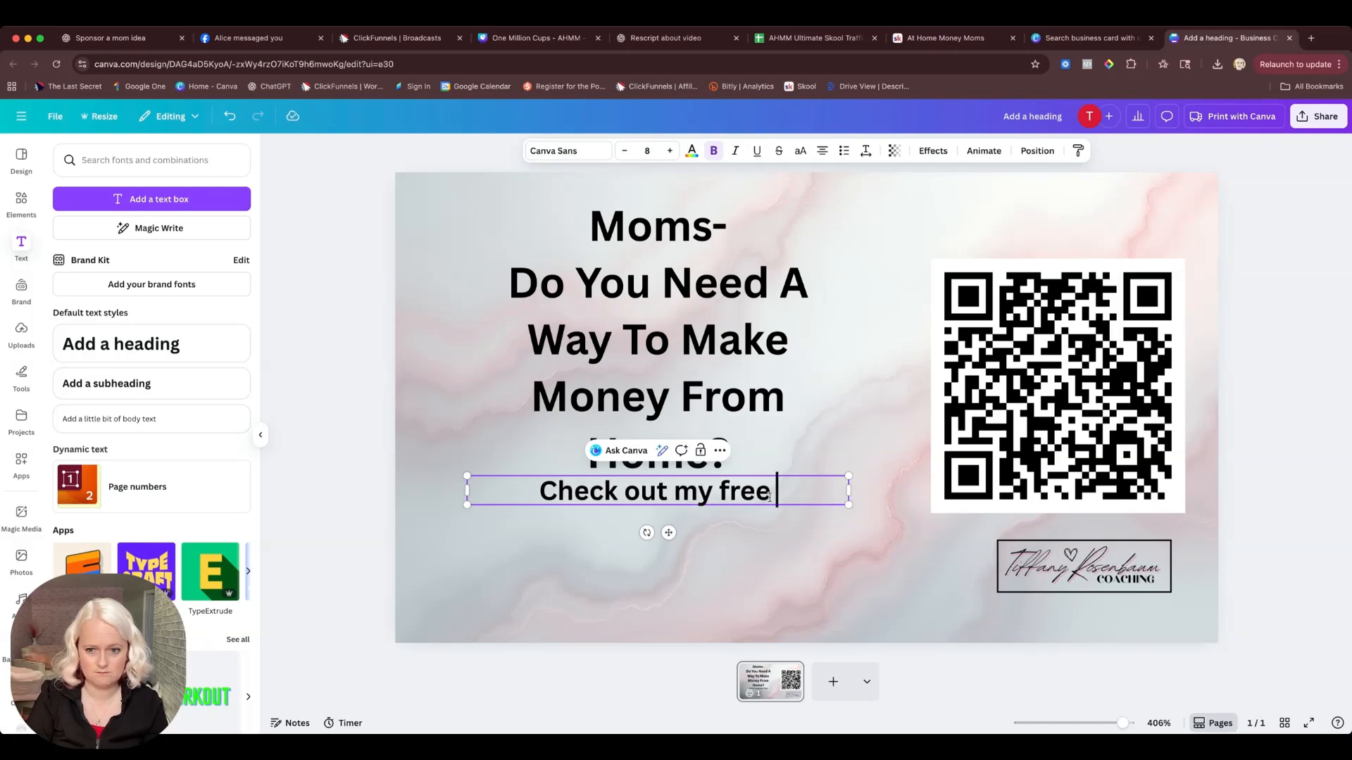
text(community)
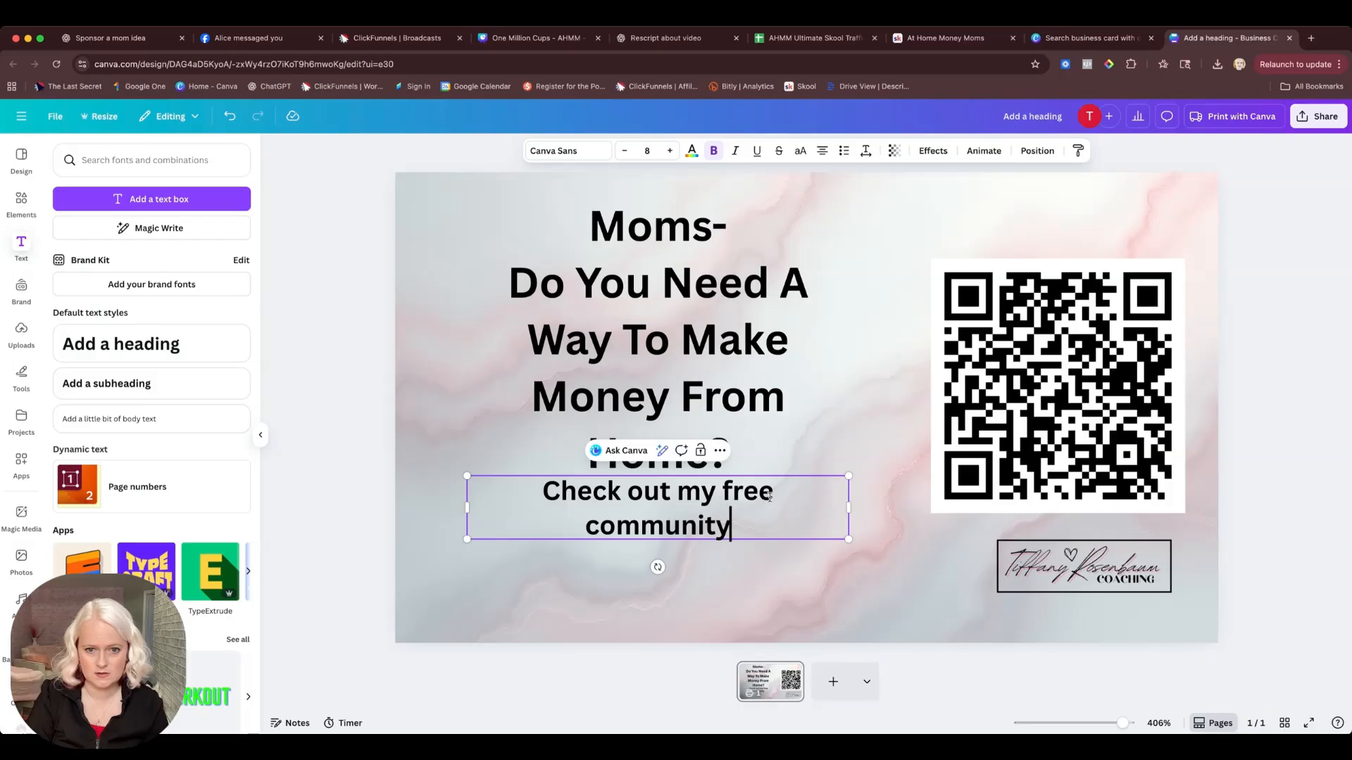
text( and )
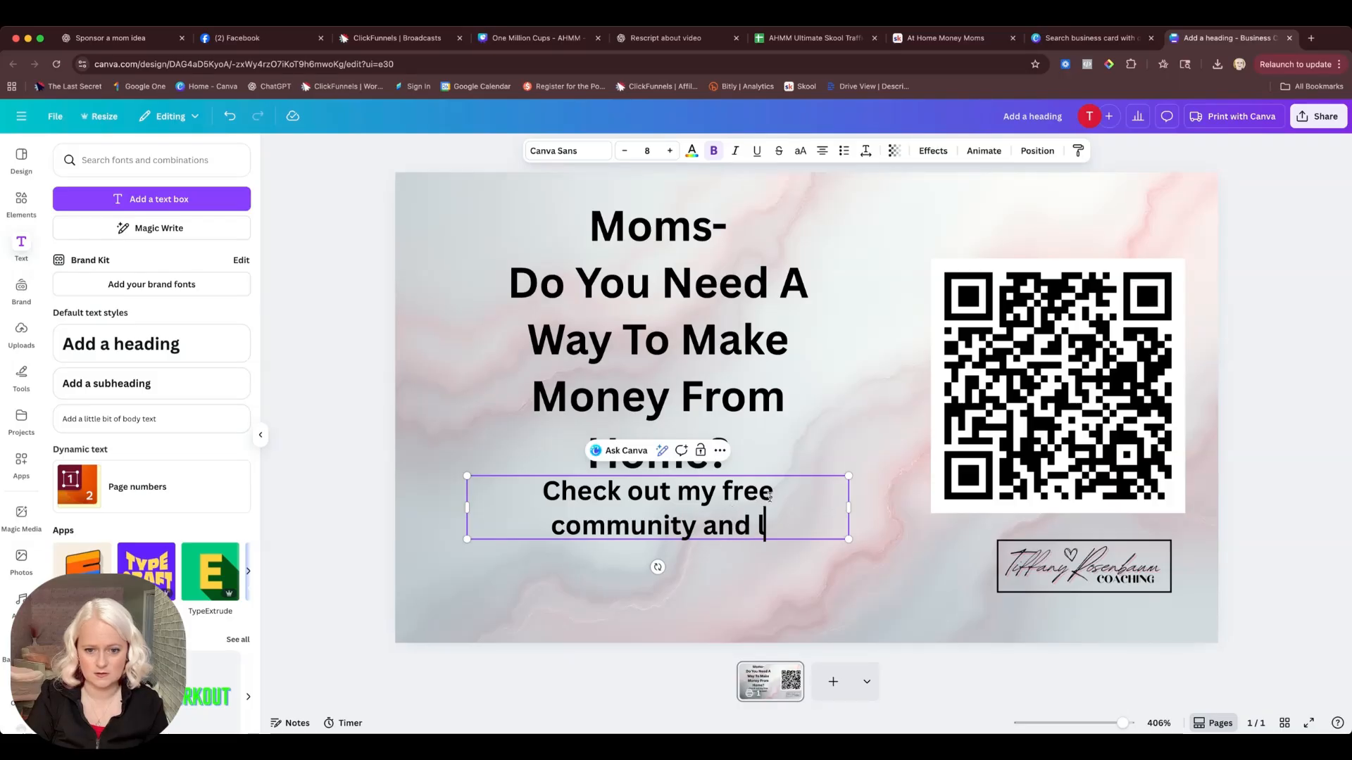
text(find our)
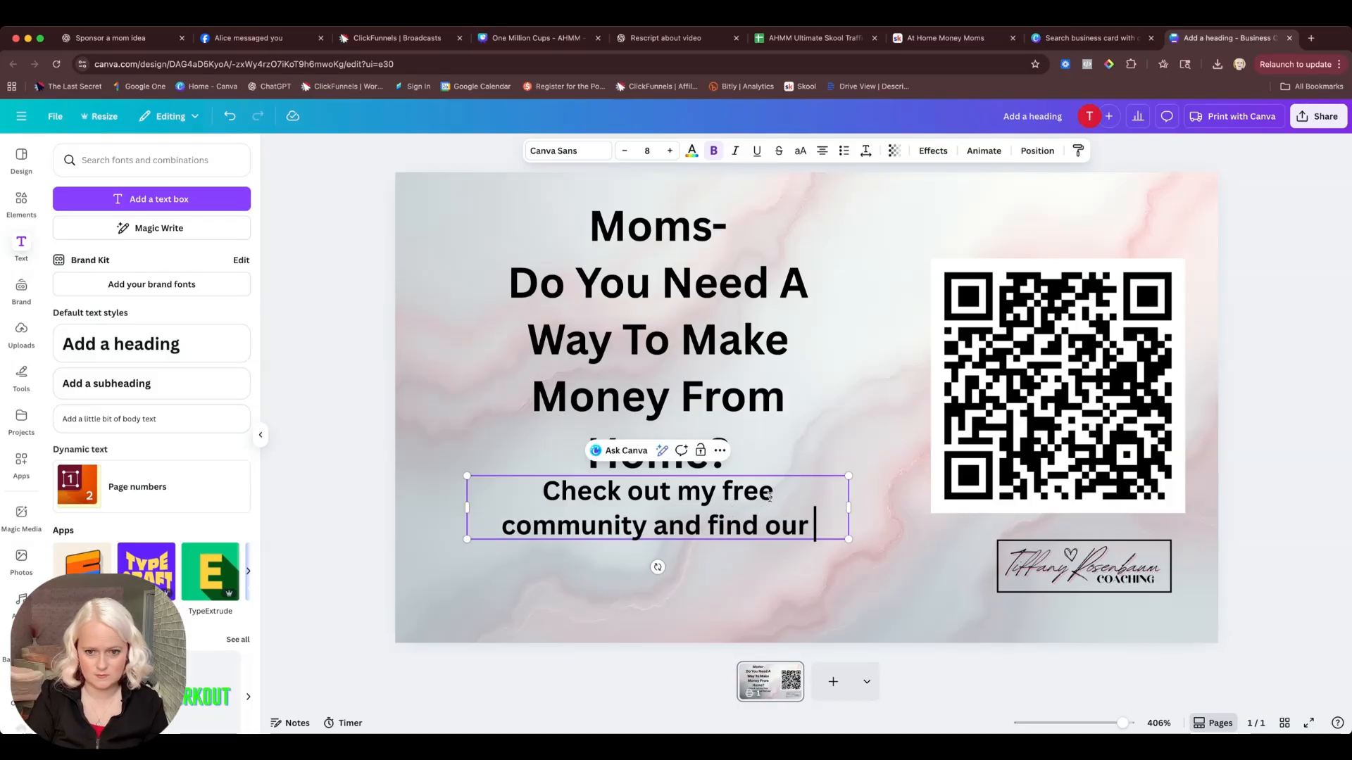
key(BackSpace)
key(BackSpace)
key(BackSpace)
text(y)
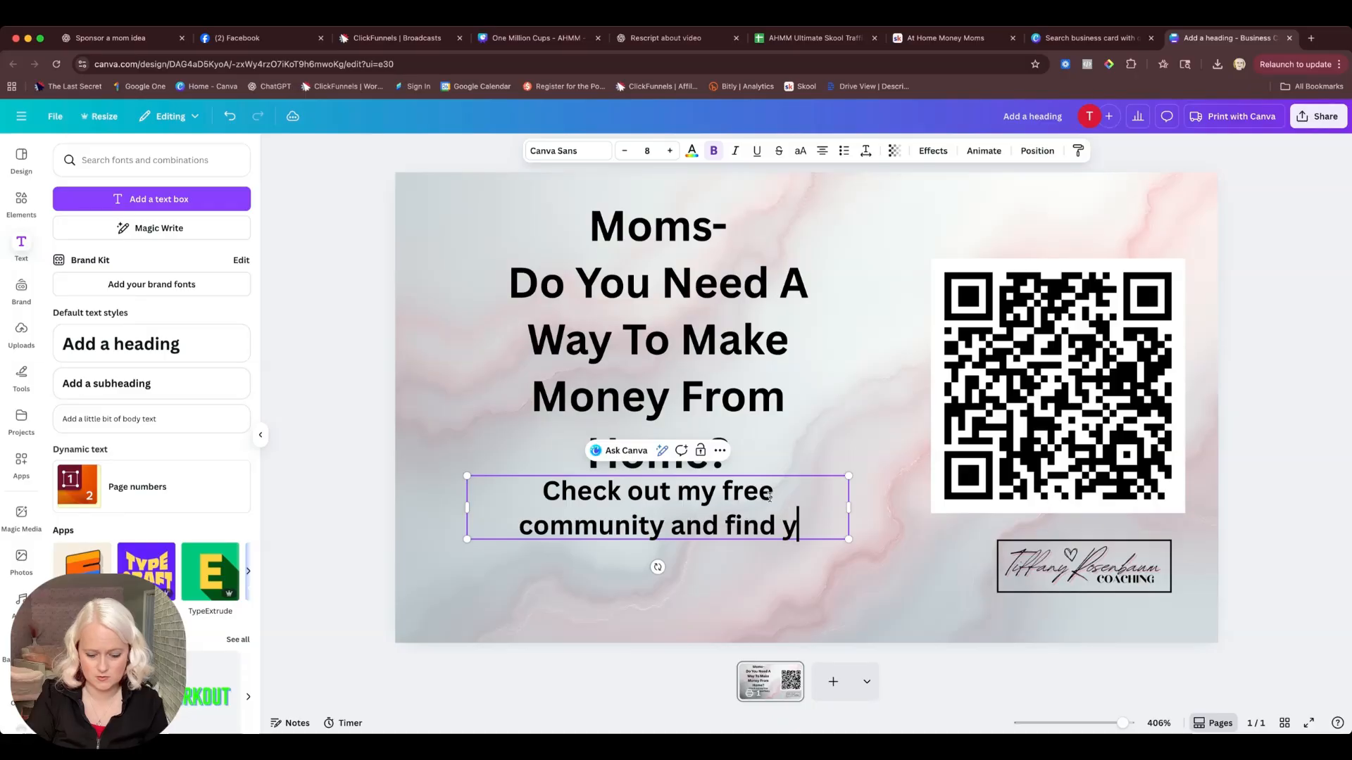
text(our best)
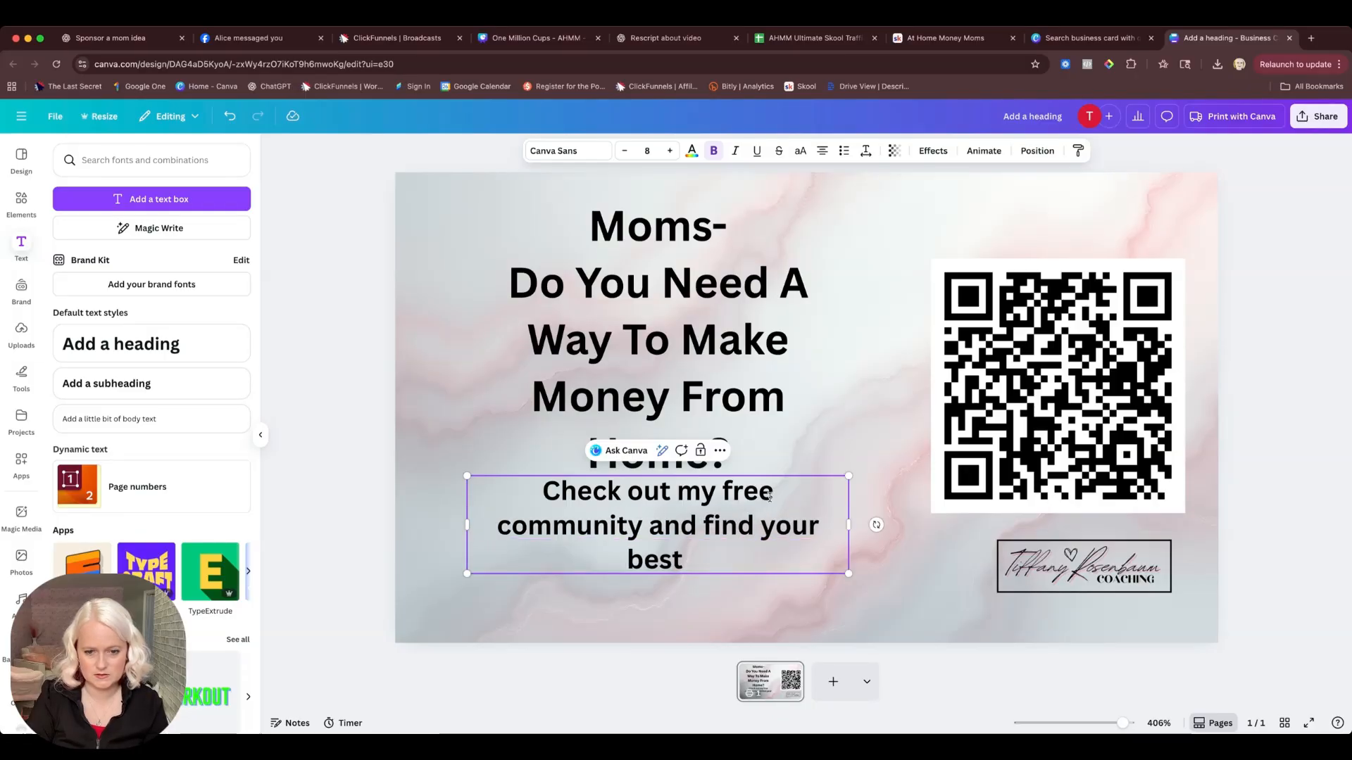
text( At Ho)
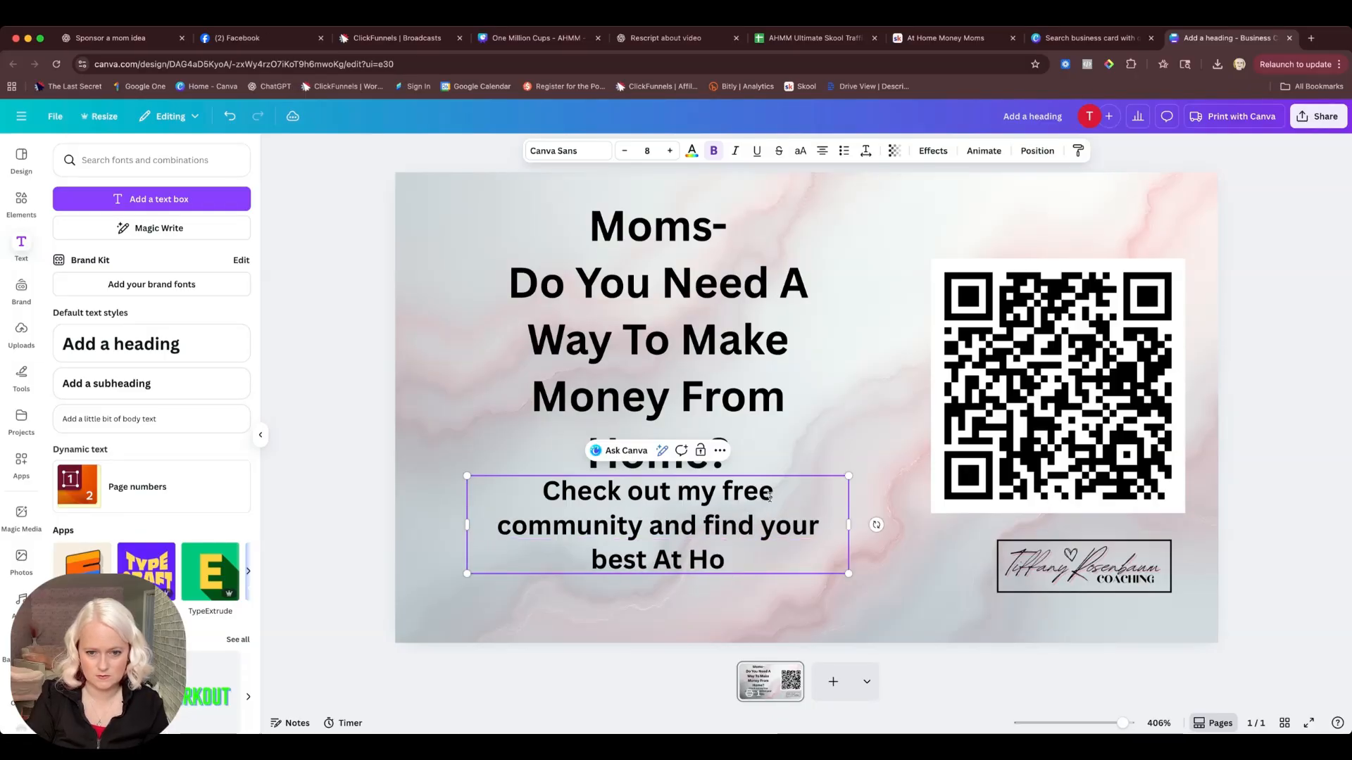
text(me Money o)
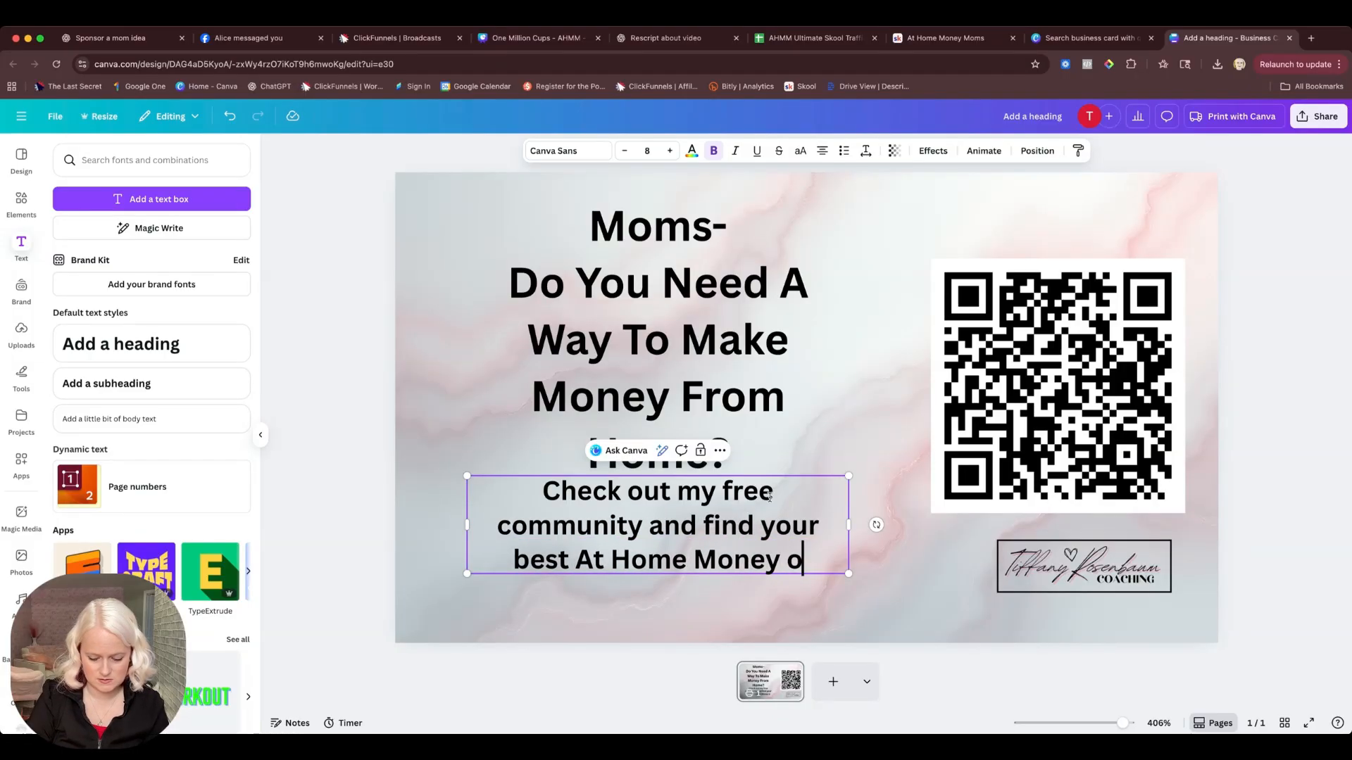
text(pportunity)
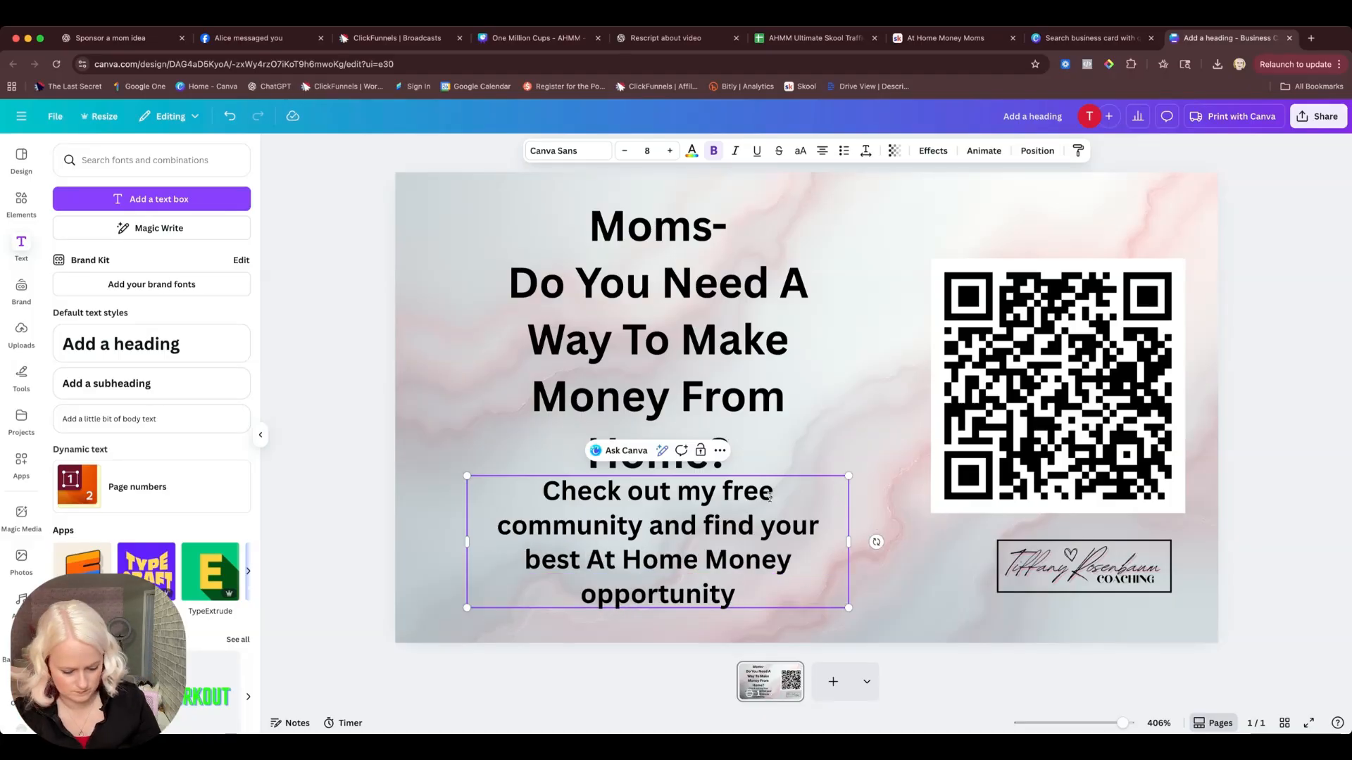
text(!)
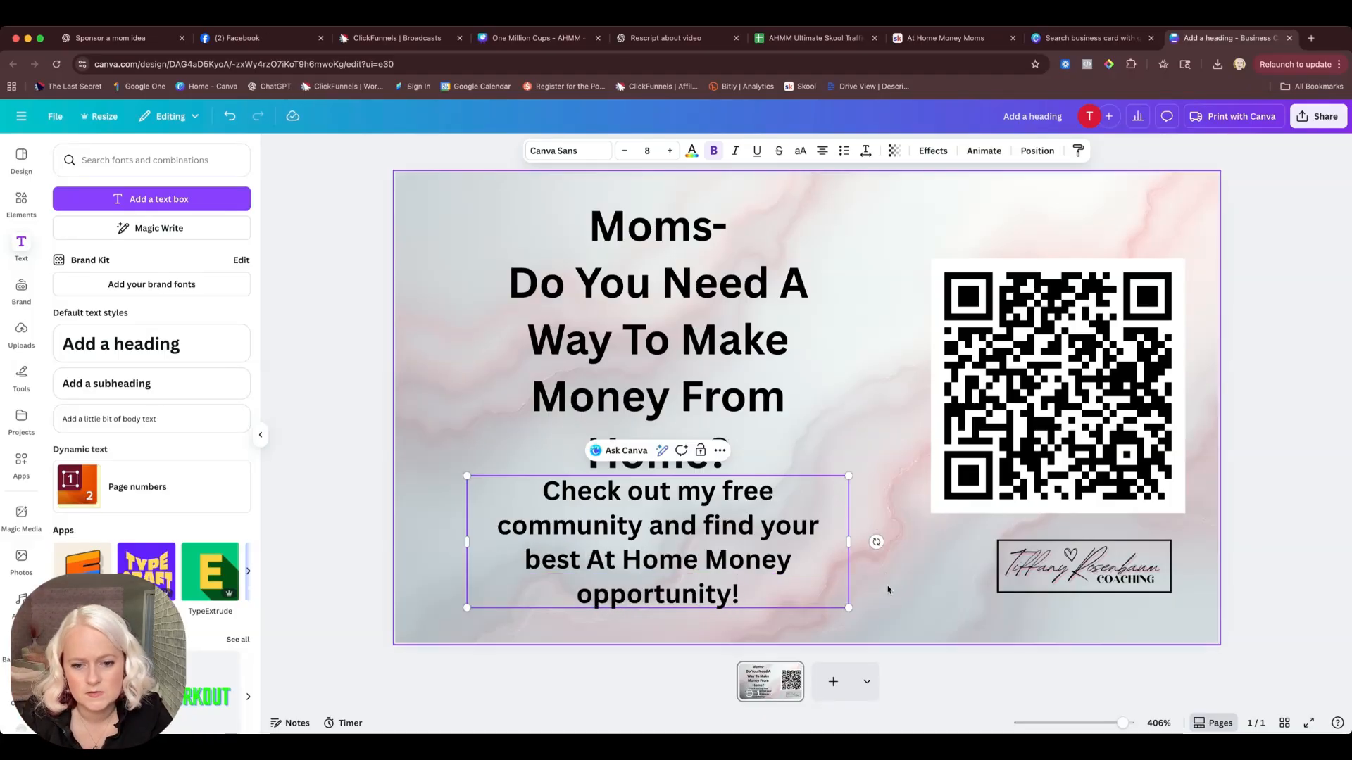
Reduce the subheading's font size to 7.
key(Escape)
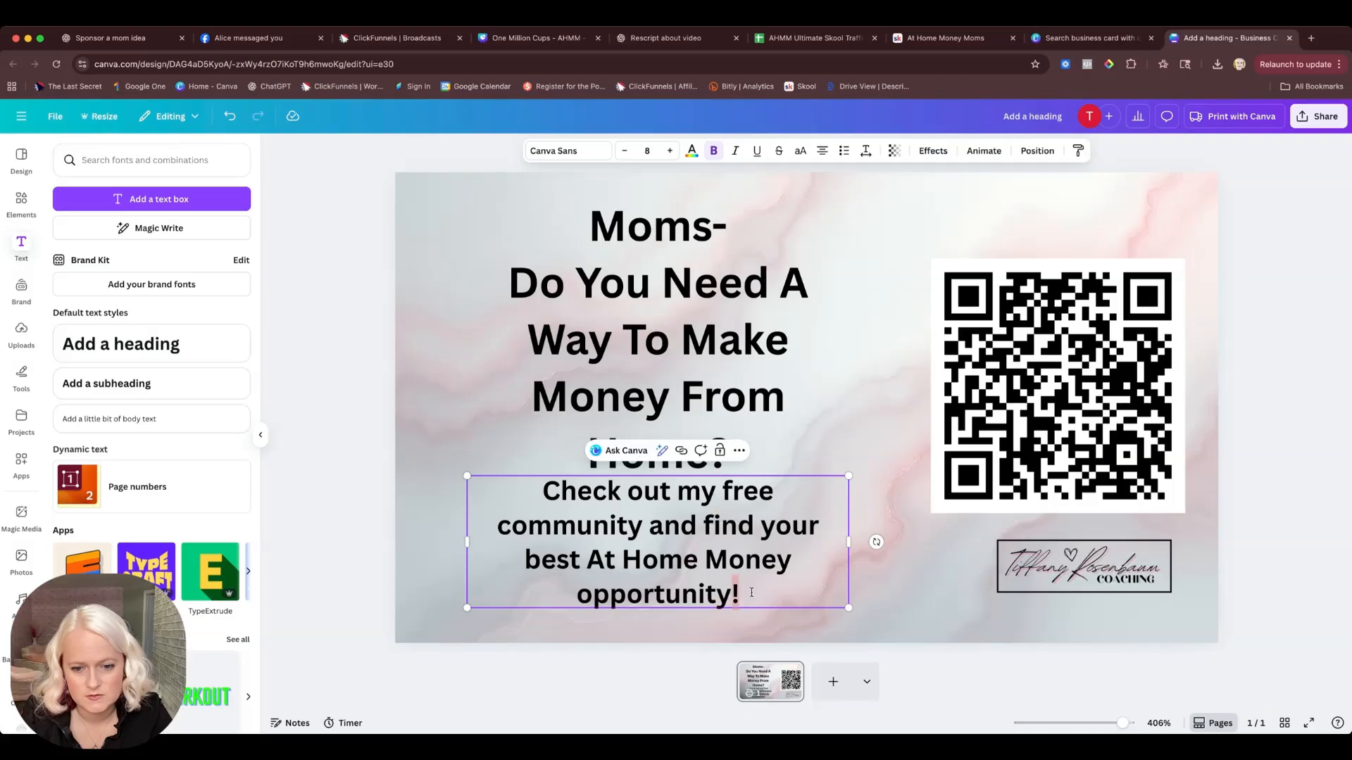
key(Return)
click(624, 152)
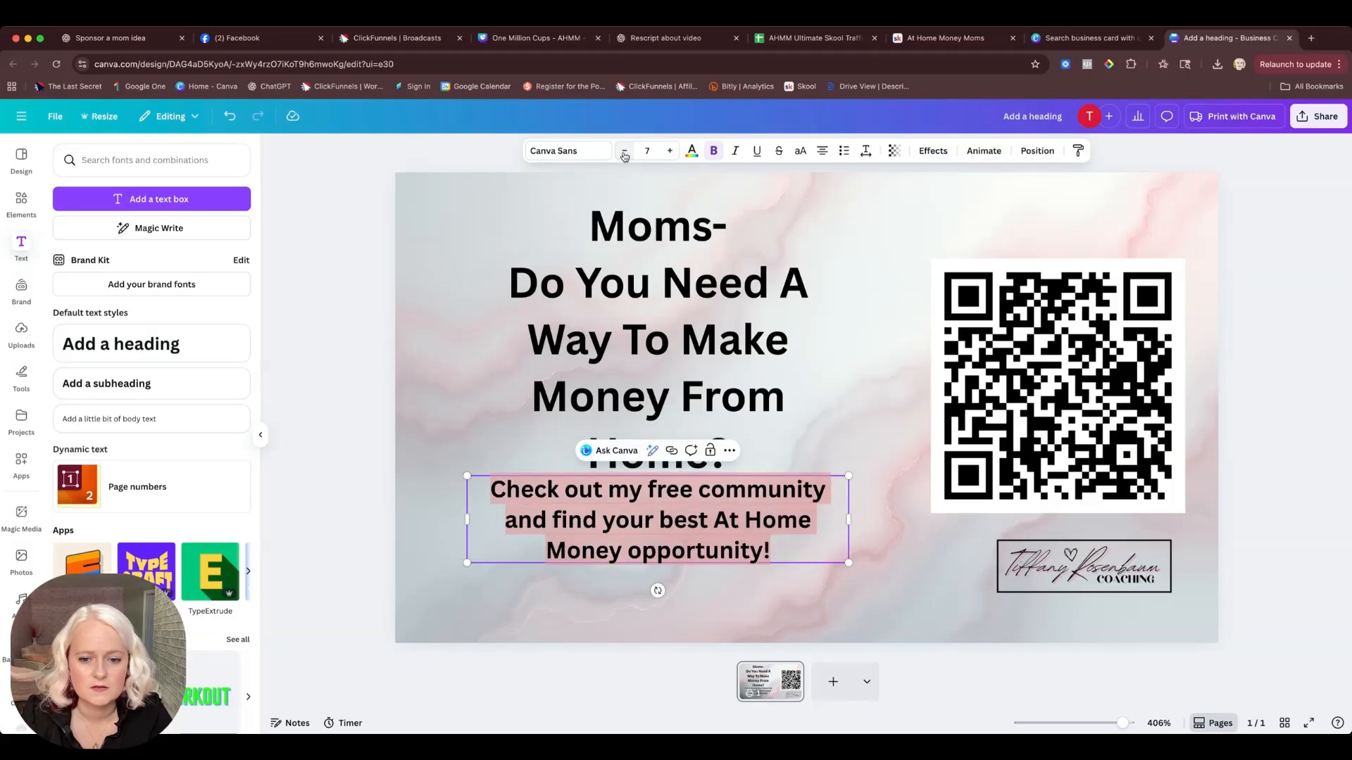
click(750, 620)
Widen the heading's text box on both sides so its text wraps onto four lines beside the QR code.
click(684, 344)
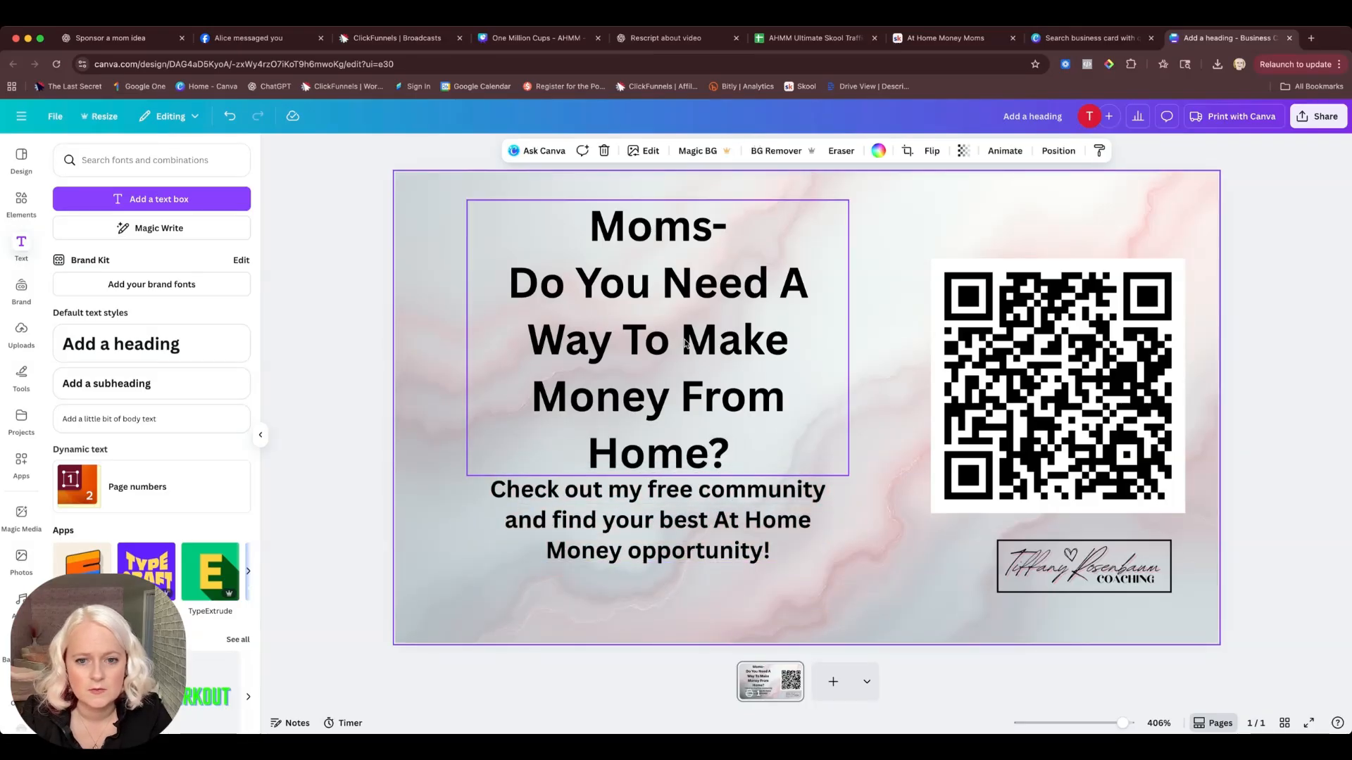
drag(850, 338, 915, 339)
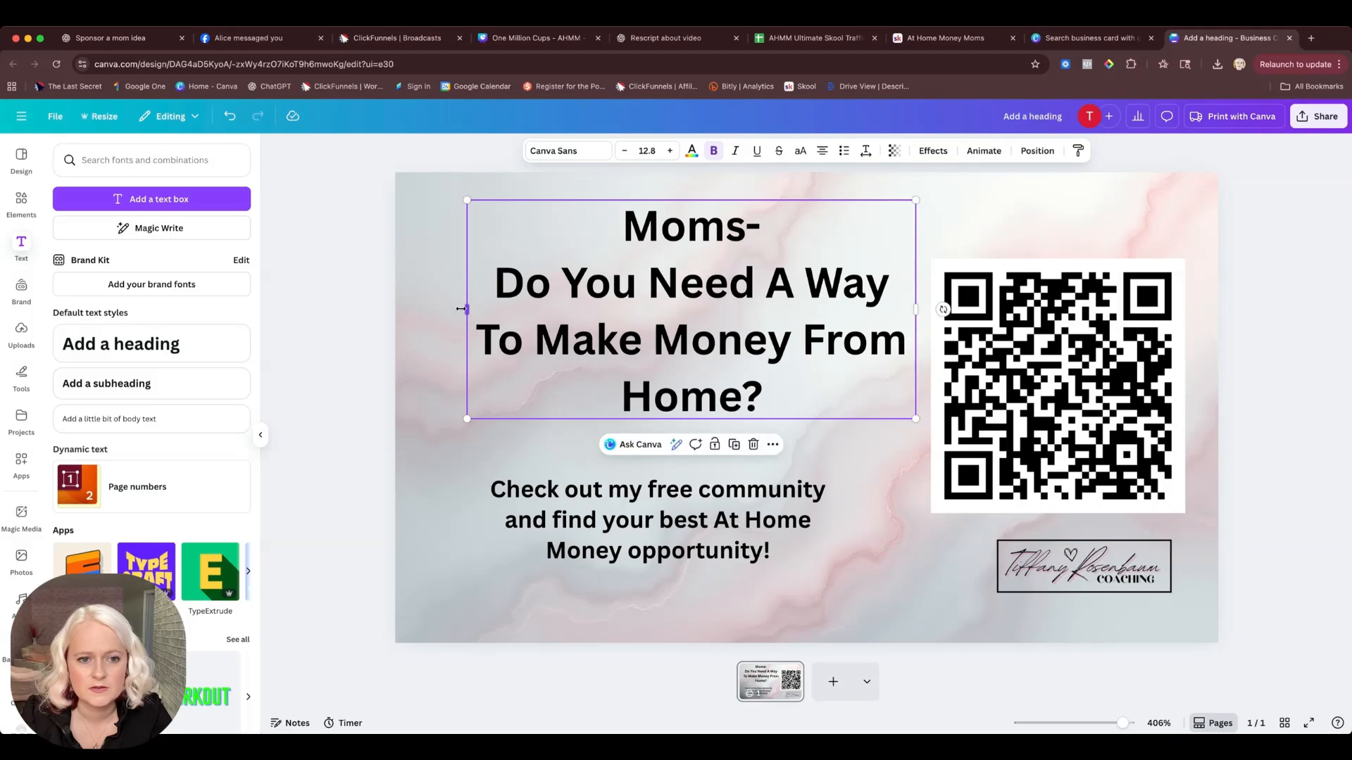
drag(461, 309, 428, 309)
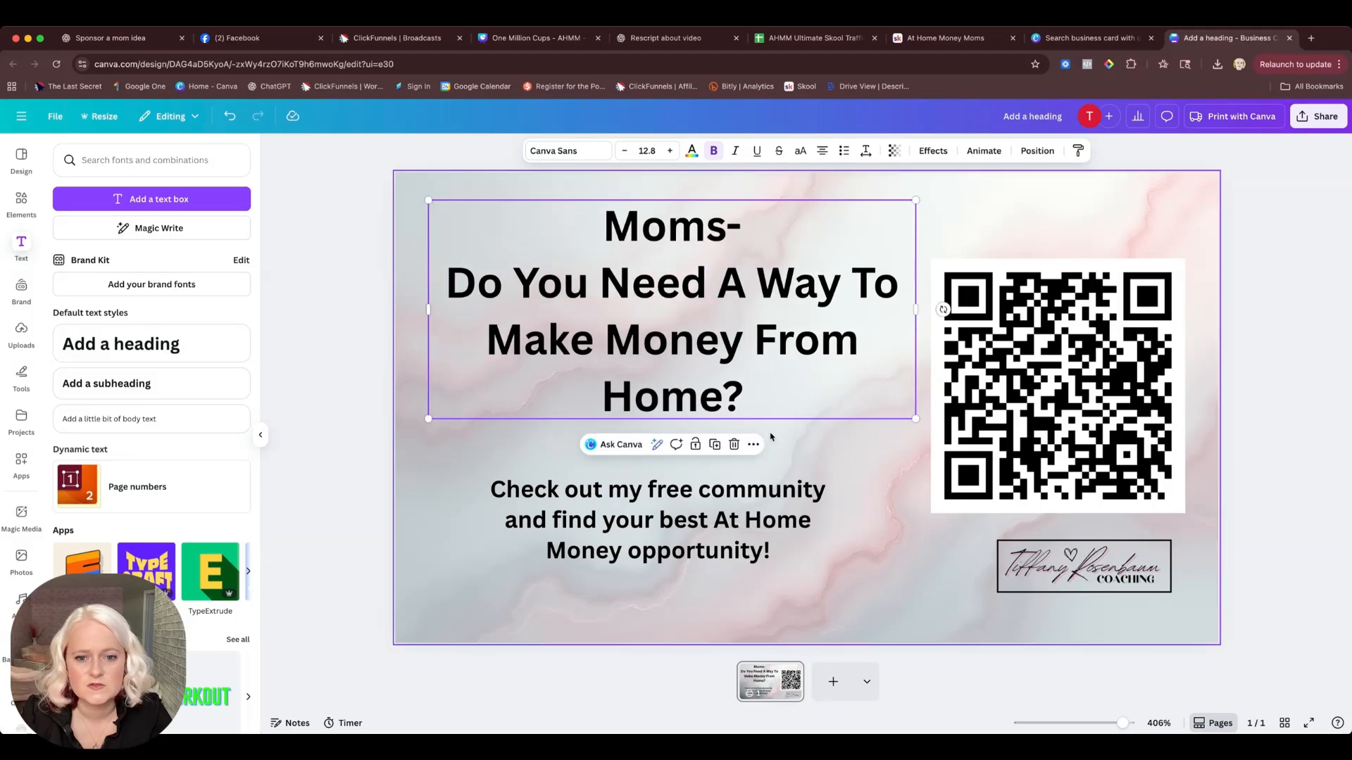
click(770, 436)
click(769, 390)
click(763, 389)
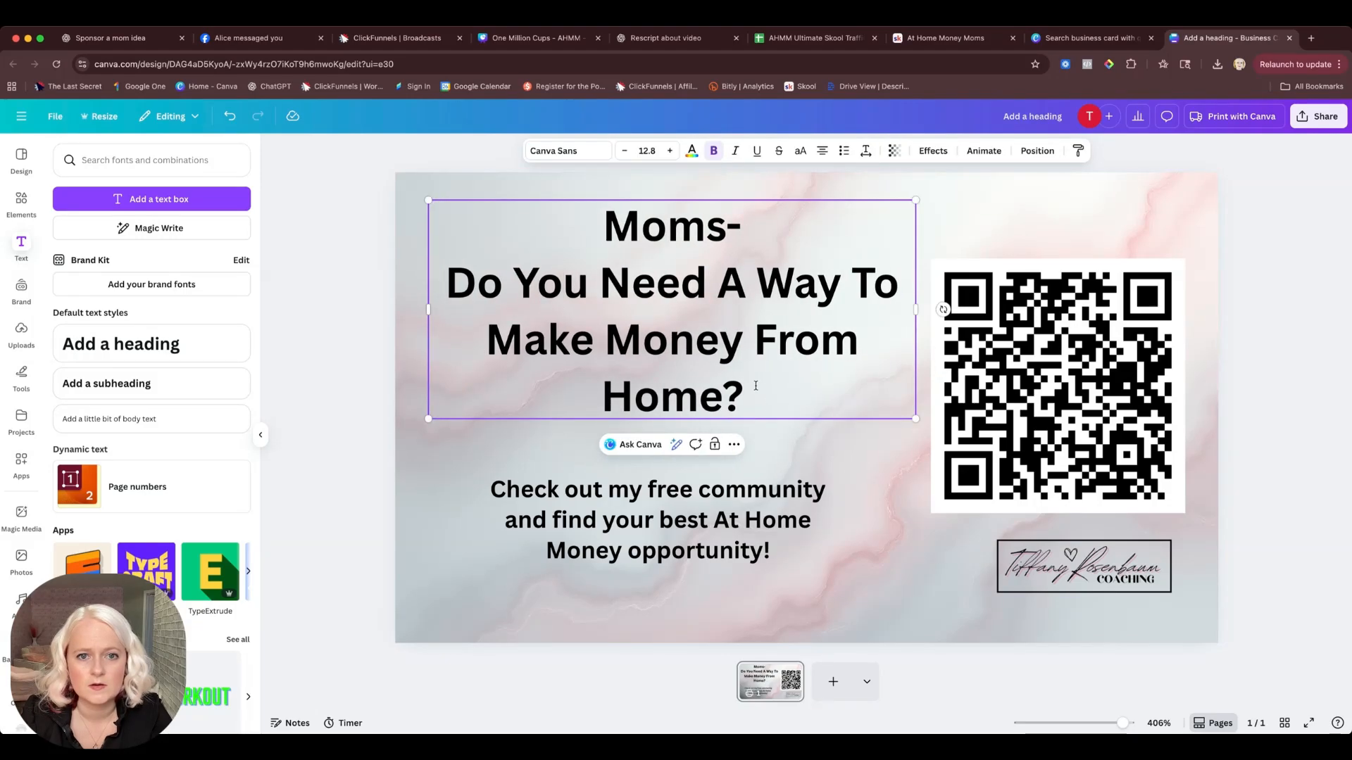
key(super+a)
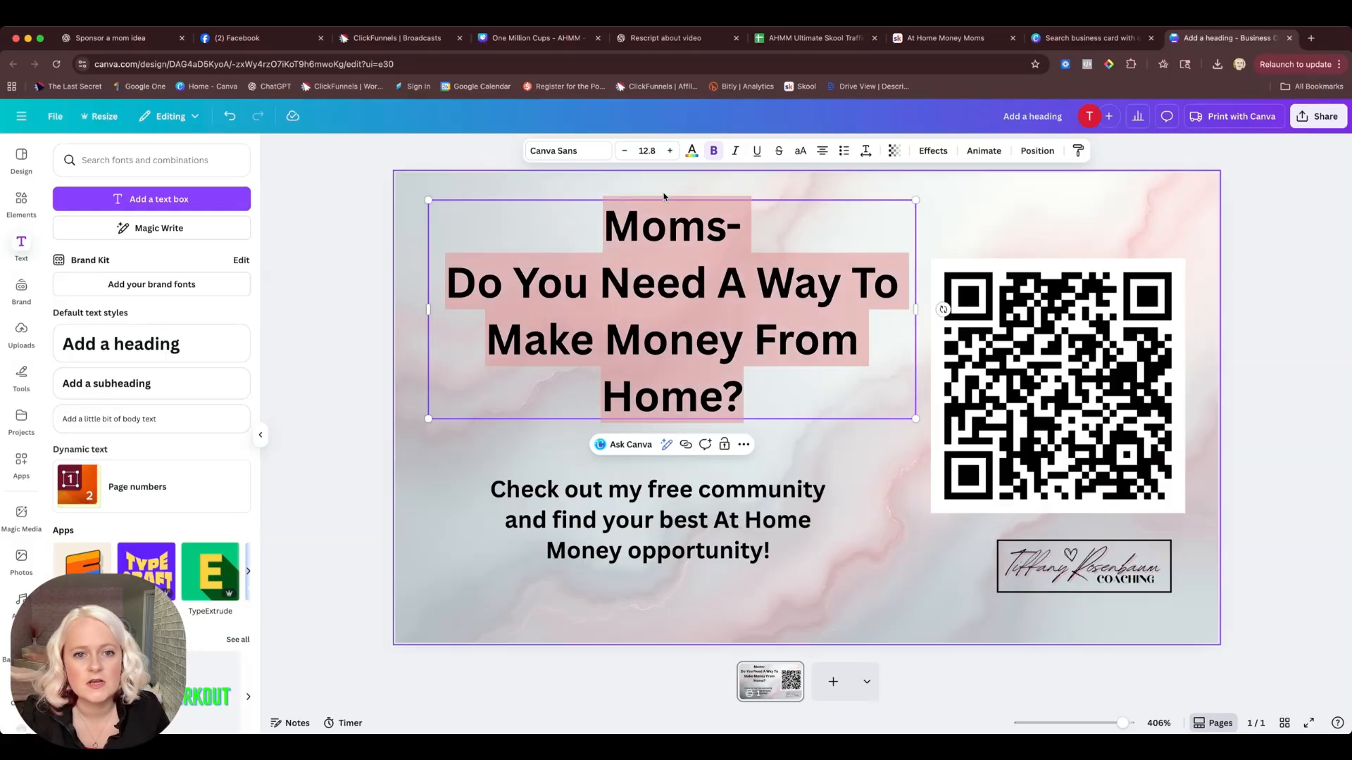
click(584, 151)
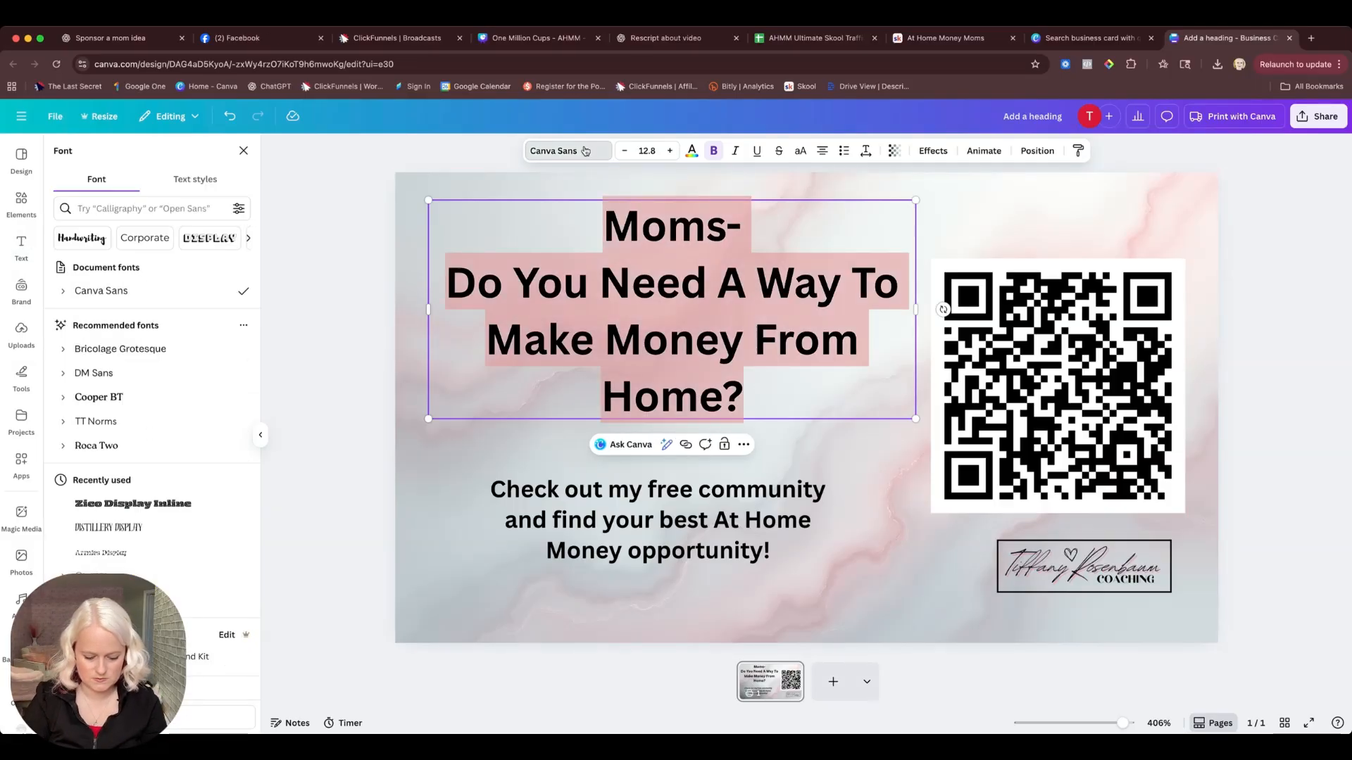
text(cinz)
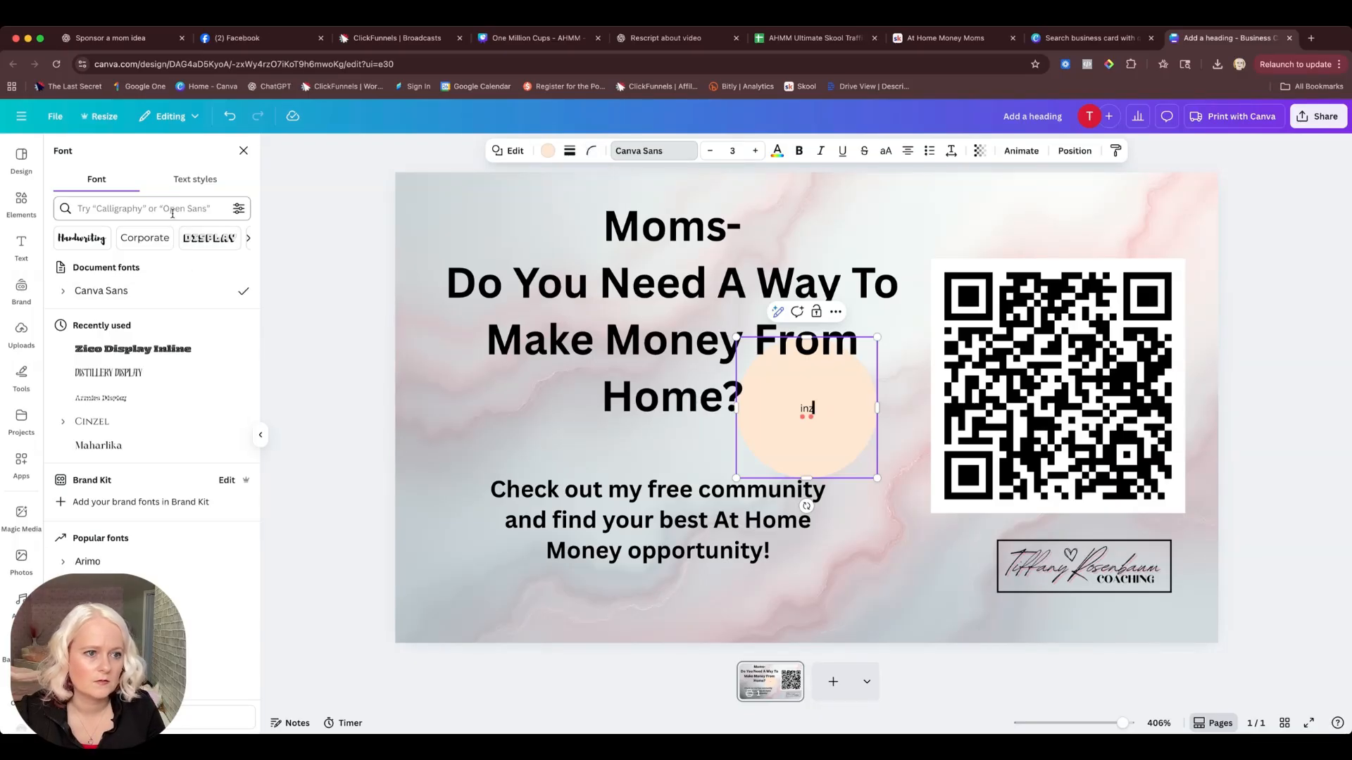
Search the fonts for "cinzel" and apply Cinzel Decorative to the stray circle's text.
click(173, 210)
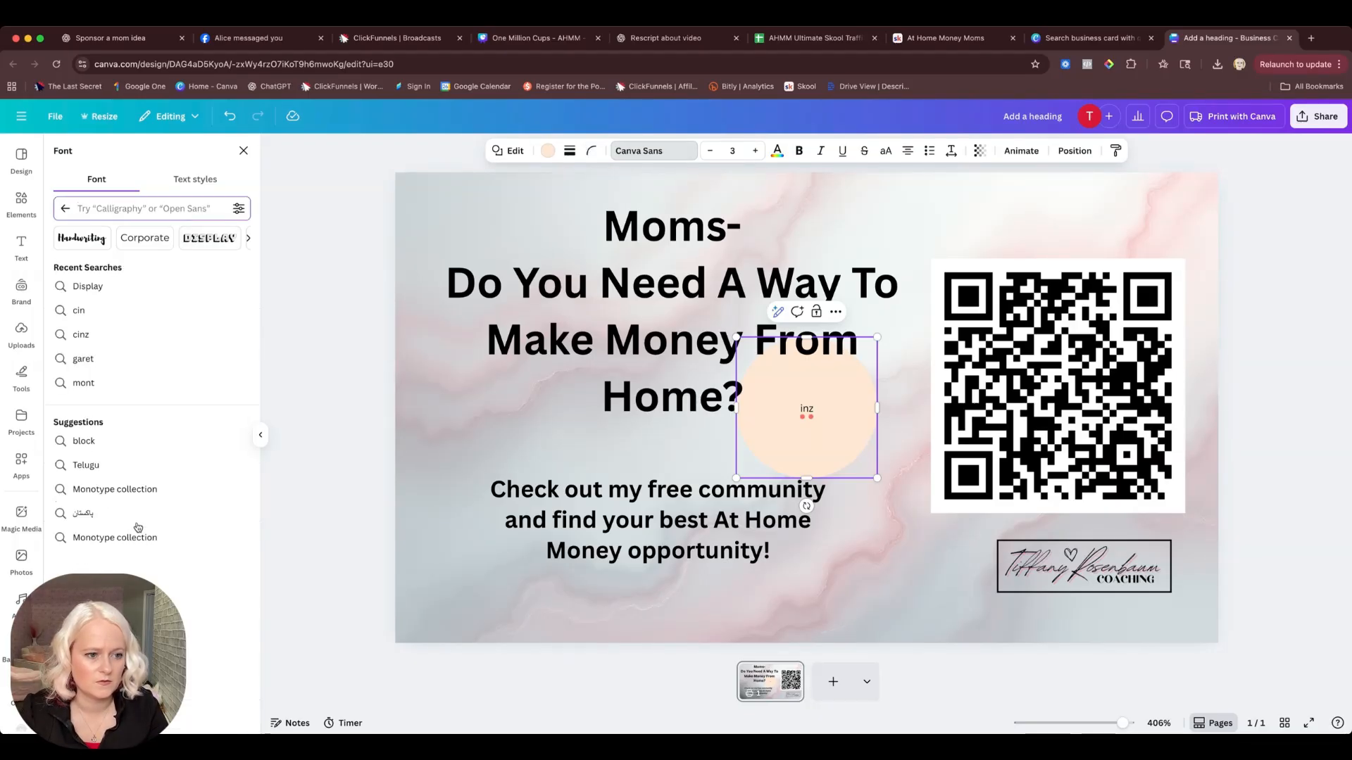
click(159, 209)
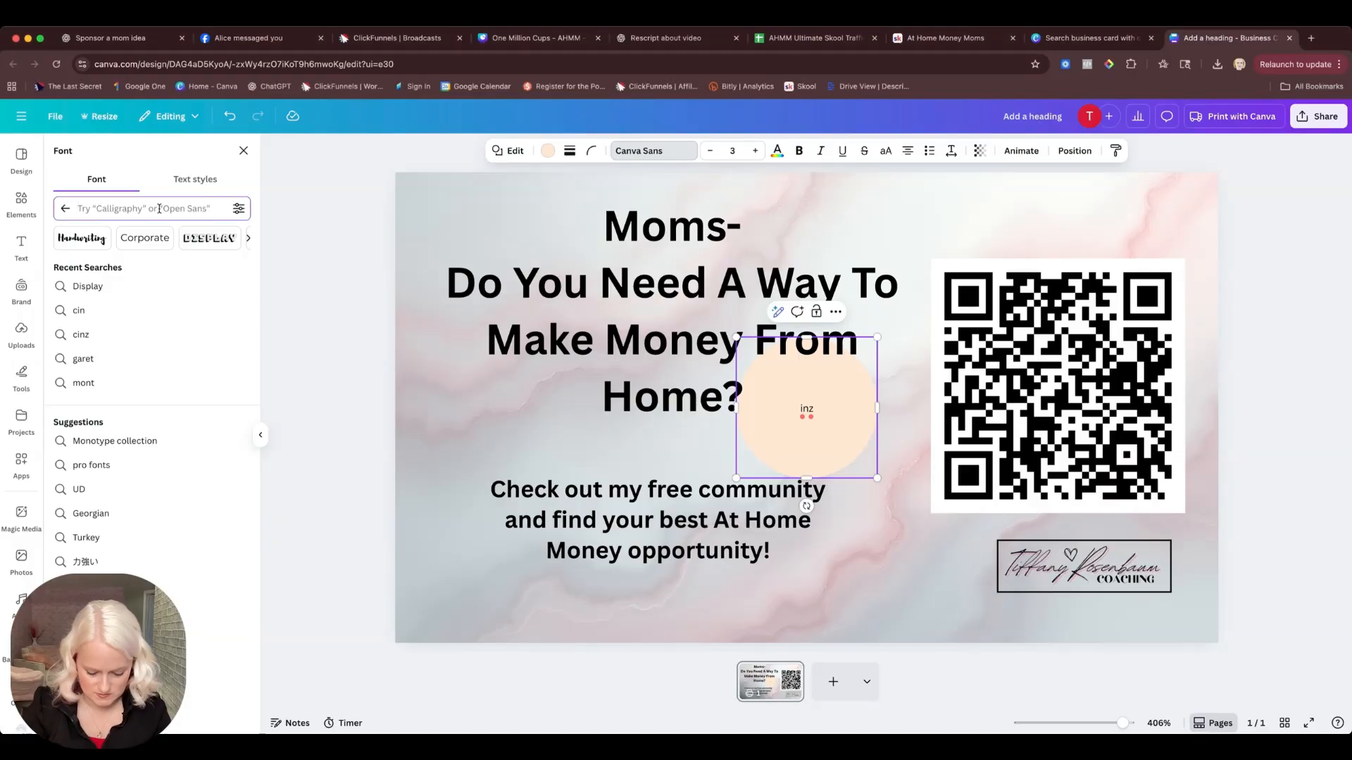
text(cinzel)
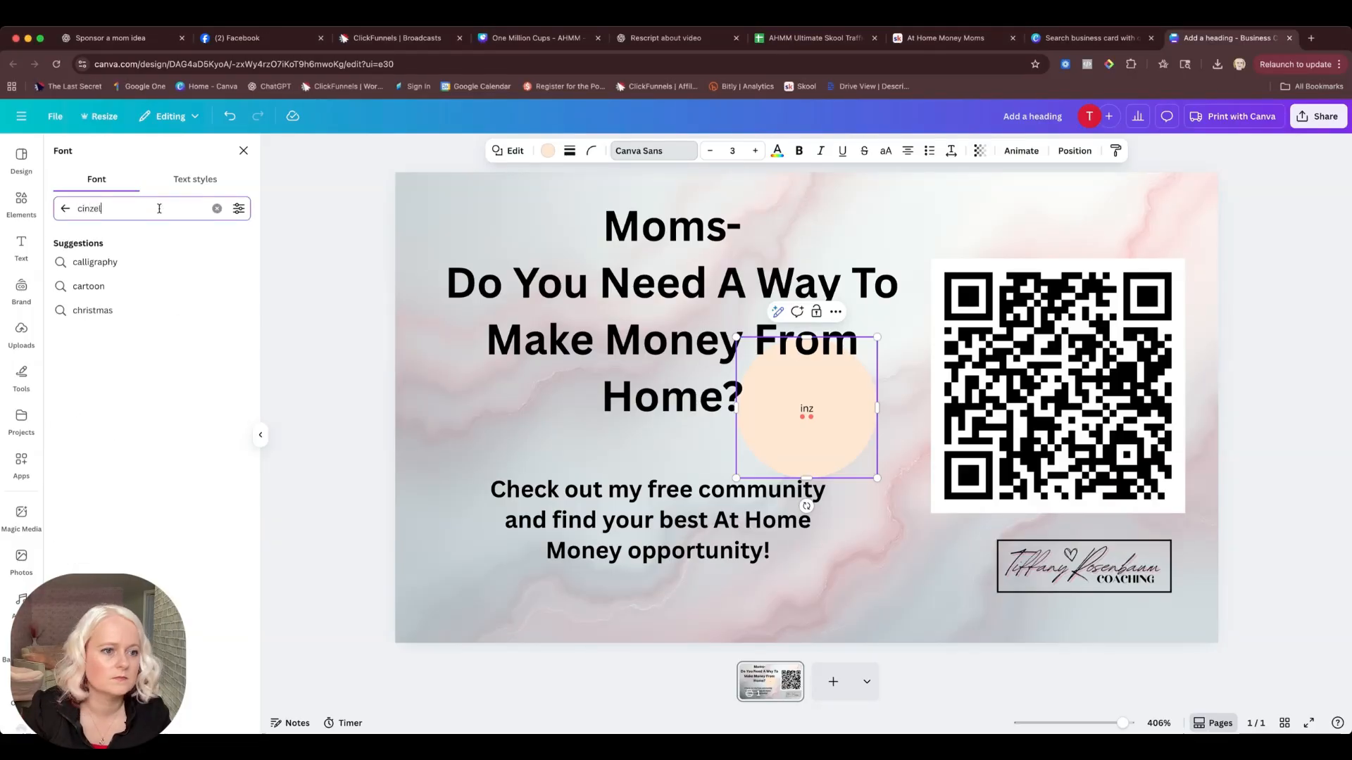
key(Return)
click(136, 292)
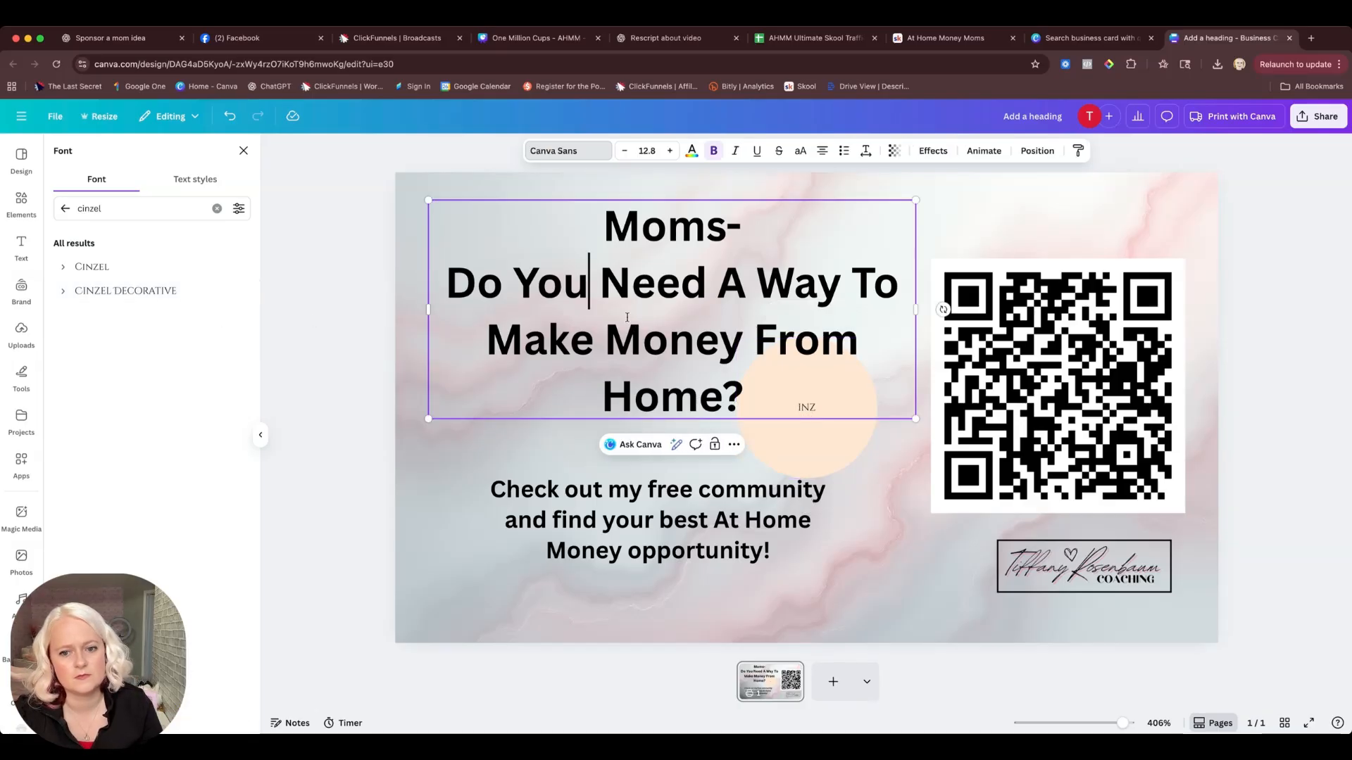
Delete the stray circle and change the heading's font to Cinzel Decorative.
click(817, 459)
key(Delete)
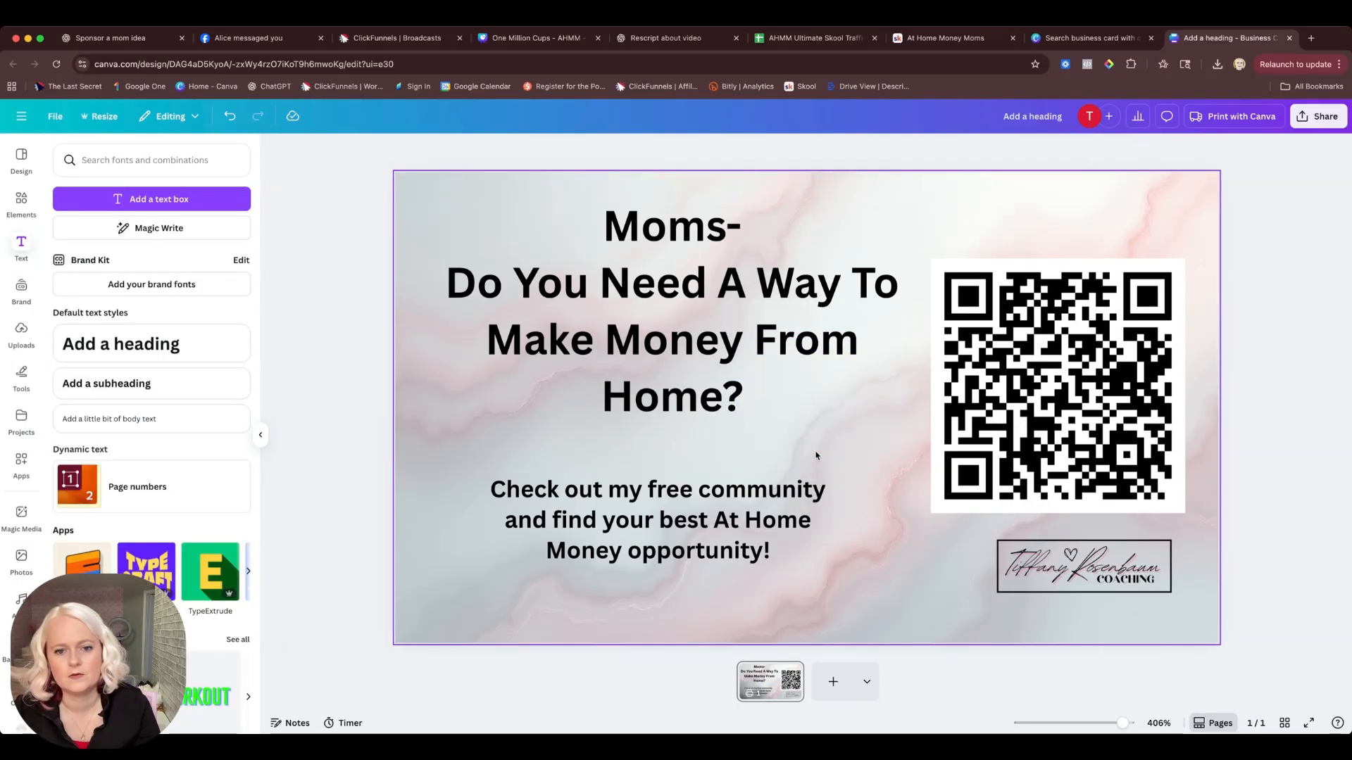
click(716, 341)
click(567, 151)
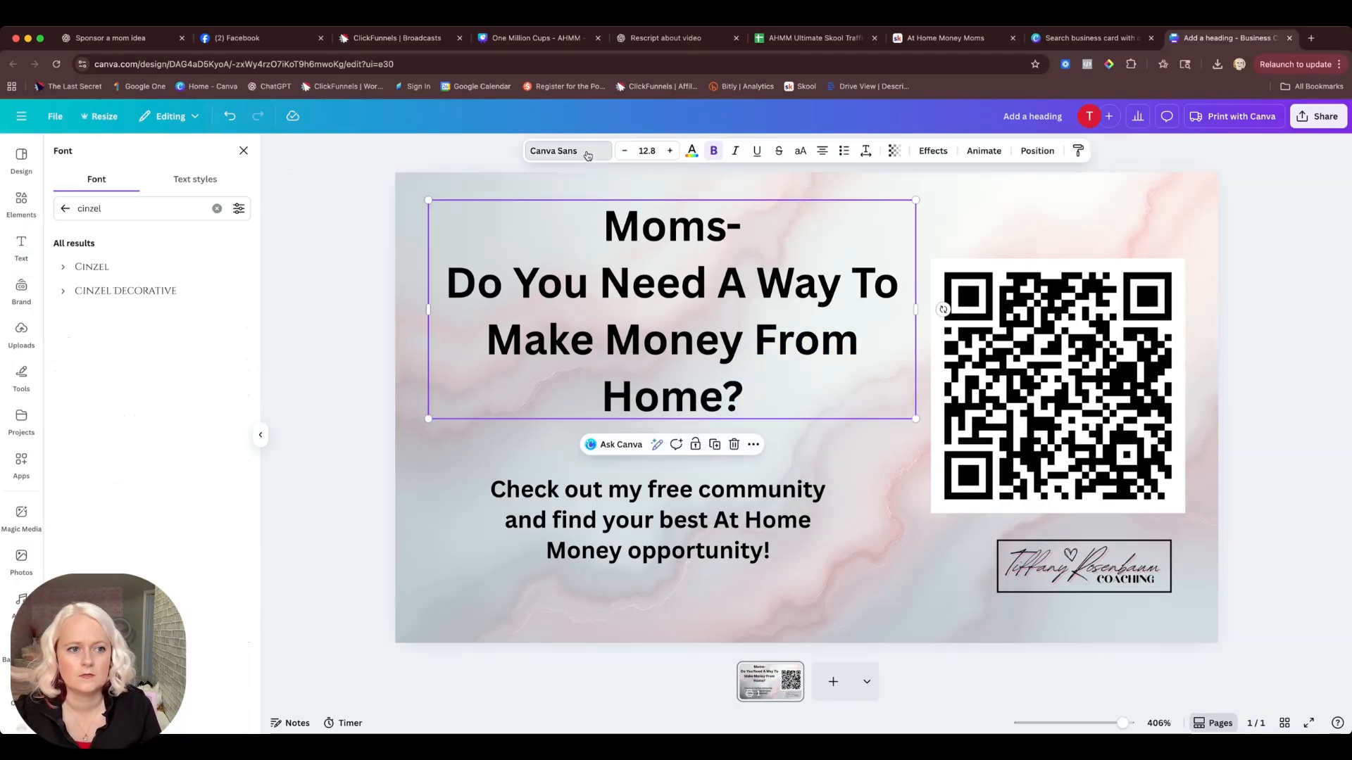
click(165, 292)
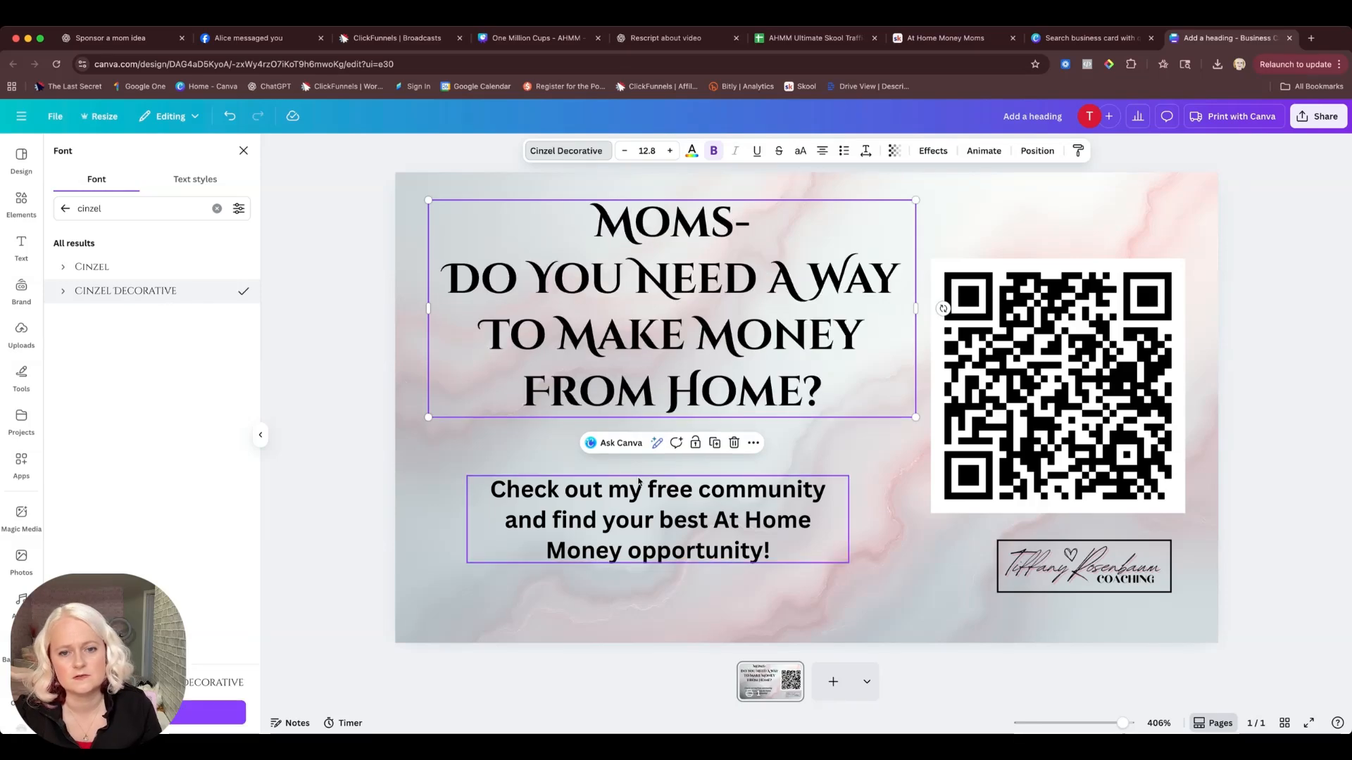
Clear the font search for the heading and filter the available fonts by the Bold category.
click(866, 459)
click(728, 531)
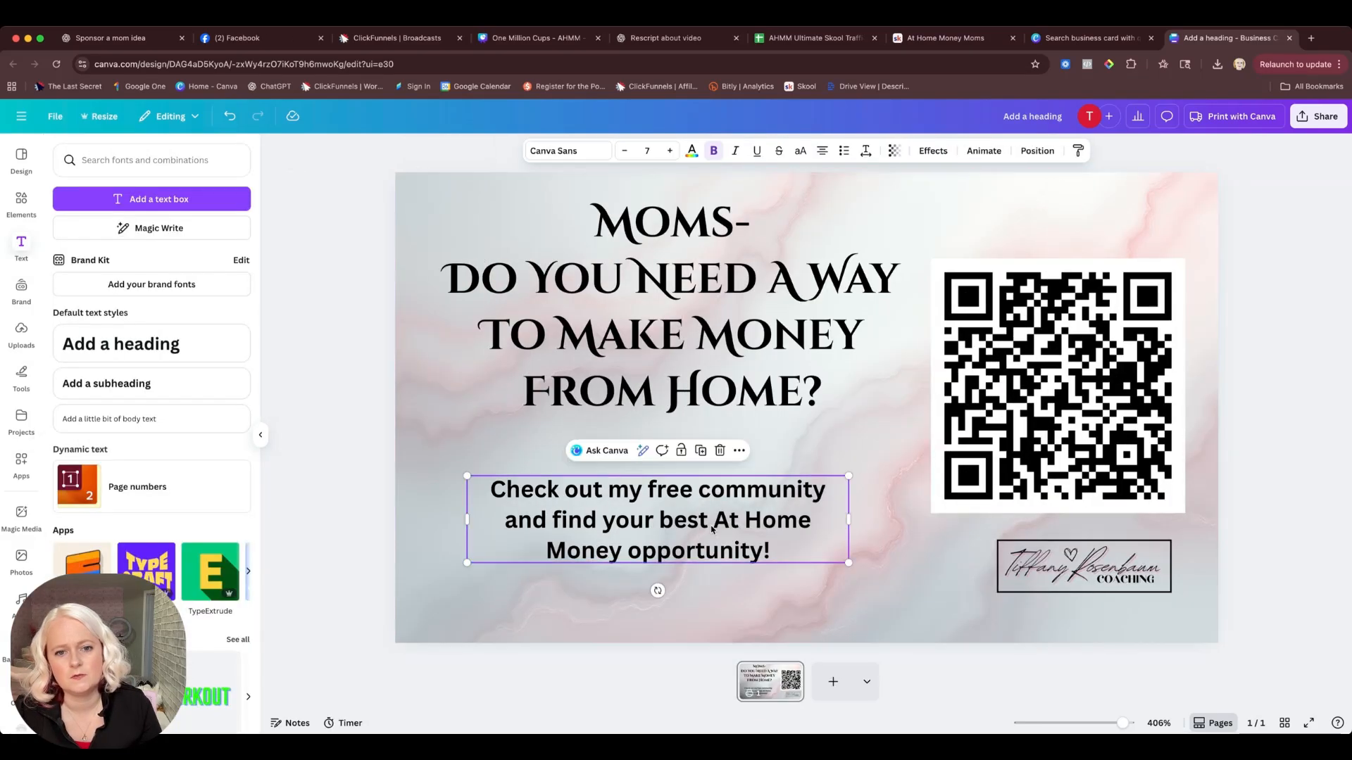
click(614, 274)
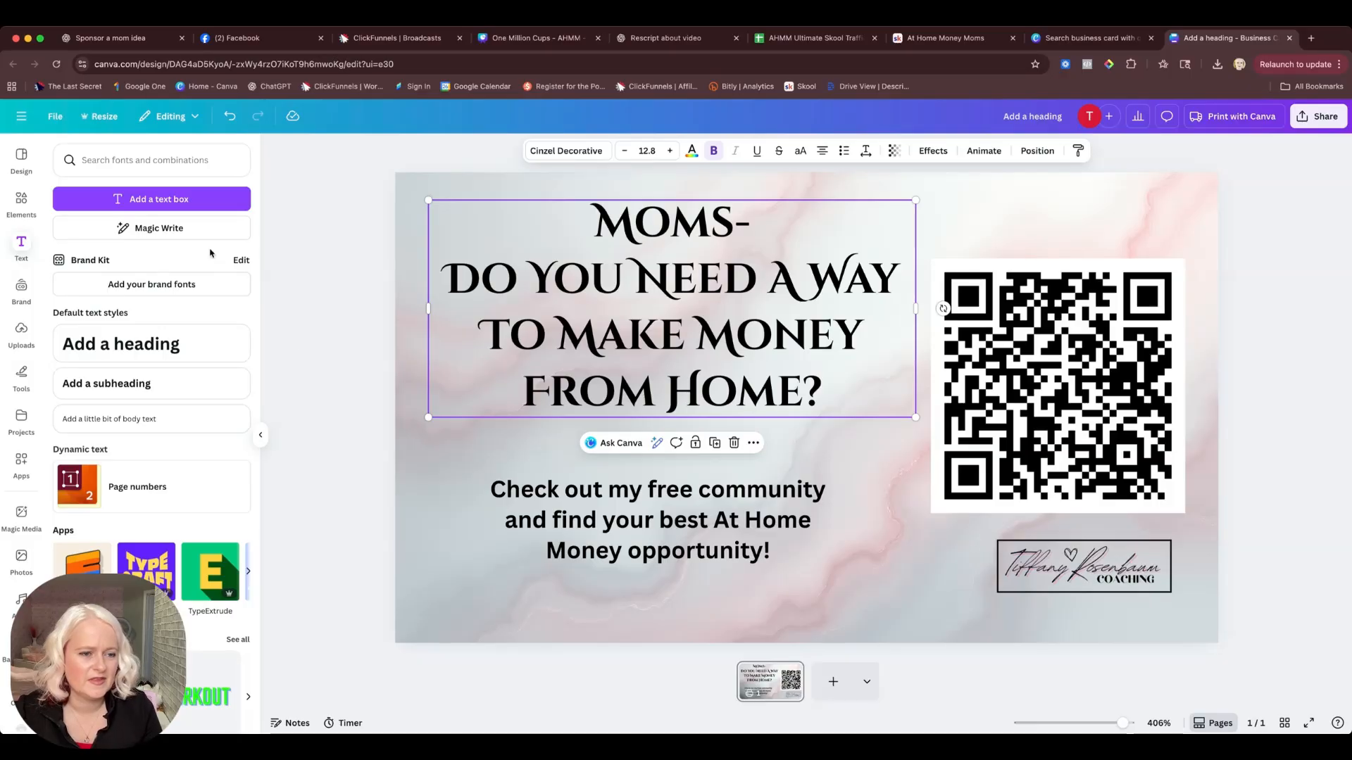
click(599, 152)
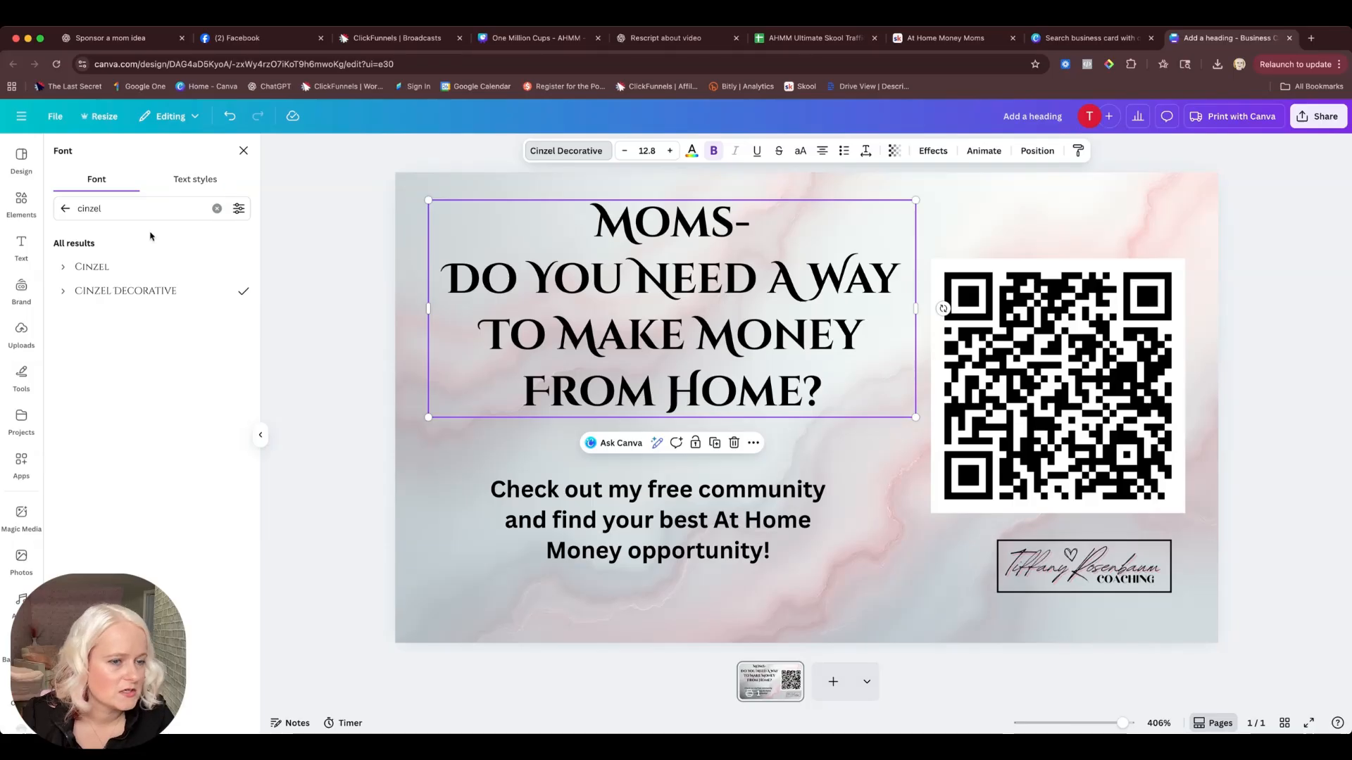
click(217, 208)
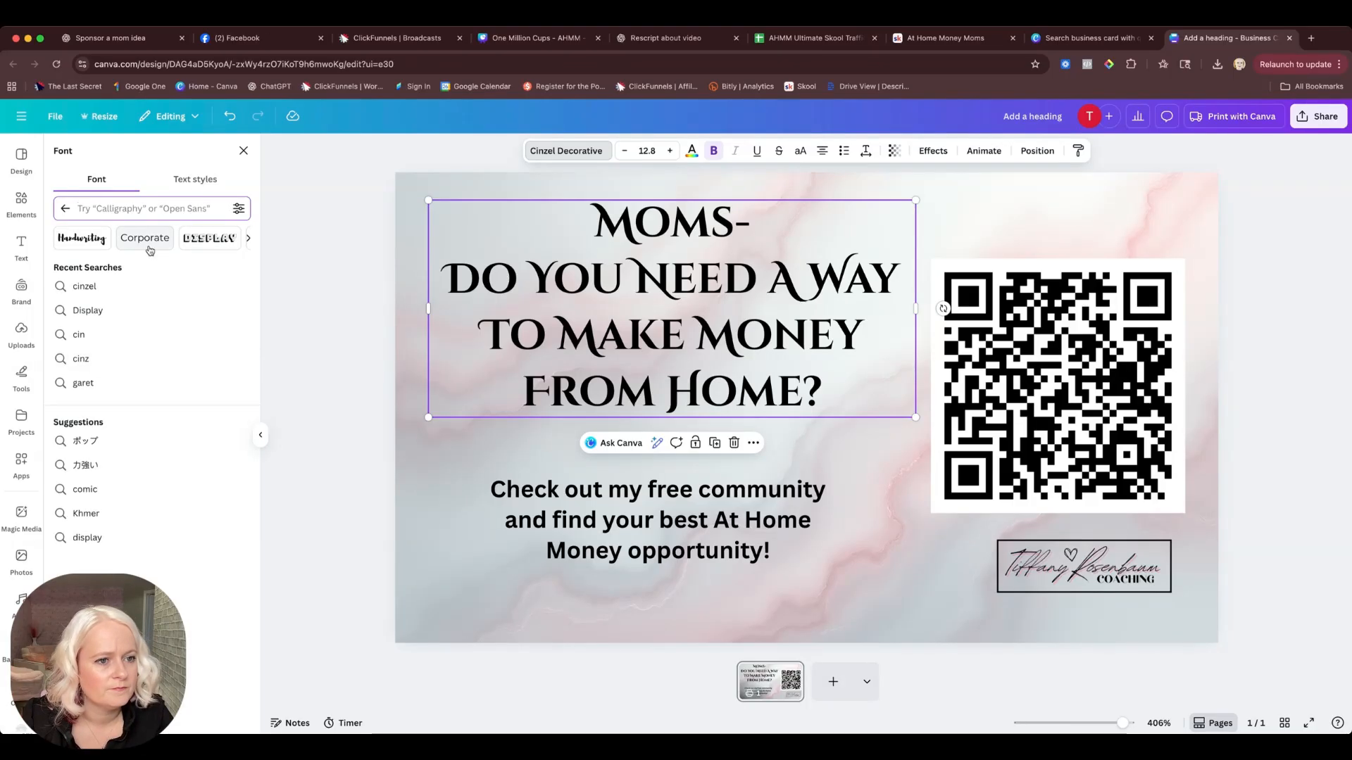
click(246, 239)
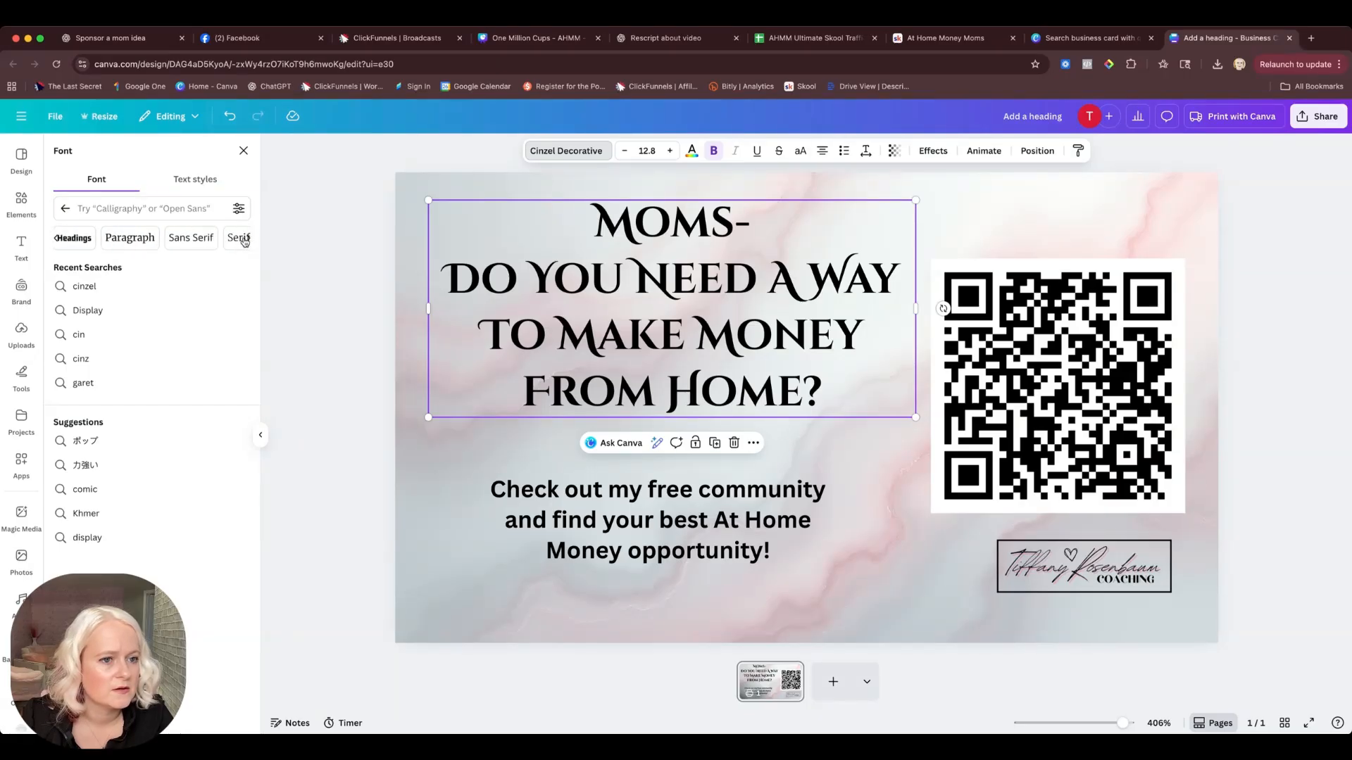
click(246, 239)
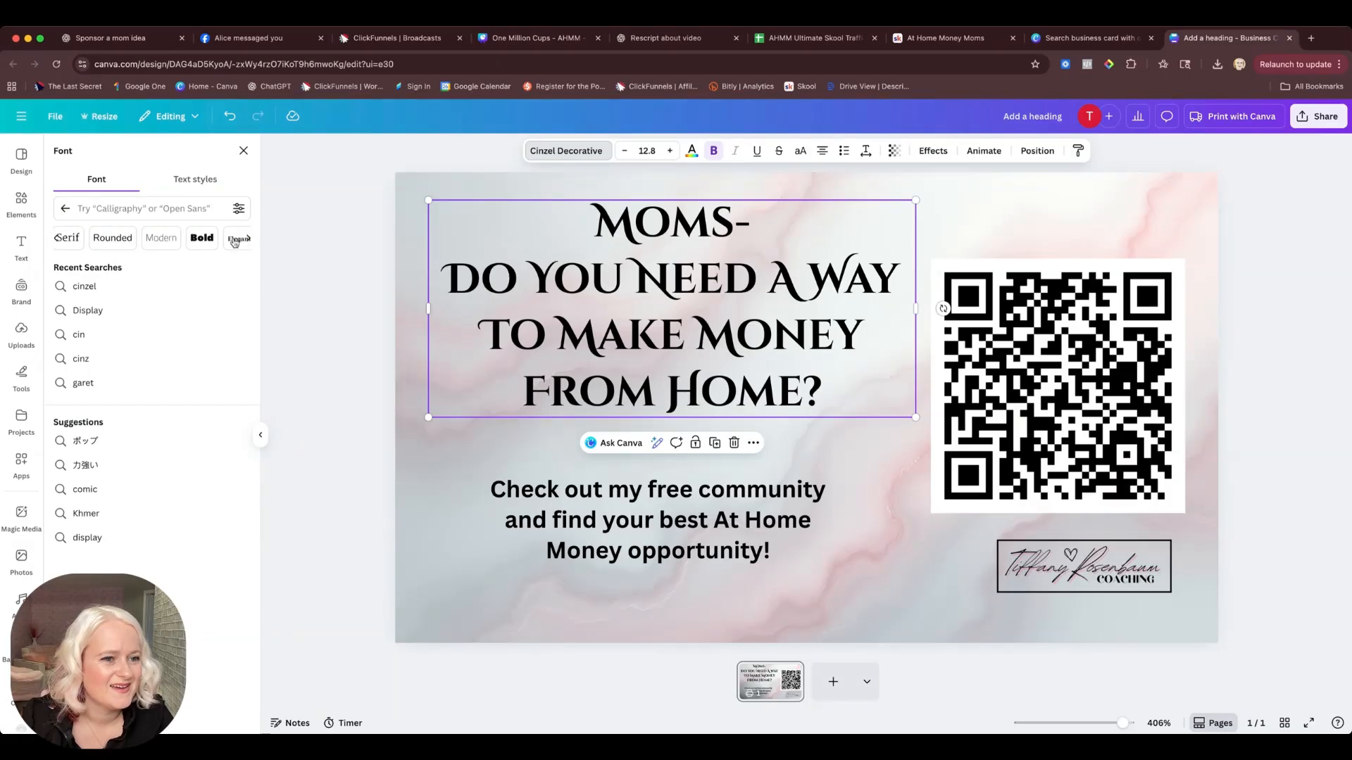
click(202, 238)
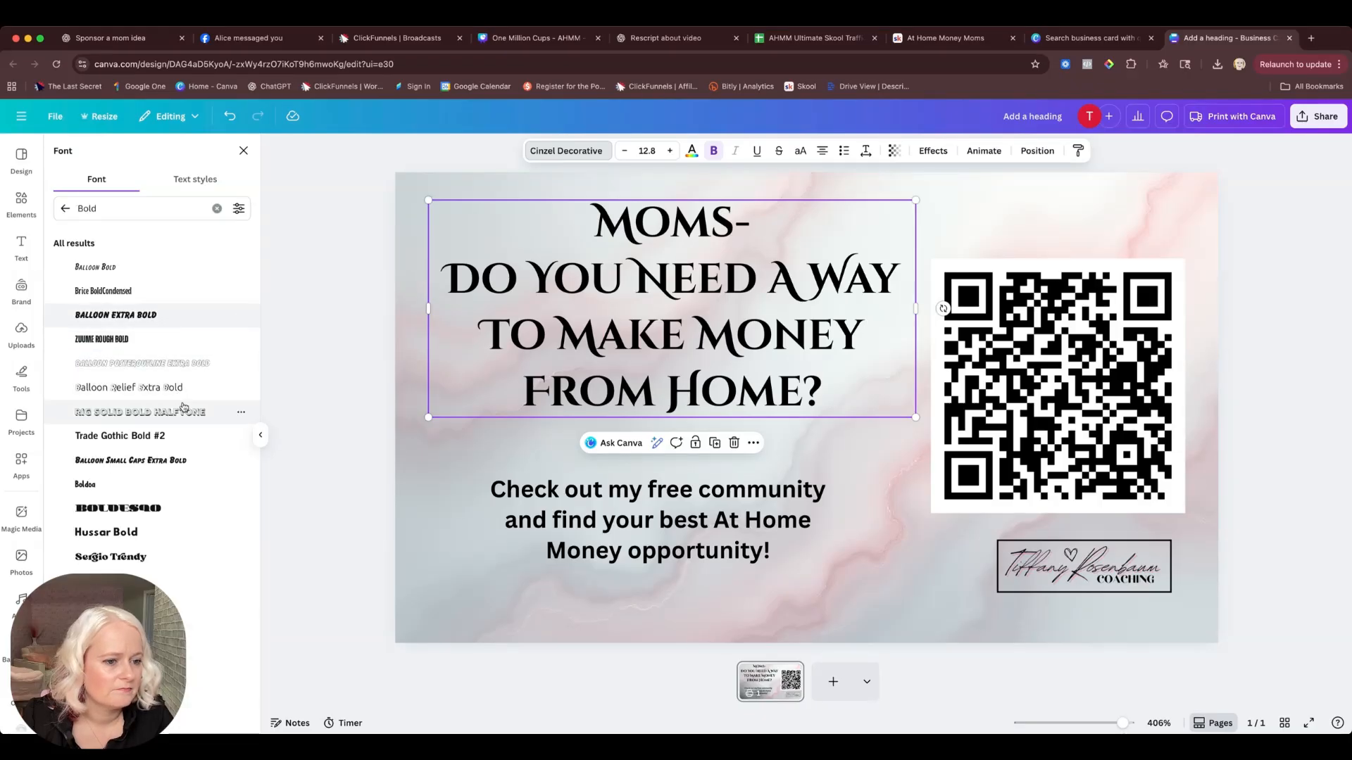
Try the Barabara and Saint George fonts on the heading.
scroll(184, 406, down, 5)
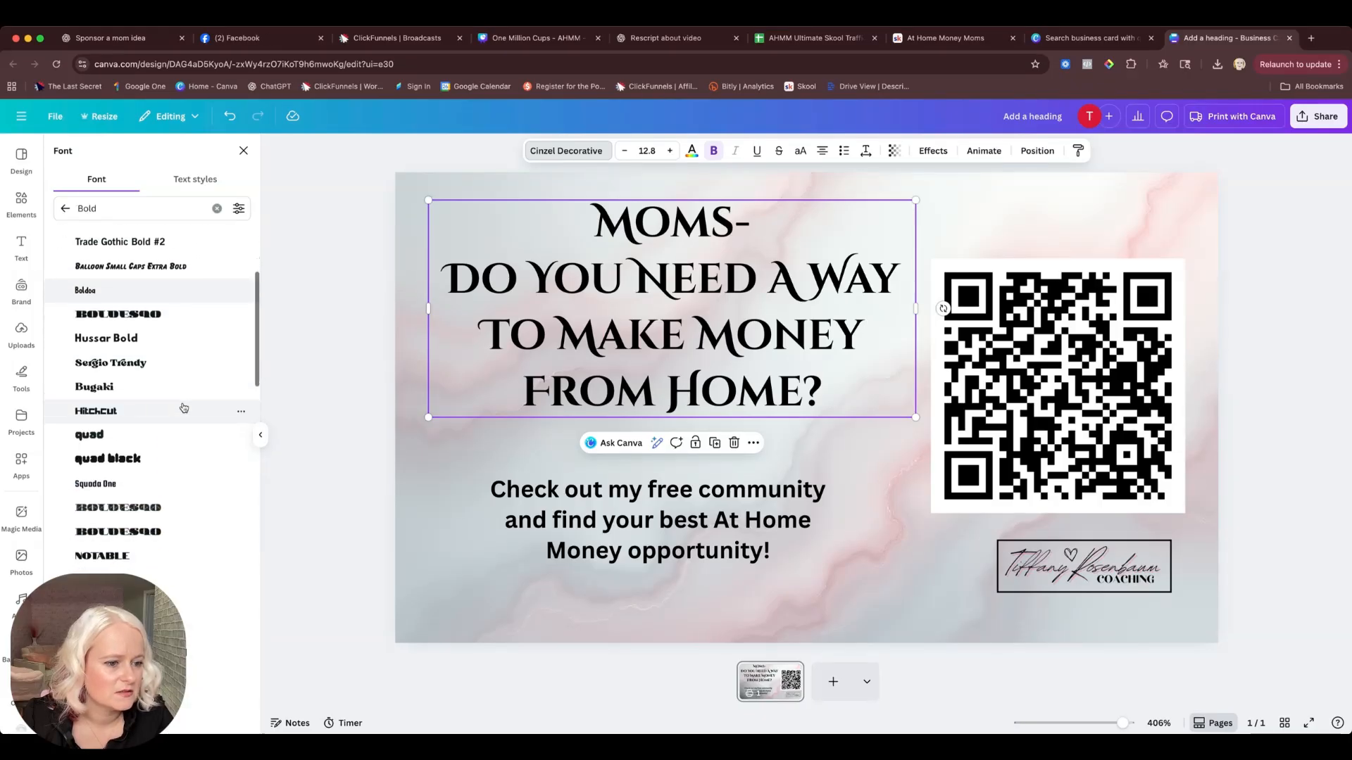
scroll(183, 408, down, 4)
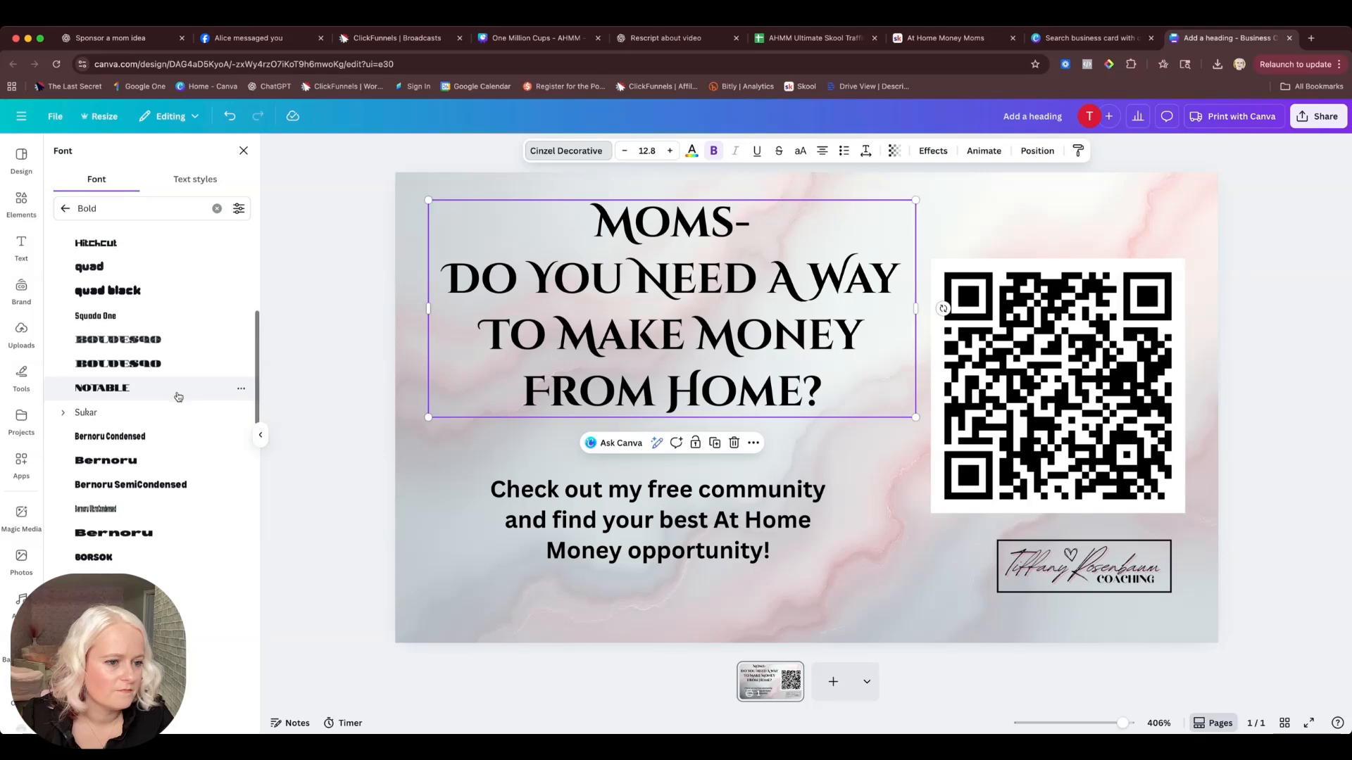
scroll(180, 408, down, 3)
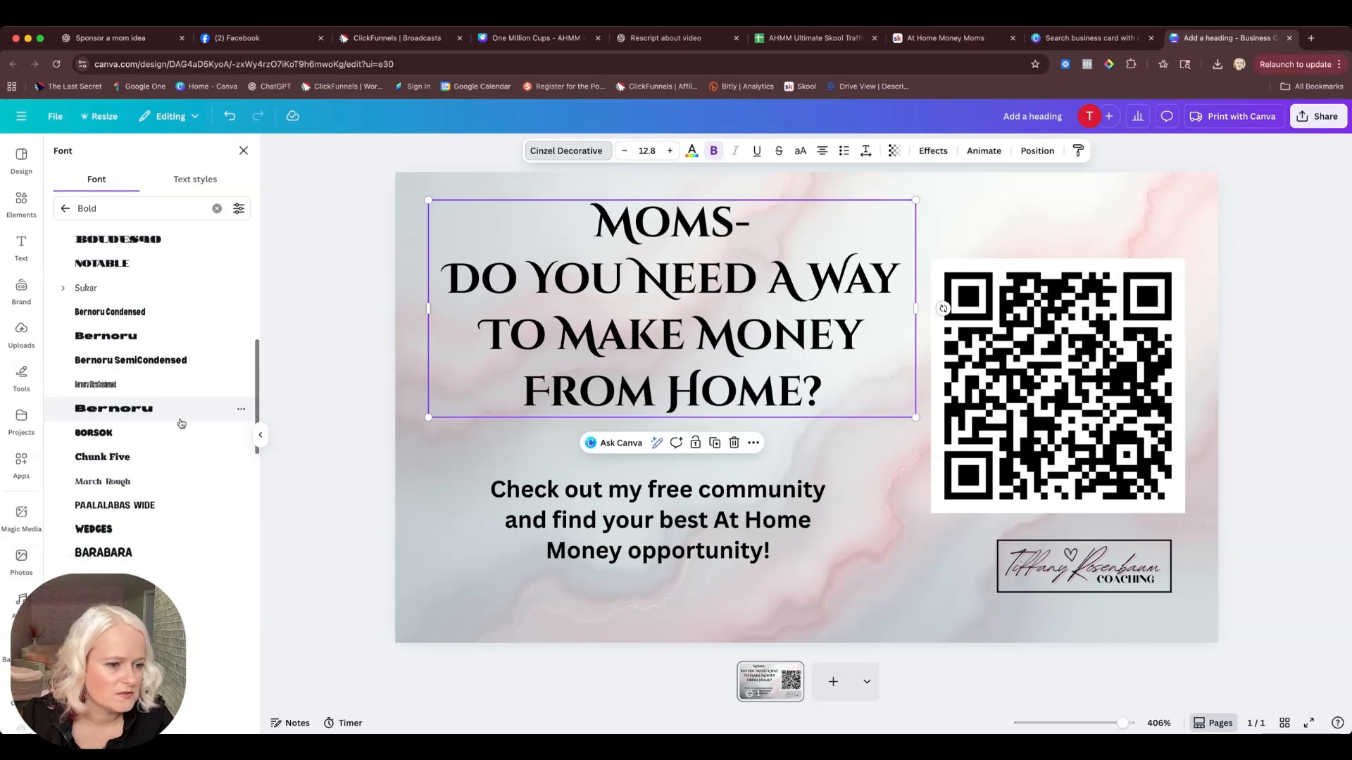
scroll(181, 423, down, 3)
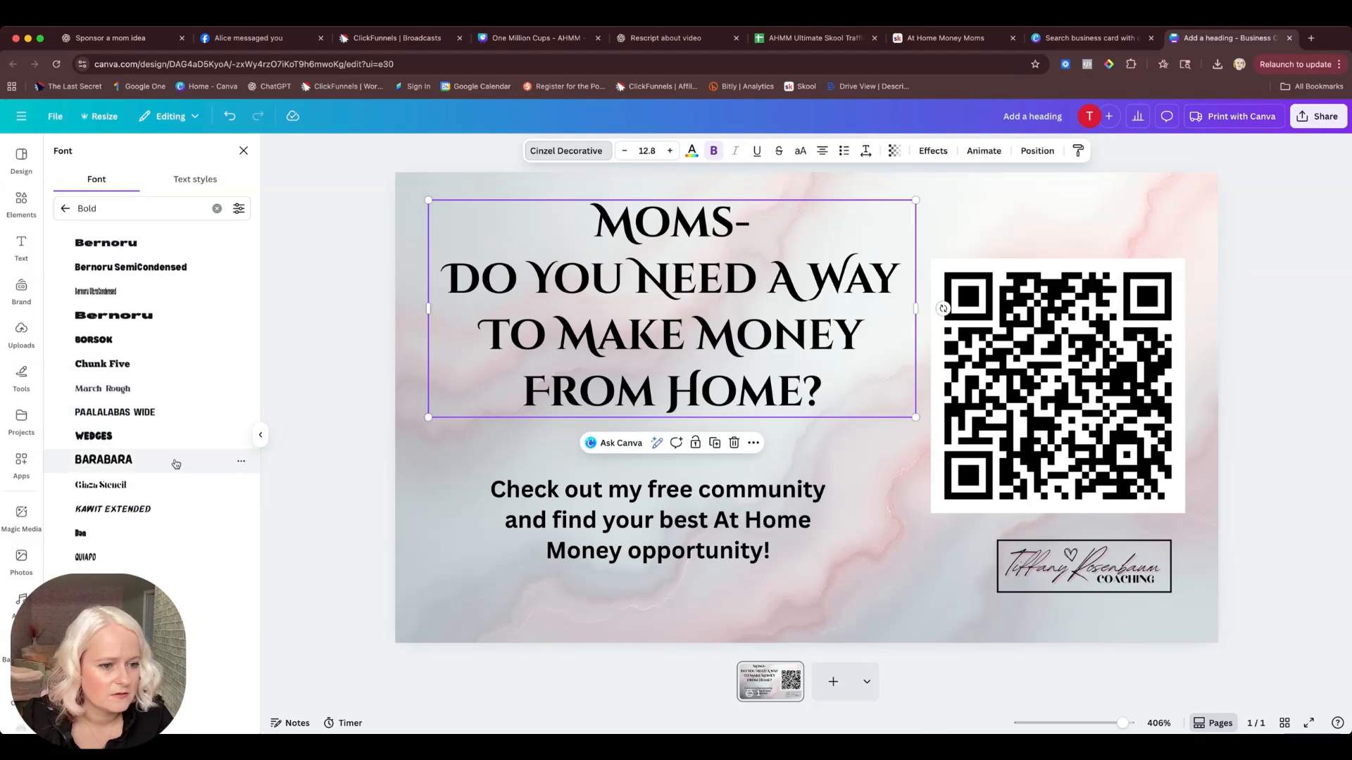
click(176, 463)
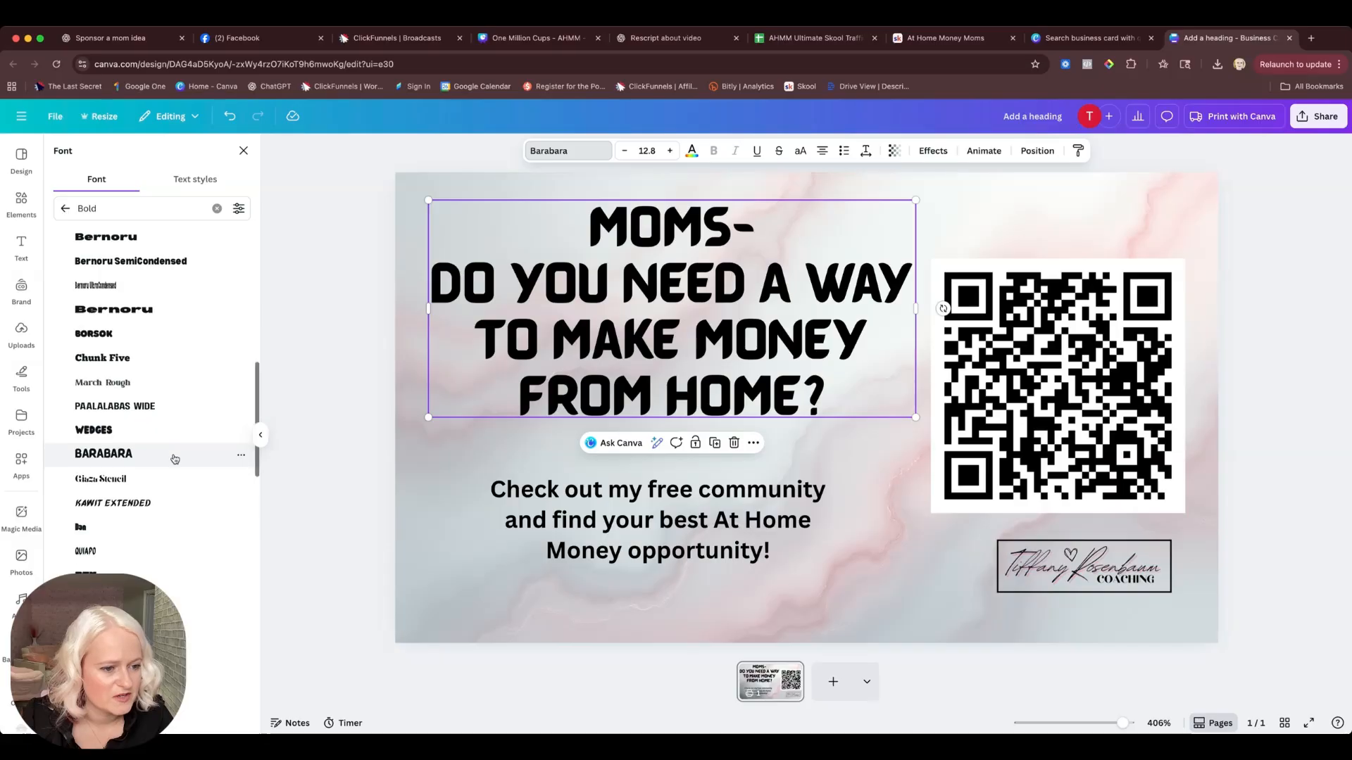
scroll(173, 454, down, 1)
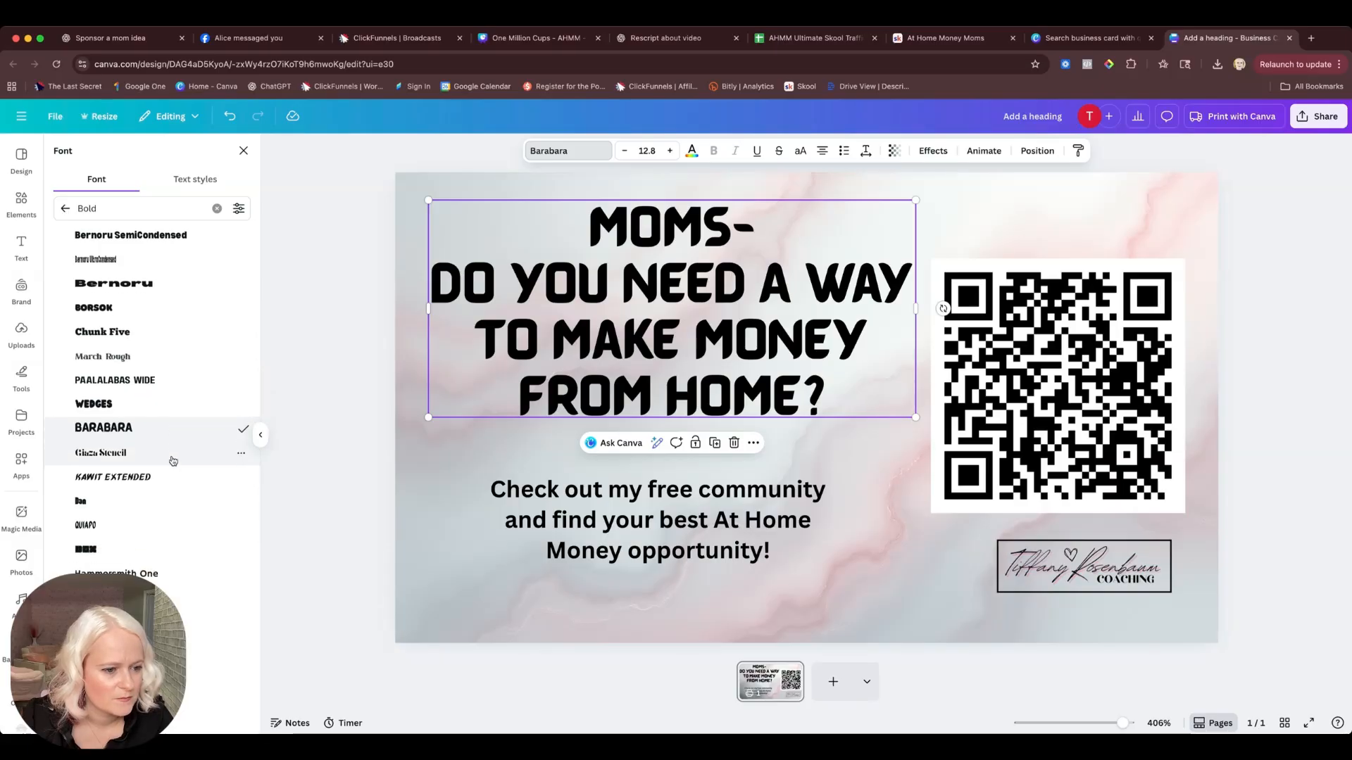
scroll(172, 460, down, 6)
click(164, 449)
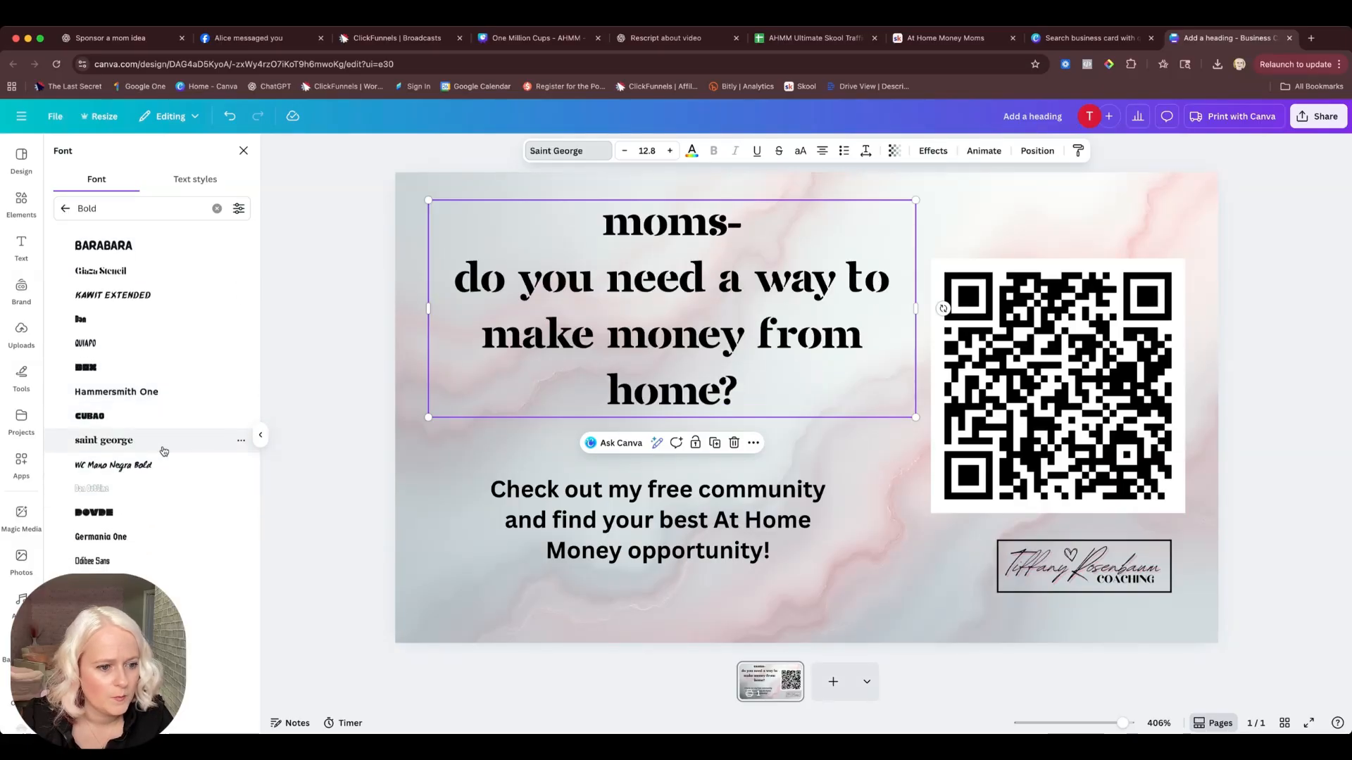
Try the Alfa Slab One and Dingos Stamp fonts on the heading.
scroll(163, 451, down, 3)
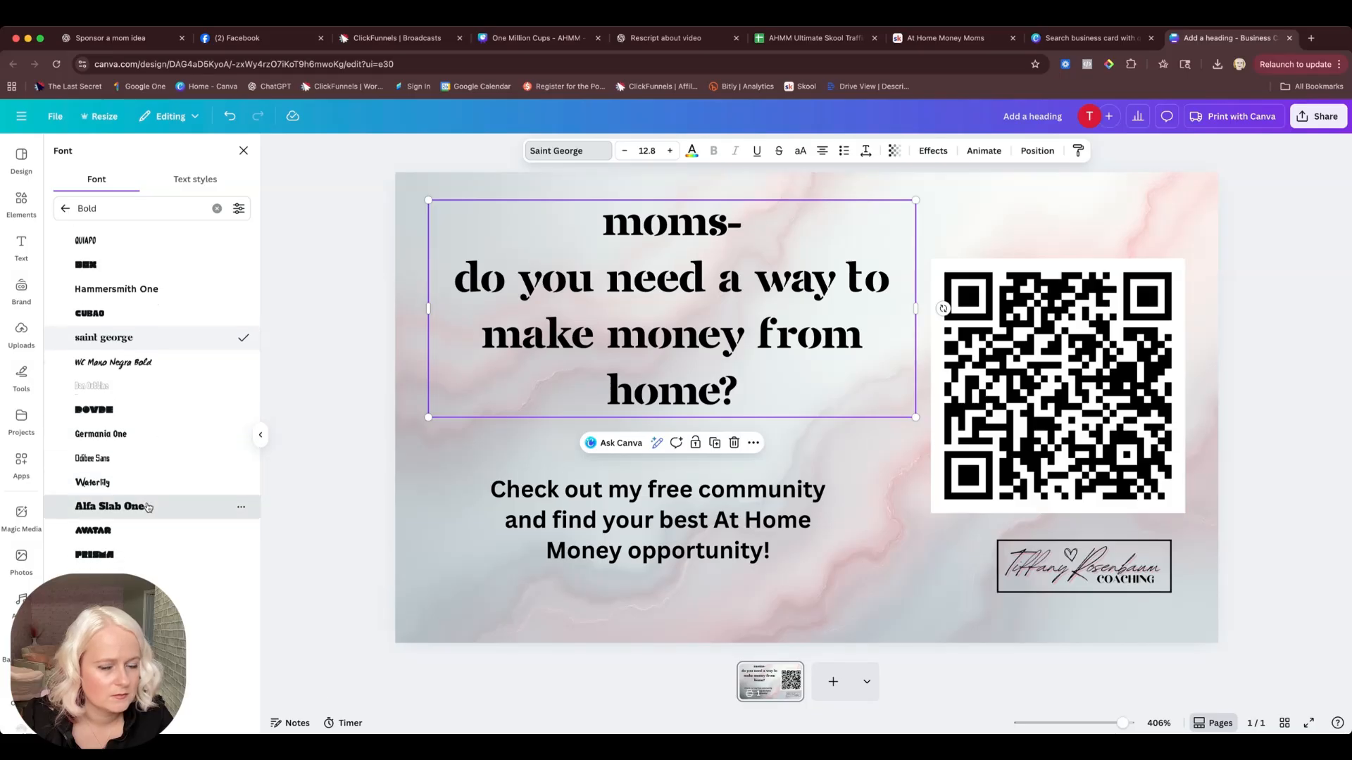
click(148, 506)
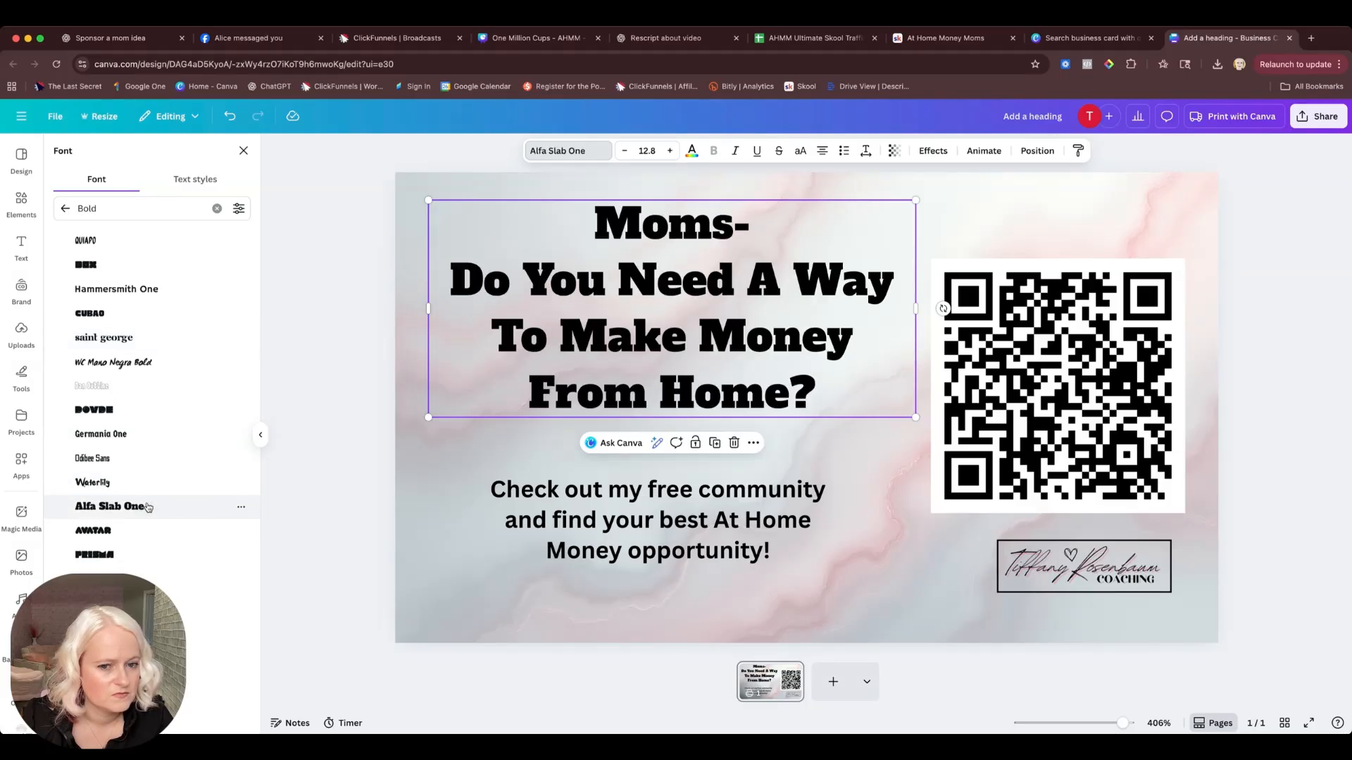
scroll(150, 505, down, 3)
click(152, 495)
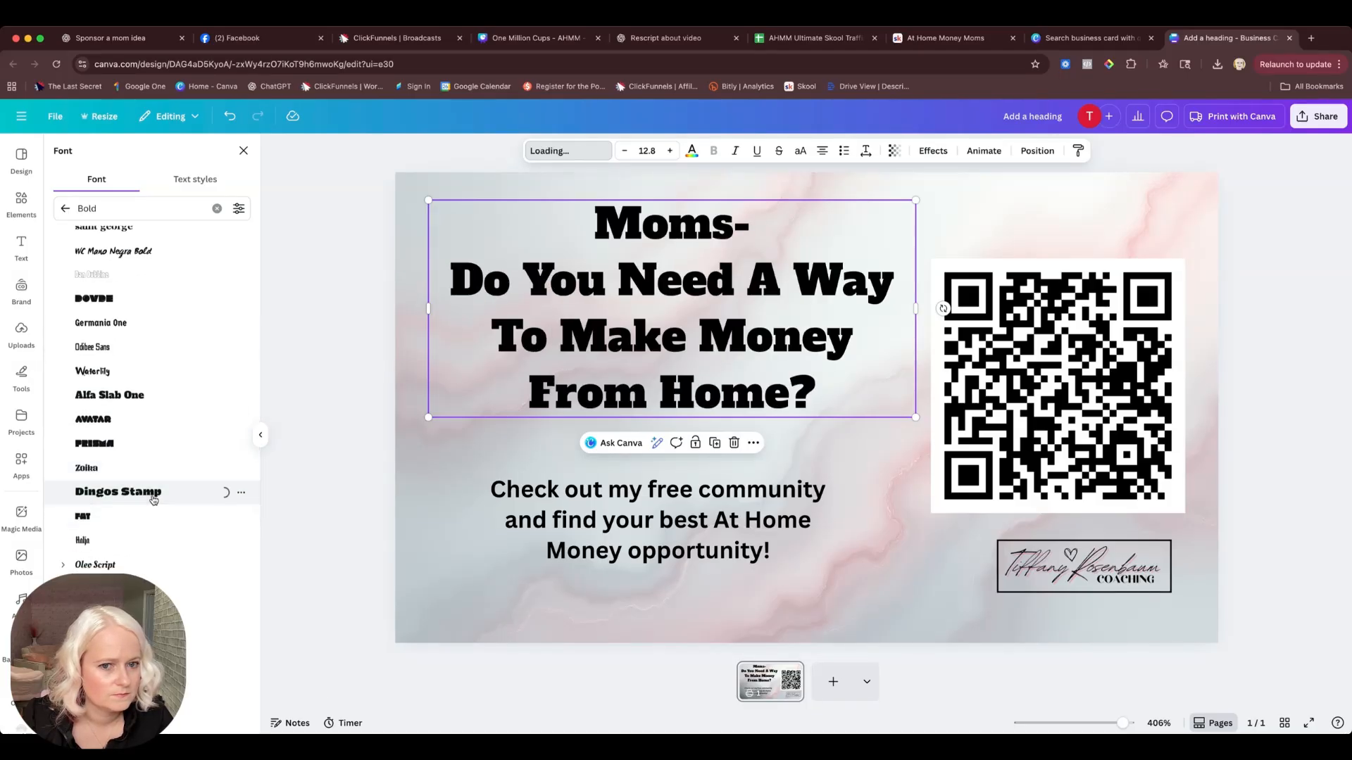
Set the heading's font to Oleo Script from the Bold fonts.
scroll(153, 499, down, 3)
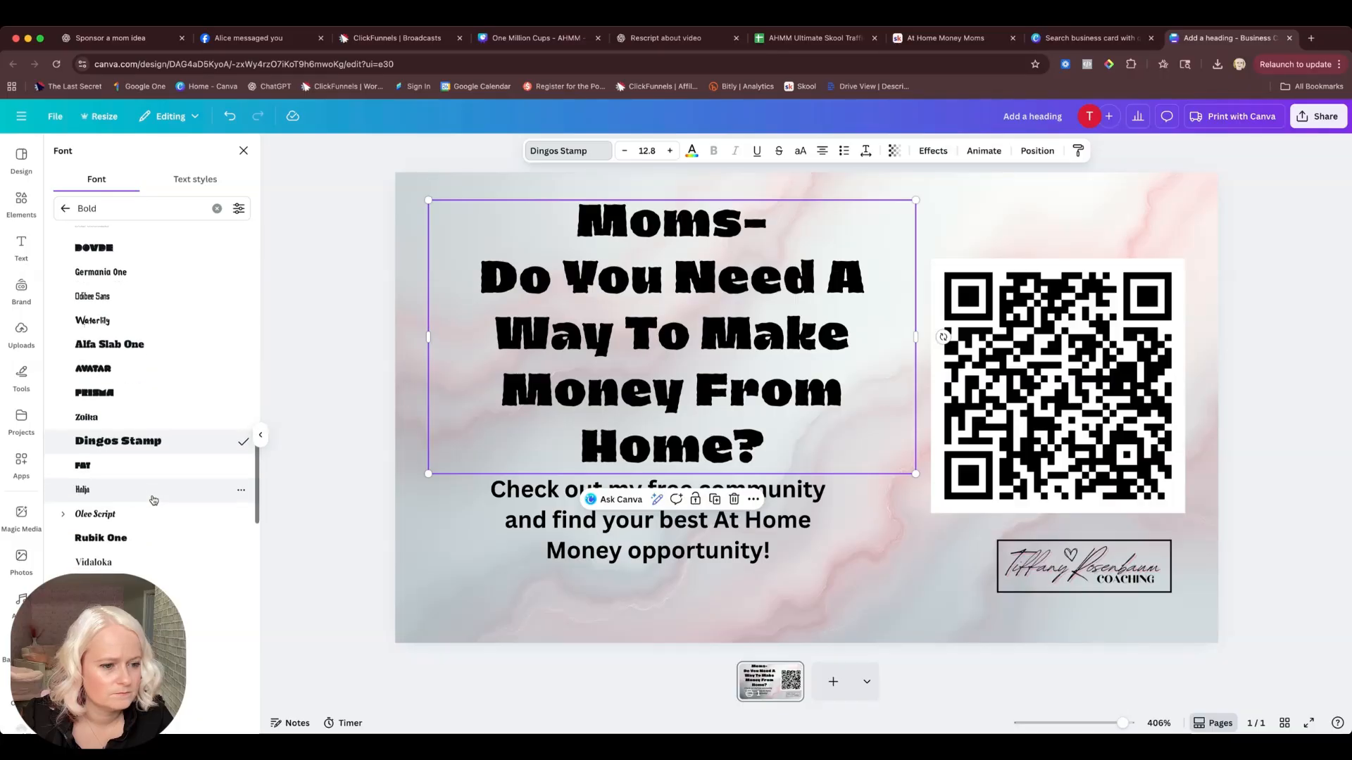
click(154, 478)
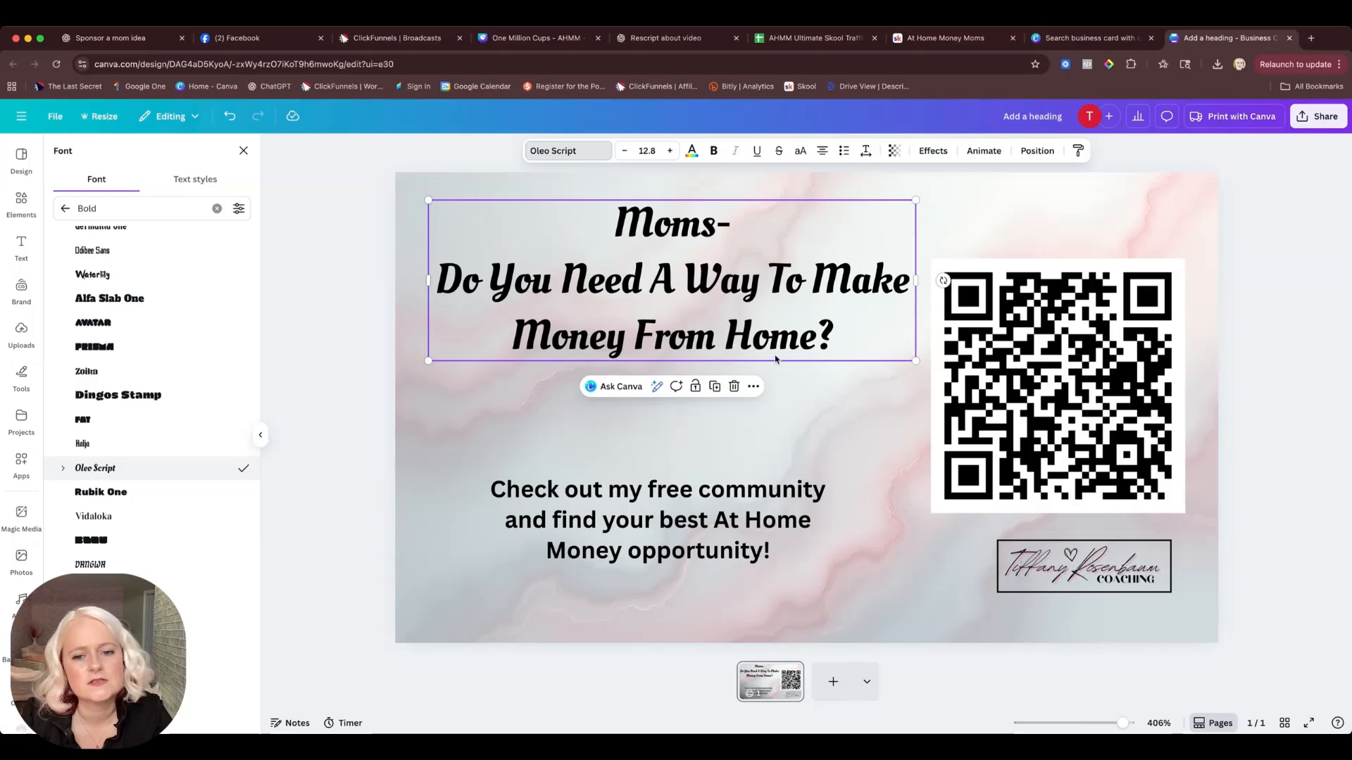
click(828, 419)
Apply a Shadow effect to the heading, with the shadow colored white and its transparency set to 100.
click(774, 292)
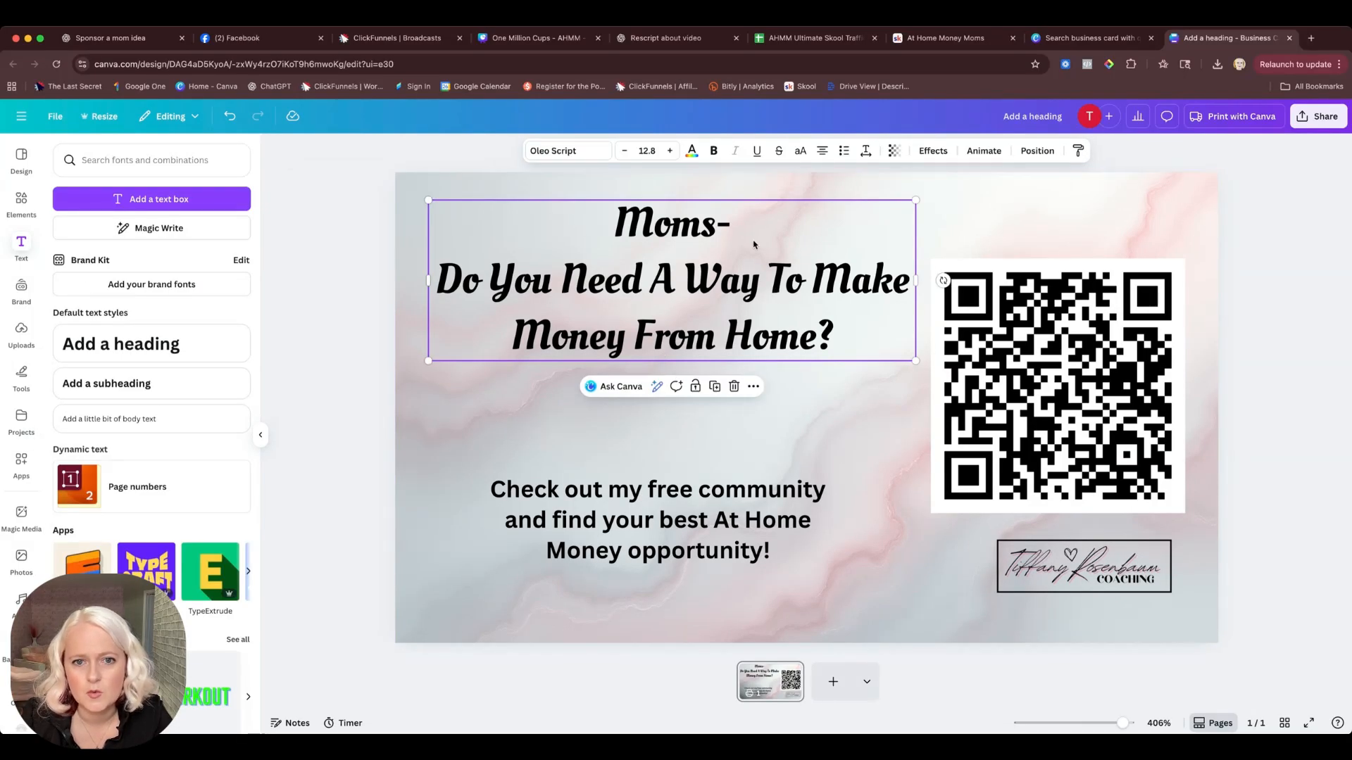
click(945, 155)
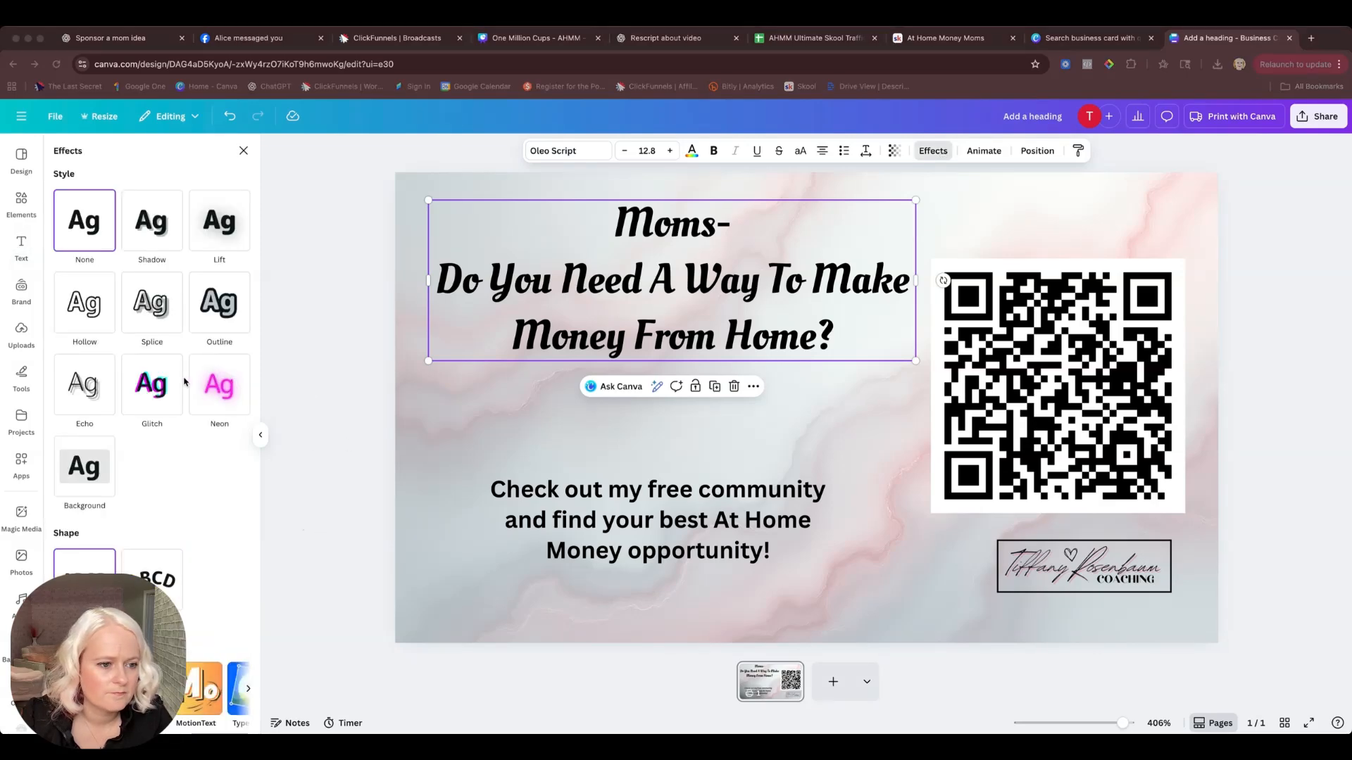
click(147, 223)
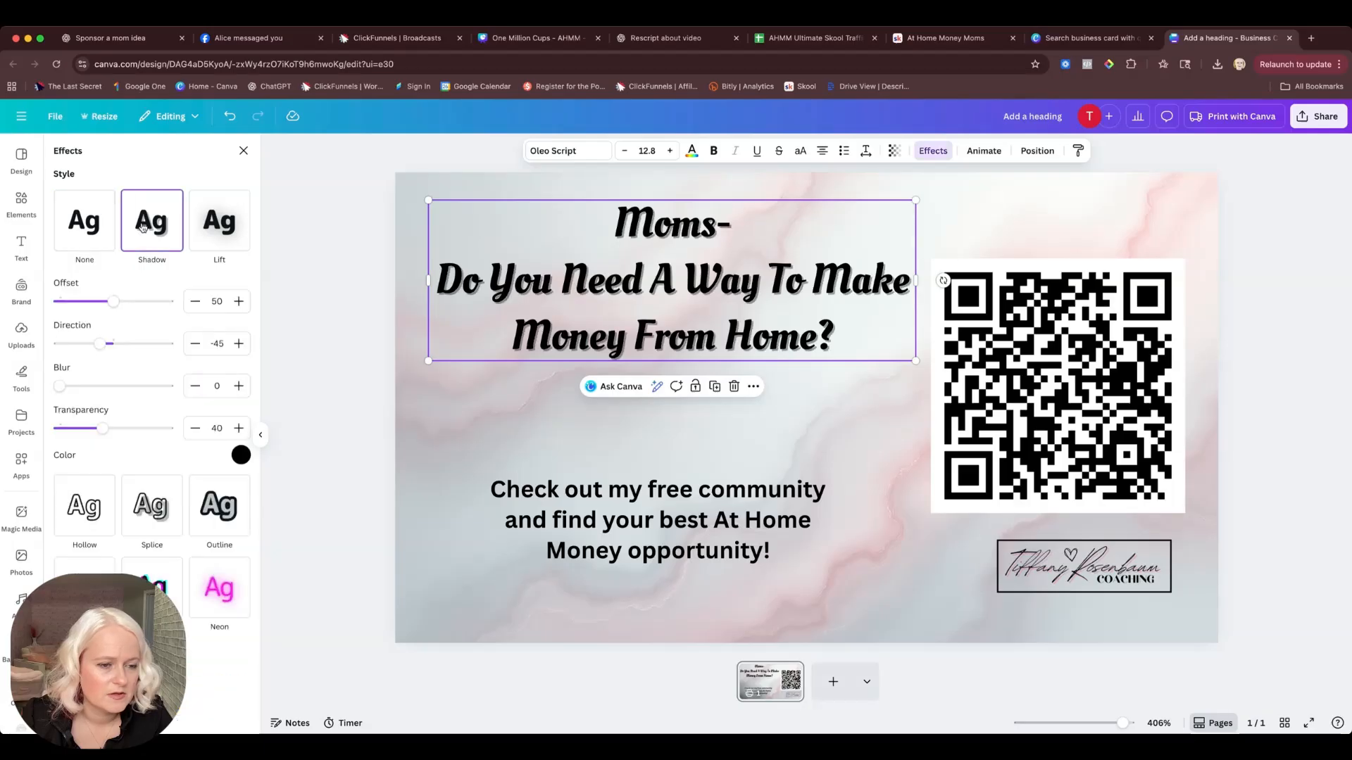
click(241, 456)
click(158, 514)
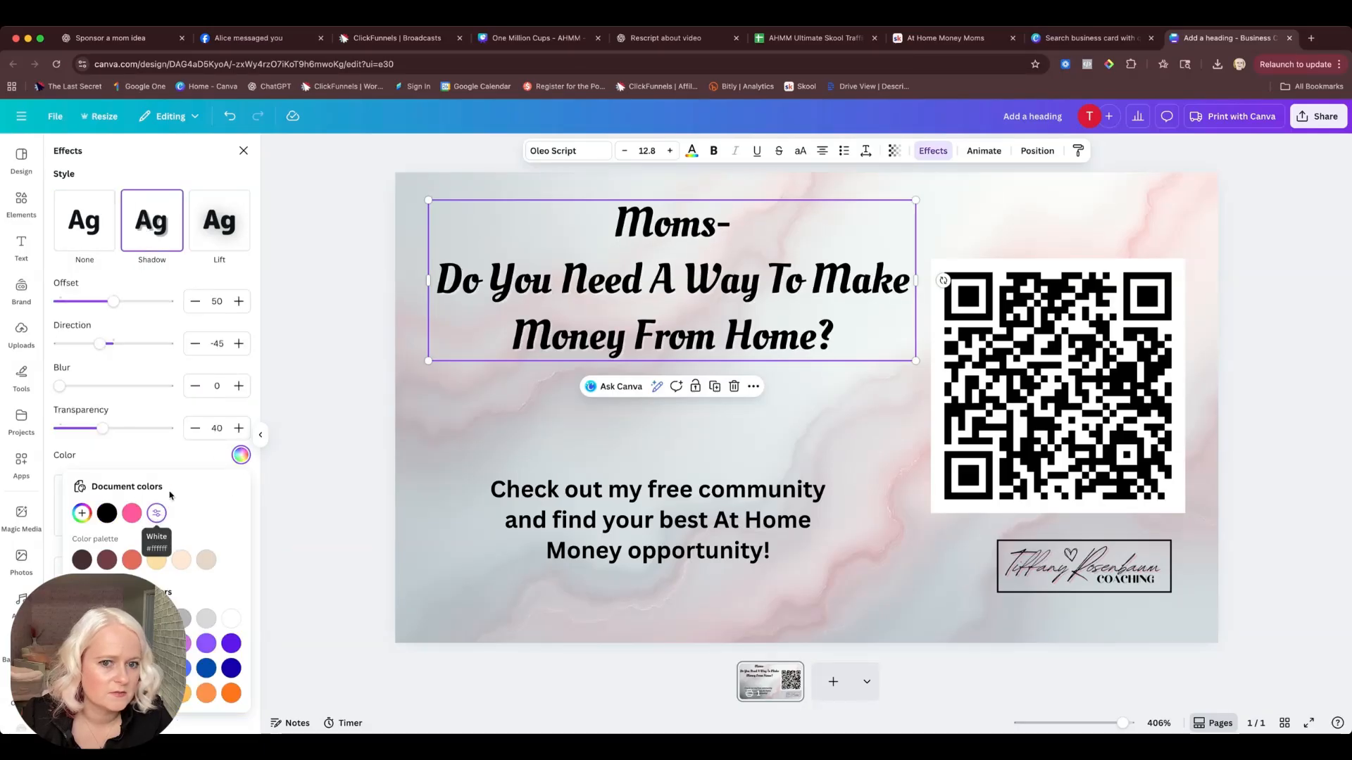
drag(102, 428, 167, 428)
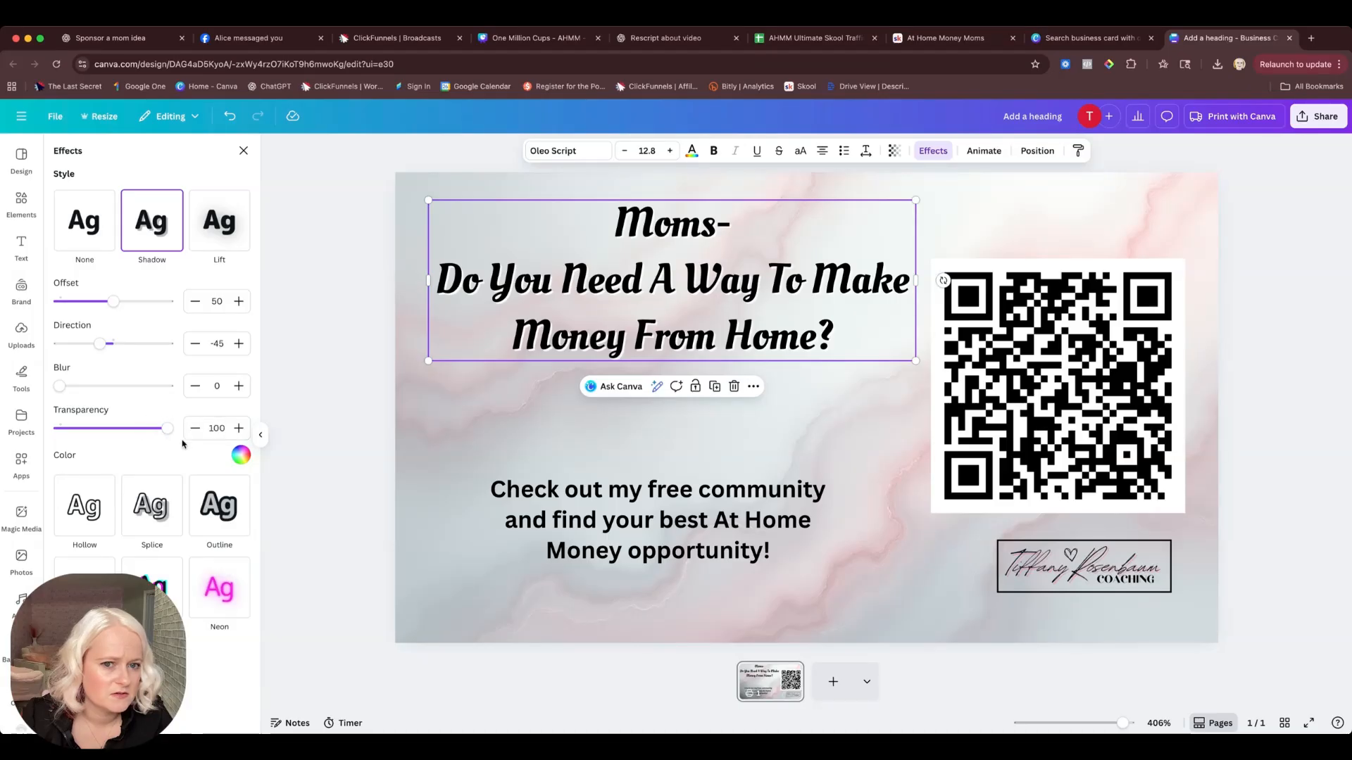
Move the heading slightly lower on the card.
click(455, 412)
drag(645, 296, 643, 322)
click(702, 444)
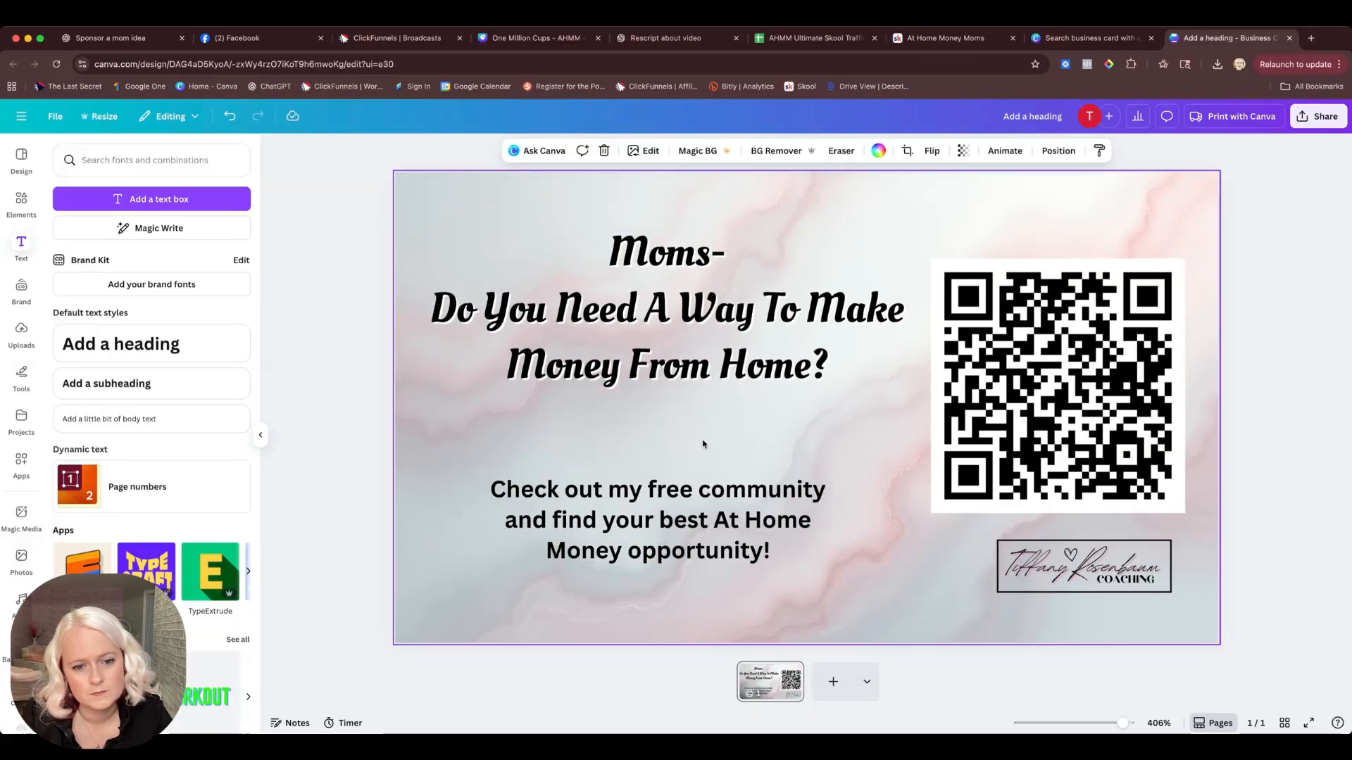
Set the subheading's font to Vidaloka and move the text slightly up toward the heading.
click(672, 495)
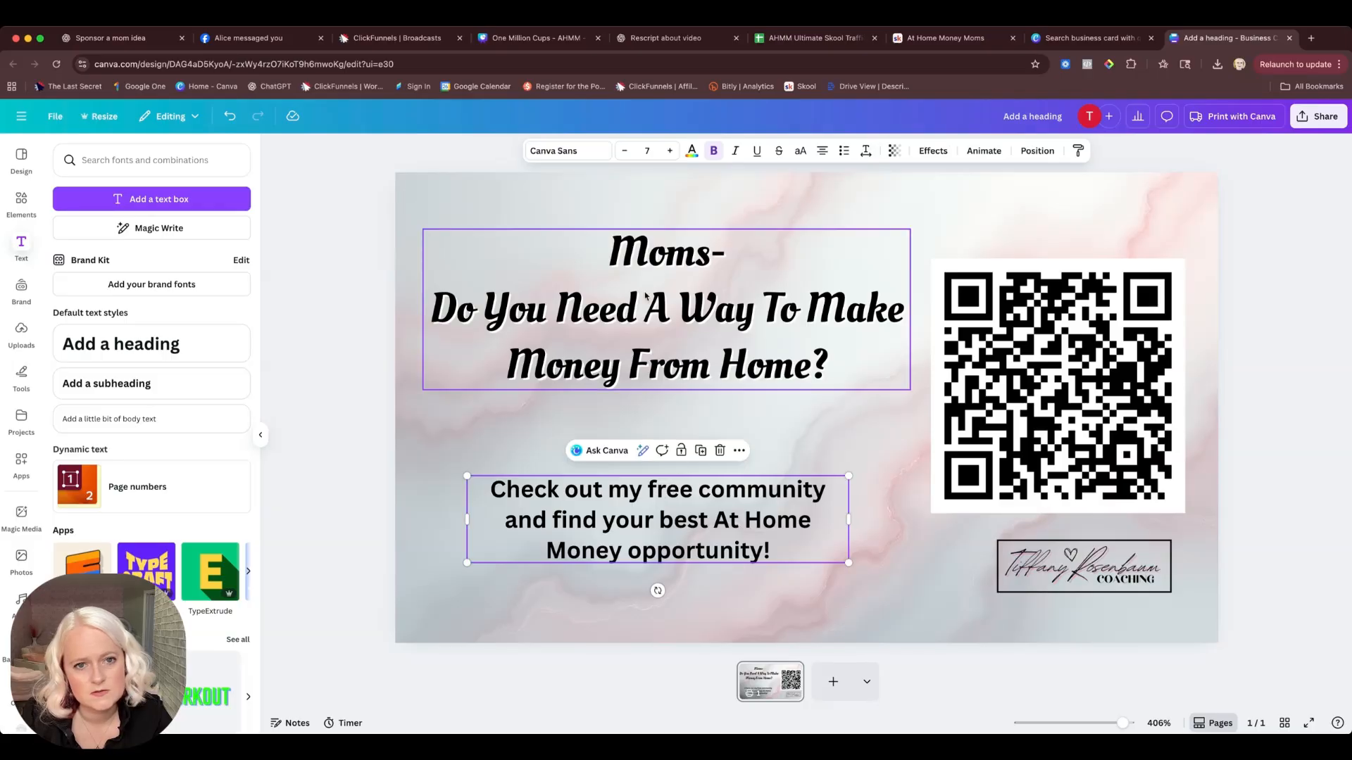
click(592, 156)
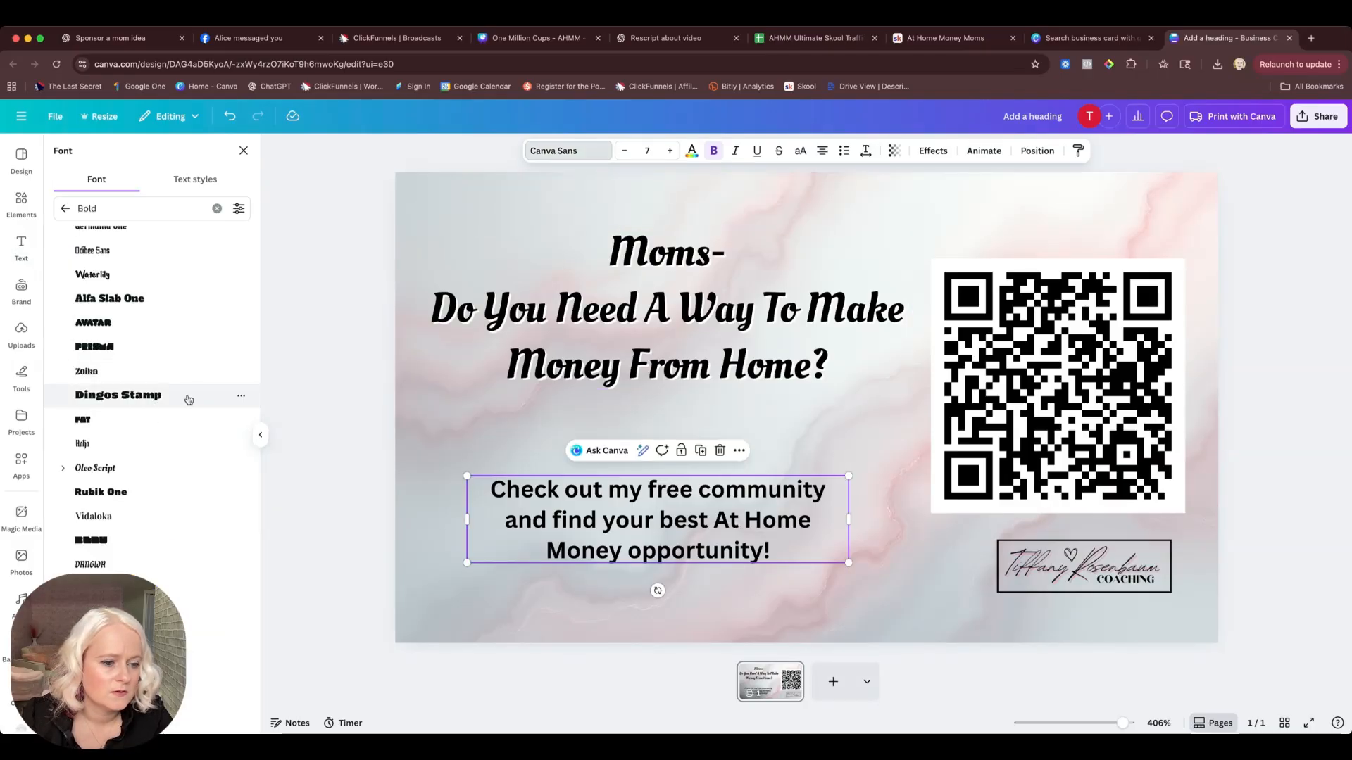
click(109, 520)
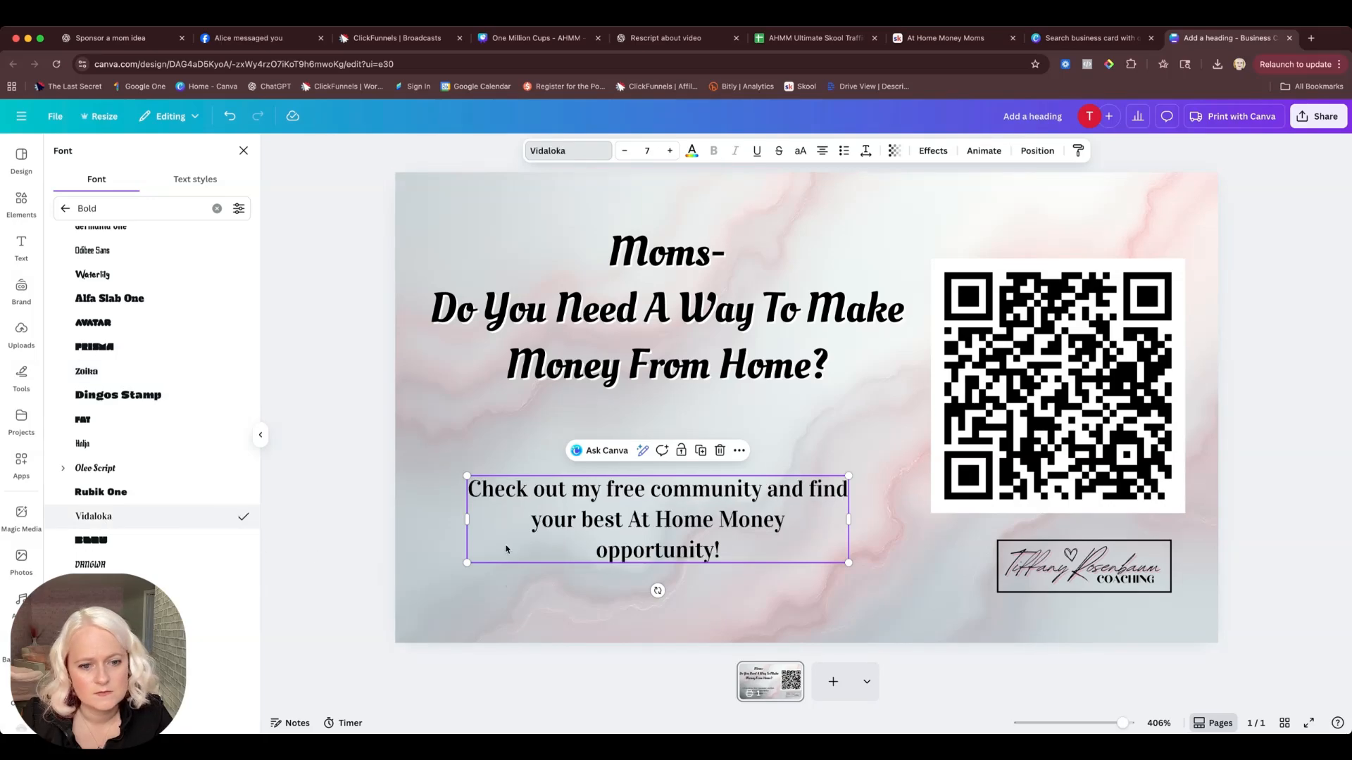
drag(643, 535, 690, 523)
click(737, 596)
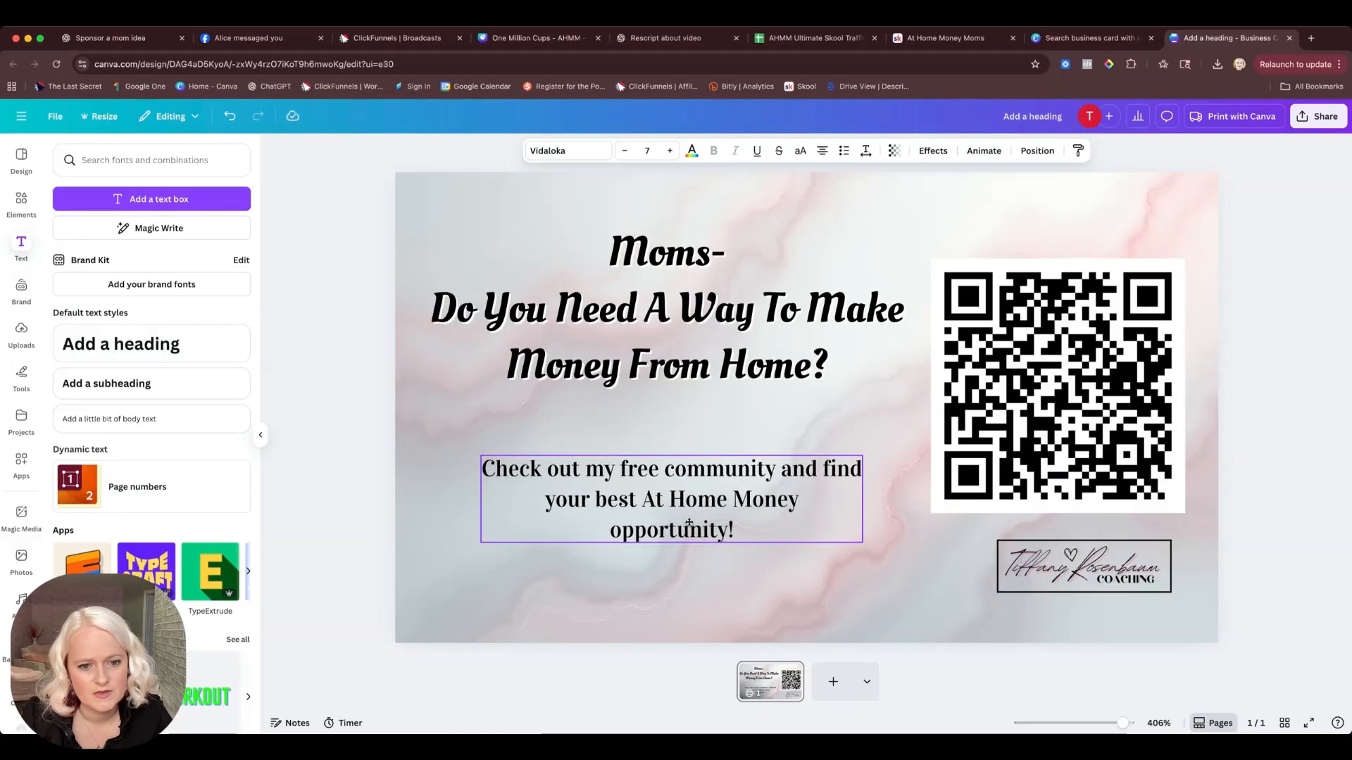
click(437, 420)
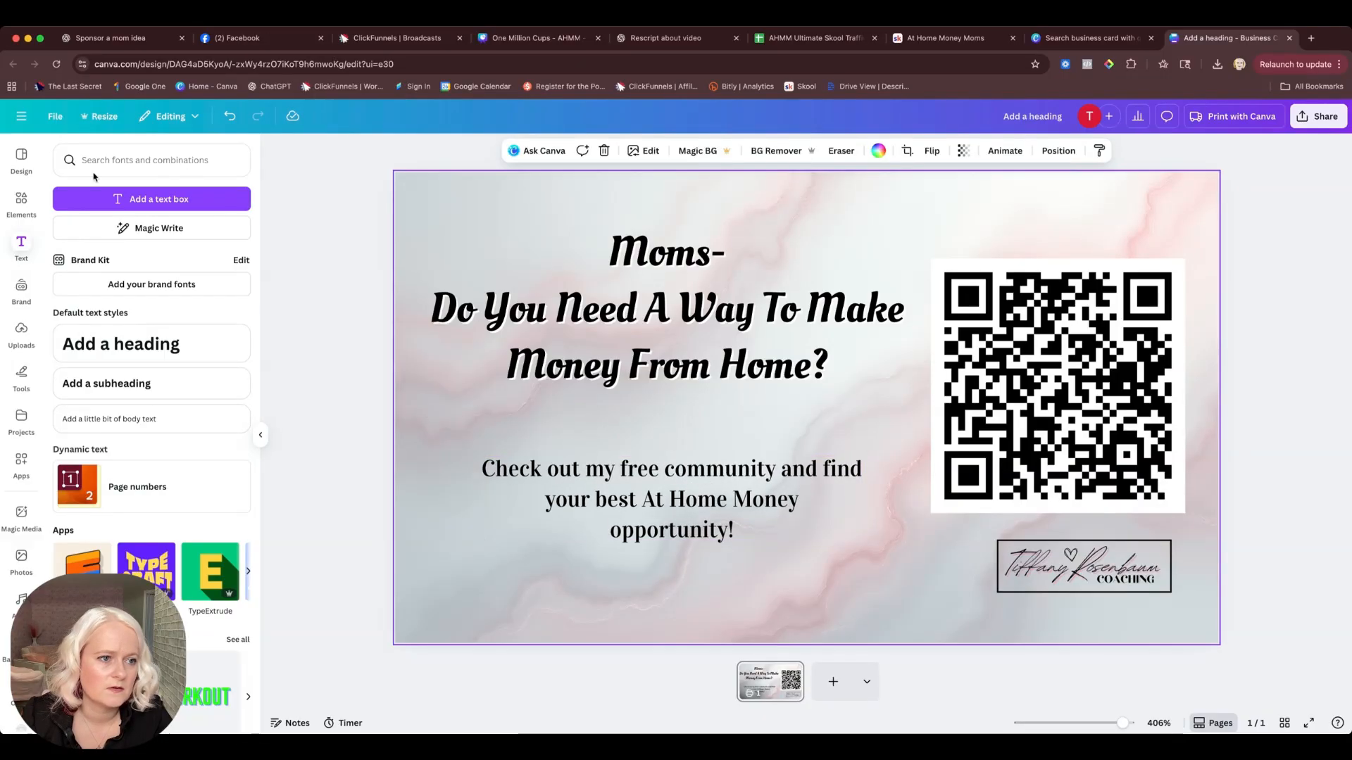
Search the design elements for "divider".
click(22, 201)
click(123, 160)
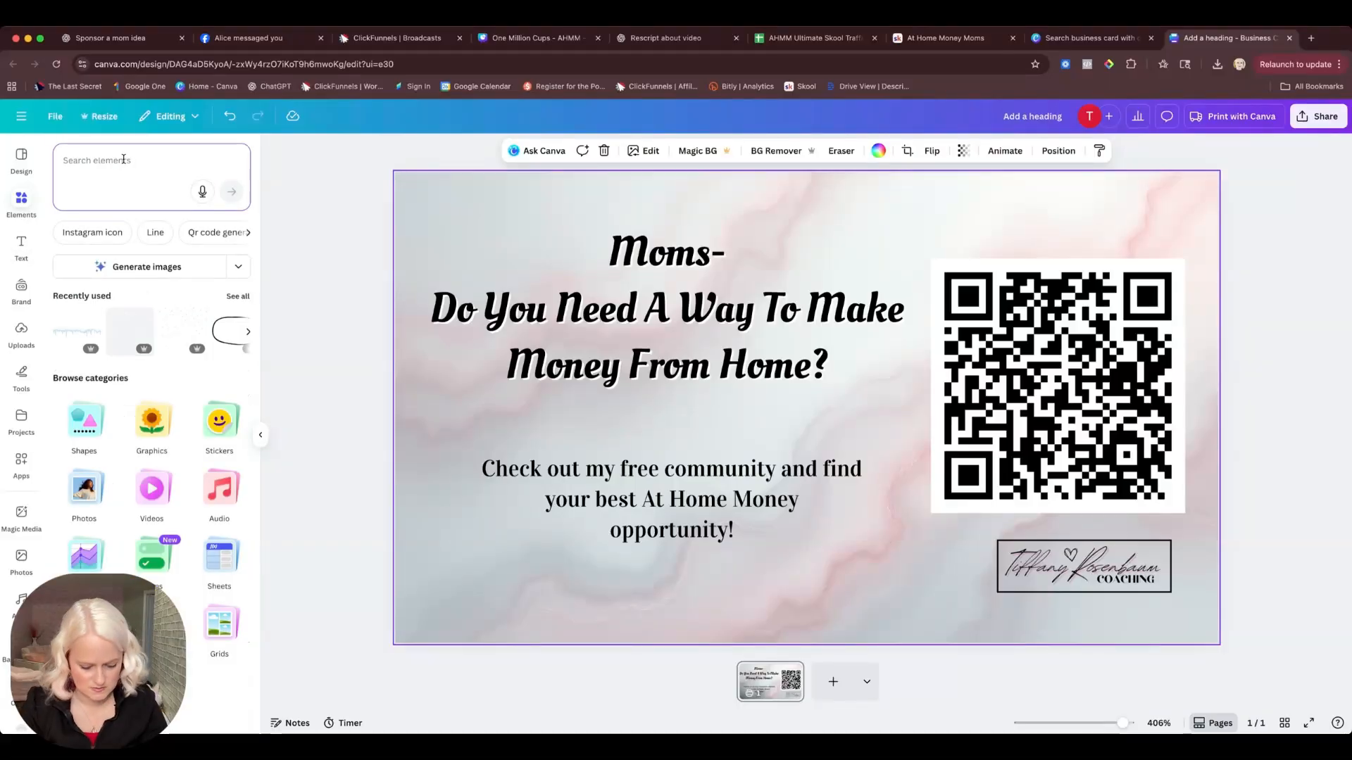
text(divider)
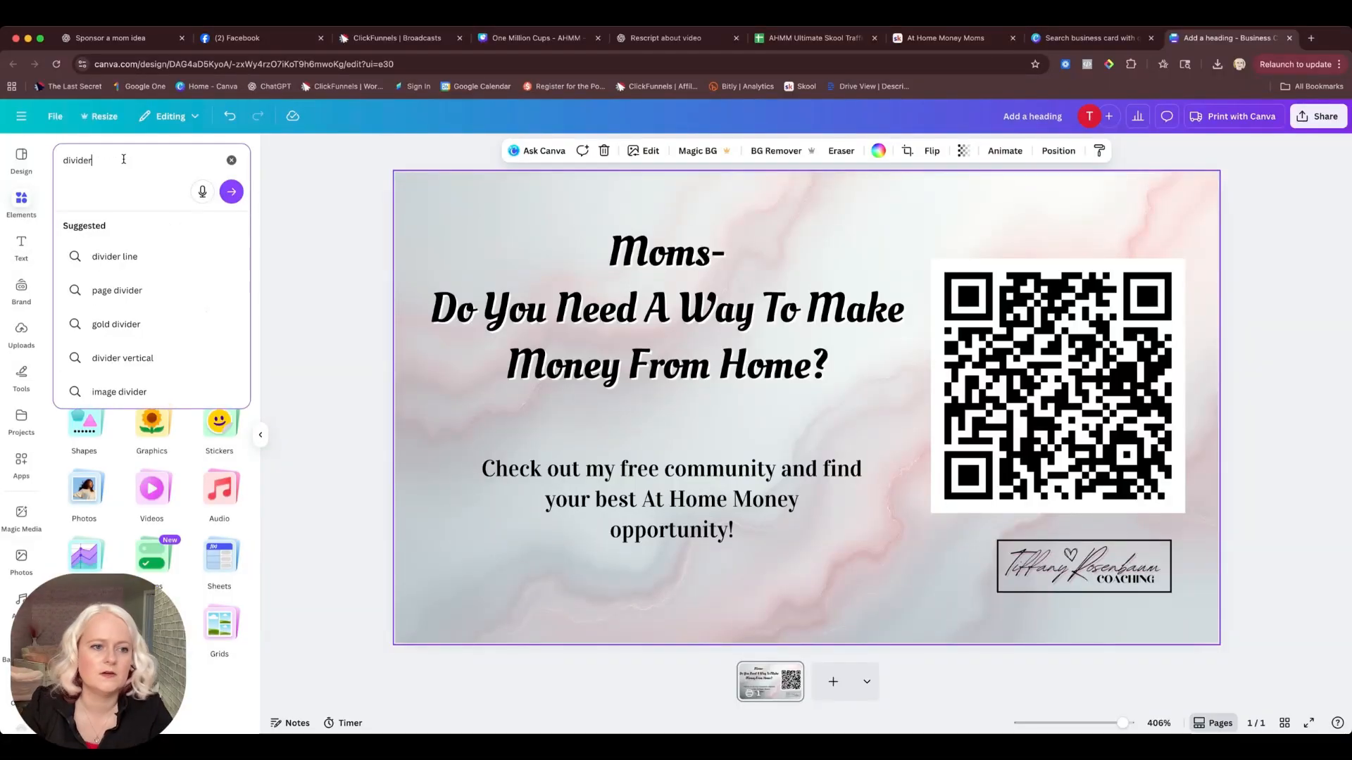
key(Return)
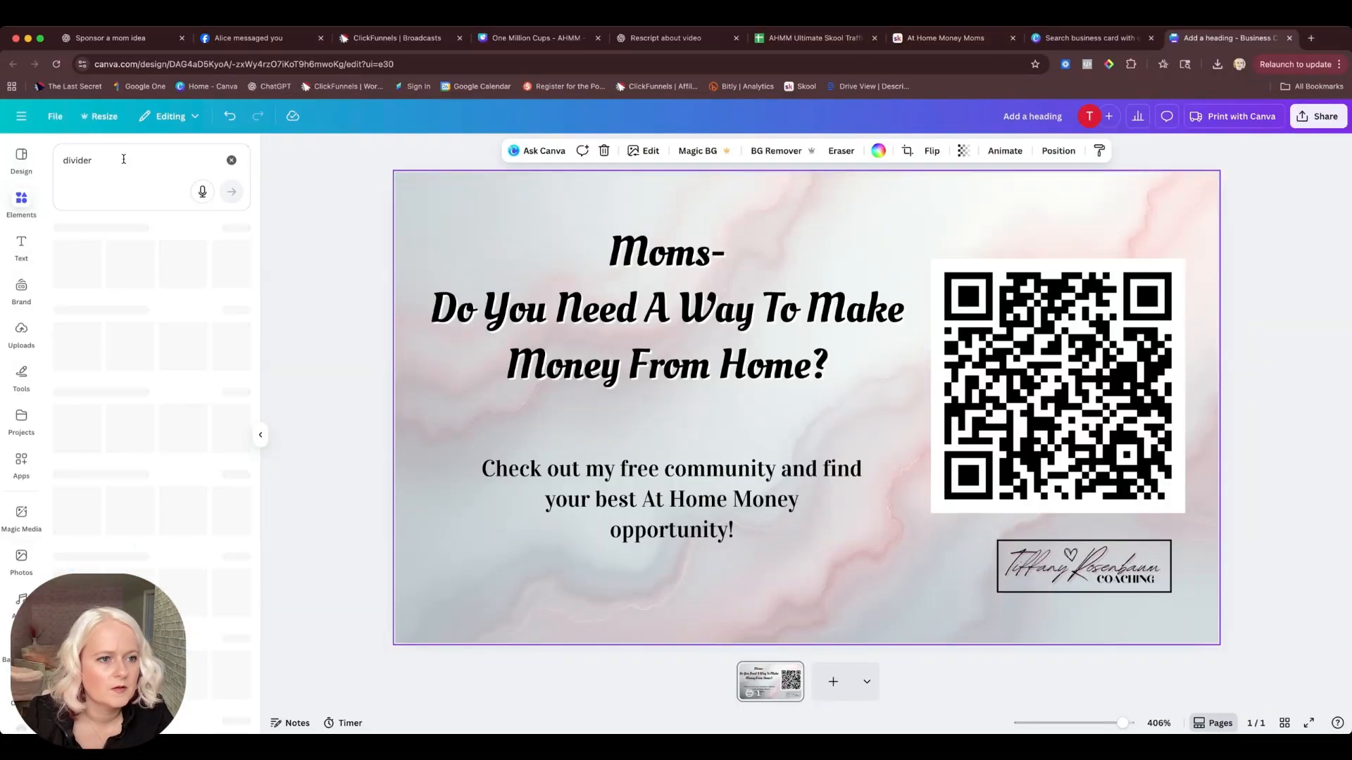
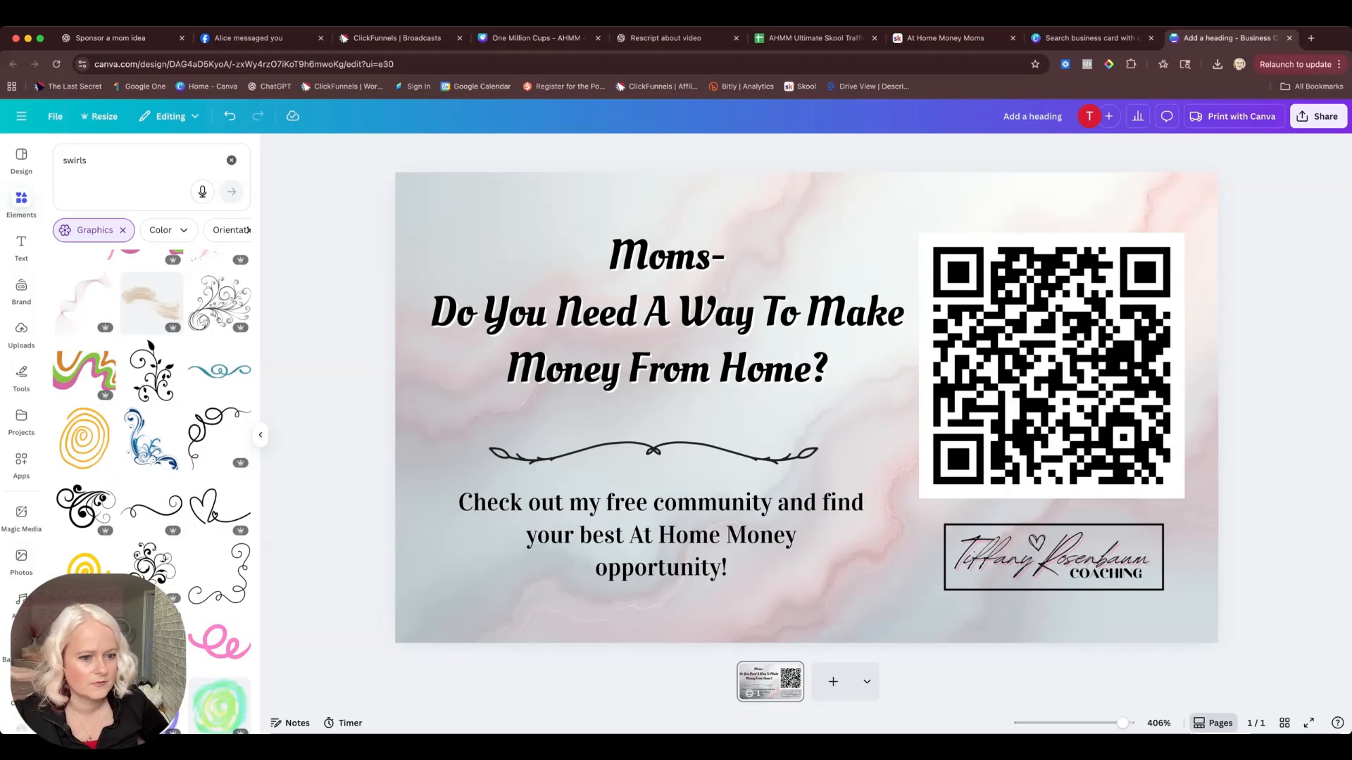
Replace the thin leafy divider with the ornate scroll divider, placed between the heading and the subheading.
click(675, 451)
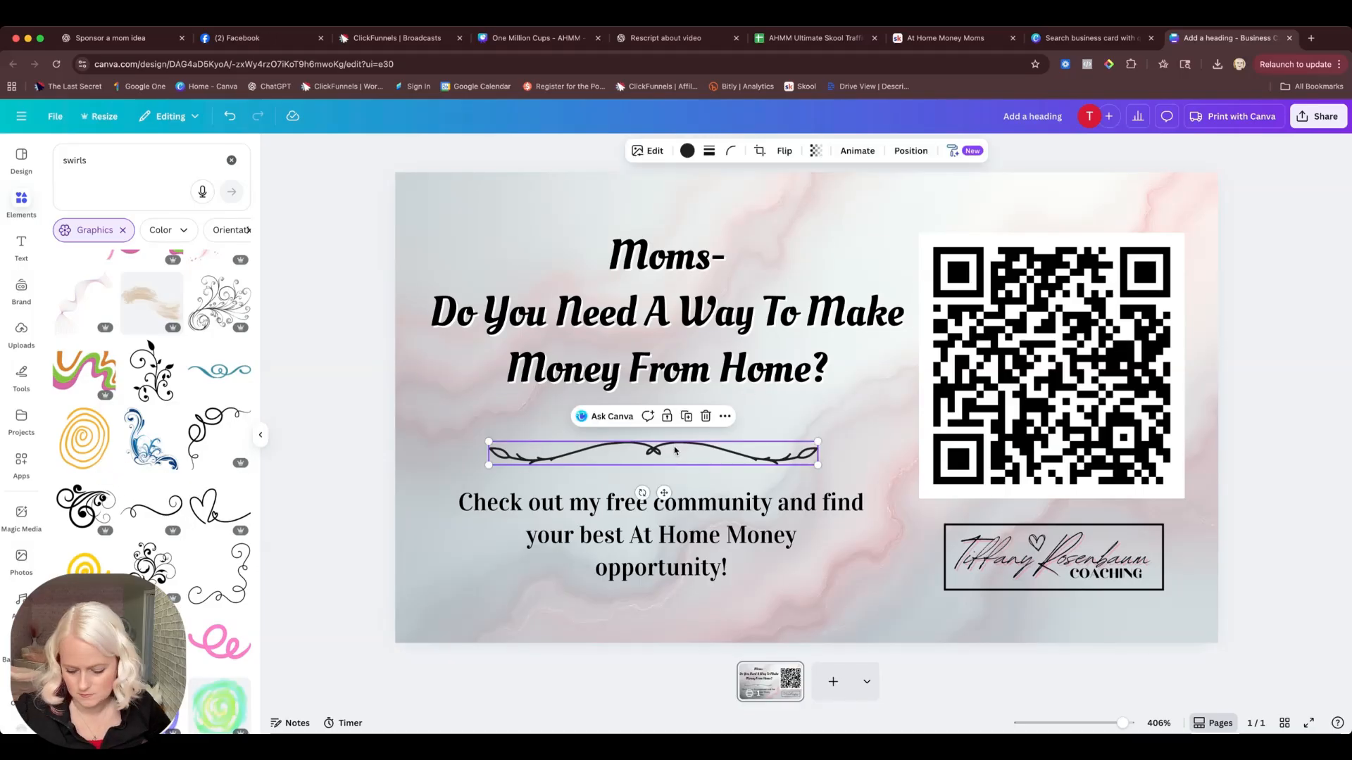
key(Delete)
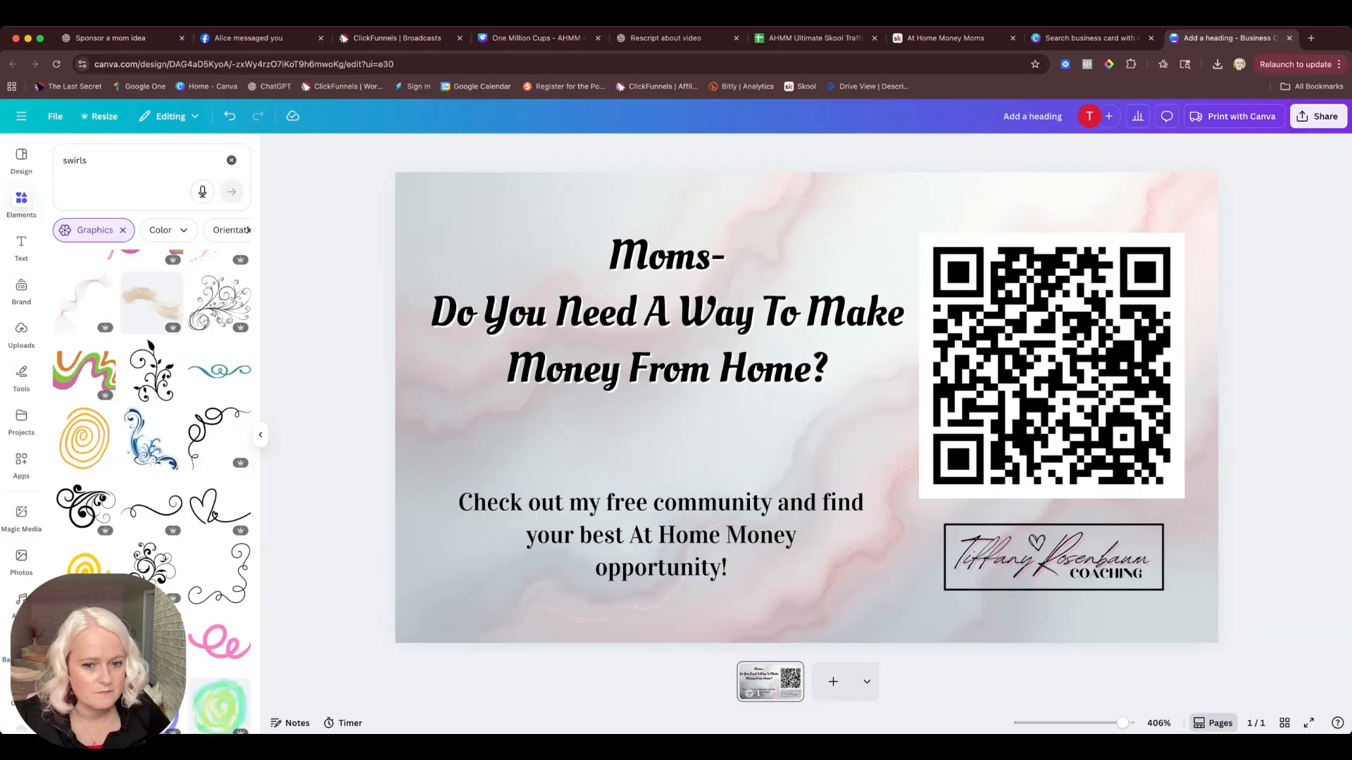
key(ctrl+z)
drag(825, 421, 677, 449)
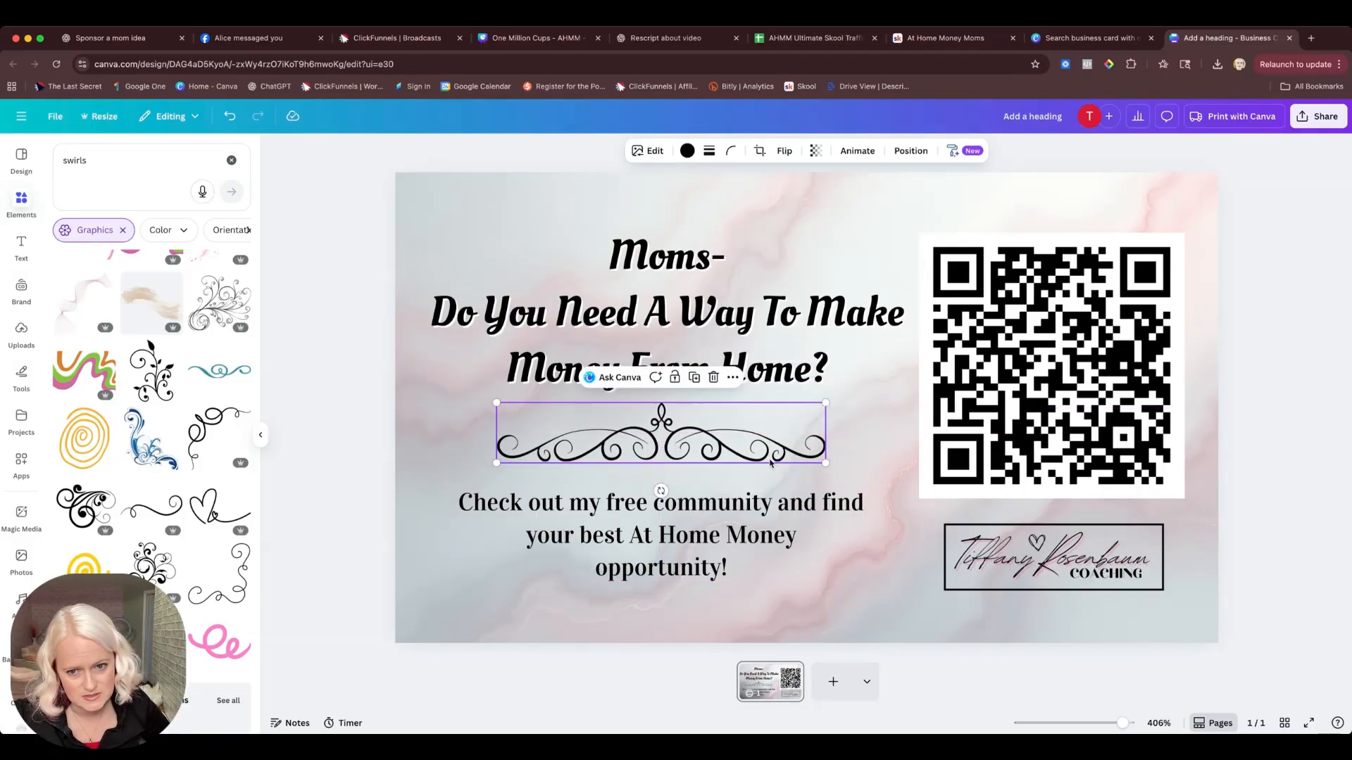
click(840, 466)
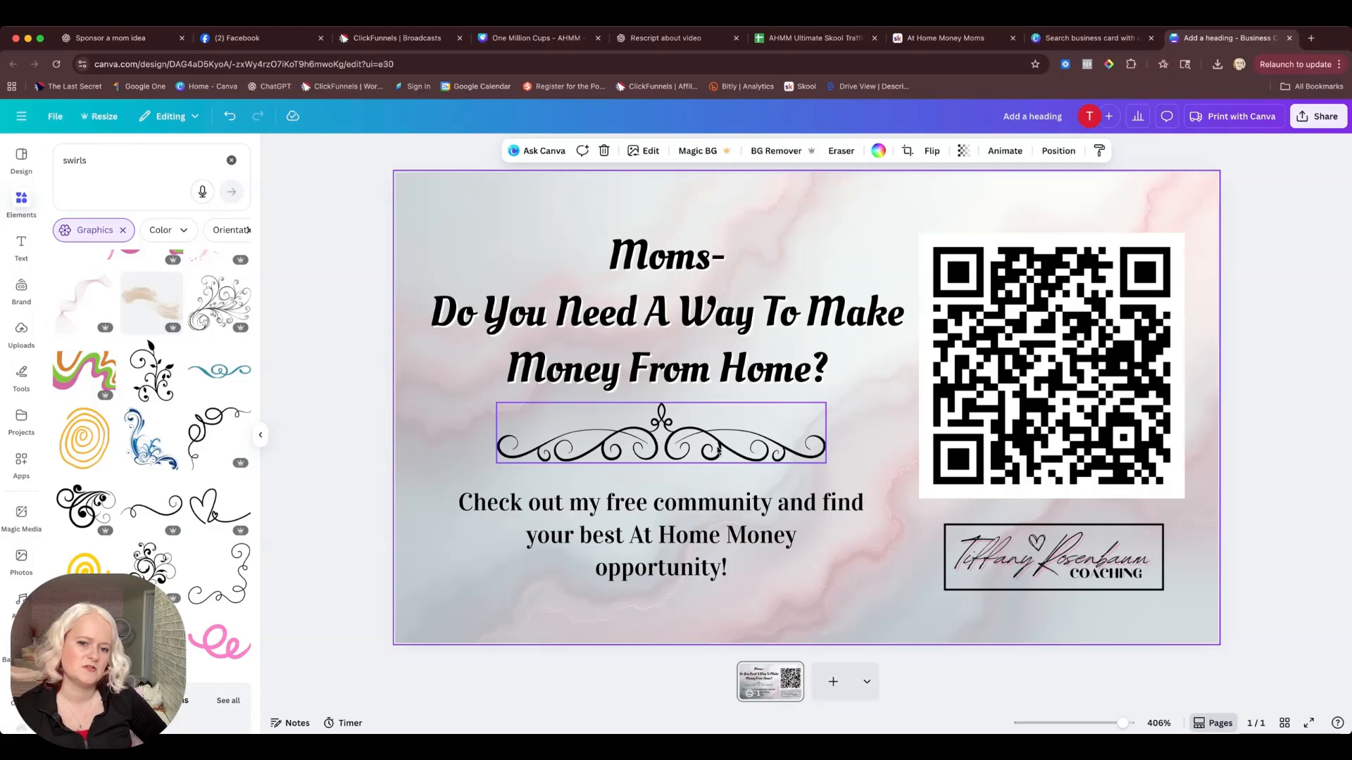
click(792, 461)
click(870, 467)
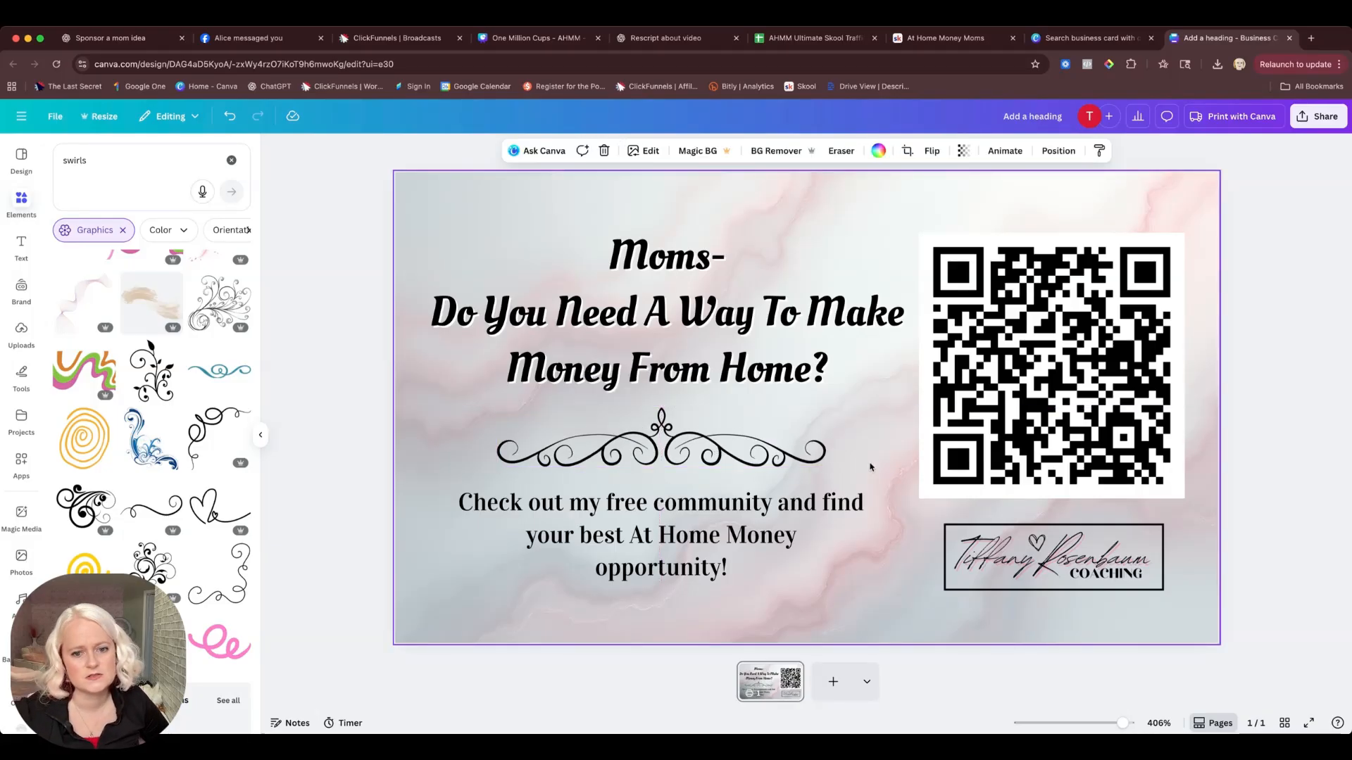
Add the black swirl graphic with the round curls, shrink it, and place it at the upper left of "Moms-".
click(98, 496)
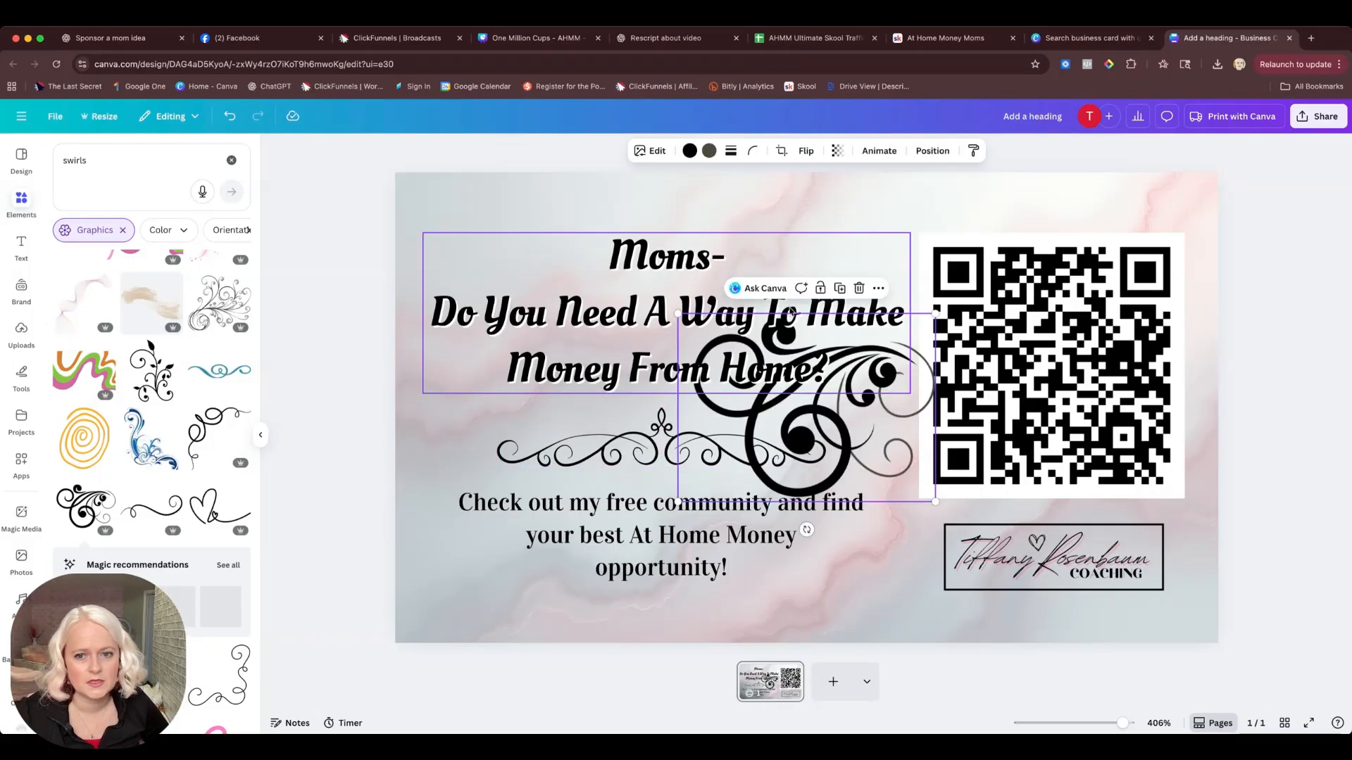
drag(935, 313, 864, 366)
drag(787, 460, 505, 261)
drag(583, 171, 526, 213)
drag(506, 264, 547, 252)
drag(566, 201, 549, 214)
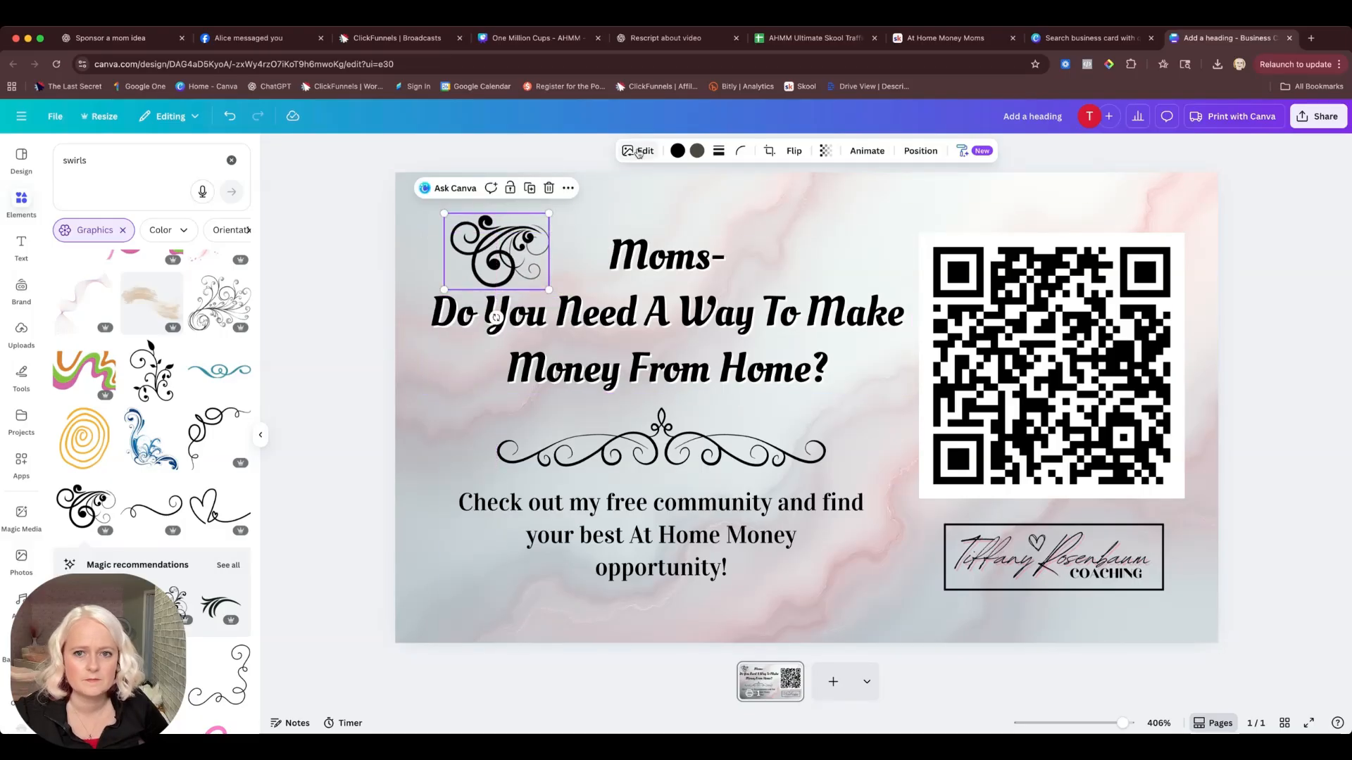
Try flipping the swirl beside "Moms-" horizontally and vertically.
click(793, 150)
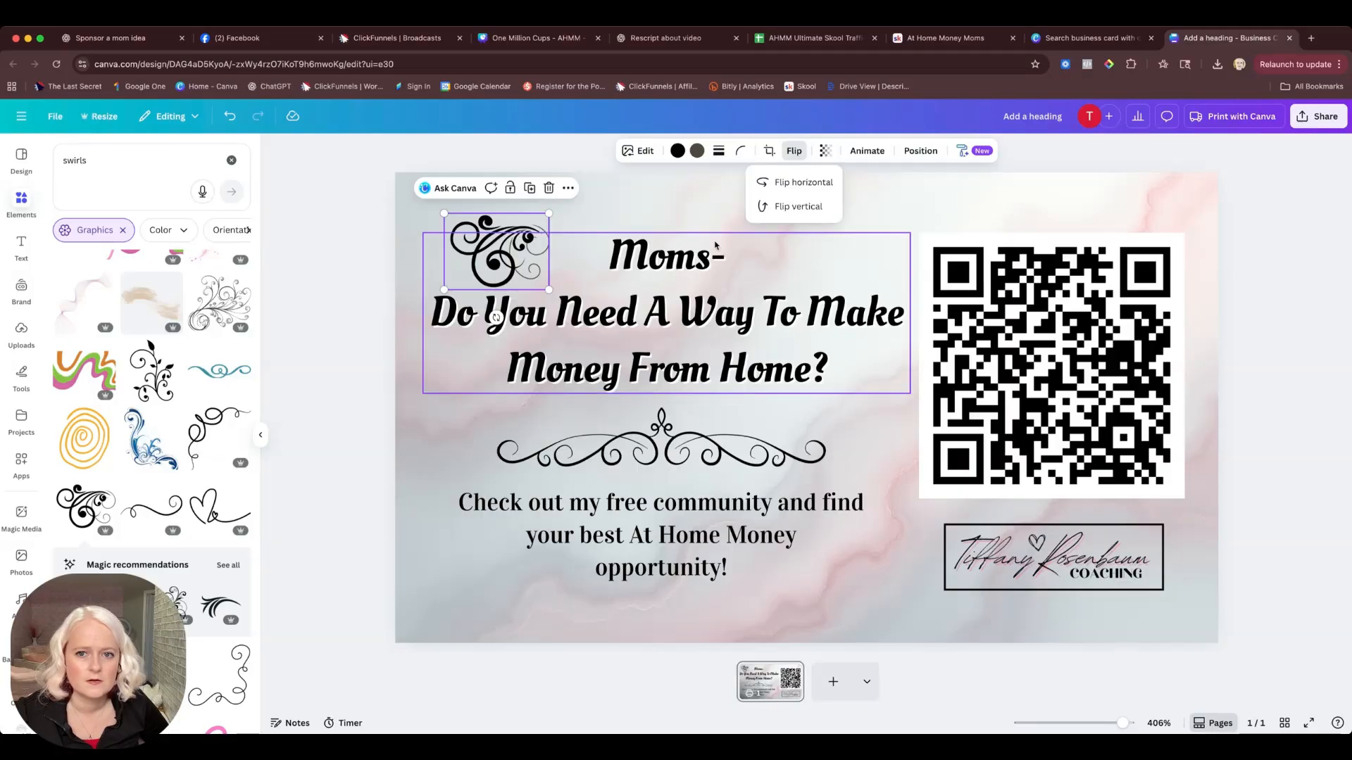
click(801, 181)
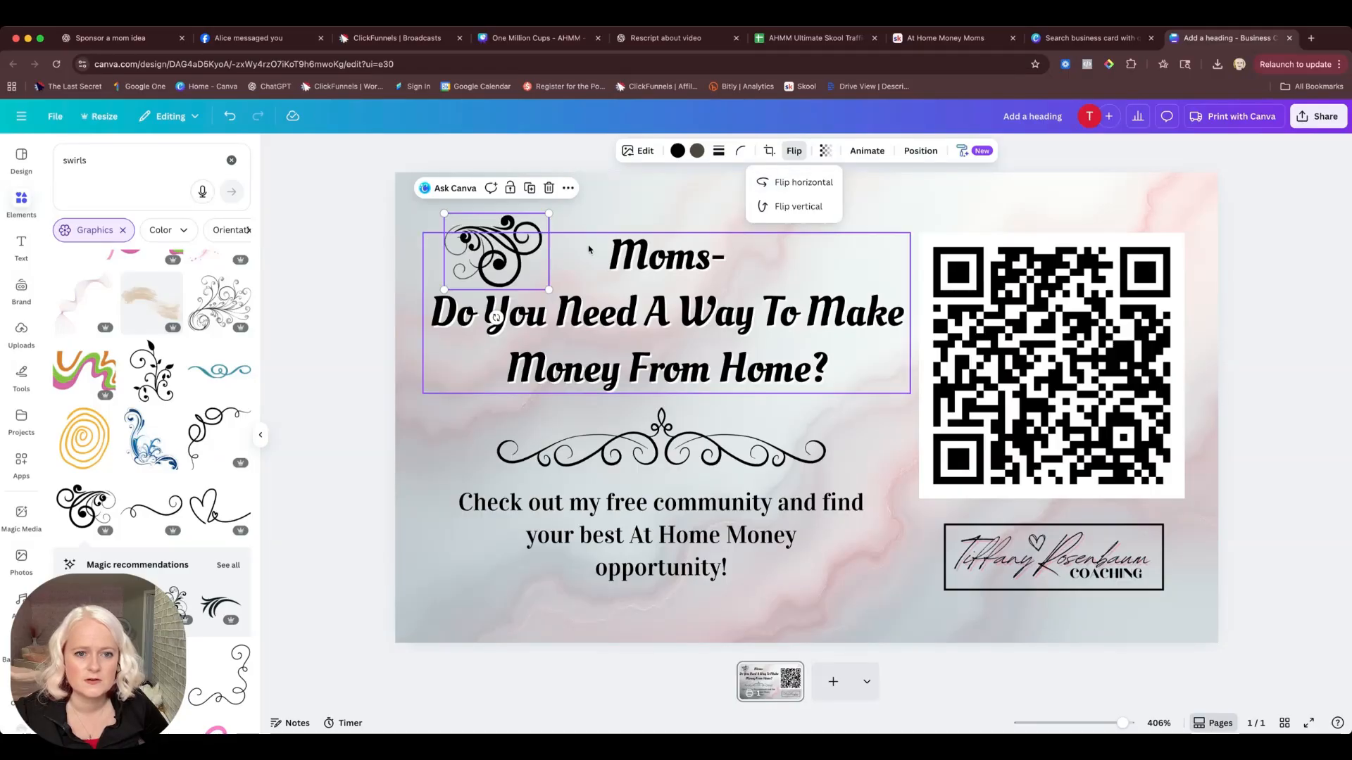
click(823, 208)
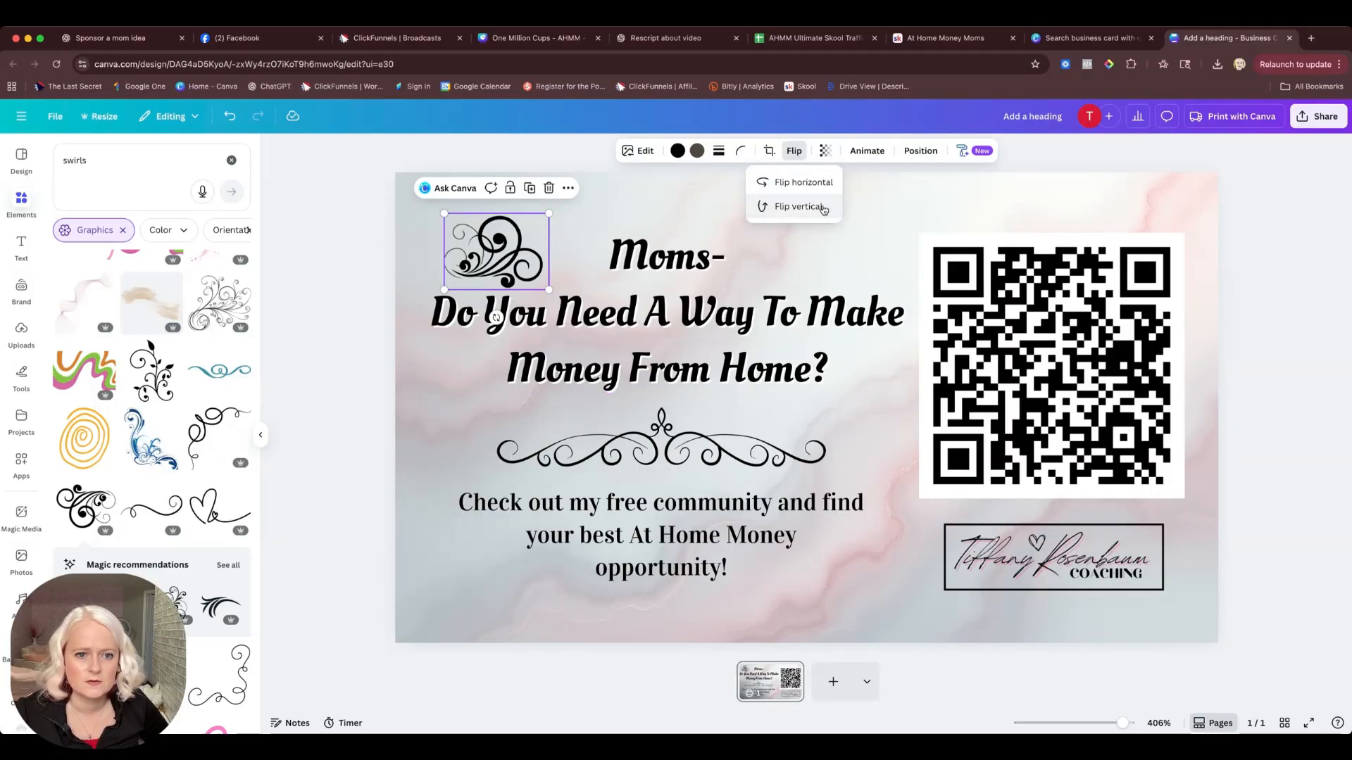
click(820, 184)
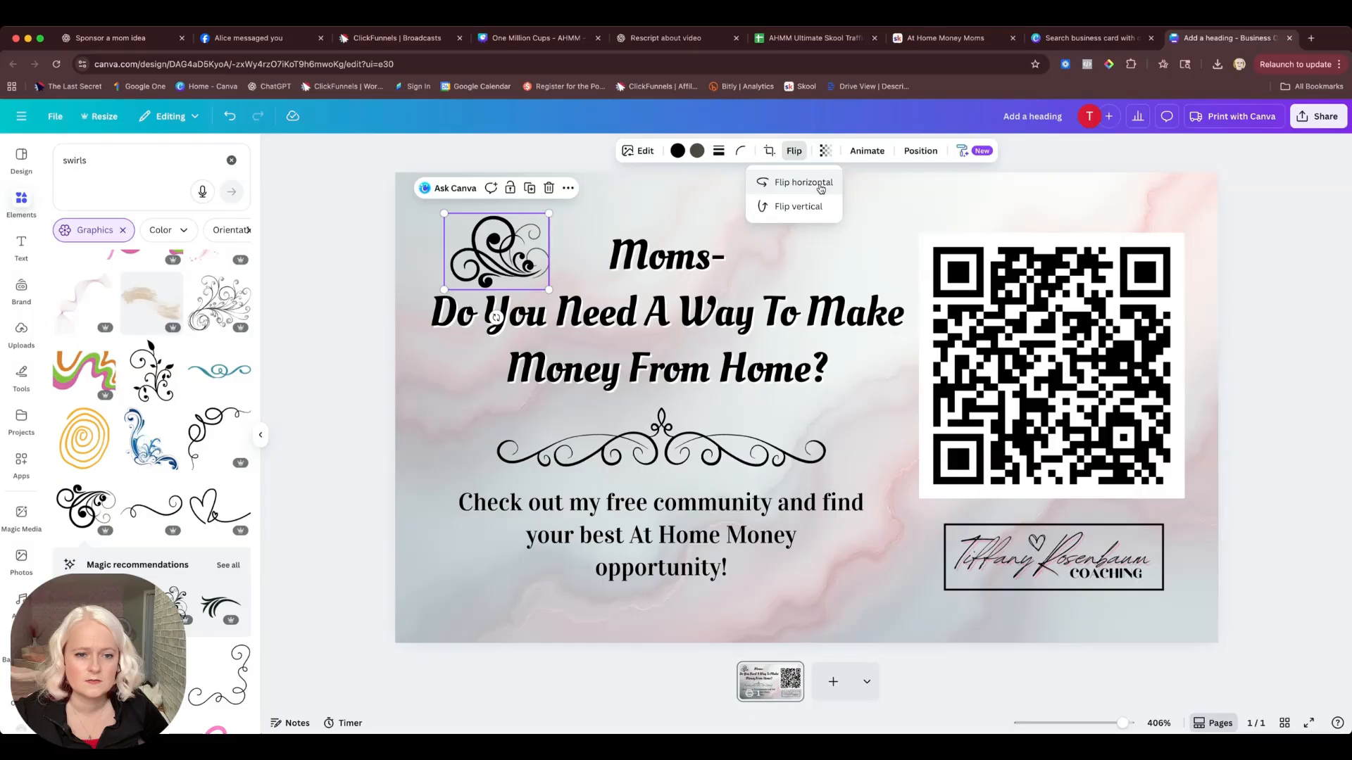
click(816, 209)
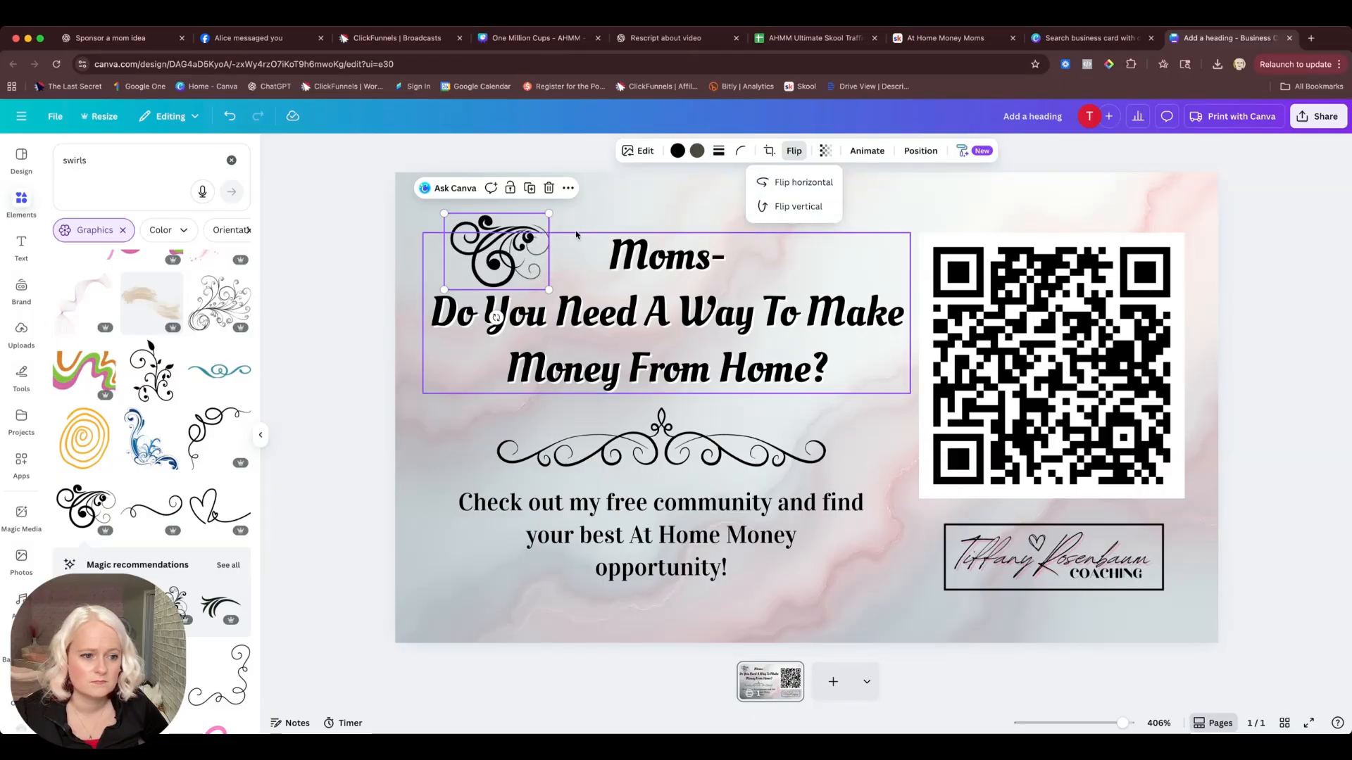
Move the swirl slightly higher in the card's upper-left corner.
mouse_move(496, 260)
mouse_down()
mouse_move(470, 252)
mouse_move(498, 248)
mouse_up()
click(765, 347)
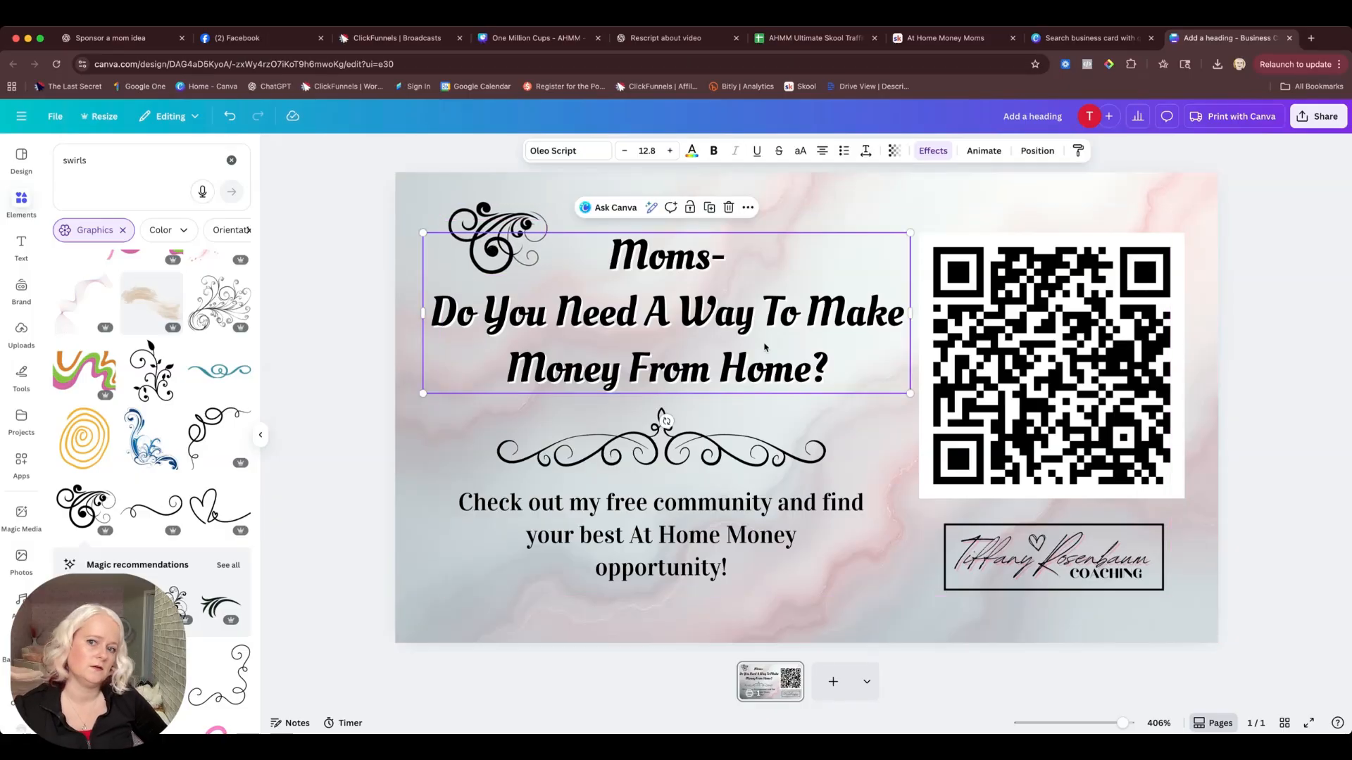
click(1216, 254)
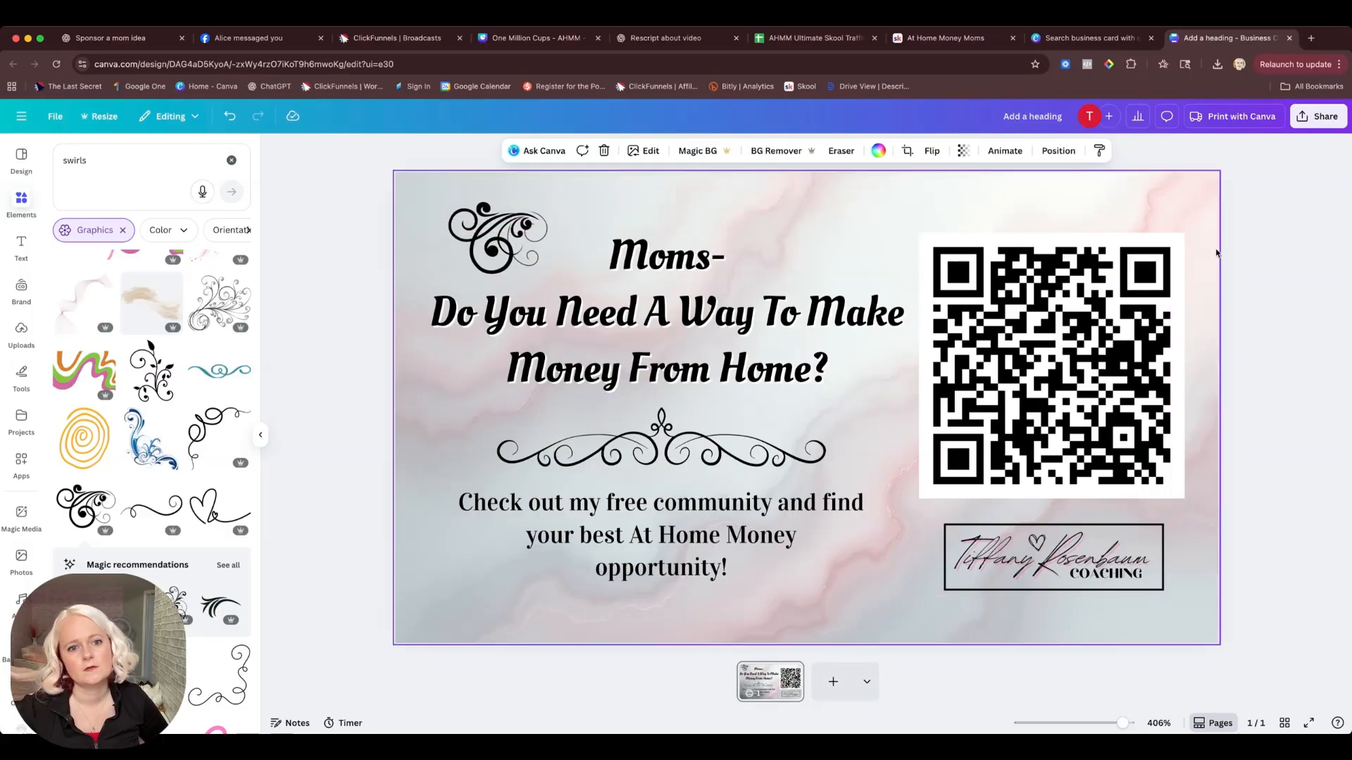
Duplicate the swirl, flip the copy horizontally, and place it to the upper right of "Moms-" to mirror the first.
click(506, 220)
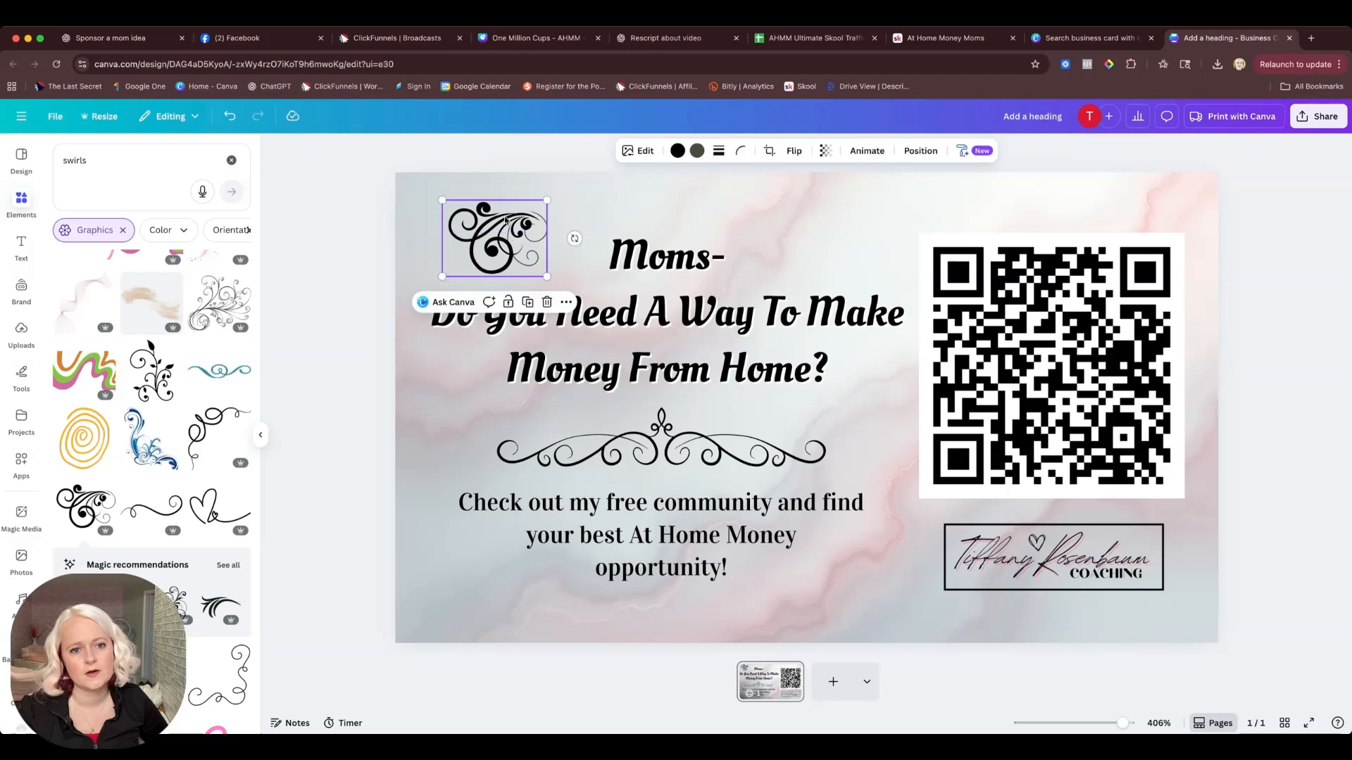
click(530, 303)
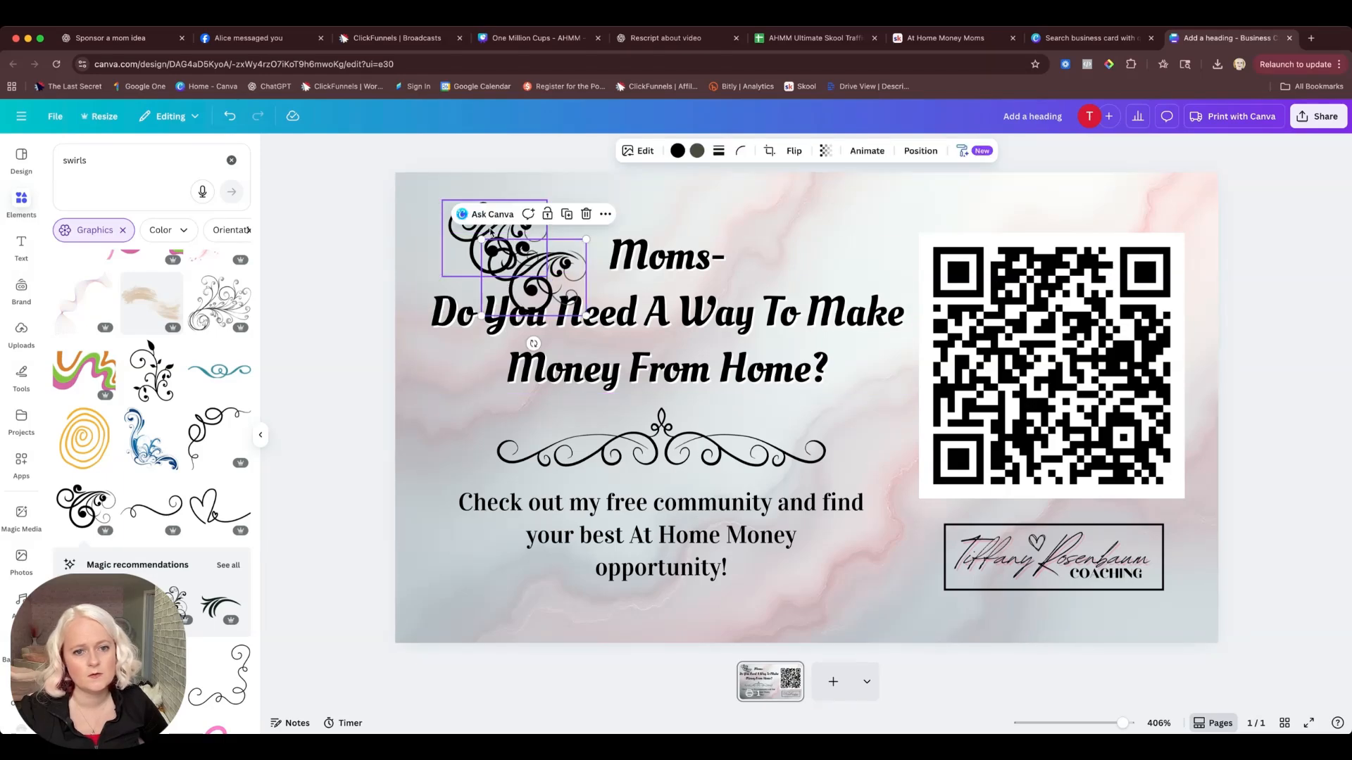
drag(501, 255, 844, 262)
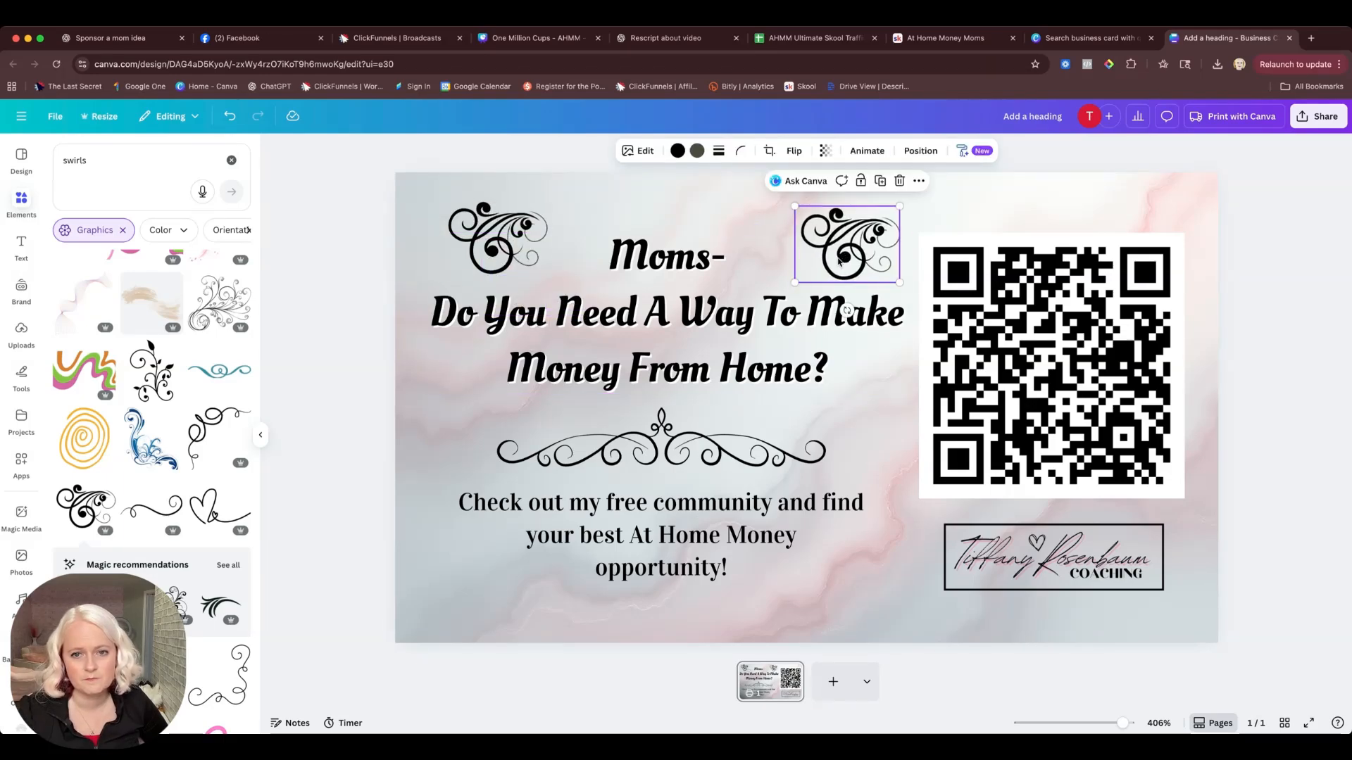
click(794, 151)
click(803, 207)
click(803, 182)
drag(872, 269, 849, 261)
click(942, 215)
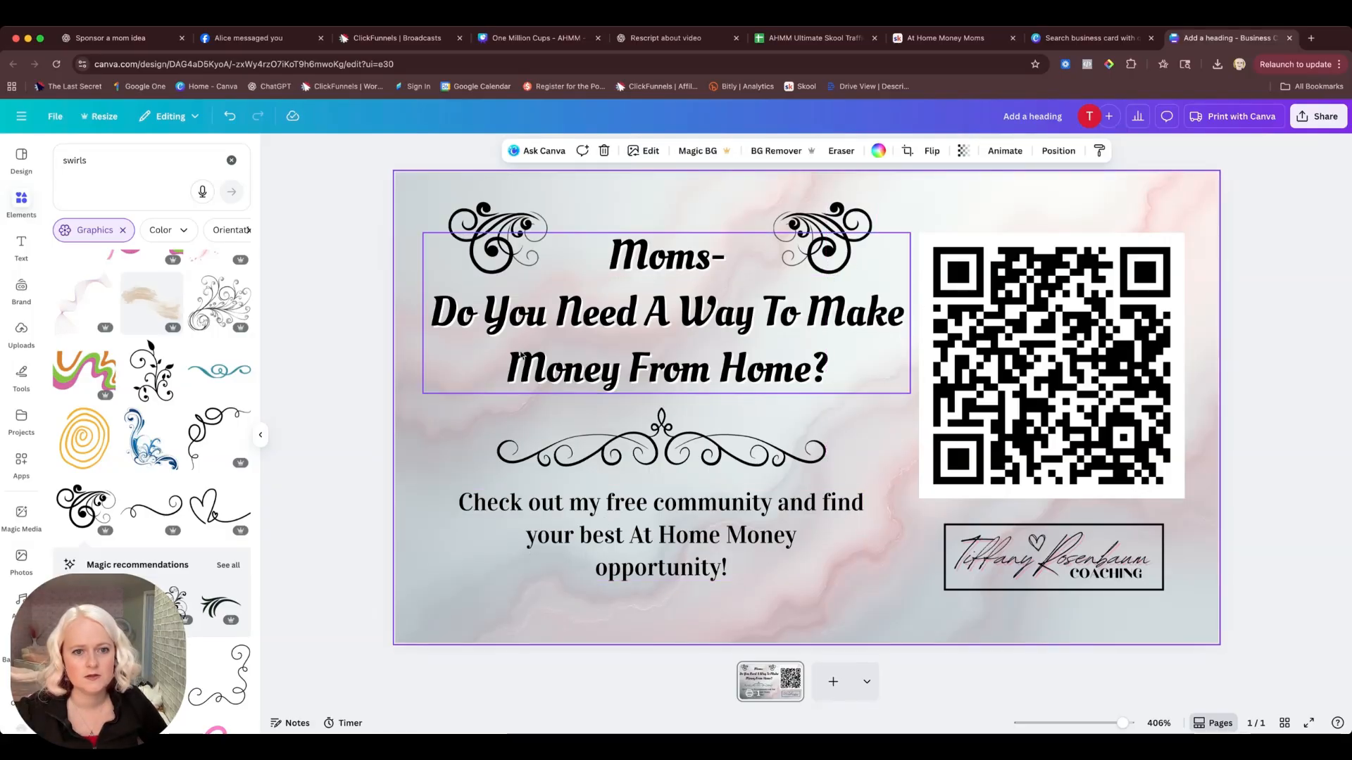
Duplicate the upper-left swirl, flip the copy vertically, and place it in the card's lower-left corner beside the subheading.
click(502, 222)
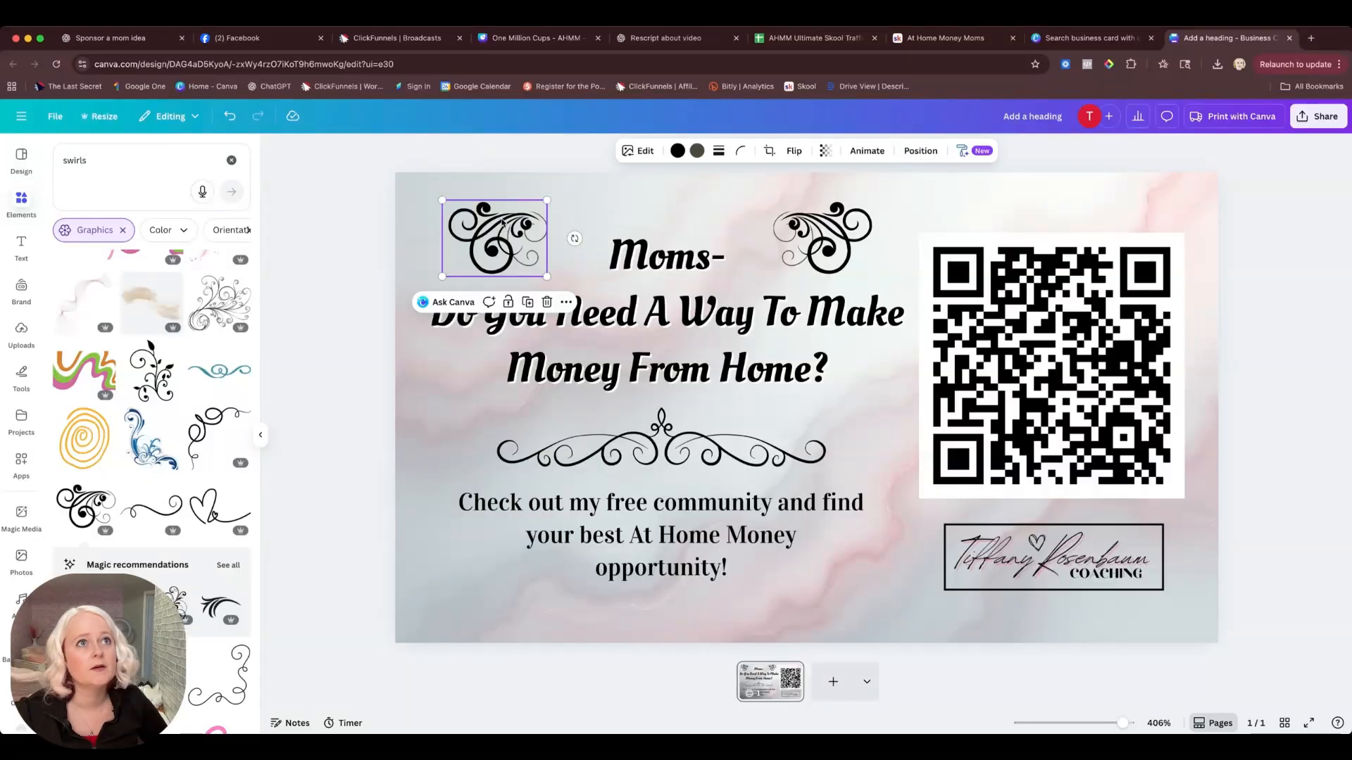
click(528, 303)
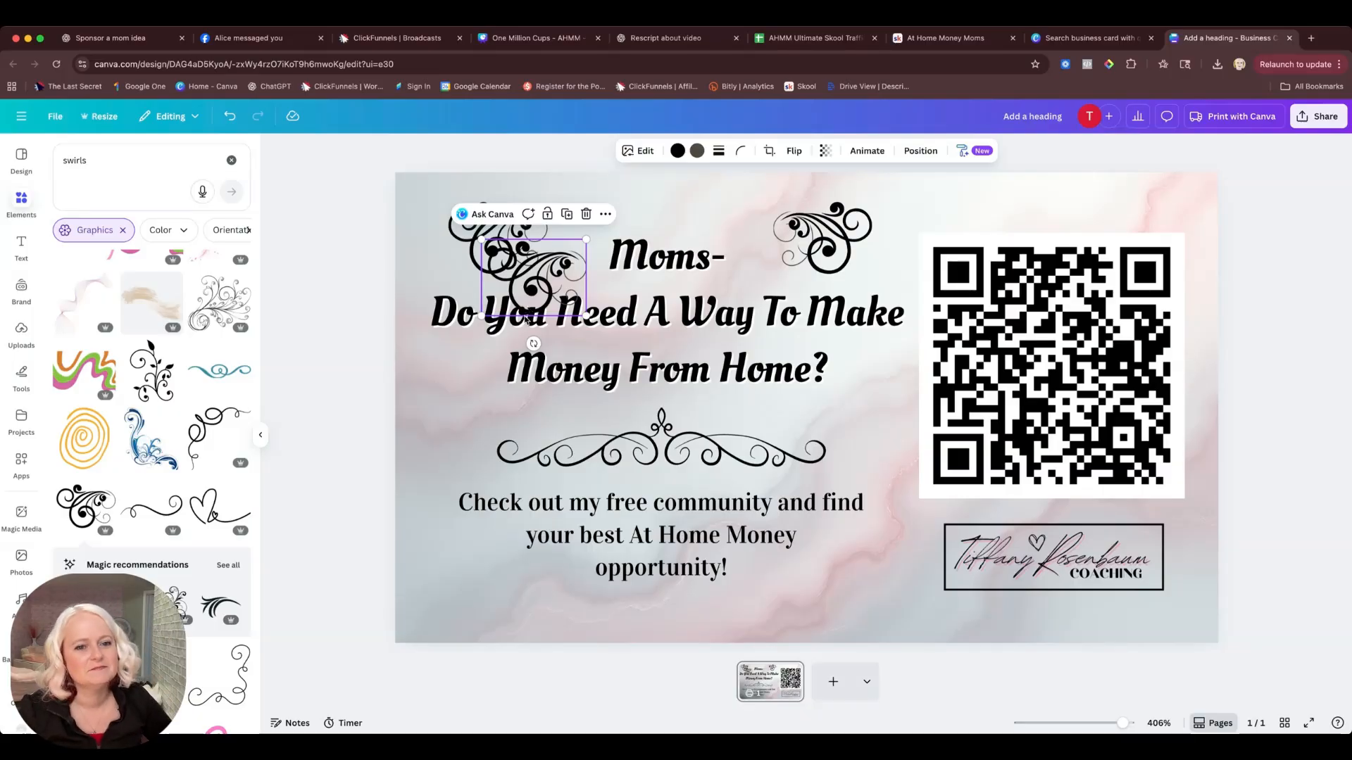
click(794, 151)
click(802, 205)
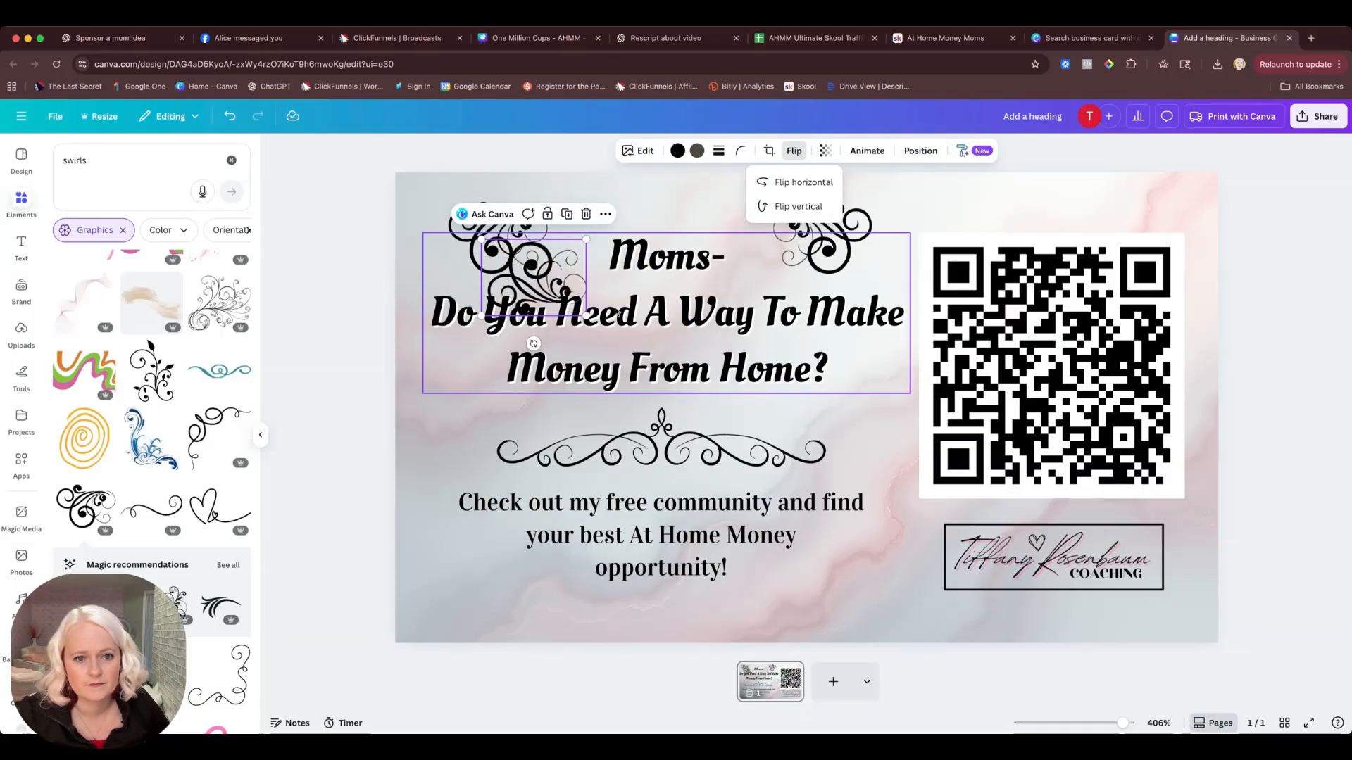
drag(533, 299, 473, 579)
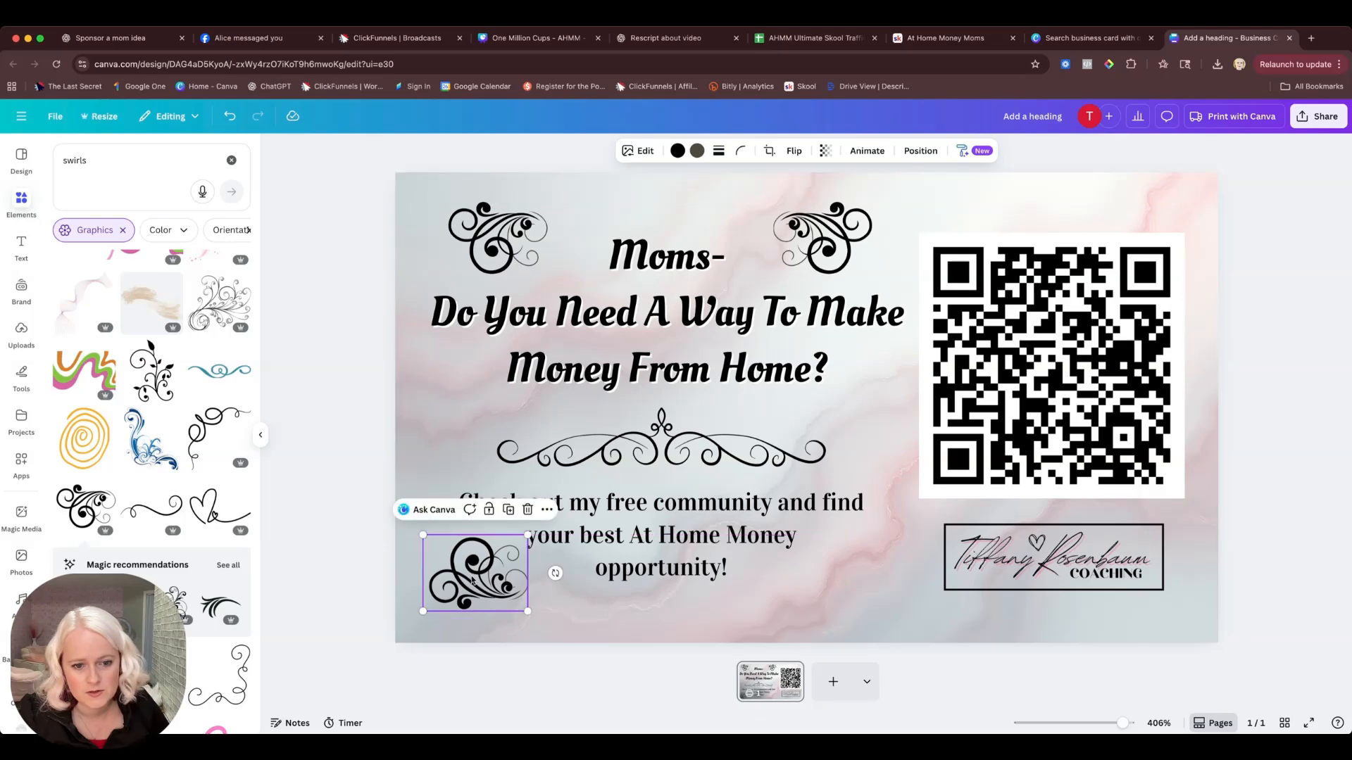
Duplicate the lower-left swirl, flip the copy horizontally, and place it at the subheading's lower right, beside the logo.
click(508, 509)
drag(551, 631, 907, 583)
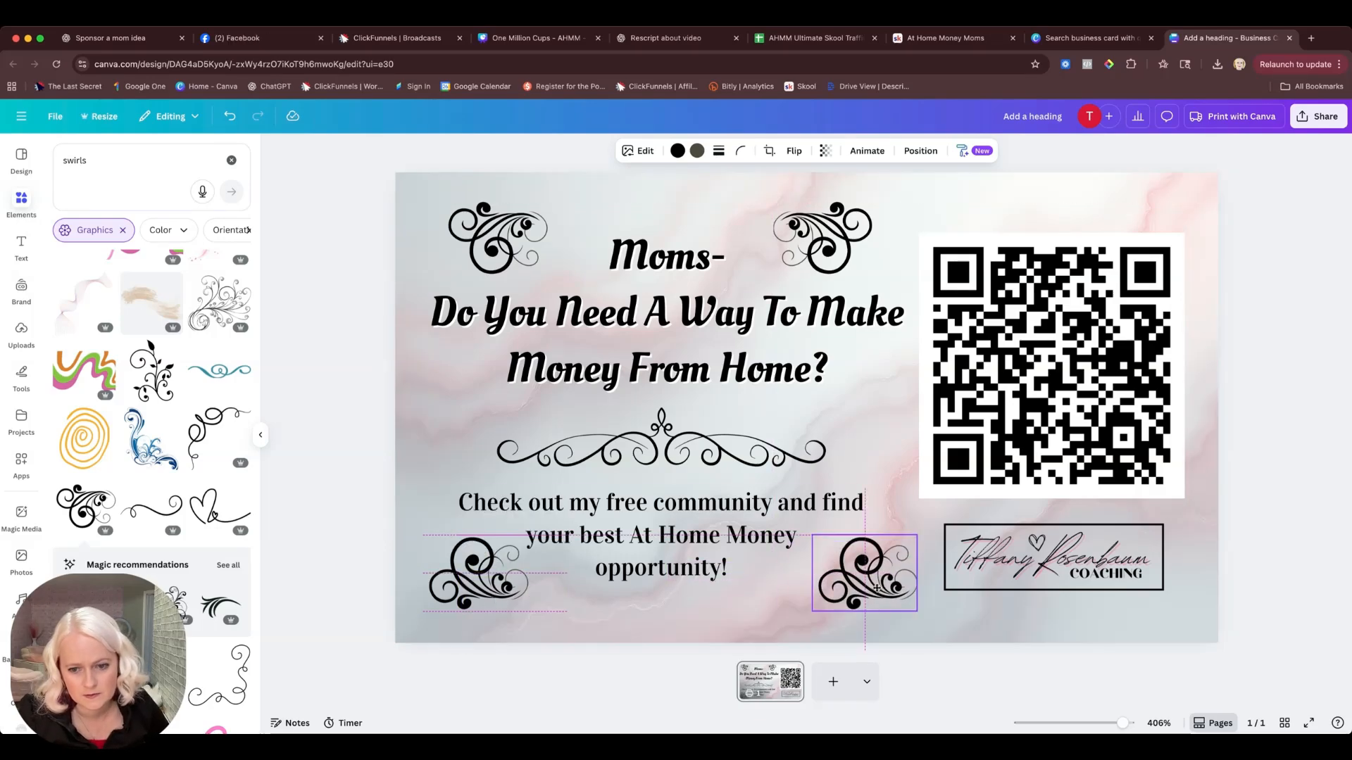
click(794, 156)
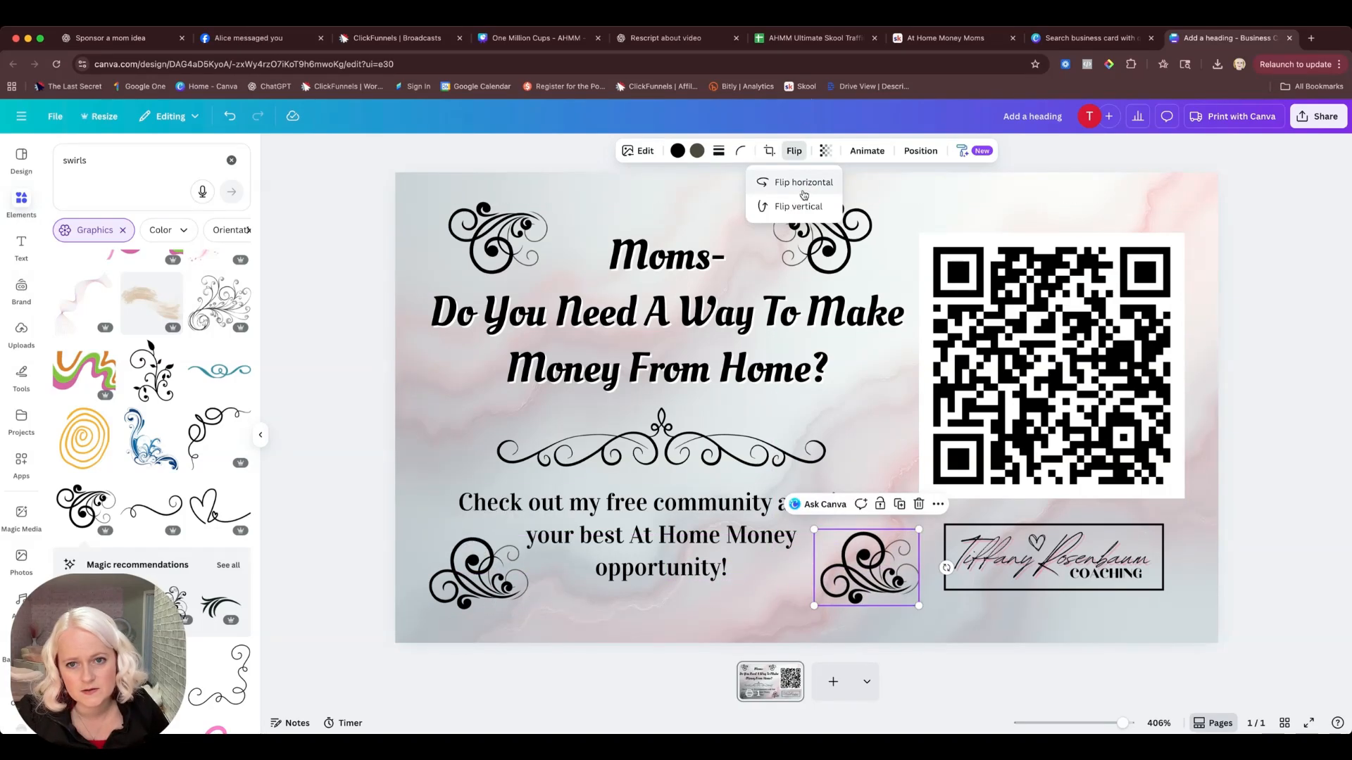
click(803, 183)
drag(873, 585, 868, 586)
click(897, 408)
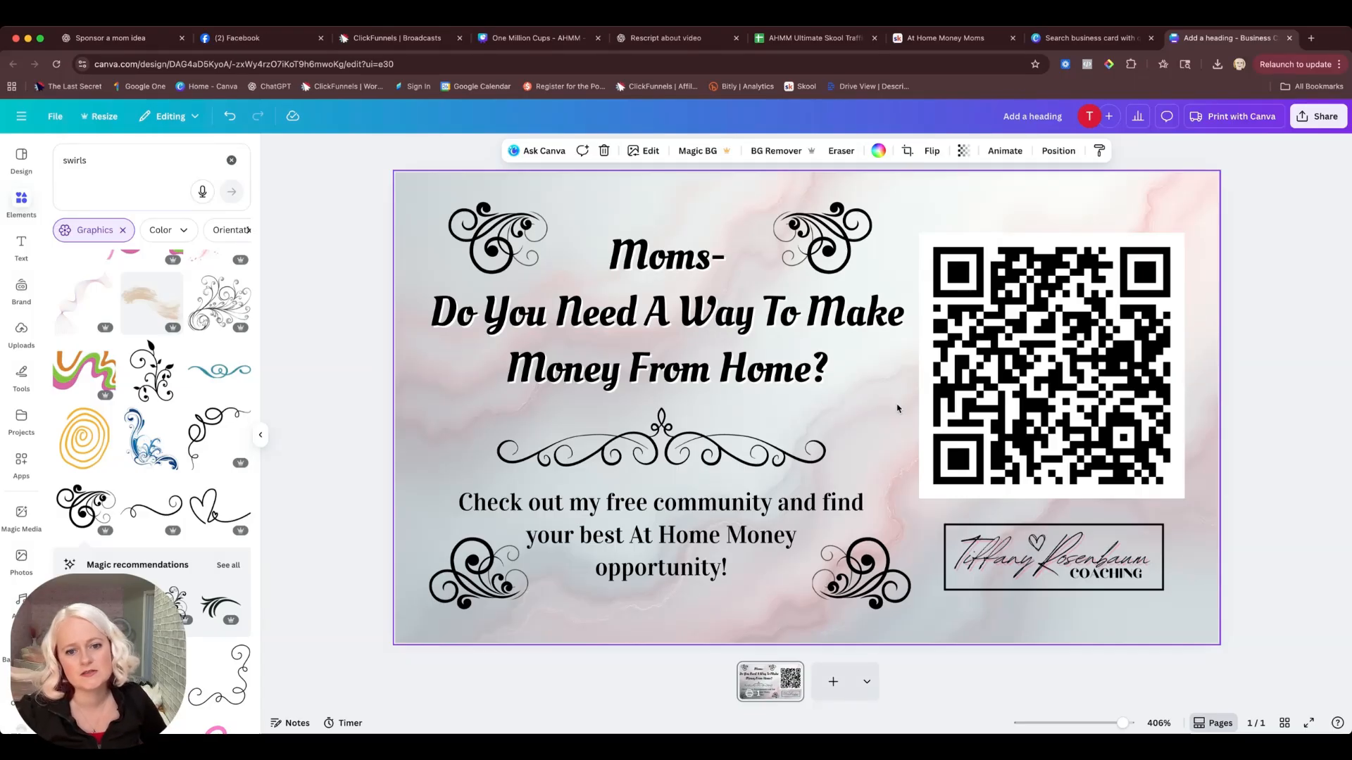
Nudge the heading slightly down, spread the two upper swirls outward, and shift the lower-right swirl slightly left.
drag(683, 335, 683, 341)
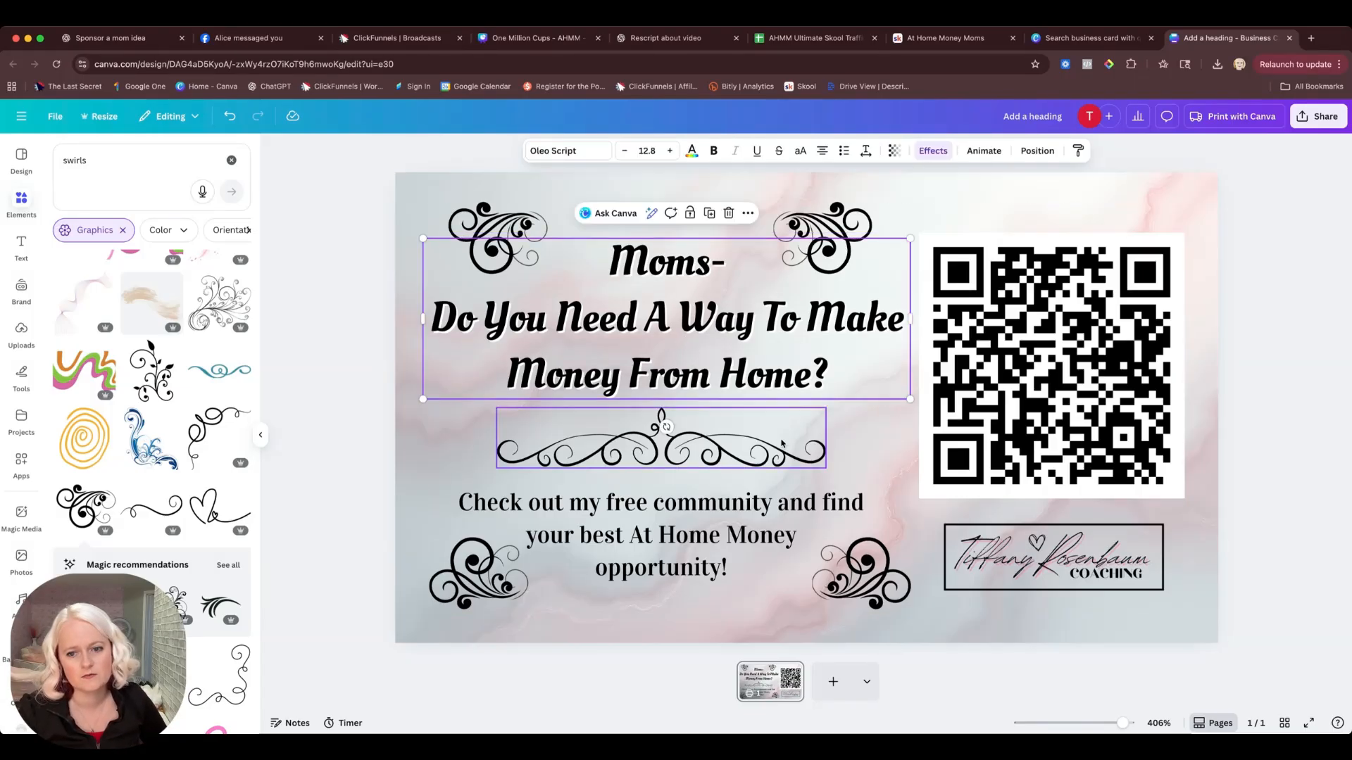
click(868, 442)
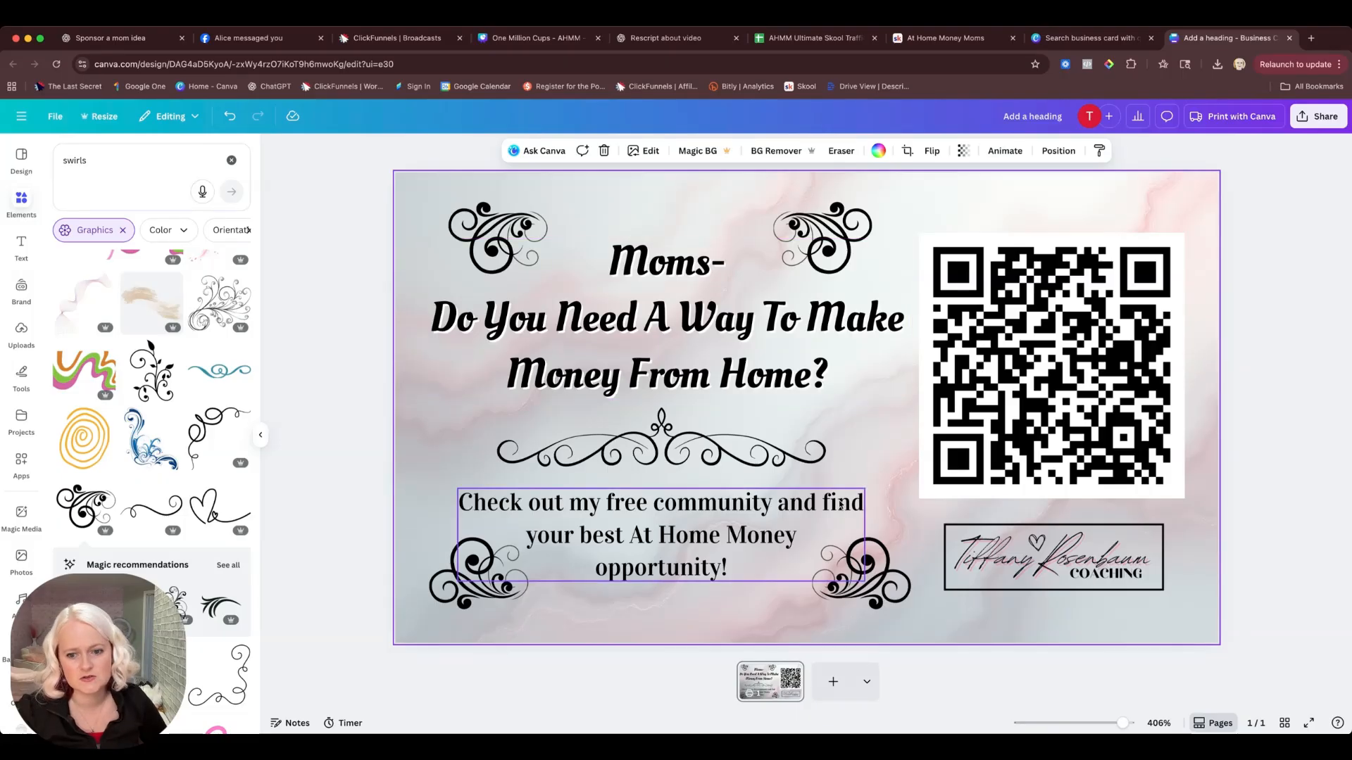
click(854, 561)
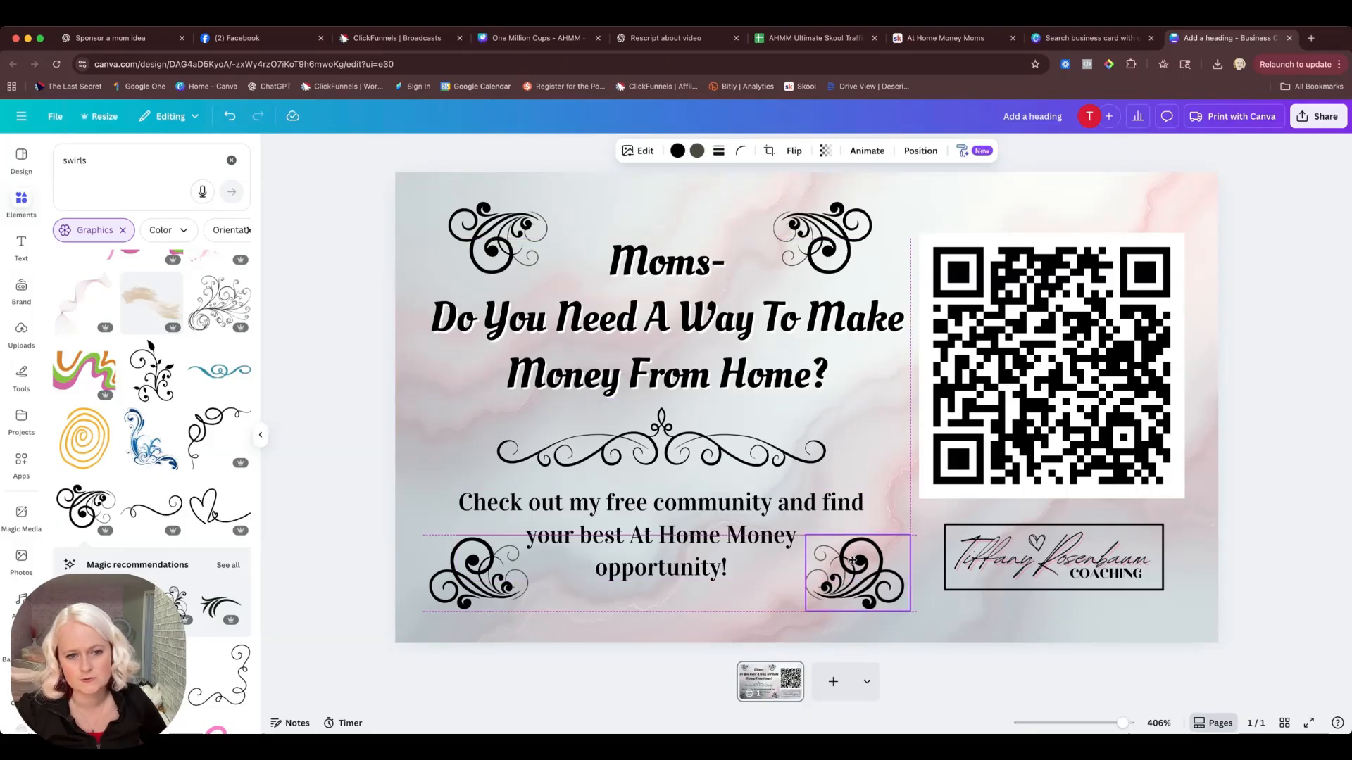
drag(850, 227, 868, 230)
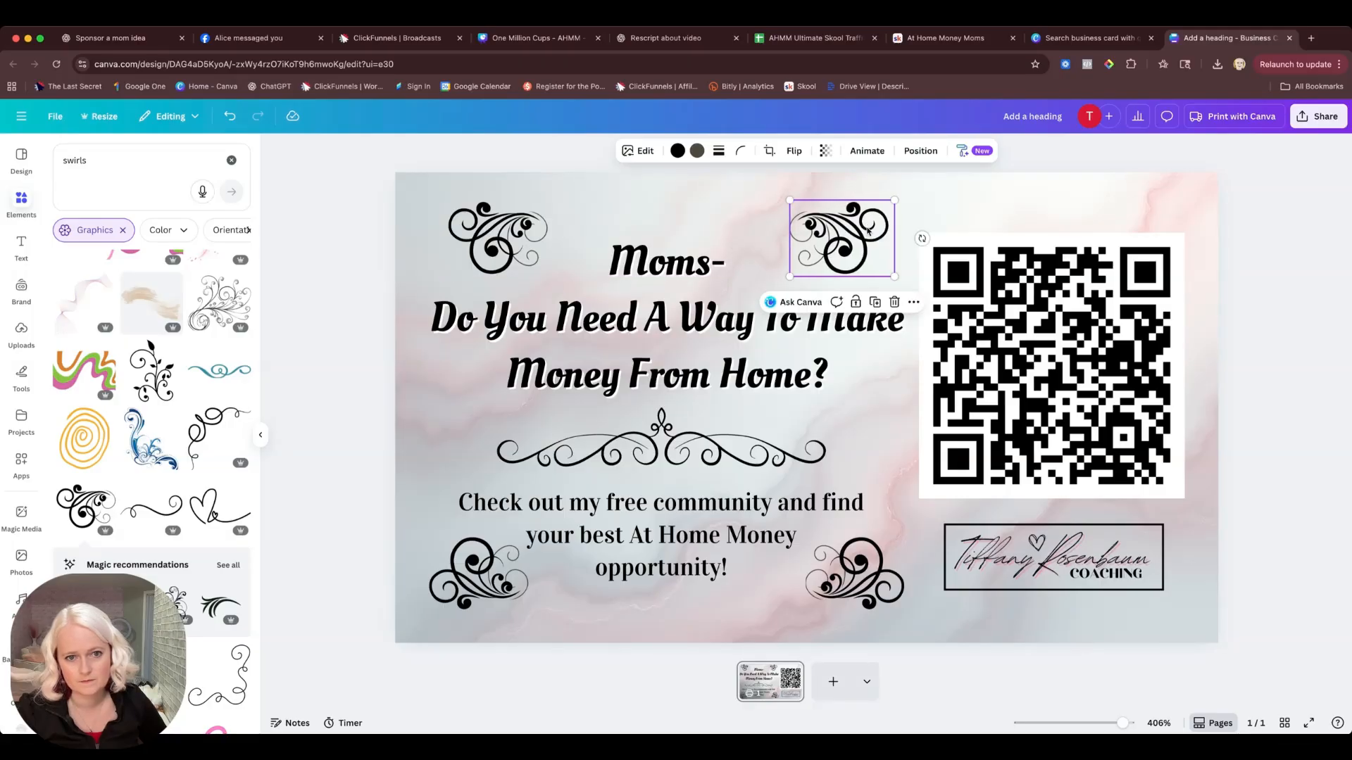
drag(530, 245, 524, 244)
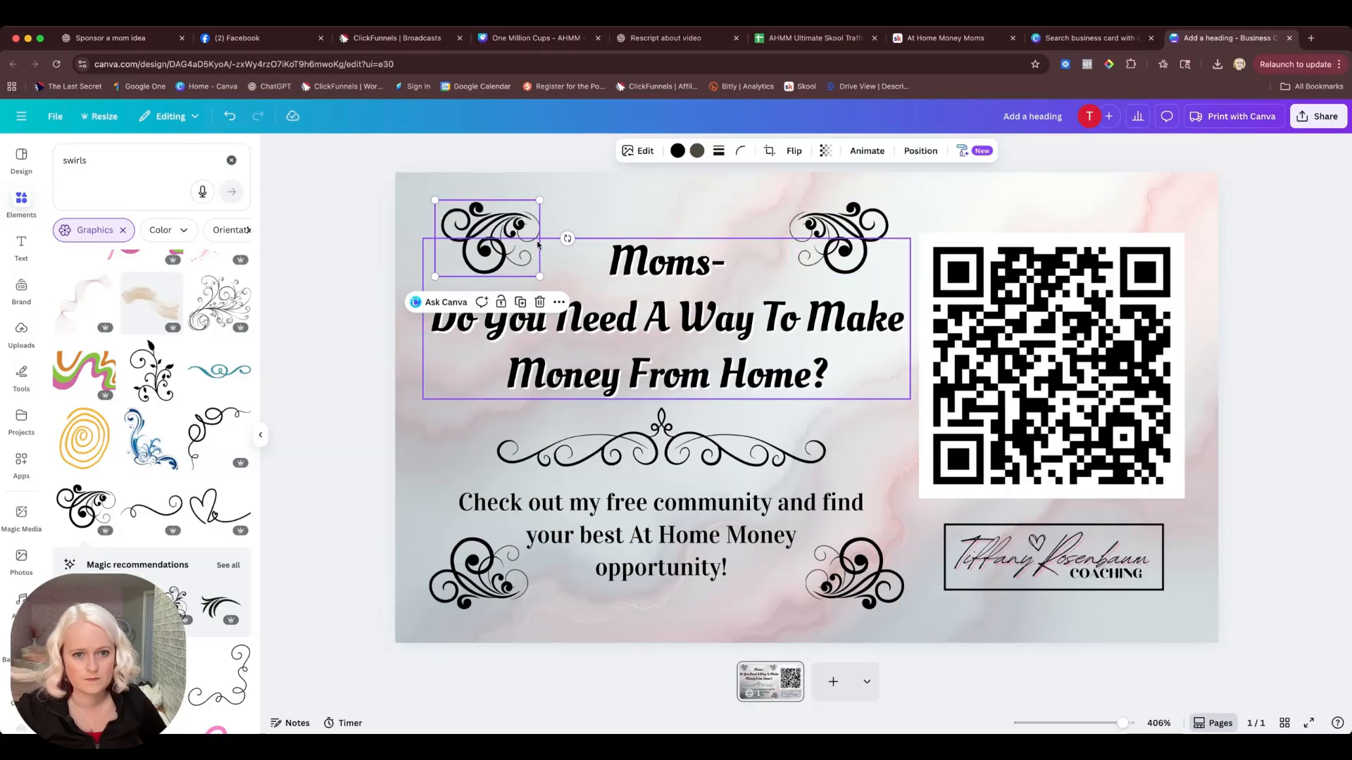
click(628, 224)
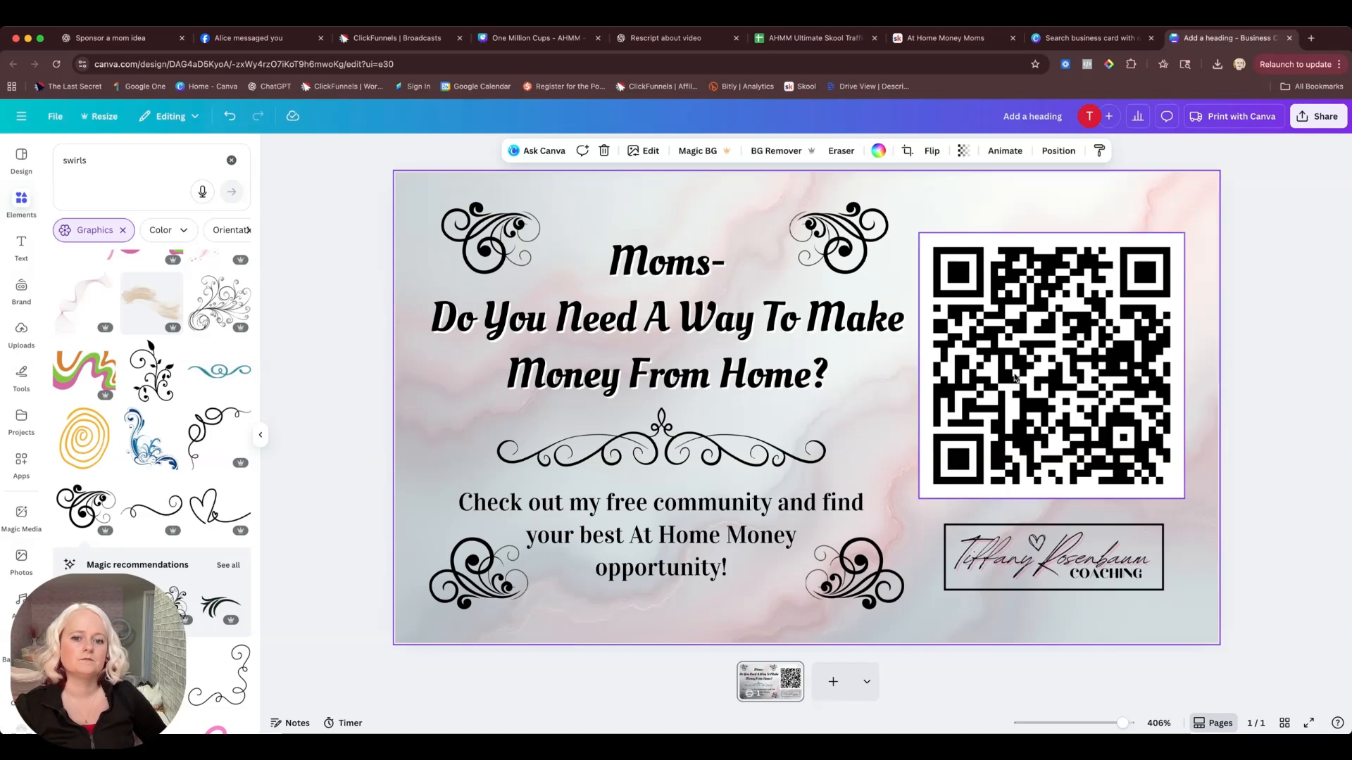
click(706, 359)
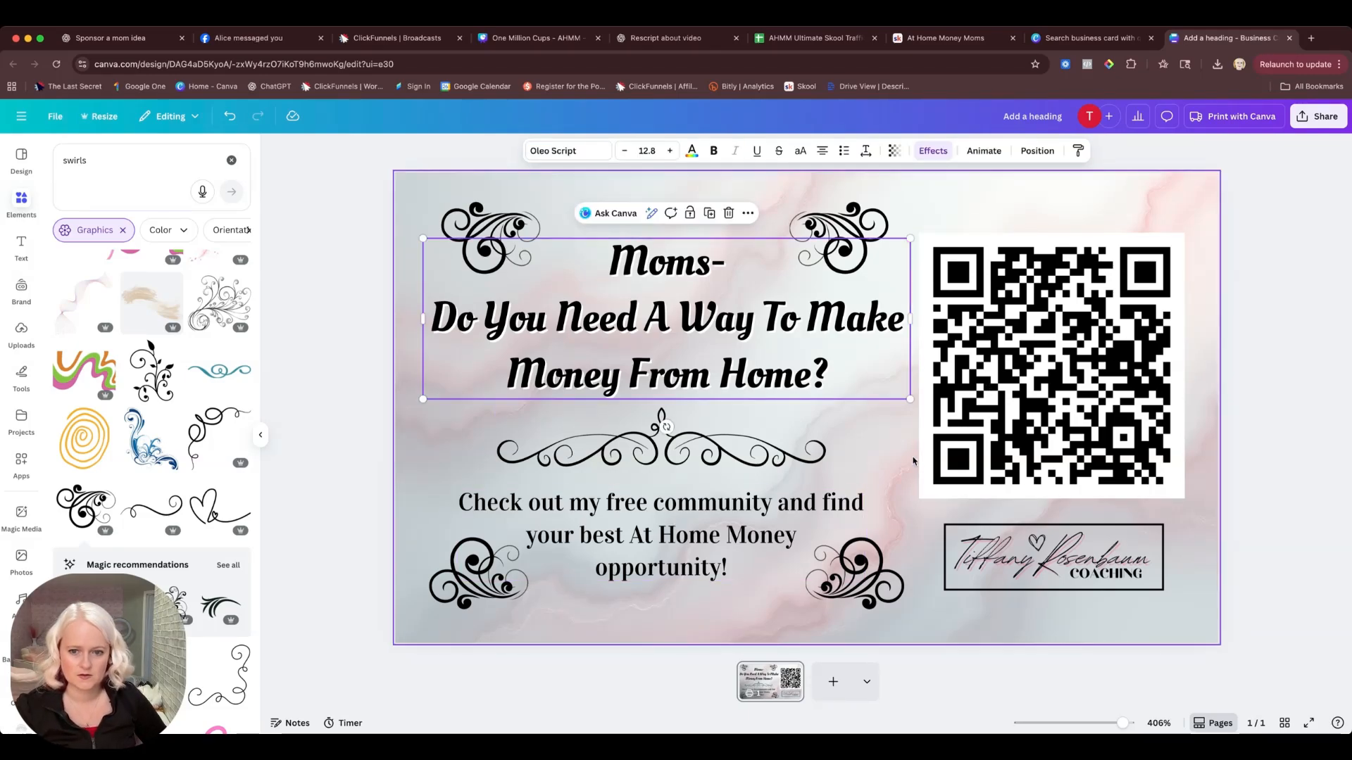
click(864, 448)
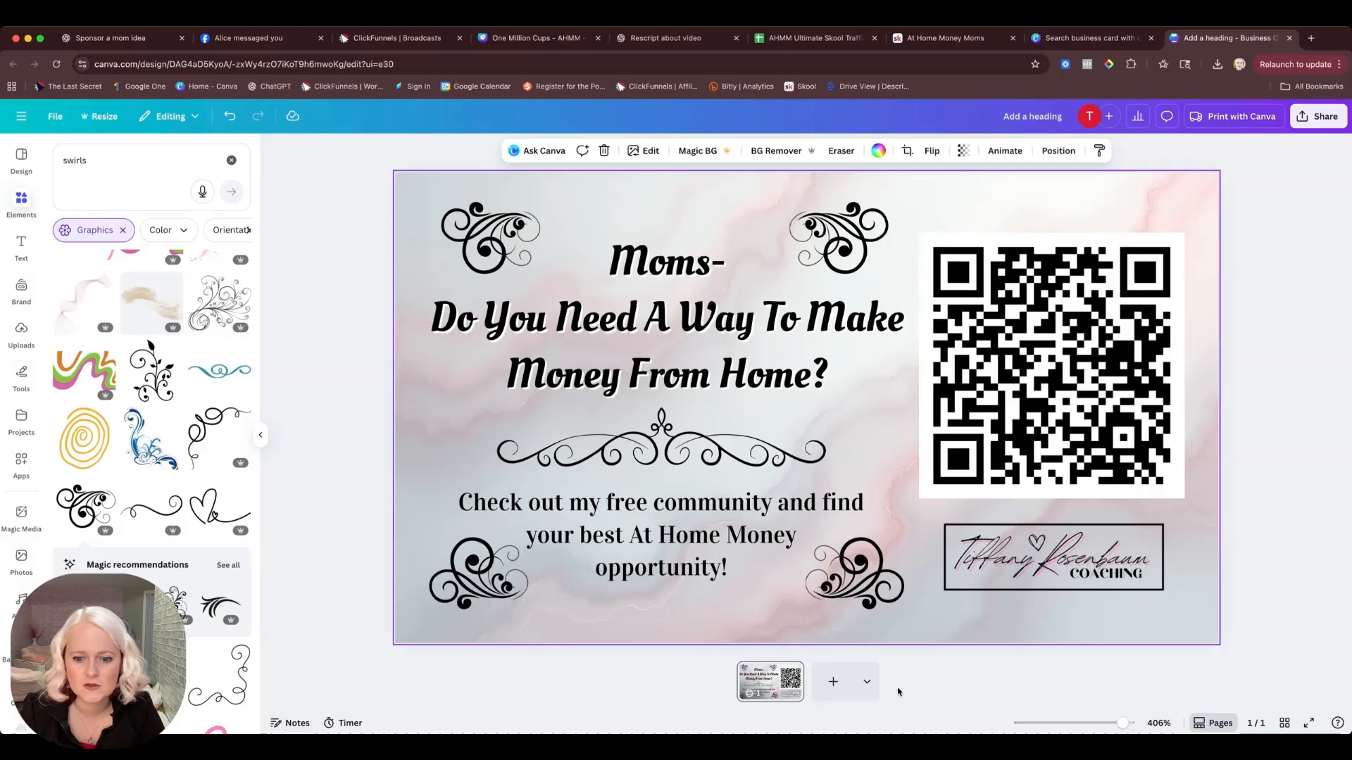
Add a second page and copy the first page's marble background onto it.
click(834, 682)
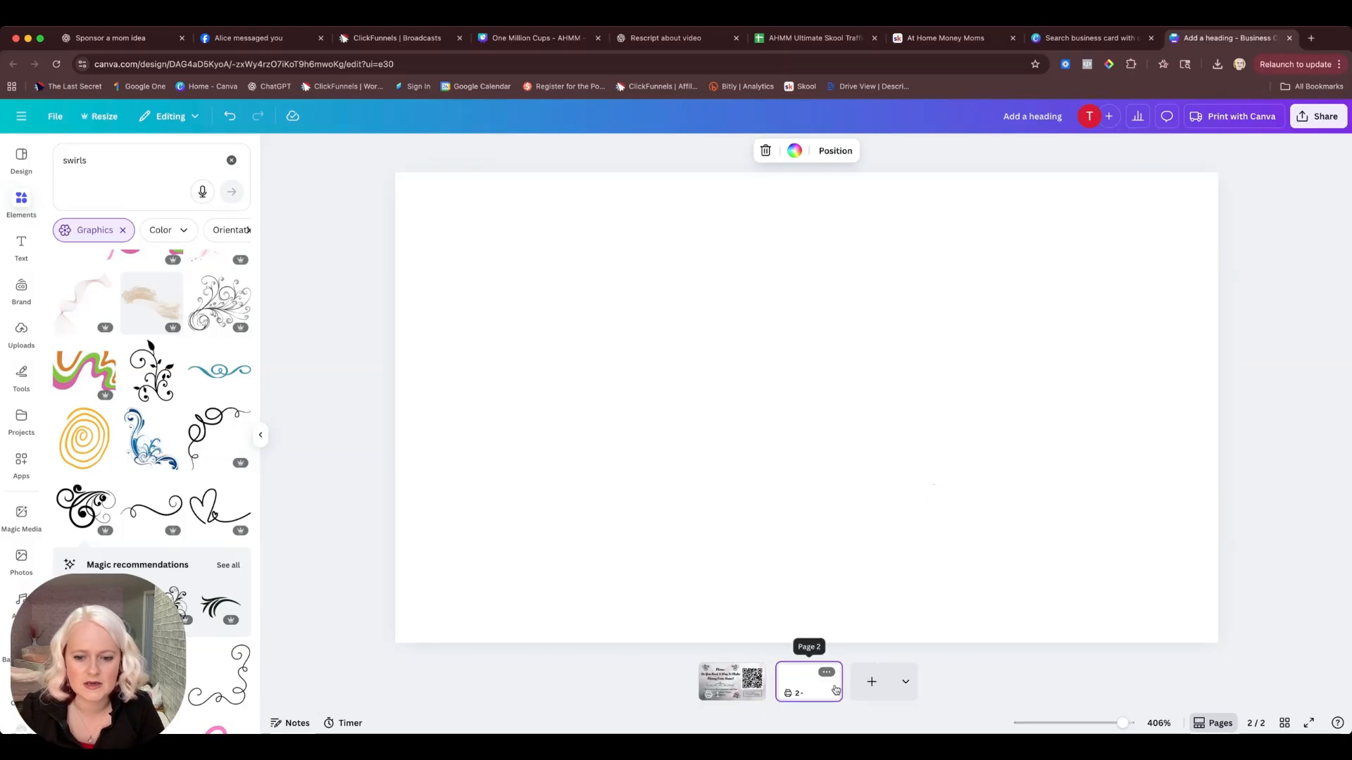
click(732, 680)
click(1040, 197)
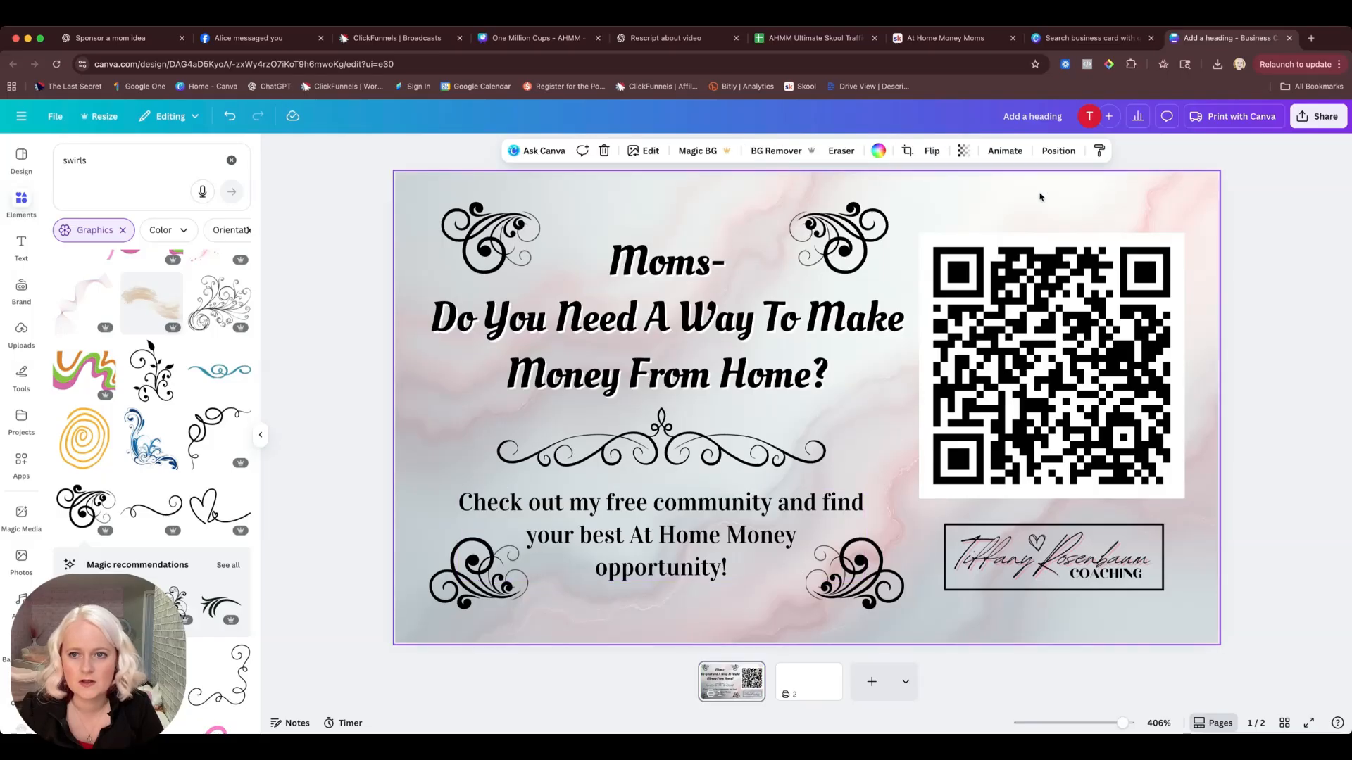
click(1099, 152)
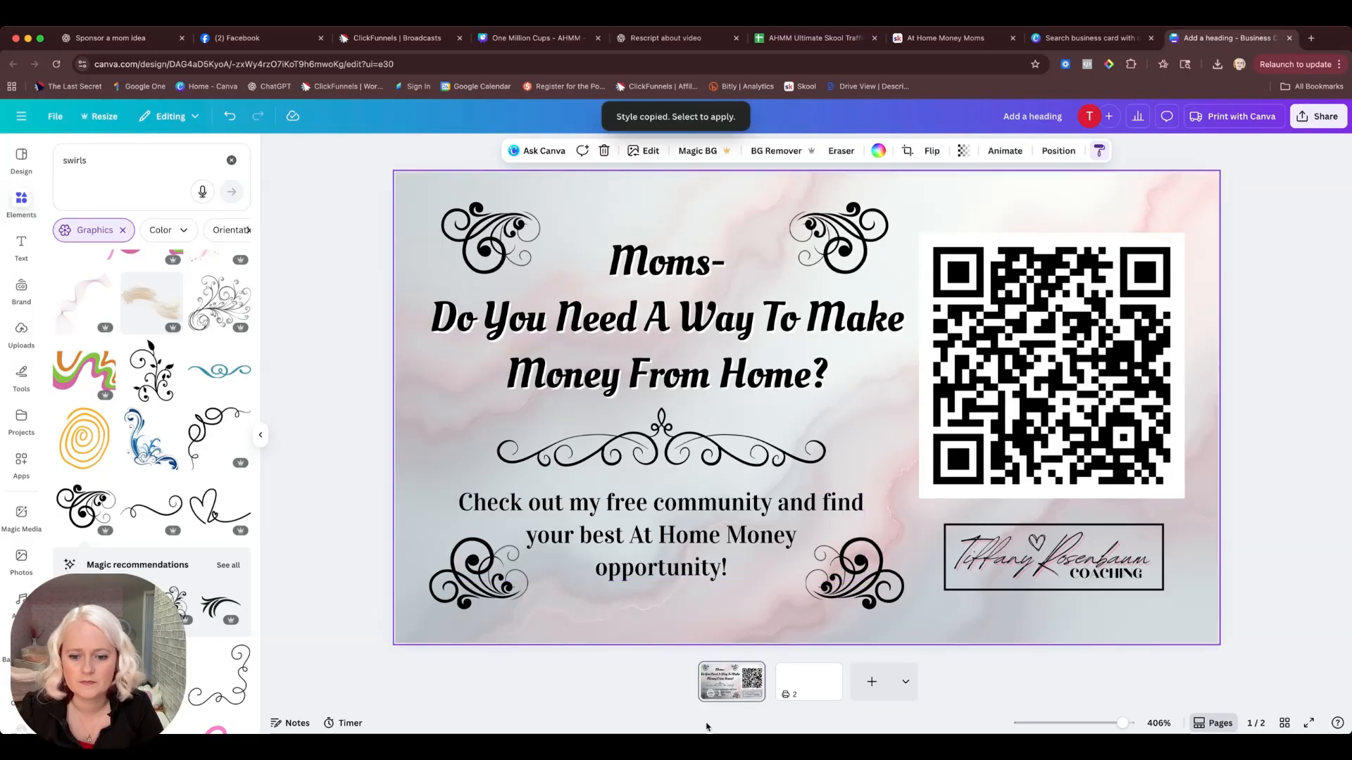
click(808, 688)
click(847, 455)
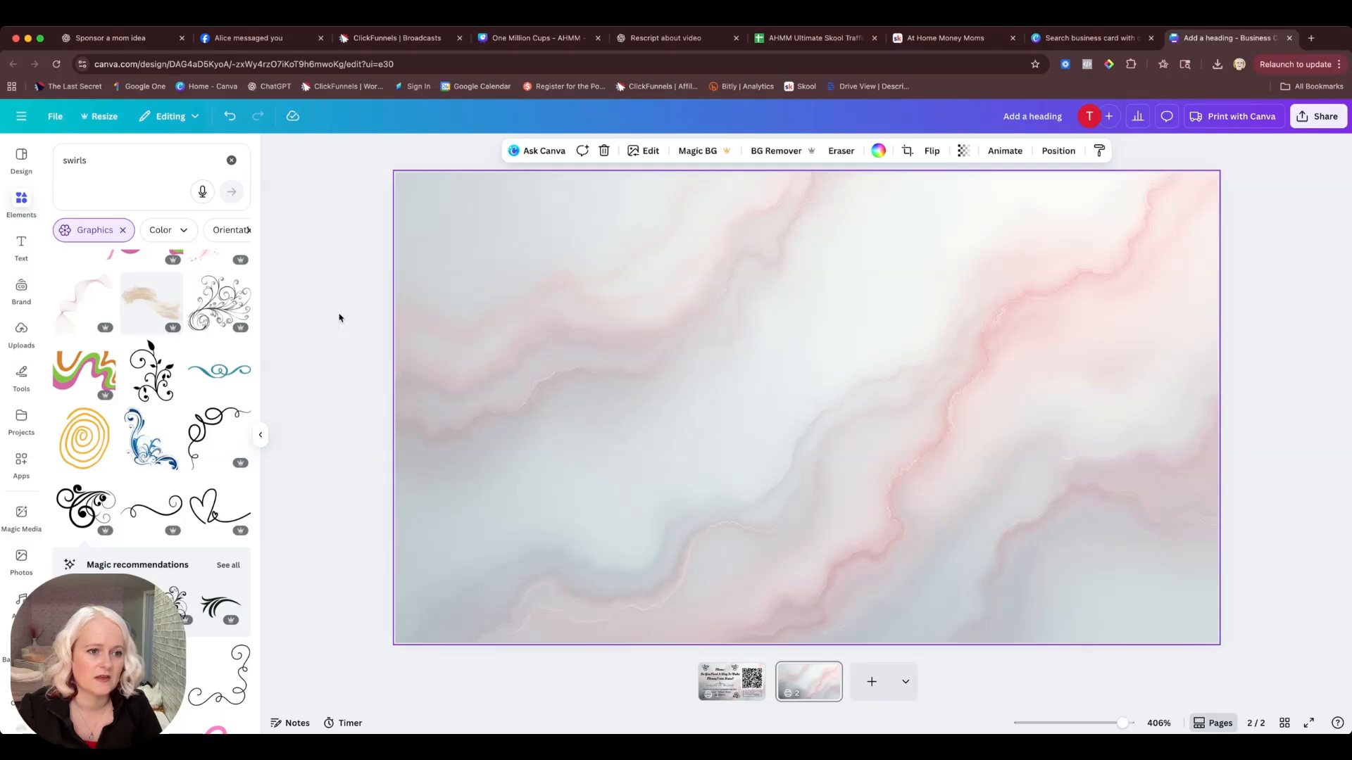
Check the brand kit logos and insert the floral "AHM At Home Money Moms" logo from the uploads onto page 2.
click(15, 296)
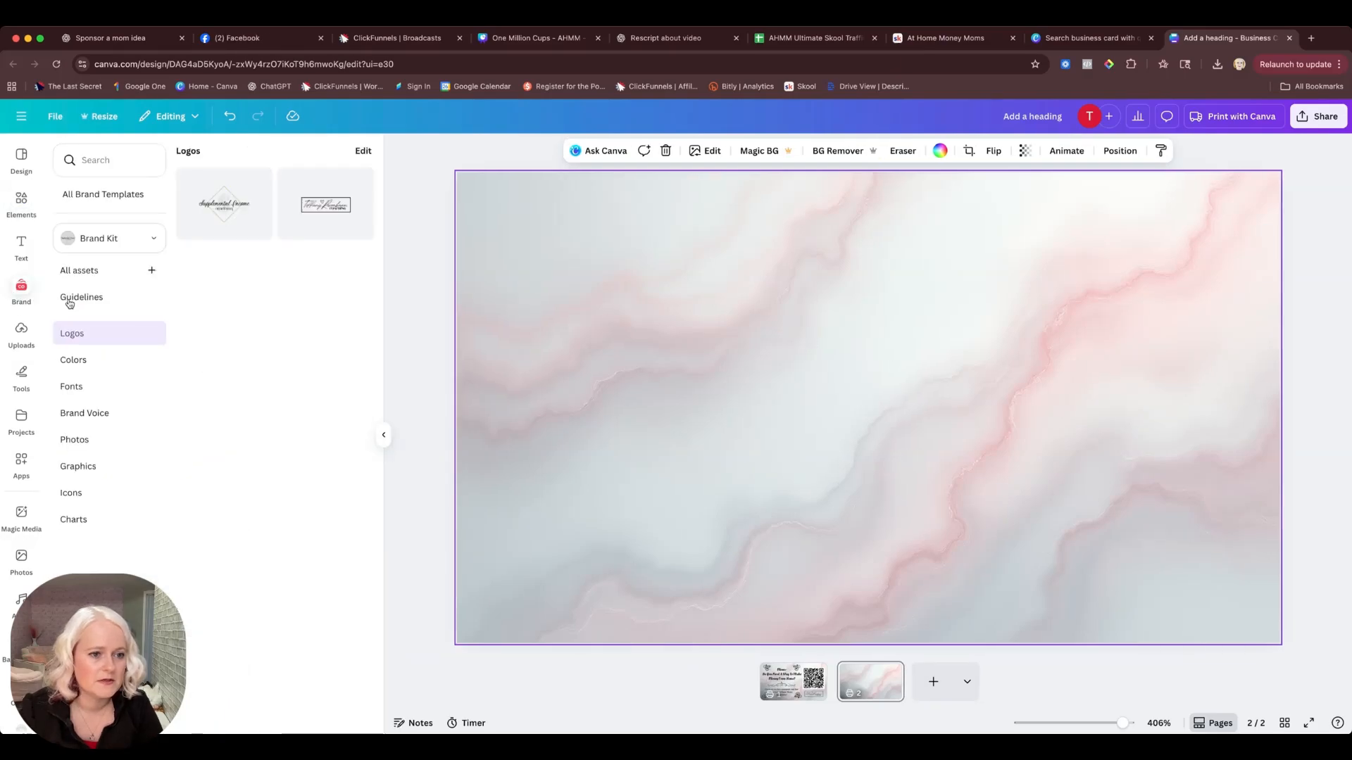
click(141, 334)
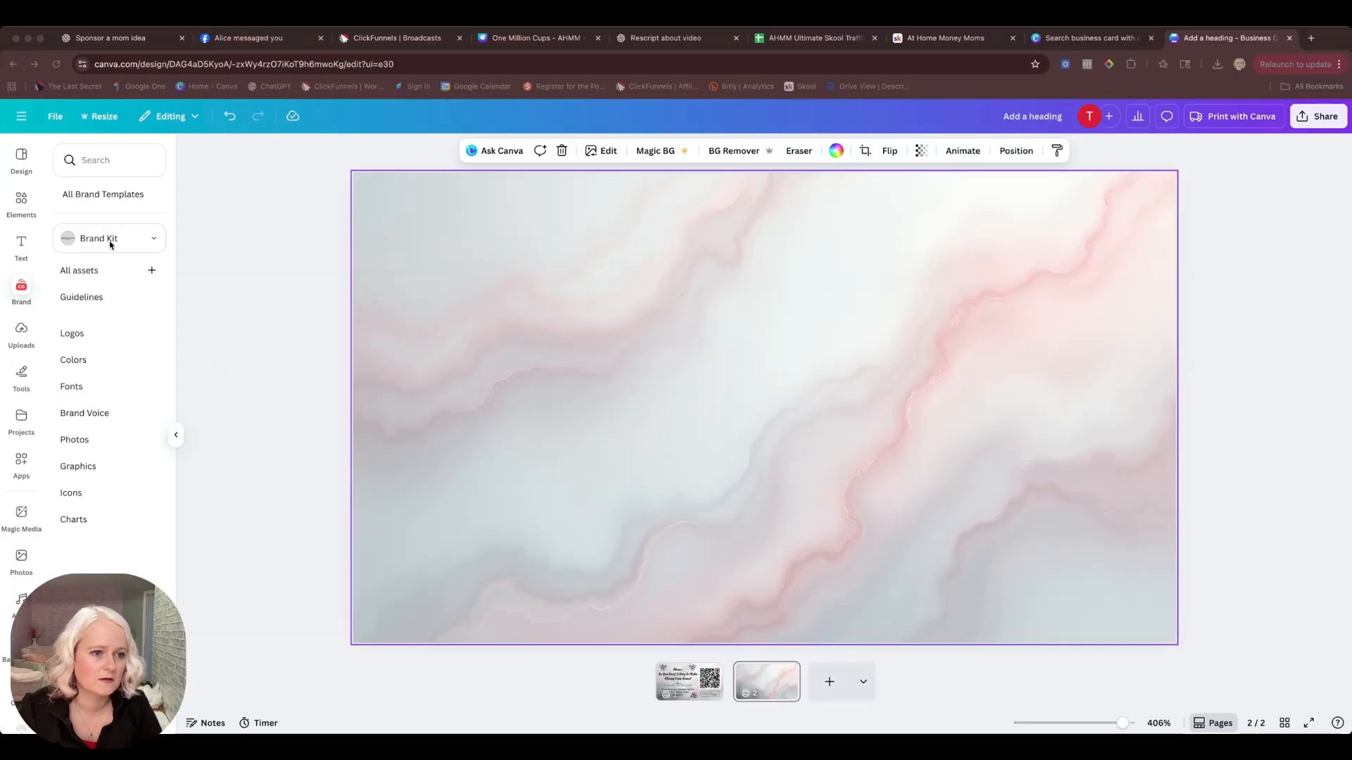
click(98, 344)
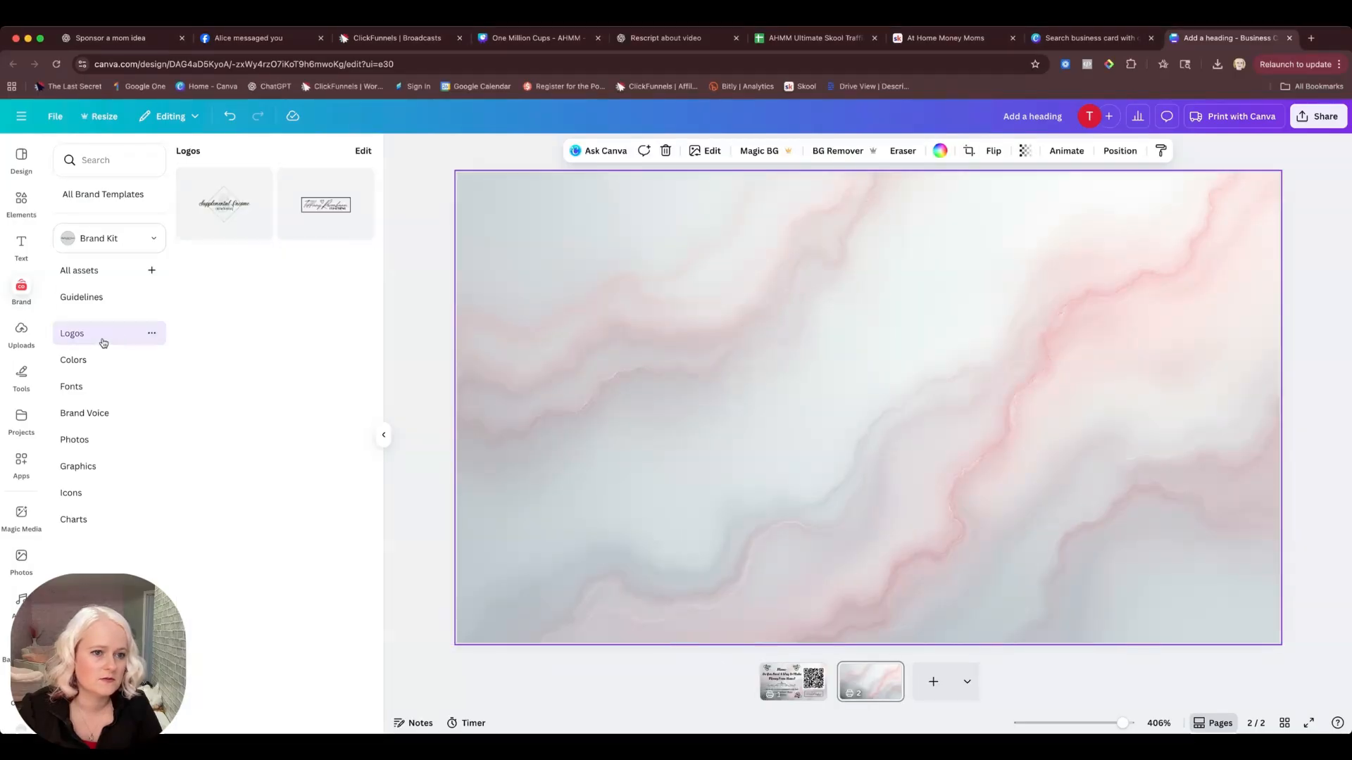
click(324, 206)
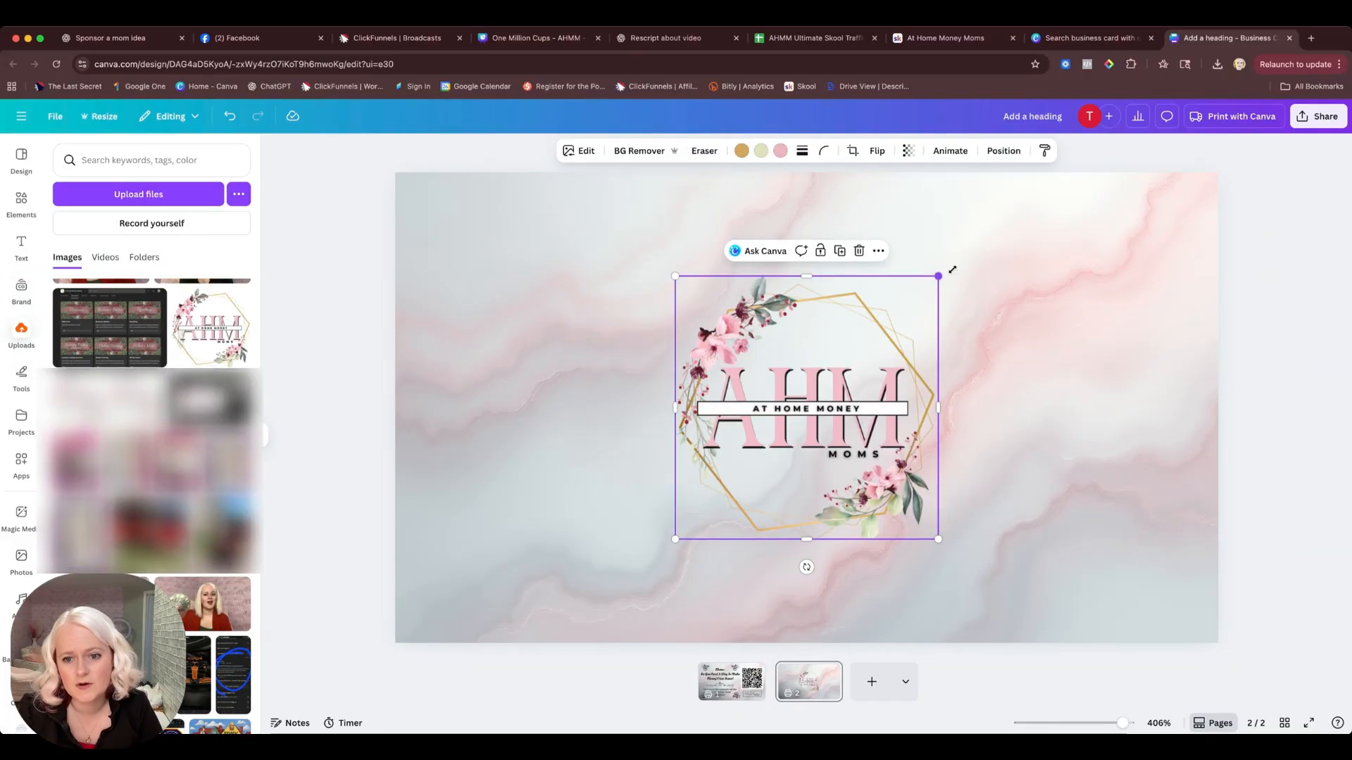
Enlarge the AHM logo and place it on the left half of page 2, vertically centred.
drag(952, 270, 1055, 166)
drag(1041, 539, 1086, 589)
drag(915, 372, 1025, 398)
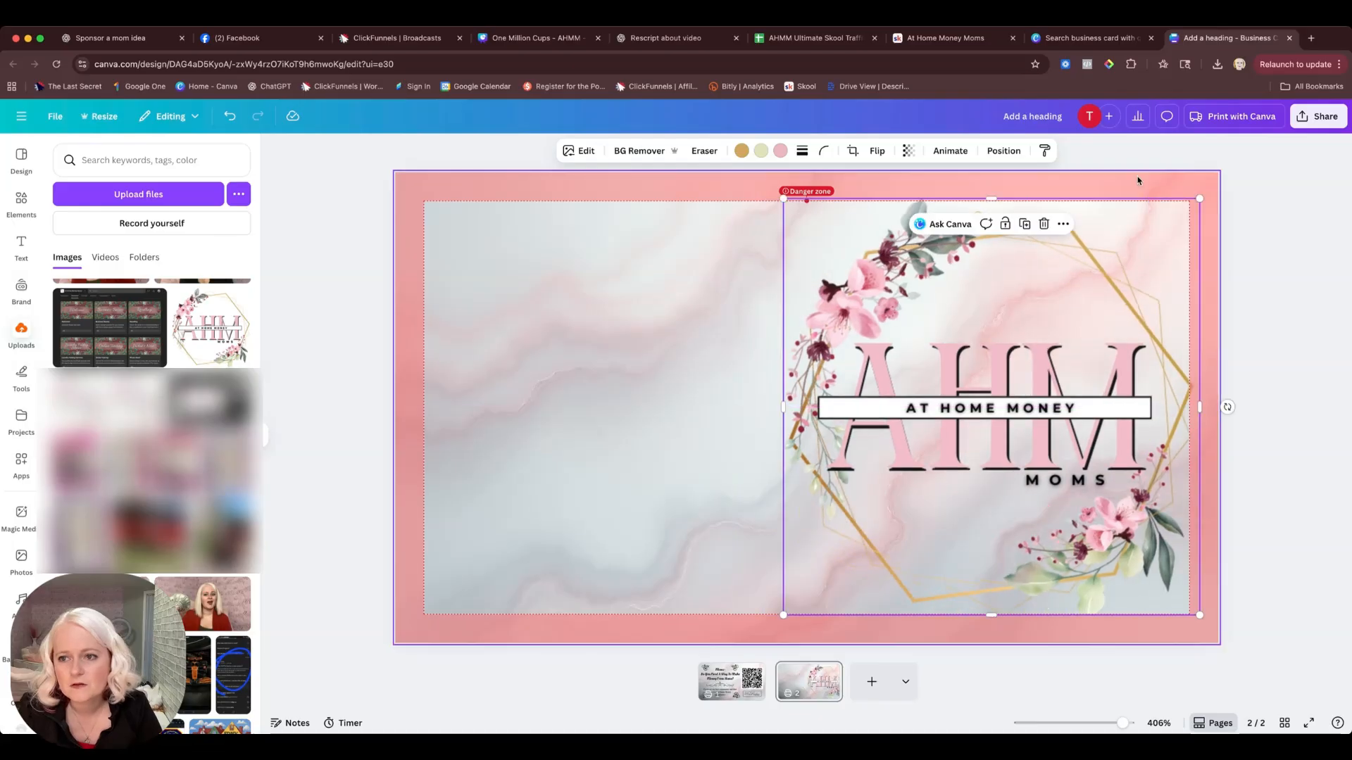
drag(1199, 200, 1111, 299)
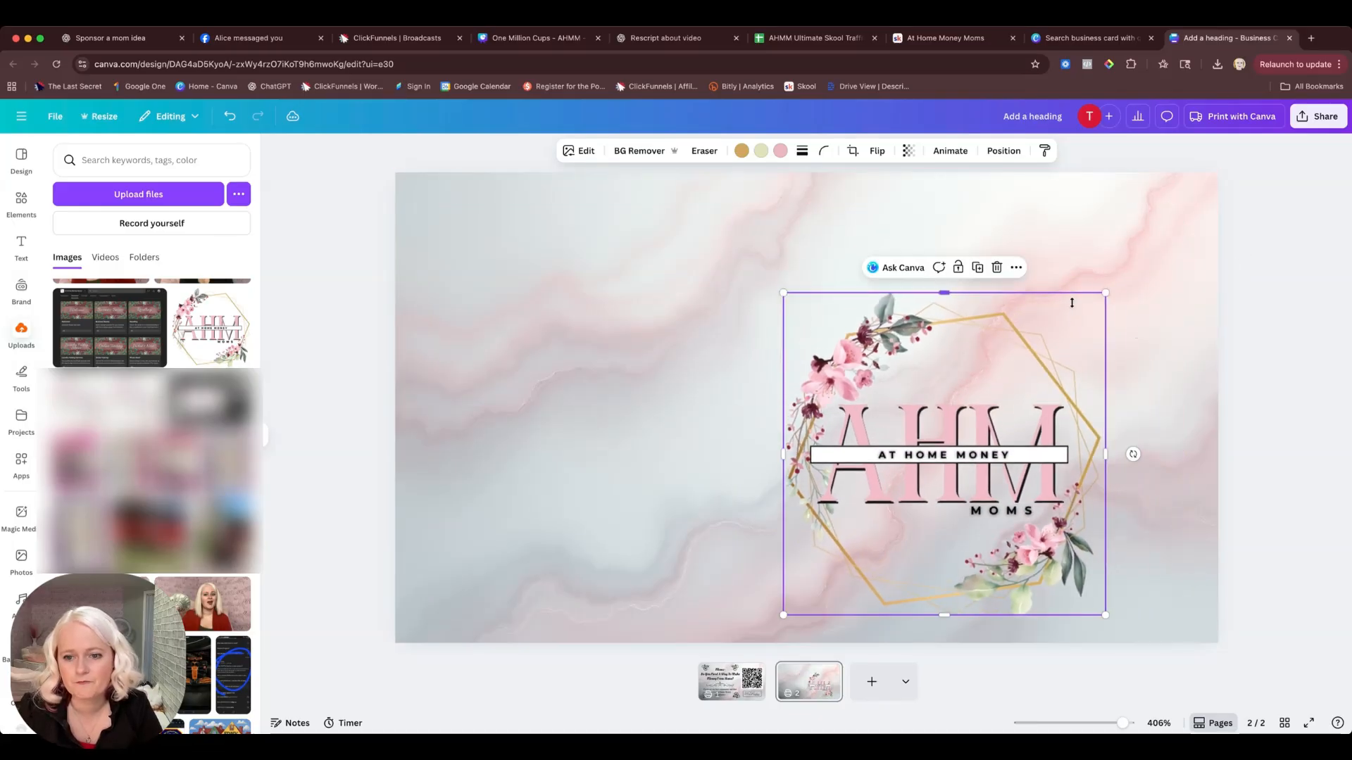
drag(1002, 386, 607, 353)
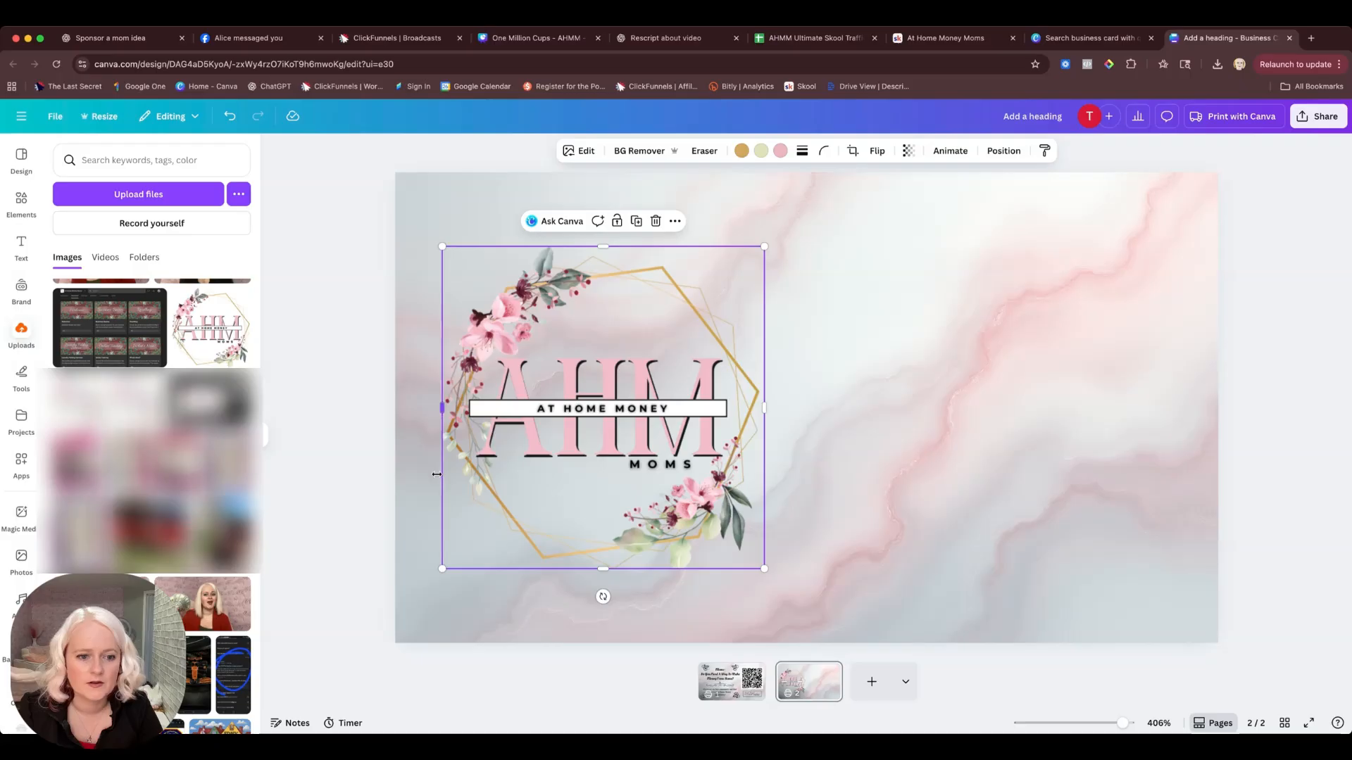
click(342, 476)
Add the uploaded "At Home Money Academy" mockup image to page 2, remove its background, and place it beside the logo.
scroll(198, 485, down, 10)
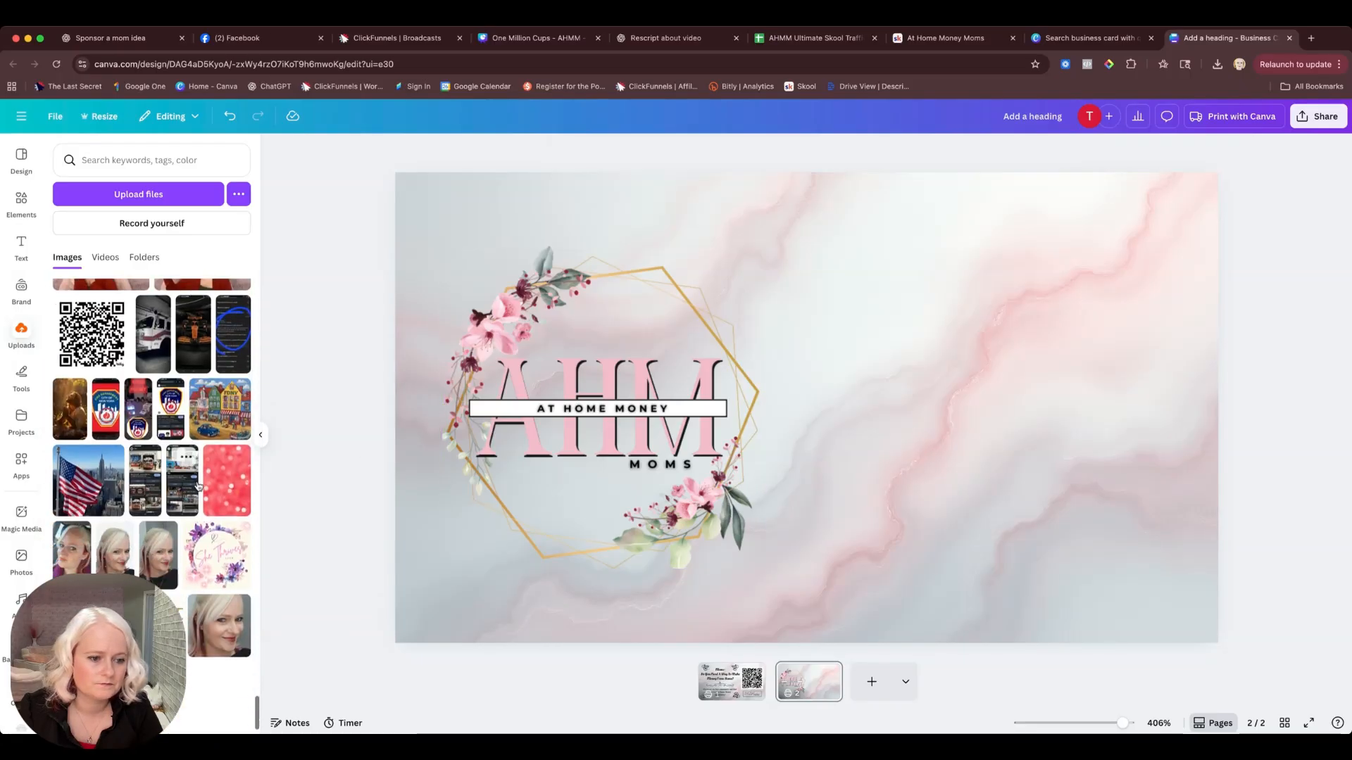
scroll(197, 484, down, 10)
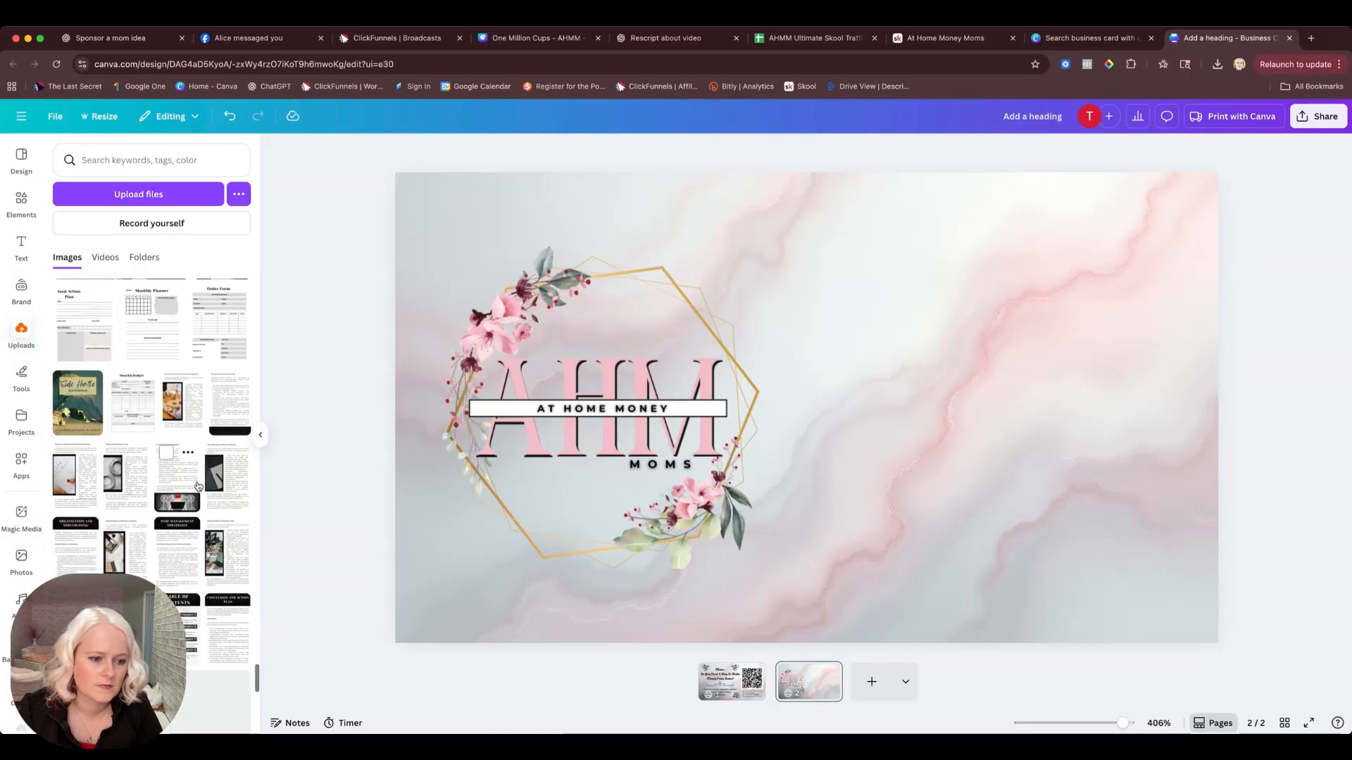
scroll(198, 485, down, 3)
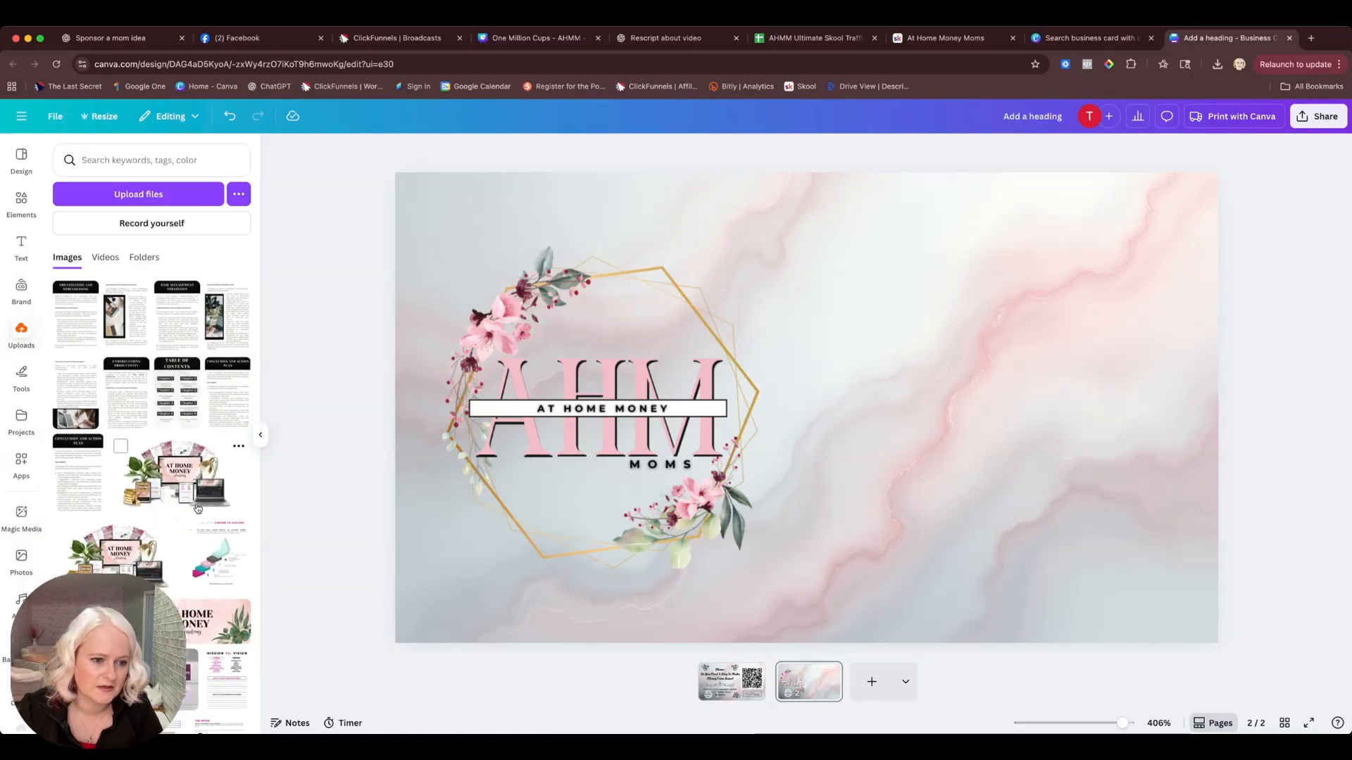
click(193, 491)
drag(899, 410, 962, 419)
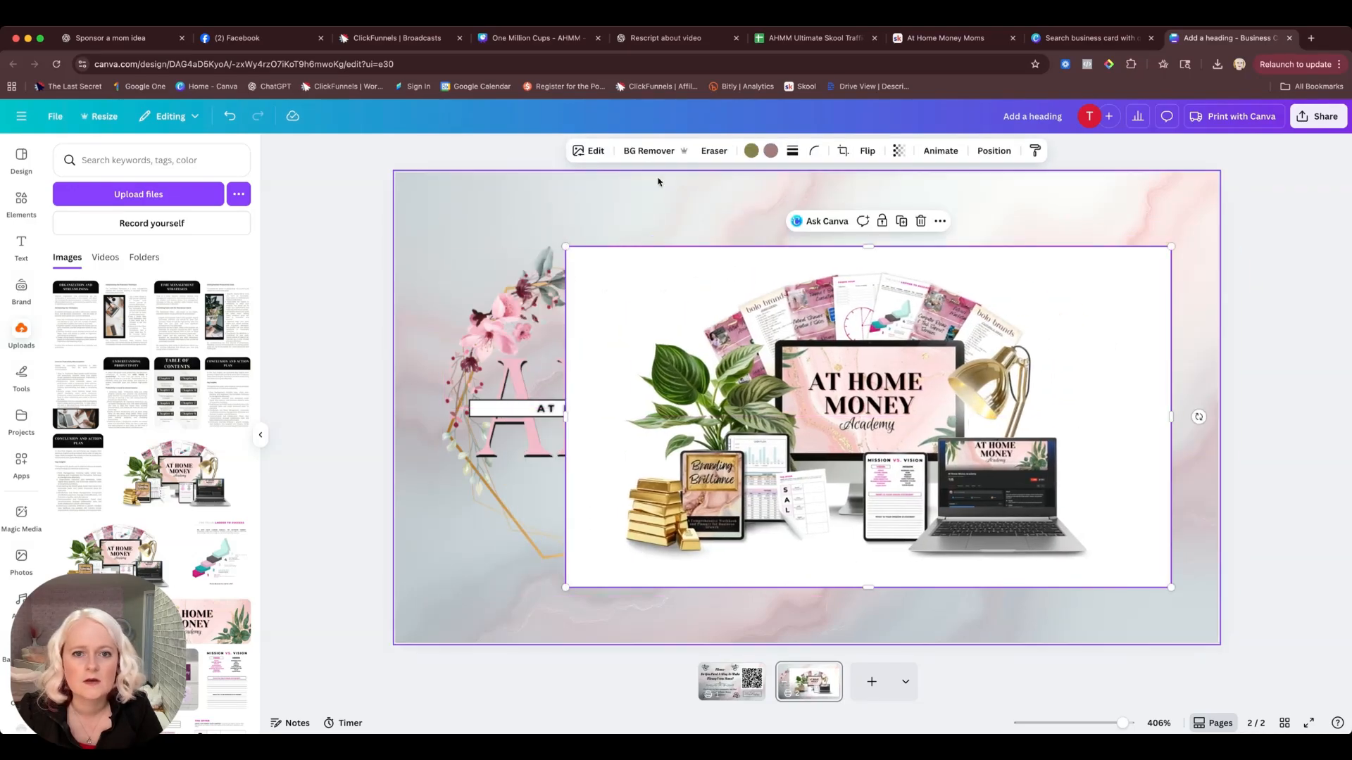
click(648, 151)
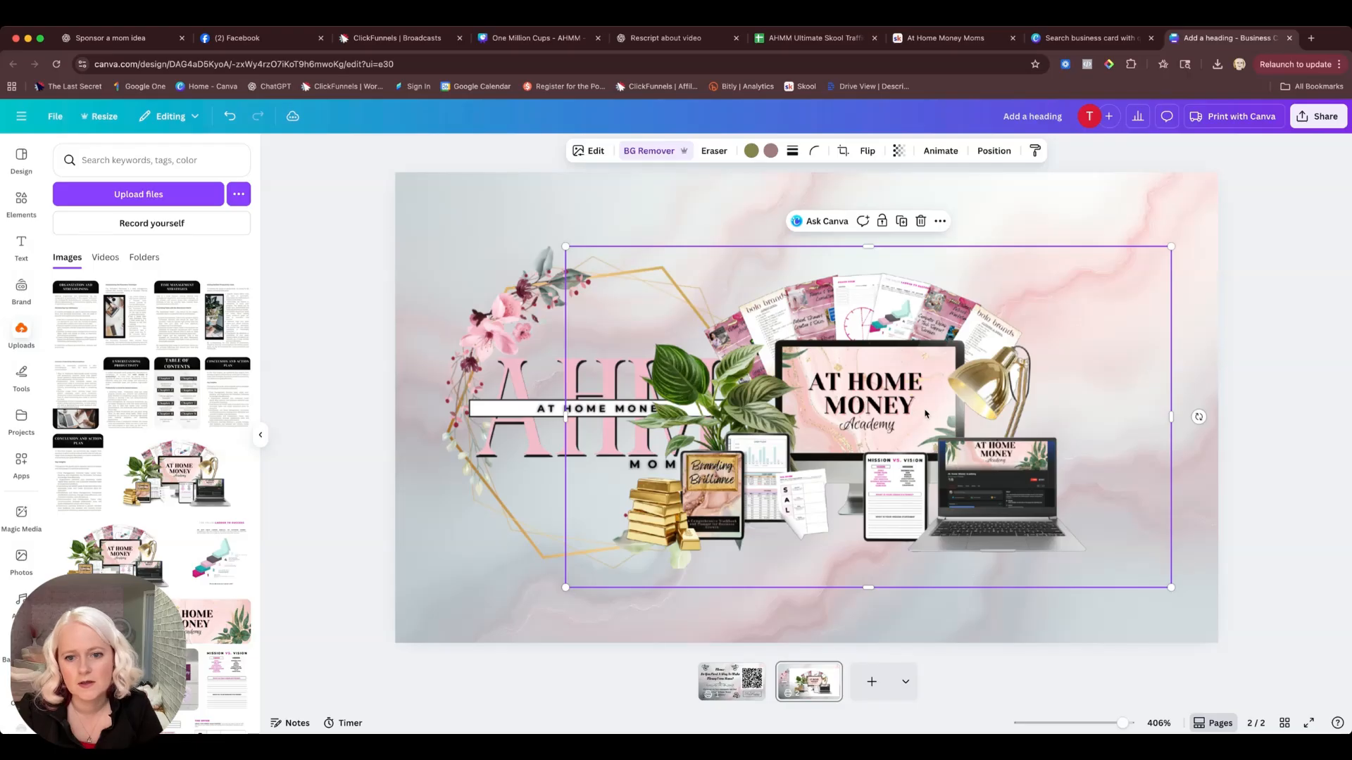
drag(925, 414, 999, 403)
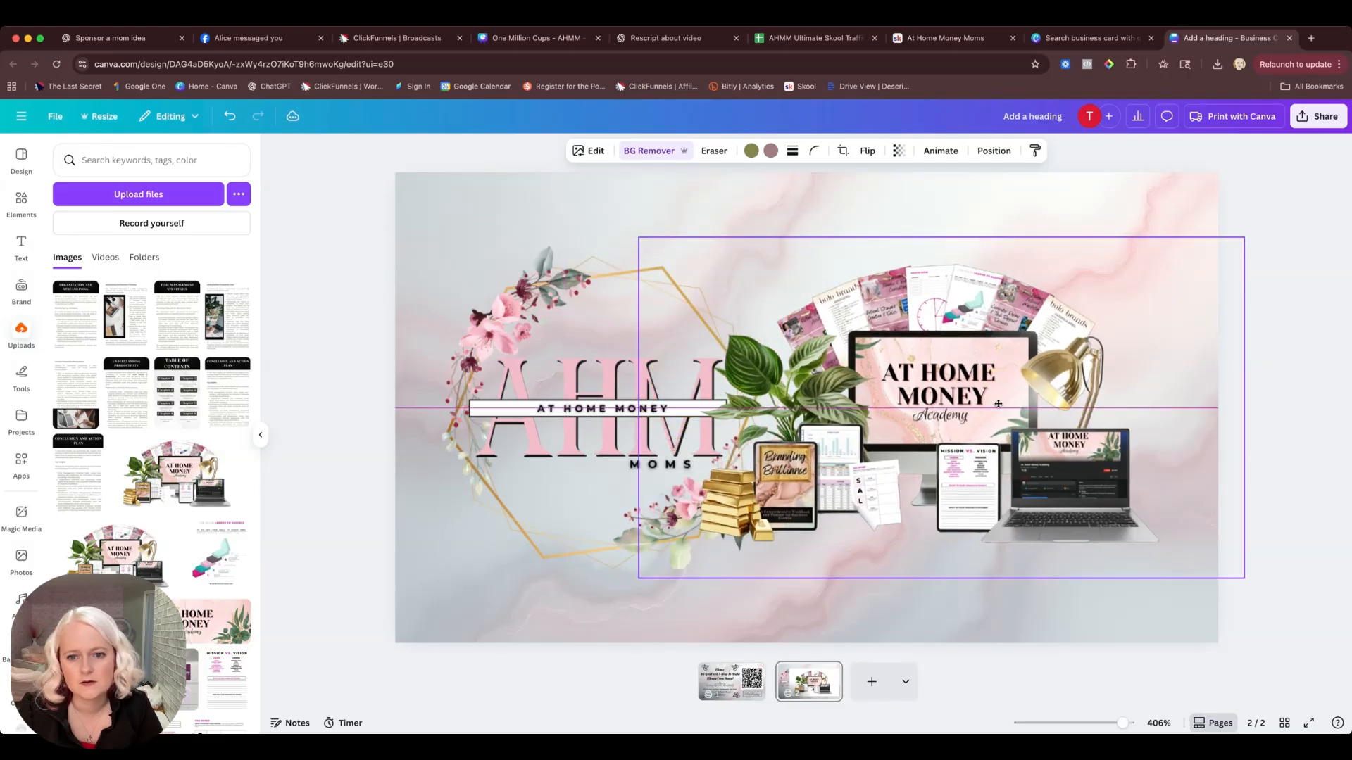
Move the AHM logo aside to page 2's upper-left corner, then enlarge the Academy mockup and centre it on the card.
click(581, 423)
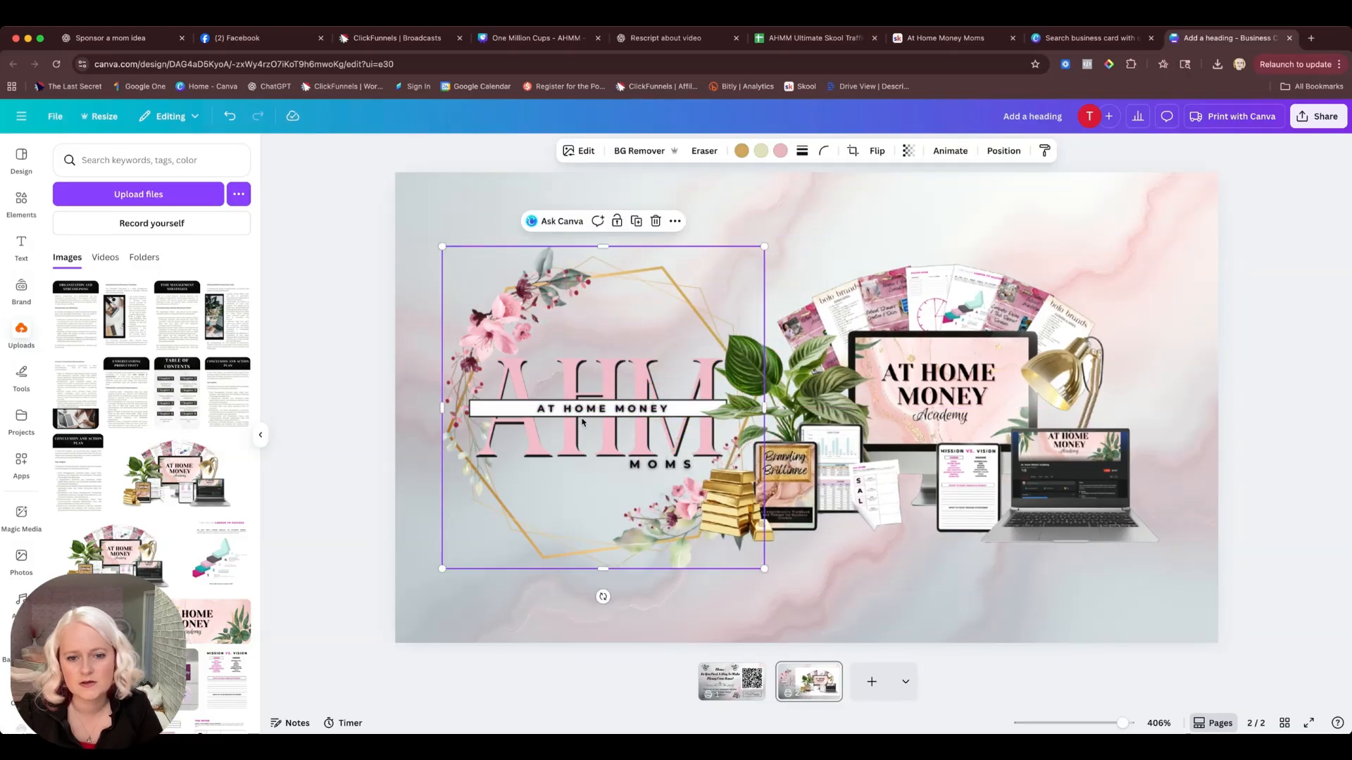
drag(582, 423, 416, 226)
click(1011, 458)
drag(1012, 458, 816, 429)
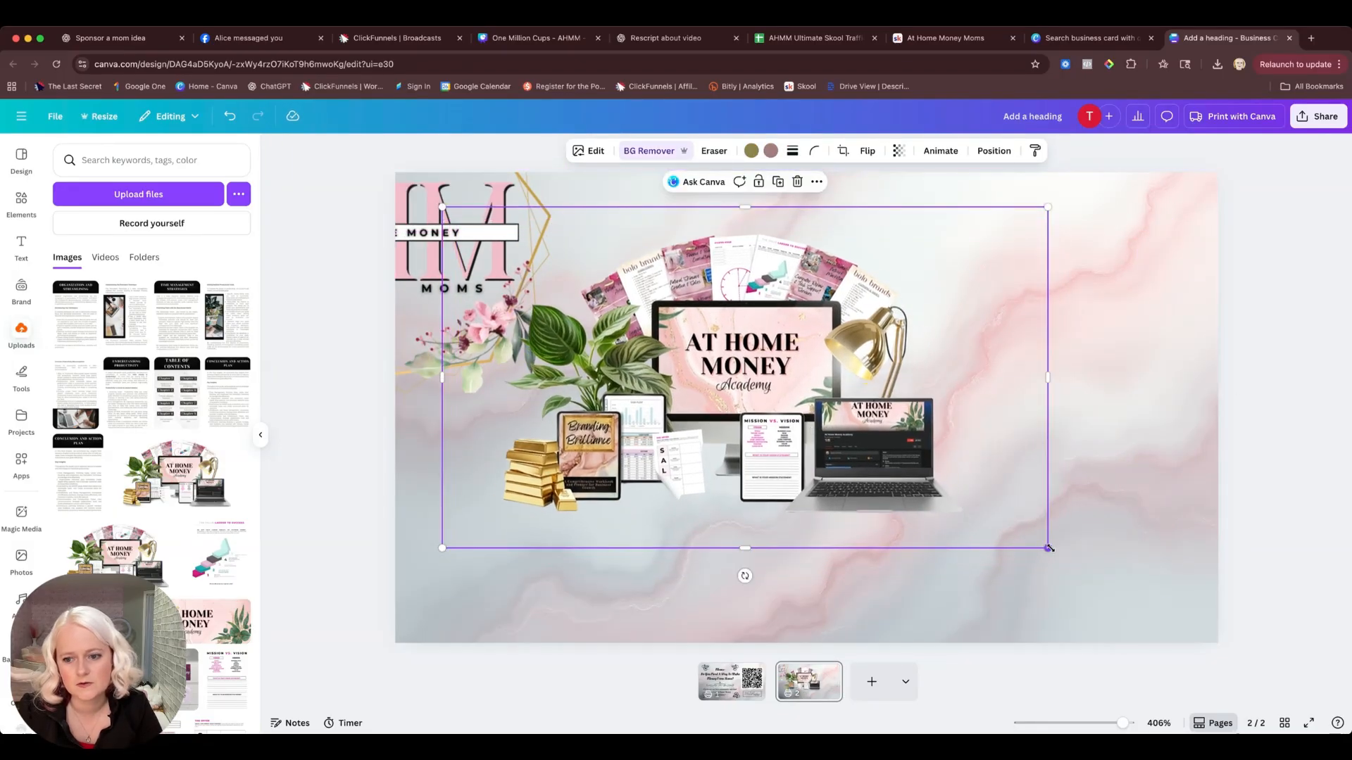
drag(1048, 549, 1155, 606)
drag(1027, 535, 1035, 526)
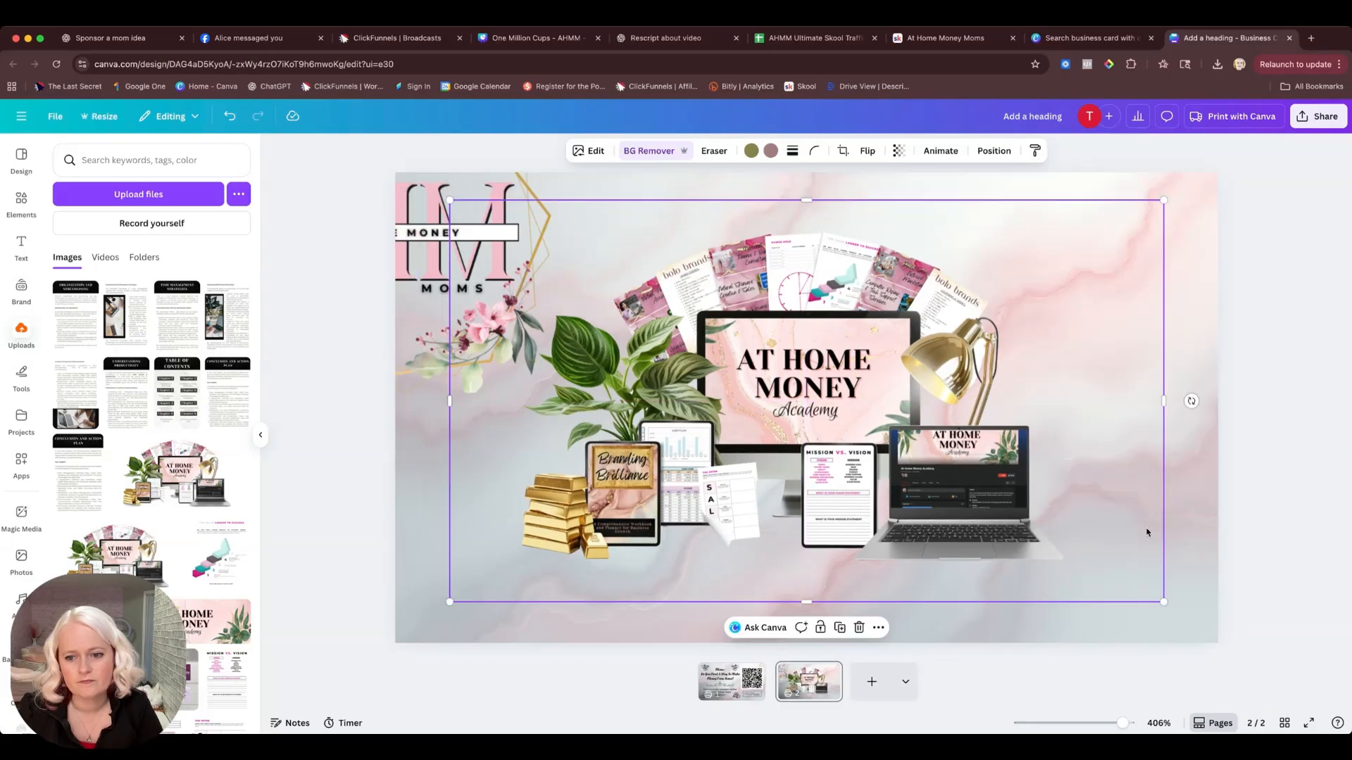
click(1294, 514)
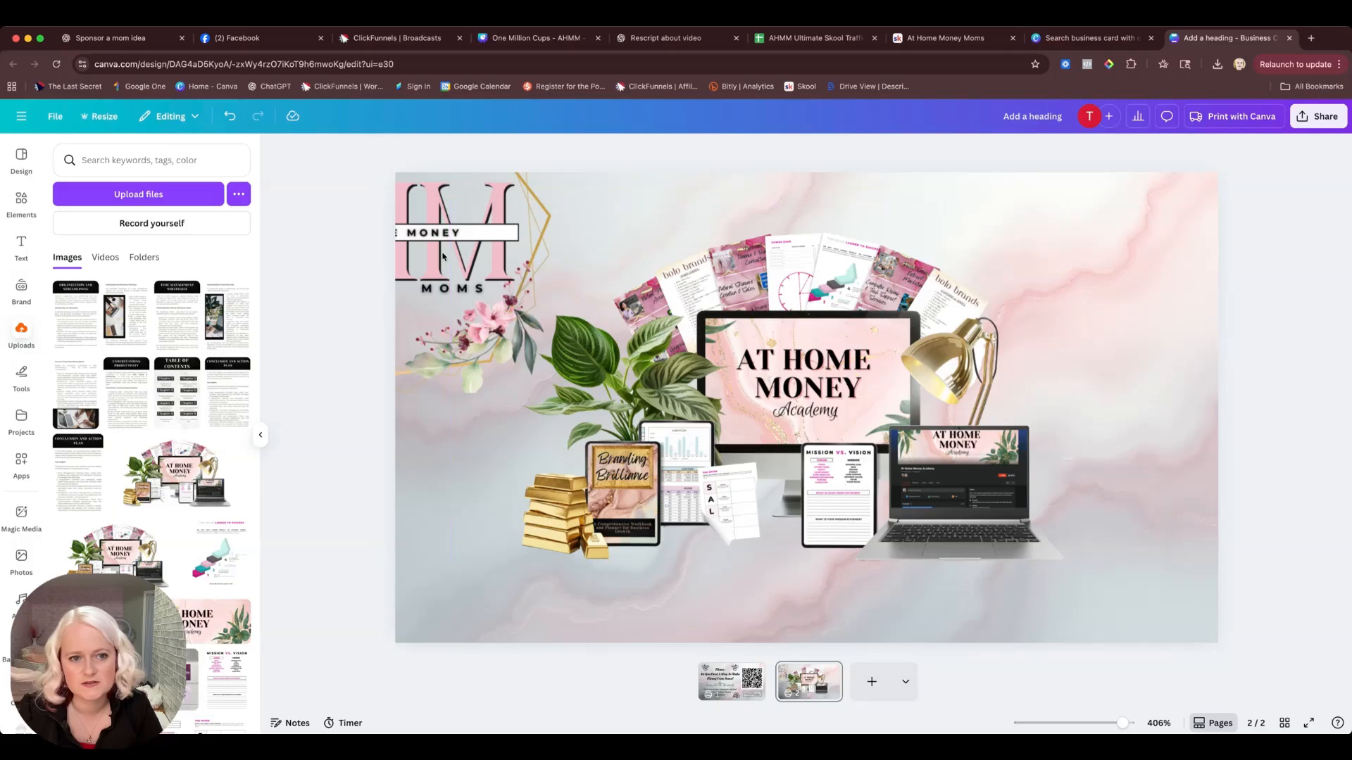
Shrink the AHM logo and place it upright in page 2's upper-right corner.
drag(472, 350, 1018, 398)
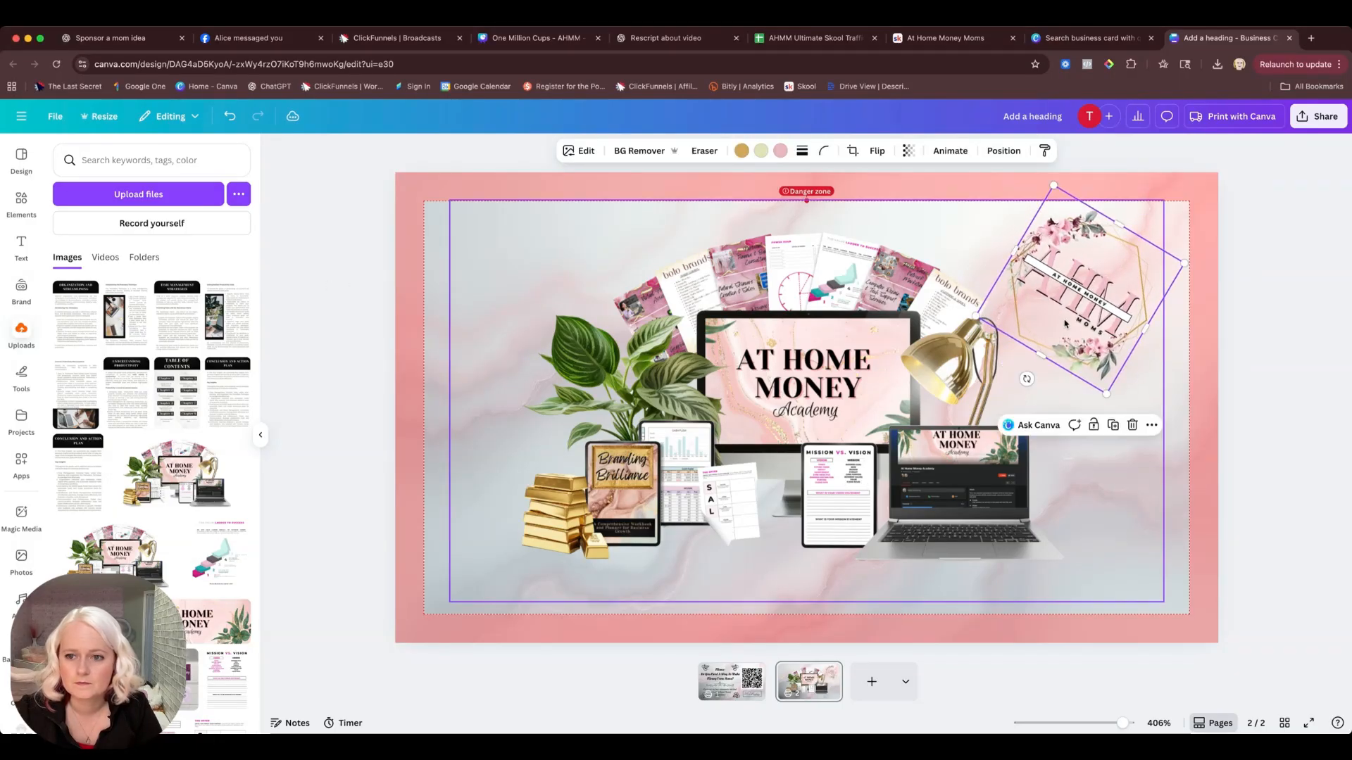
drag(1063, 313, 1089, 314)
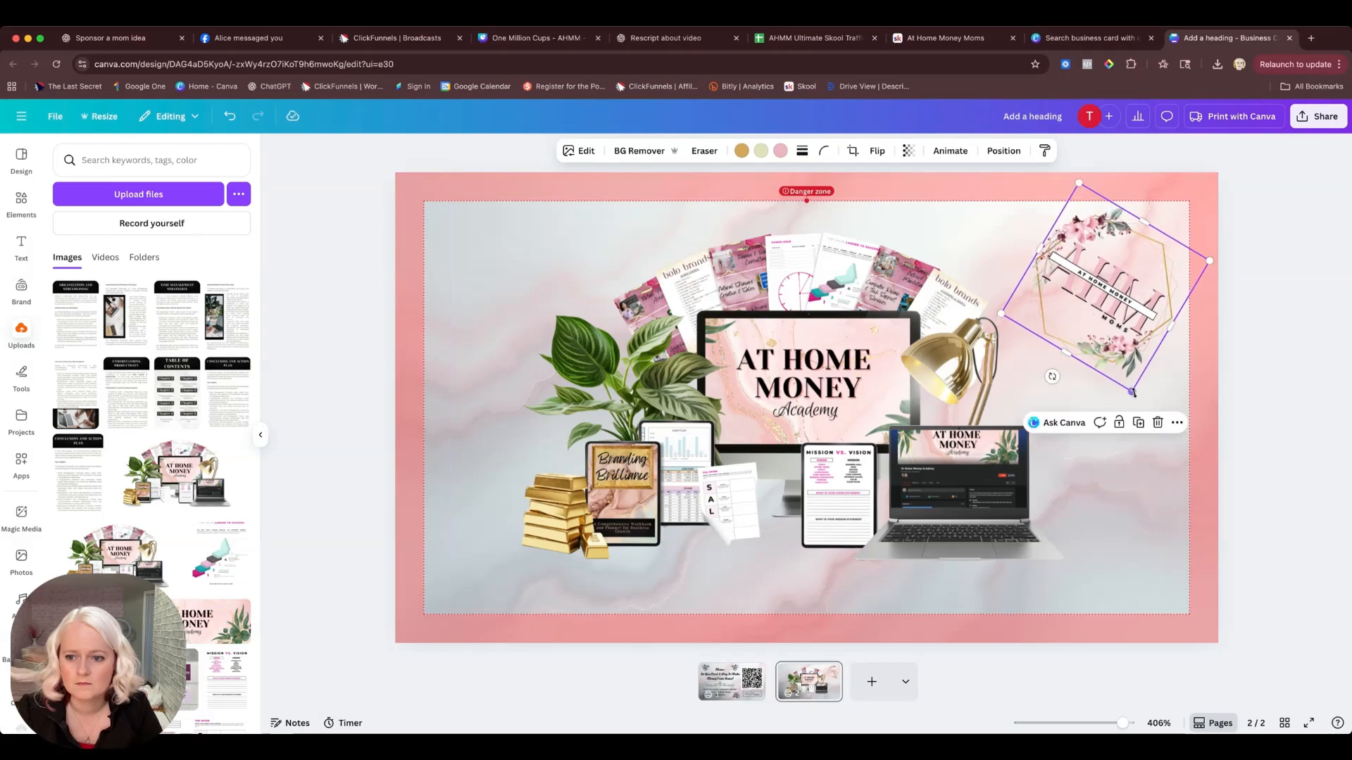
drag(1132, 389, 1101, 343)
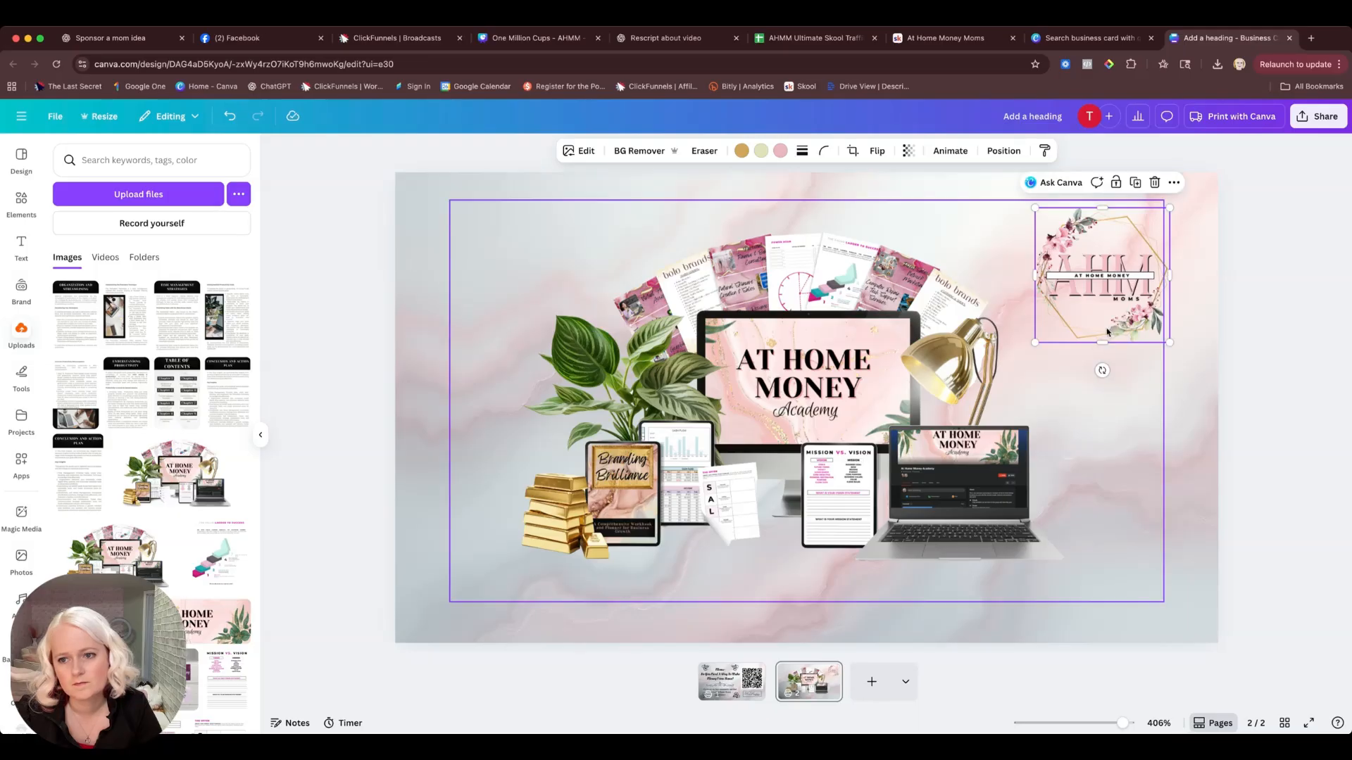
Shift the Academy mockup towards the card's left side and scale it down slightly.
drag(732, 344, 666, 323)
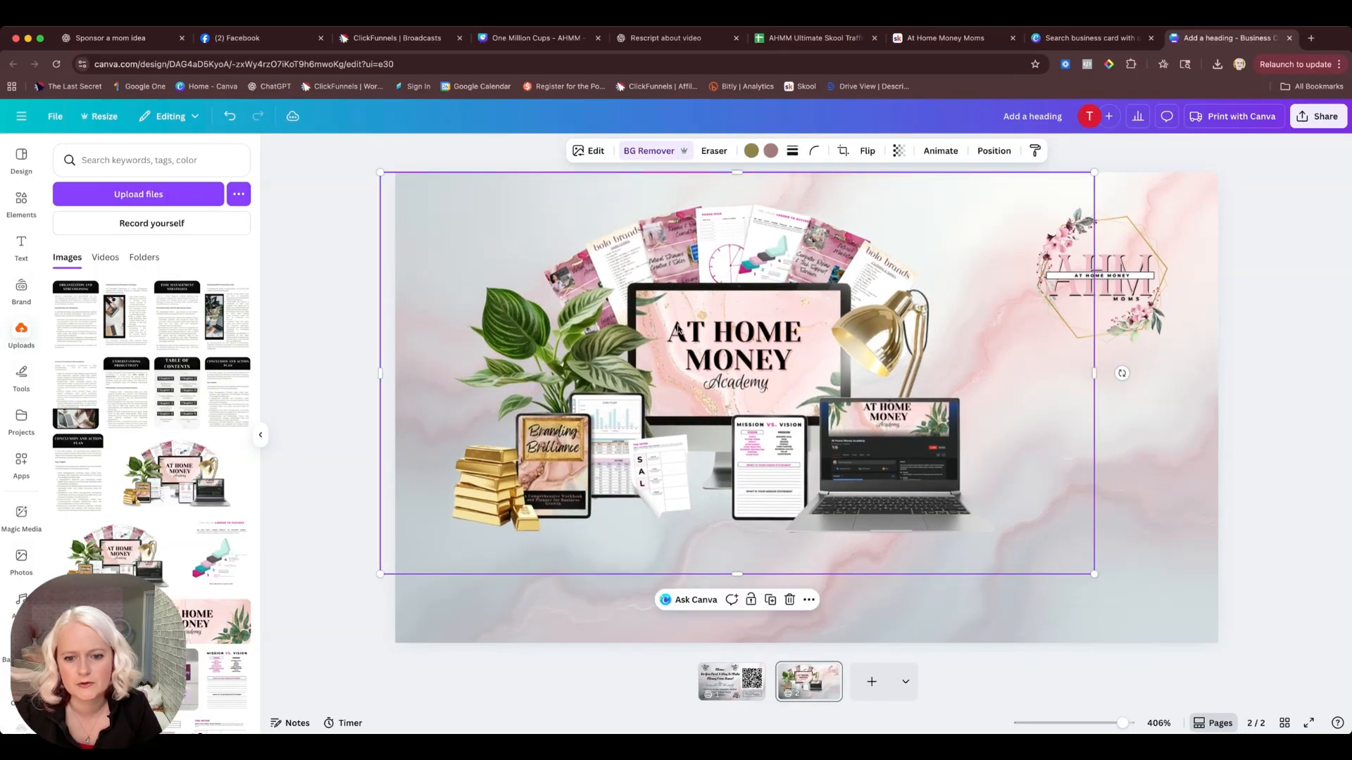
drag(790, 401, 783, 421)
click(1148, 462)
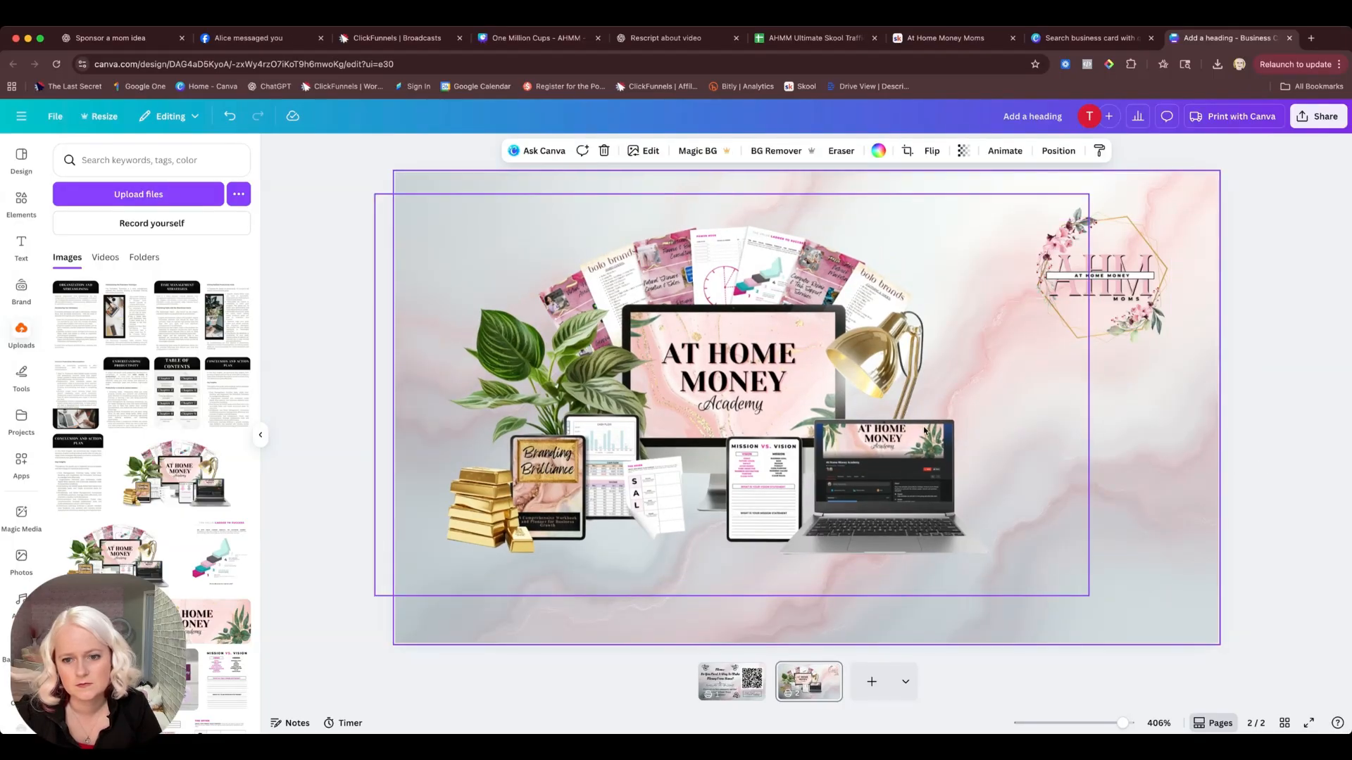
click(957, 486)
drag(1088, 595, 1008, 587)
drag(743, 374, 740, 389)
Move the AHM logo slightly inward from page 2's upper-right corner and enlarge it, then nudge the Academy mockup down slightly.
drag(1110, 282, 1076, 302)
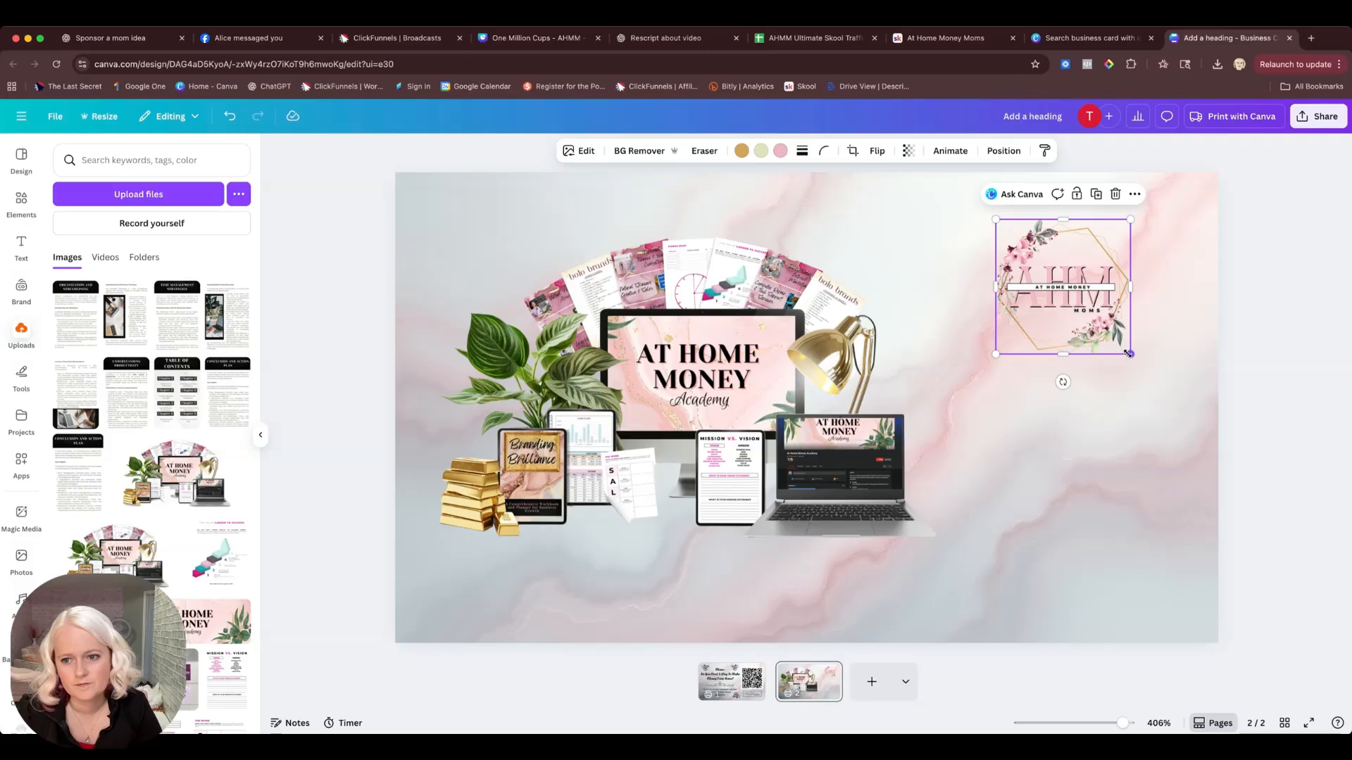
drag(1129, 354, 1171, 392)
drag(1099, 331, 1082, 336)
click(1113, 467)
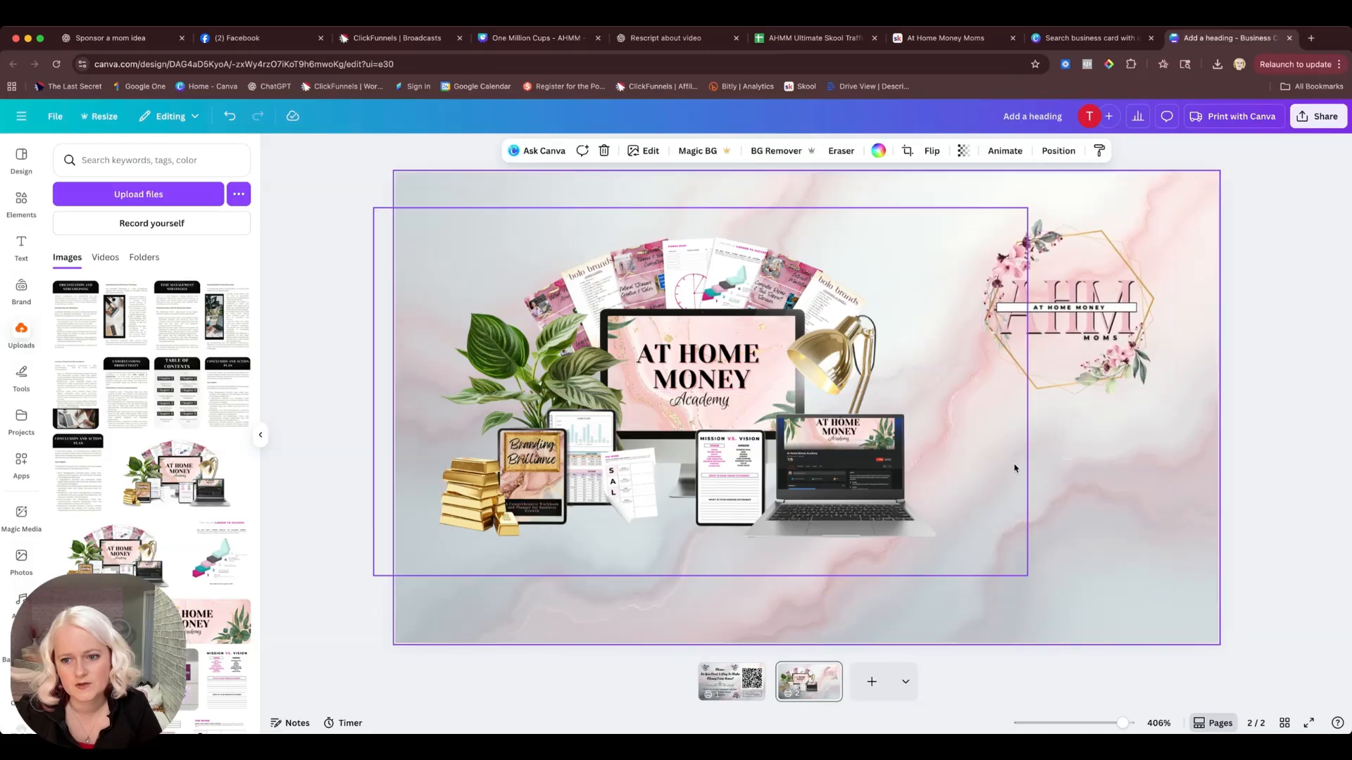
drag(733, 350, 730, 361)
click(1146, 468)
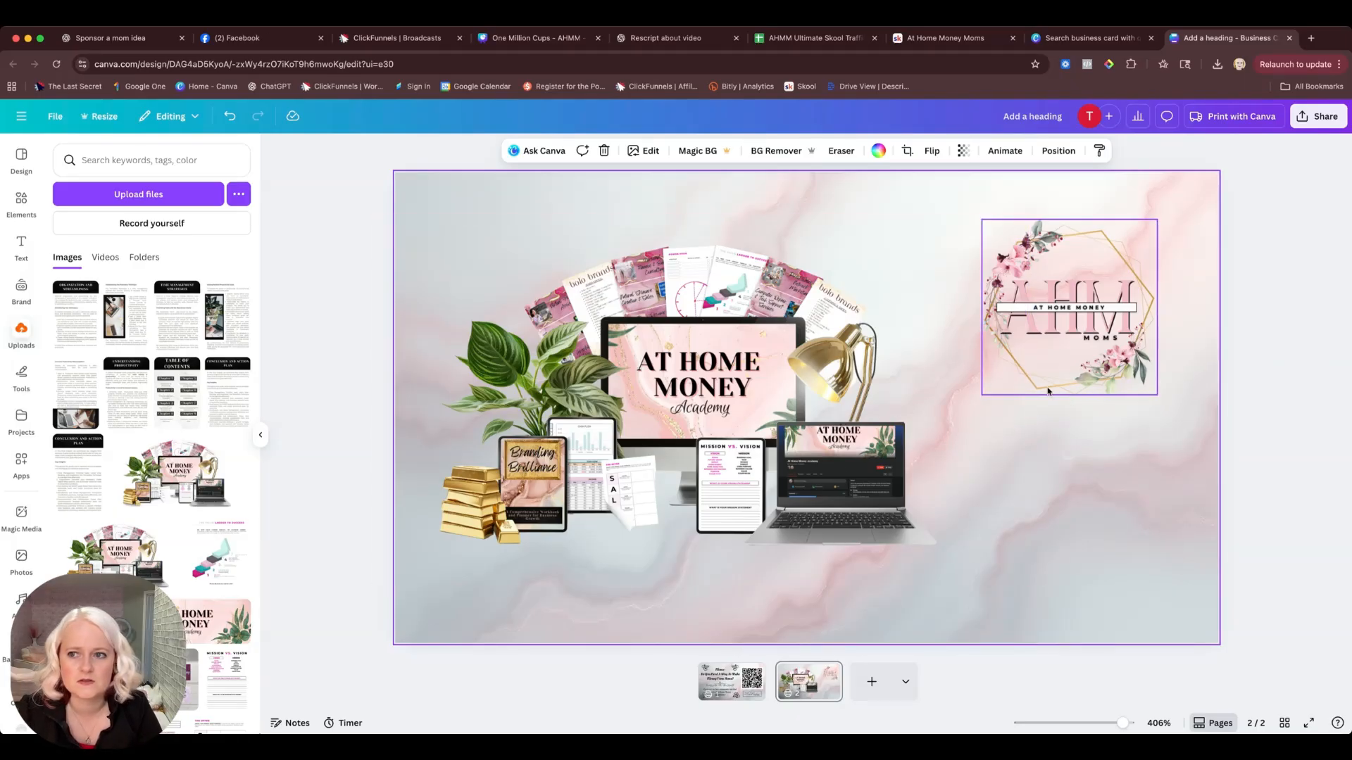
Review the business card print options for paper type, finish, corners and quantity, then close them and view page 1.
click(1223, 125)
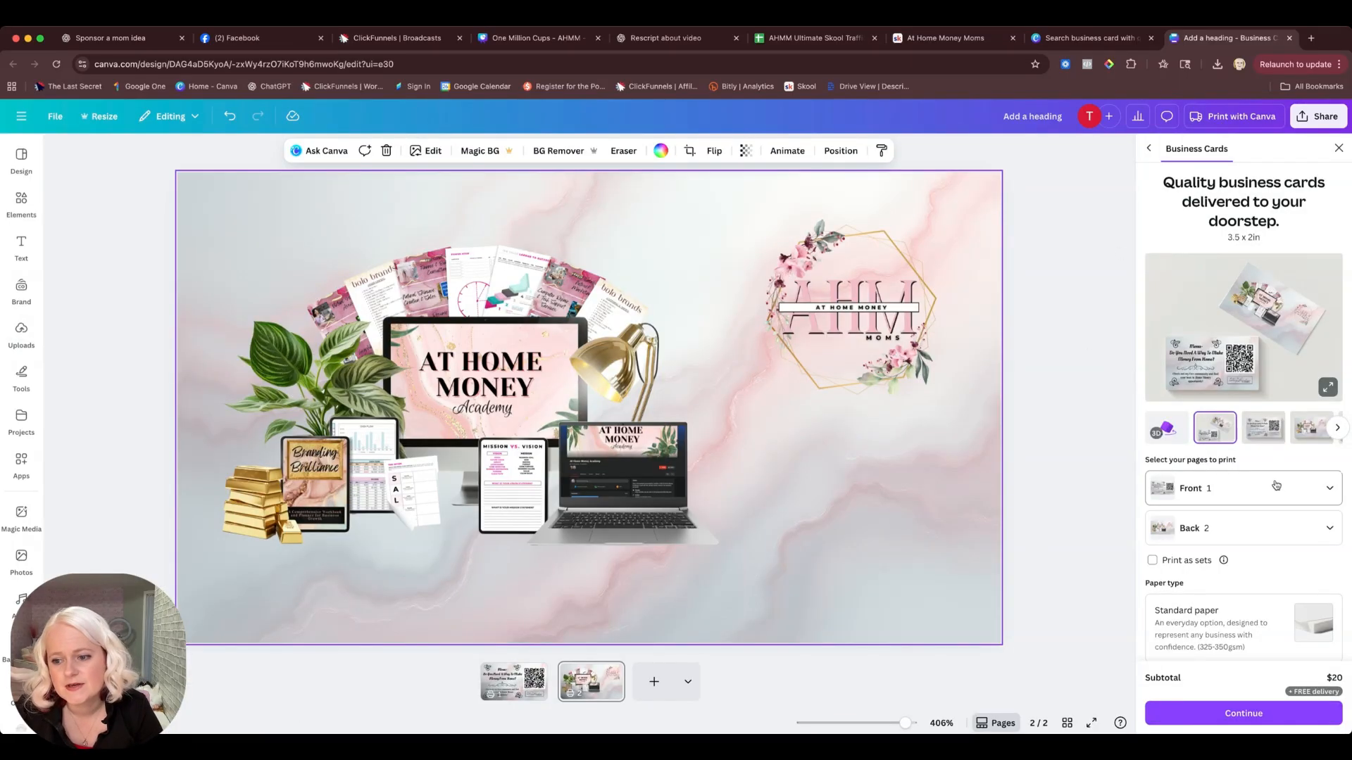
scroll(1247, 575, down, 2)
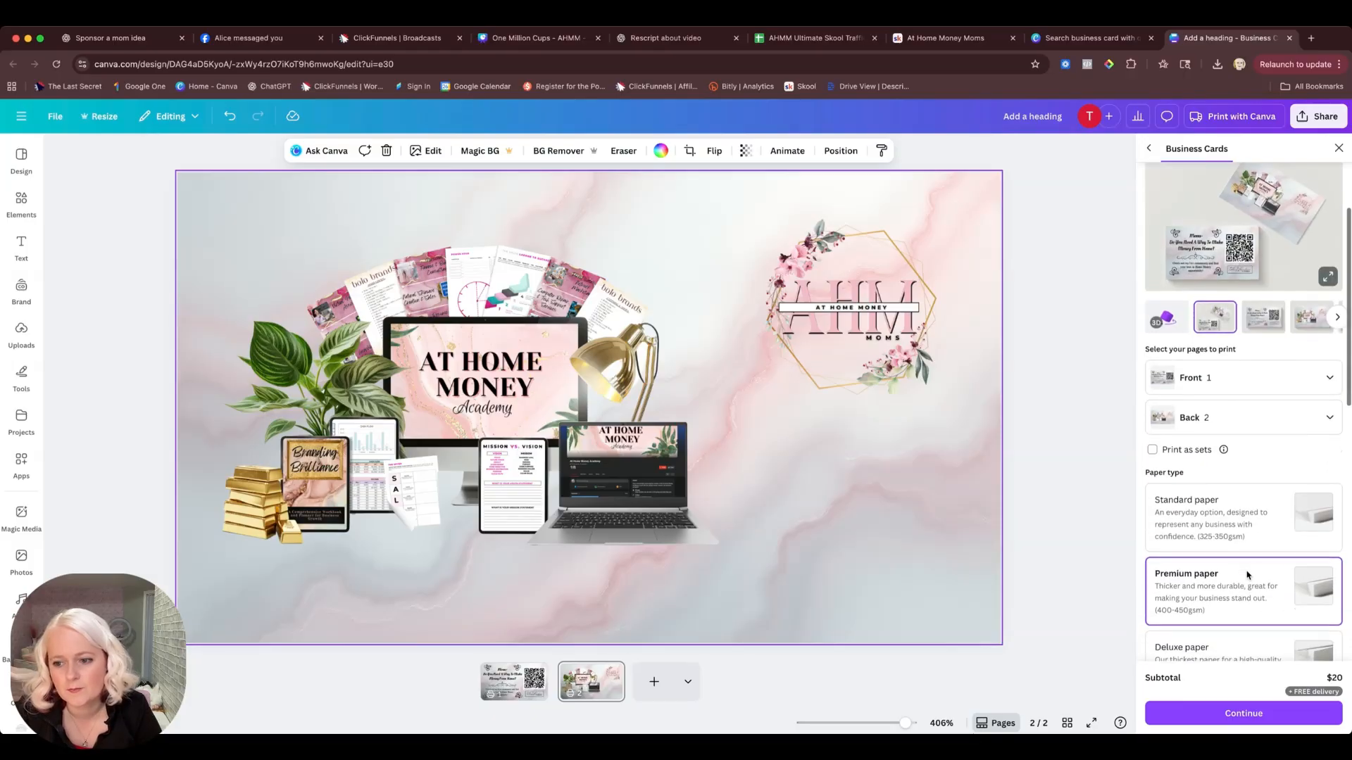
scroll(1247, 575, down, 6)
scroll(1246, 576, down, 3)
scroll(1247, 575, up, 1)
scroll(1246, 575, down, 1)
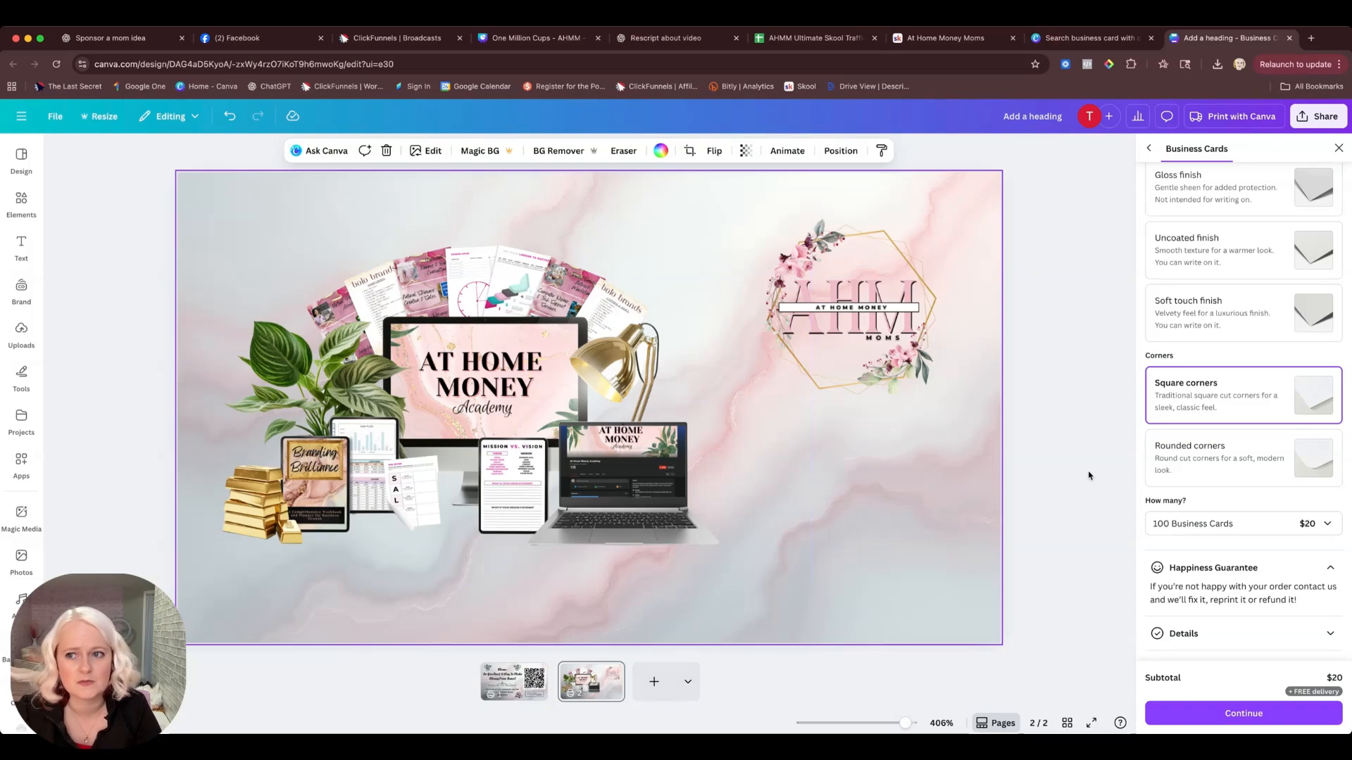
click(1338, 149)
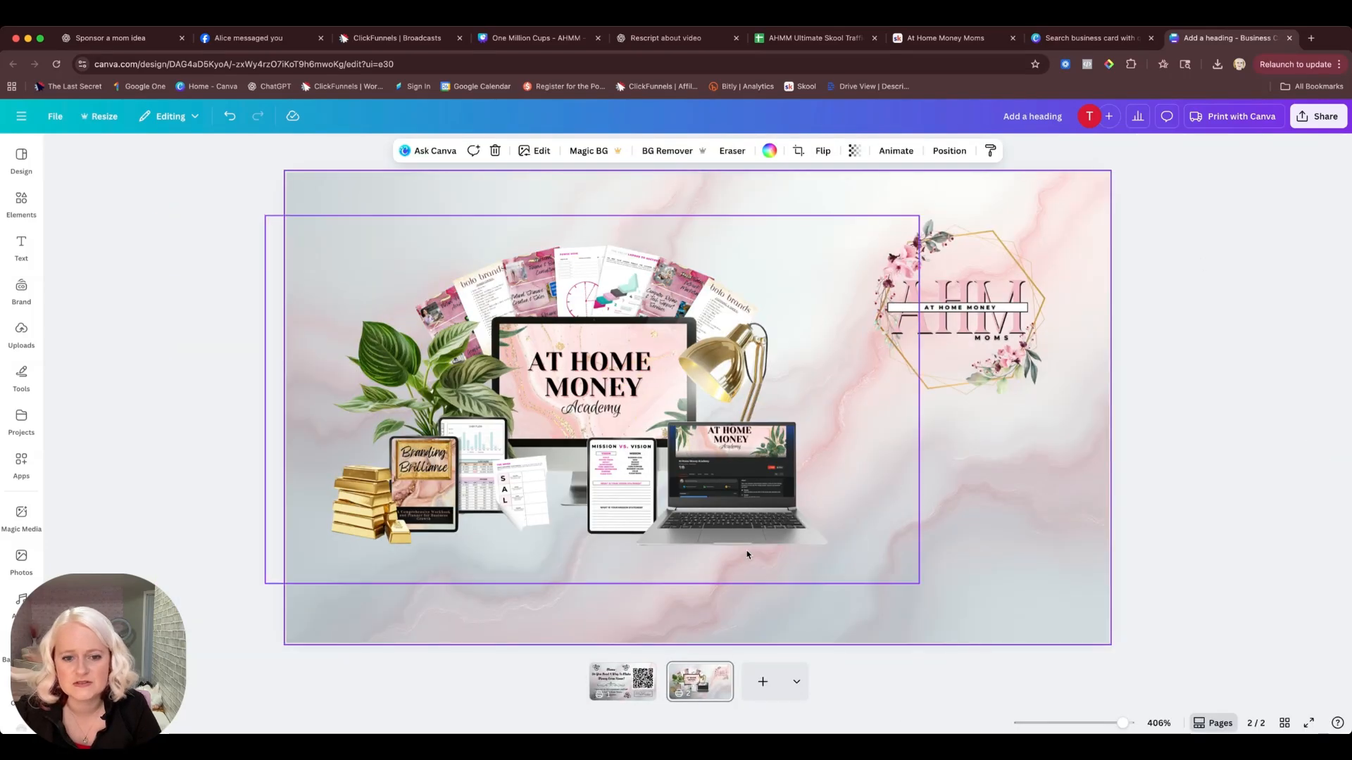
click(639, 685)
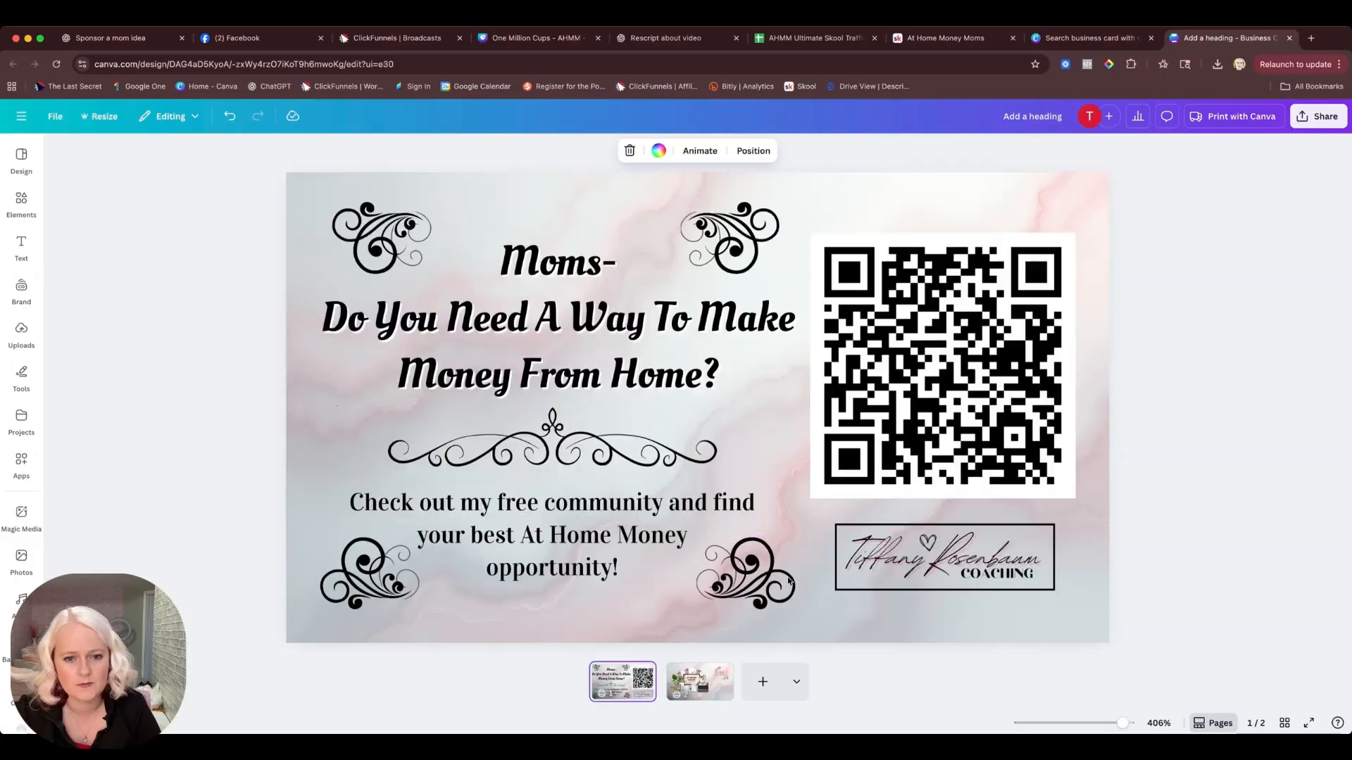